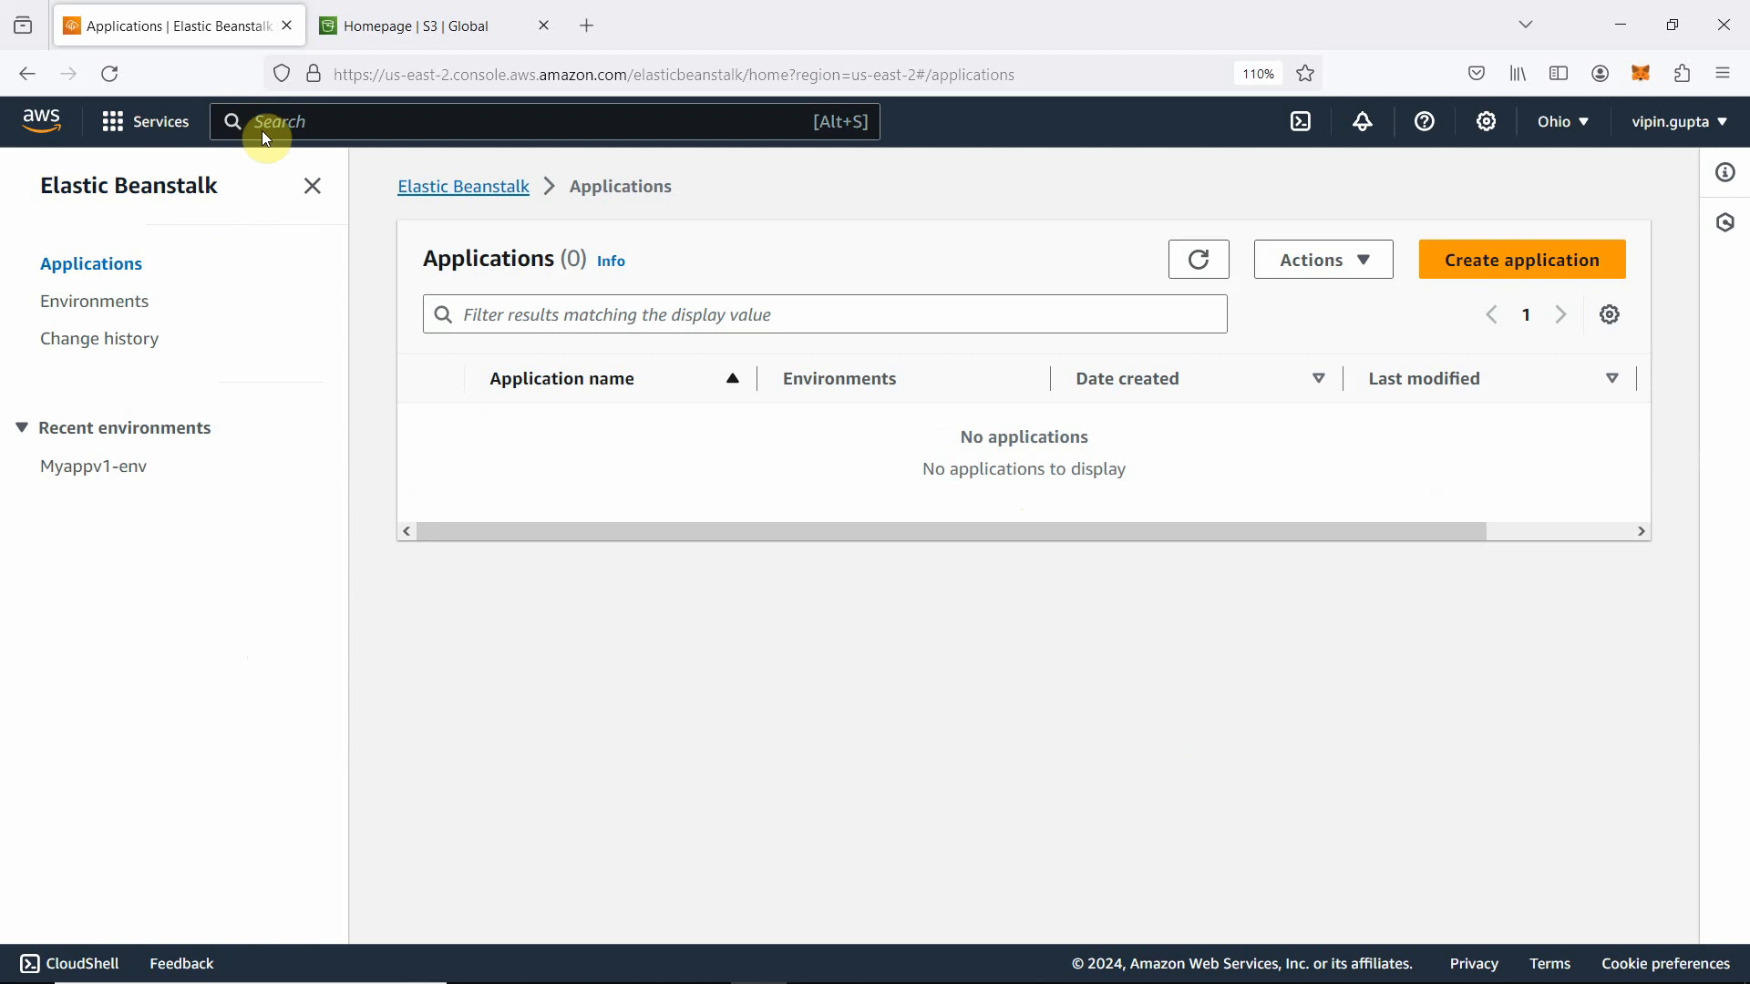
Step: Find the EC2 service through the console search and open its security groups list
left_click(304, 127)
type("e")
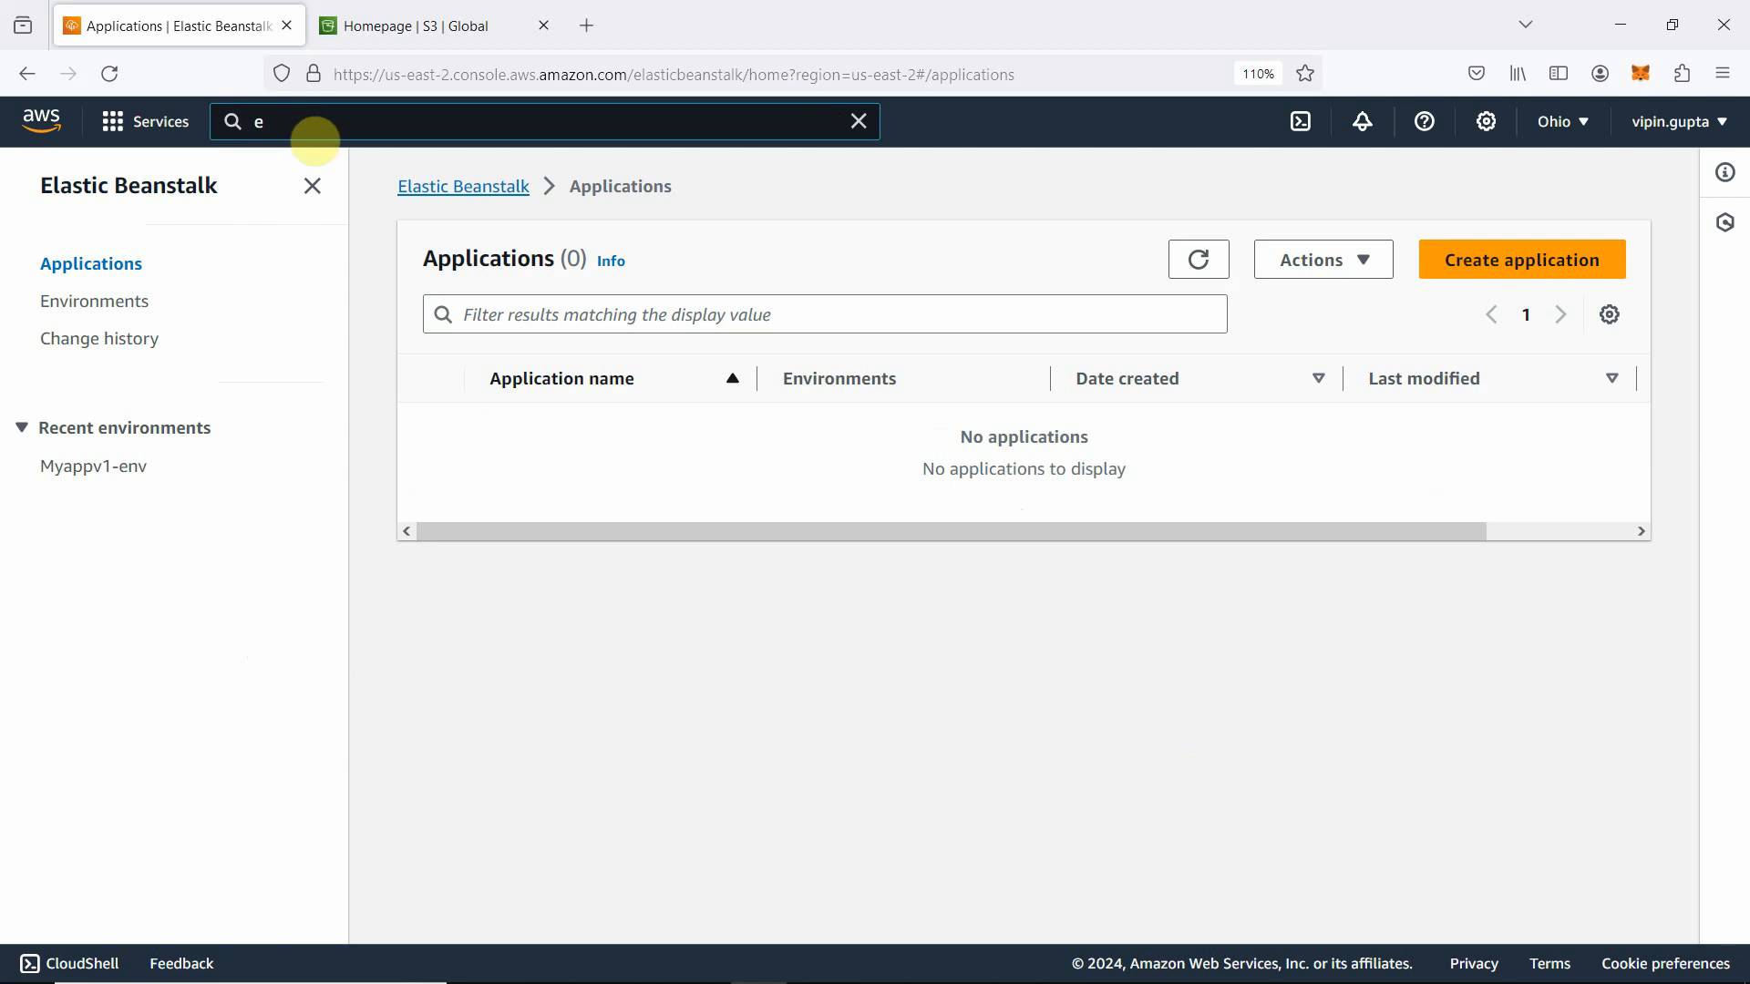
type("2")
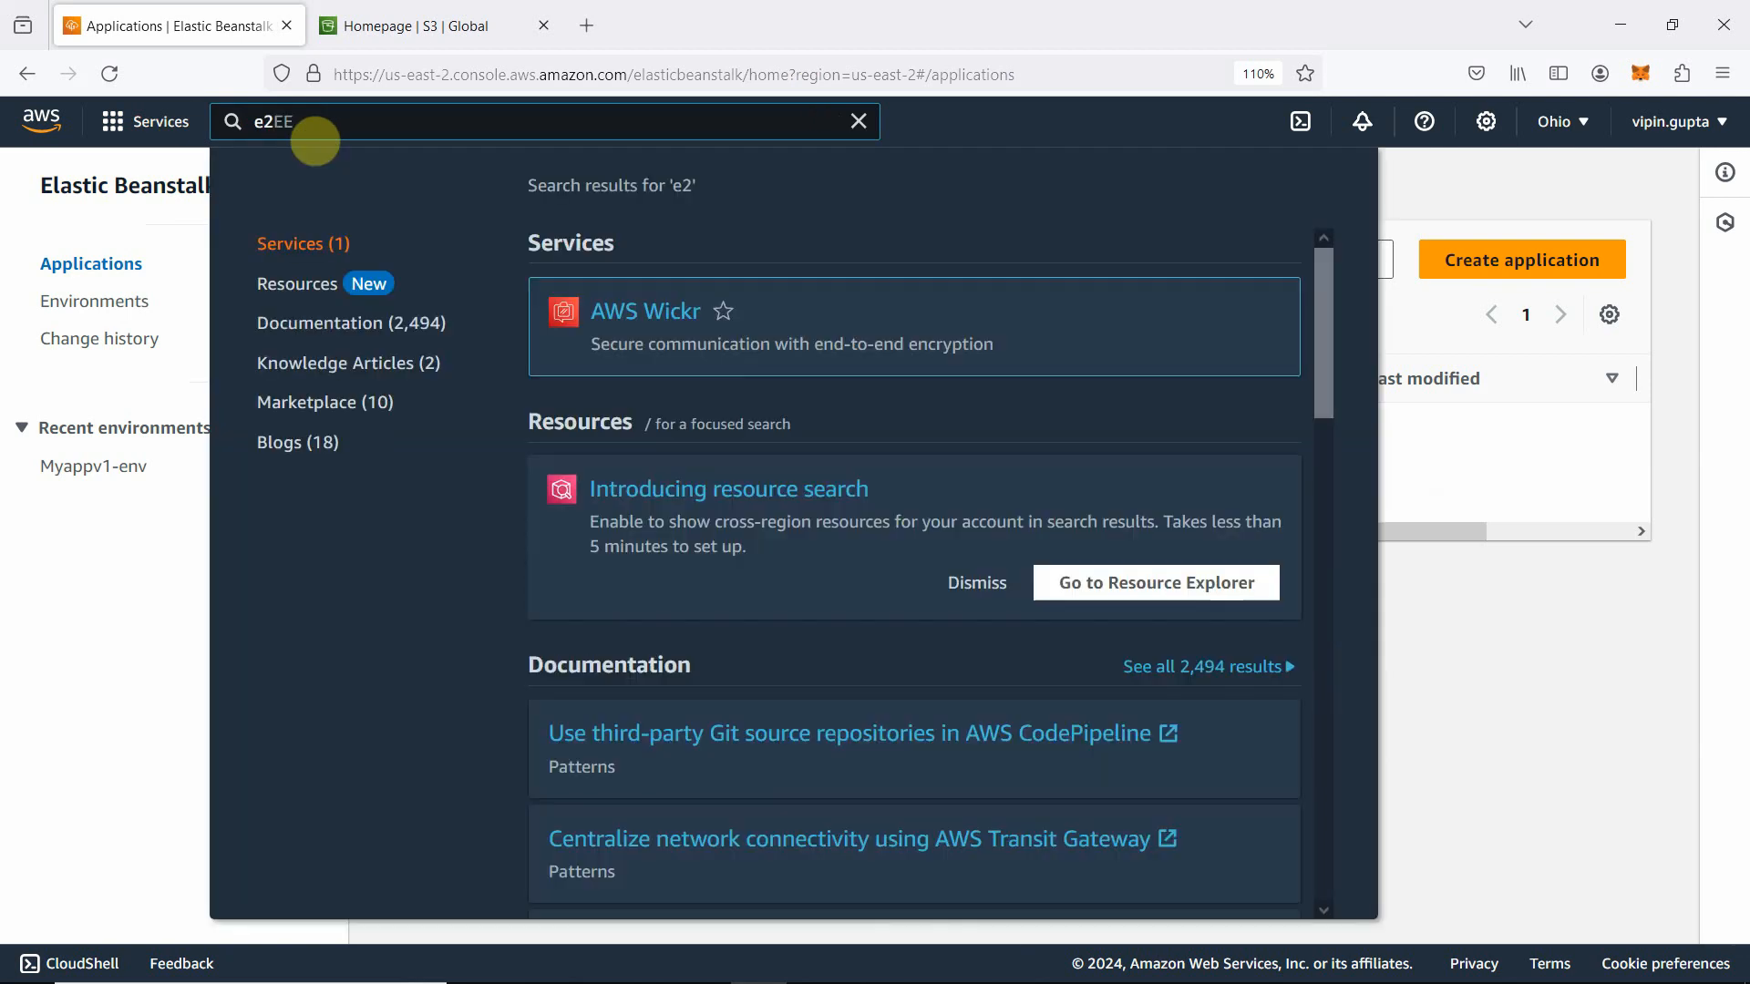
key("BackSpace")
type("c")
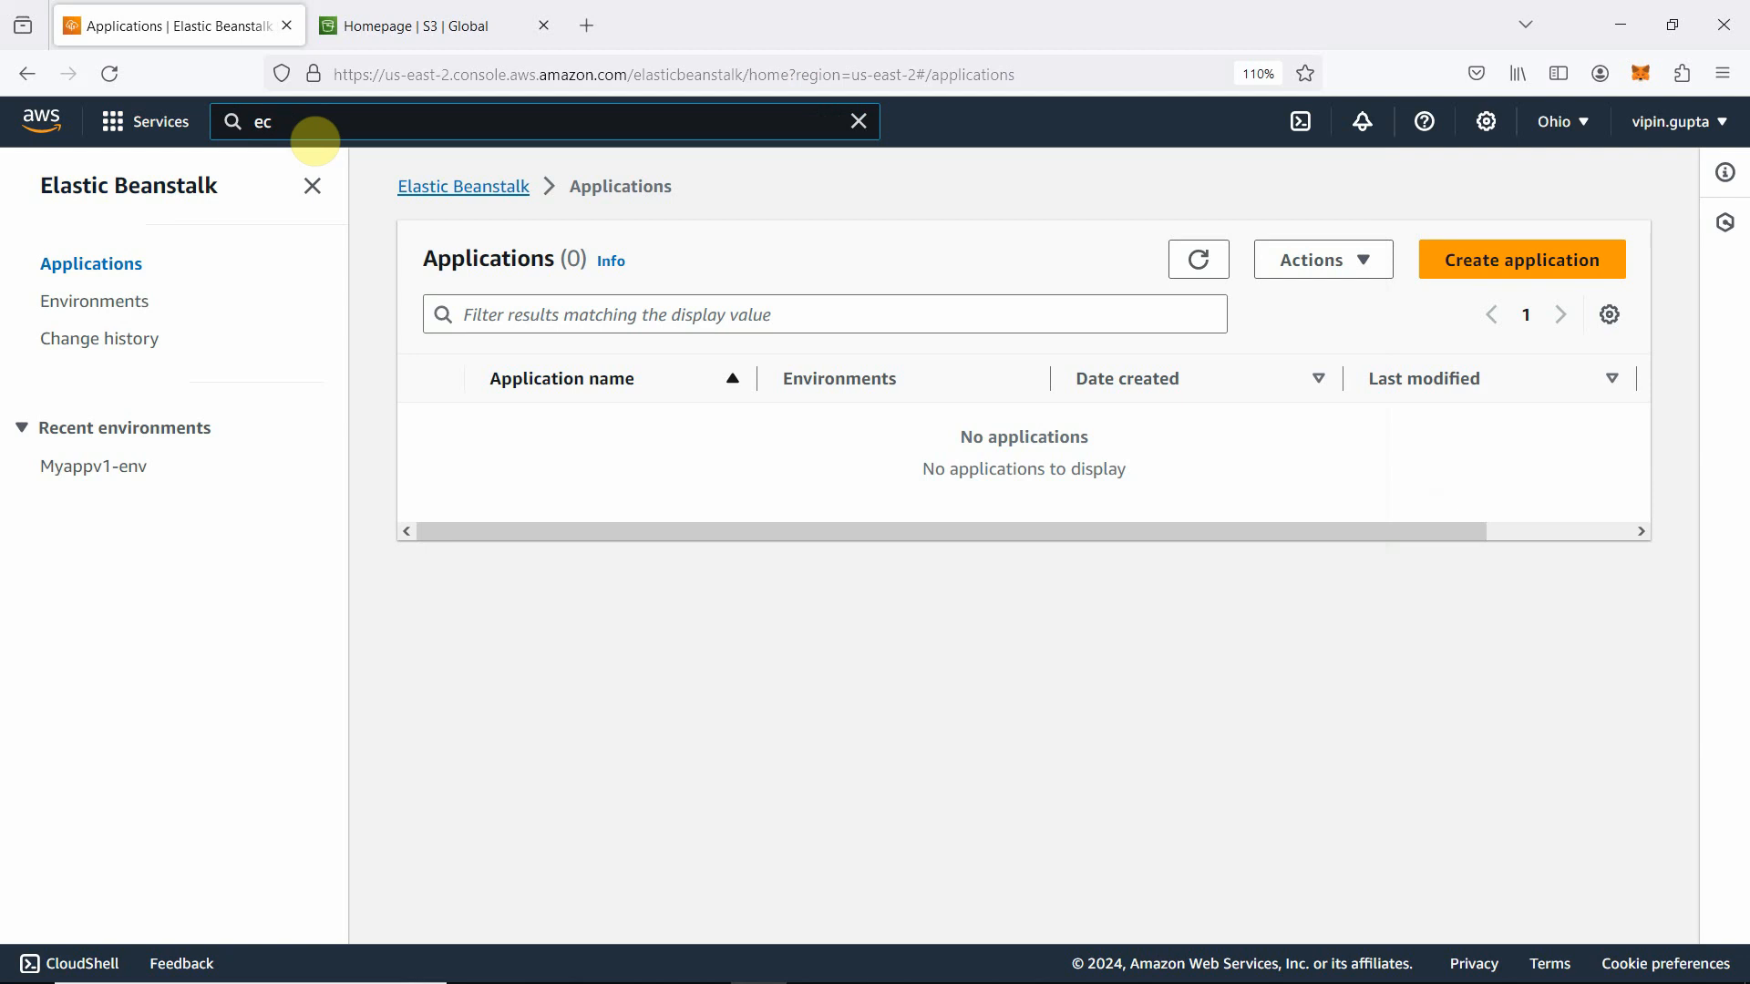
type("c2")
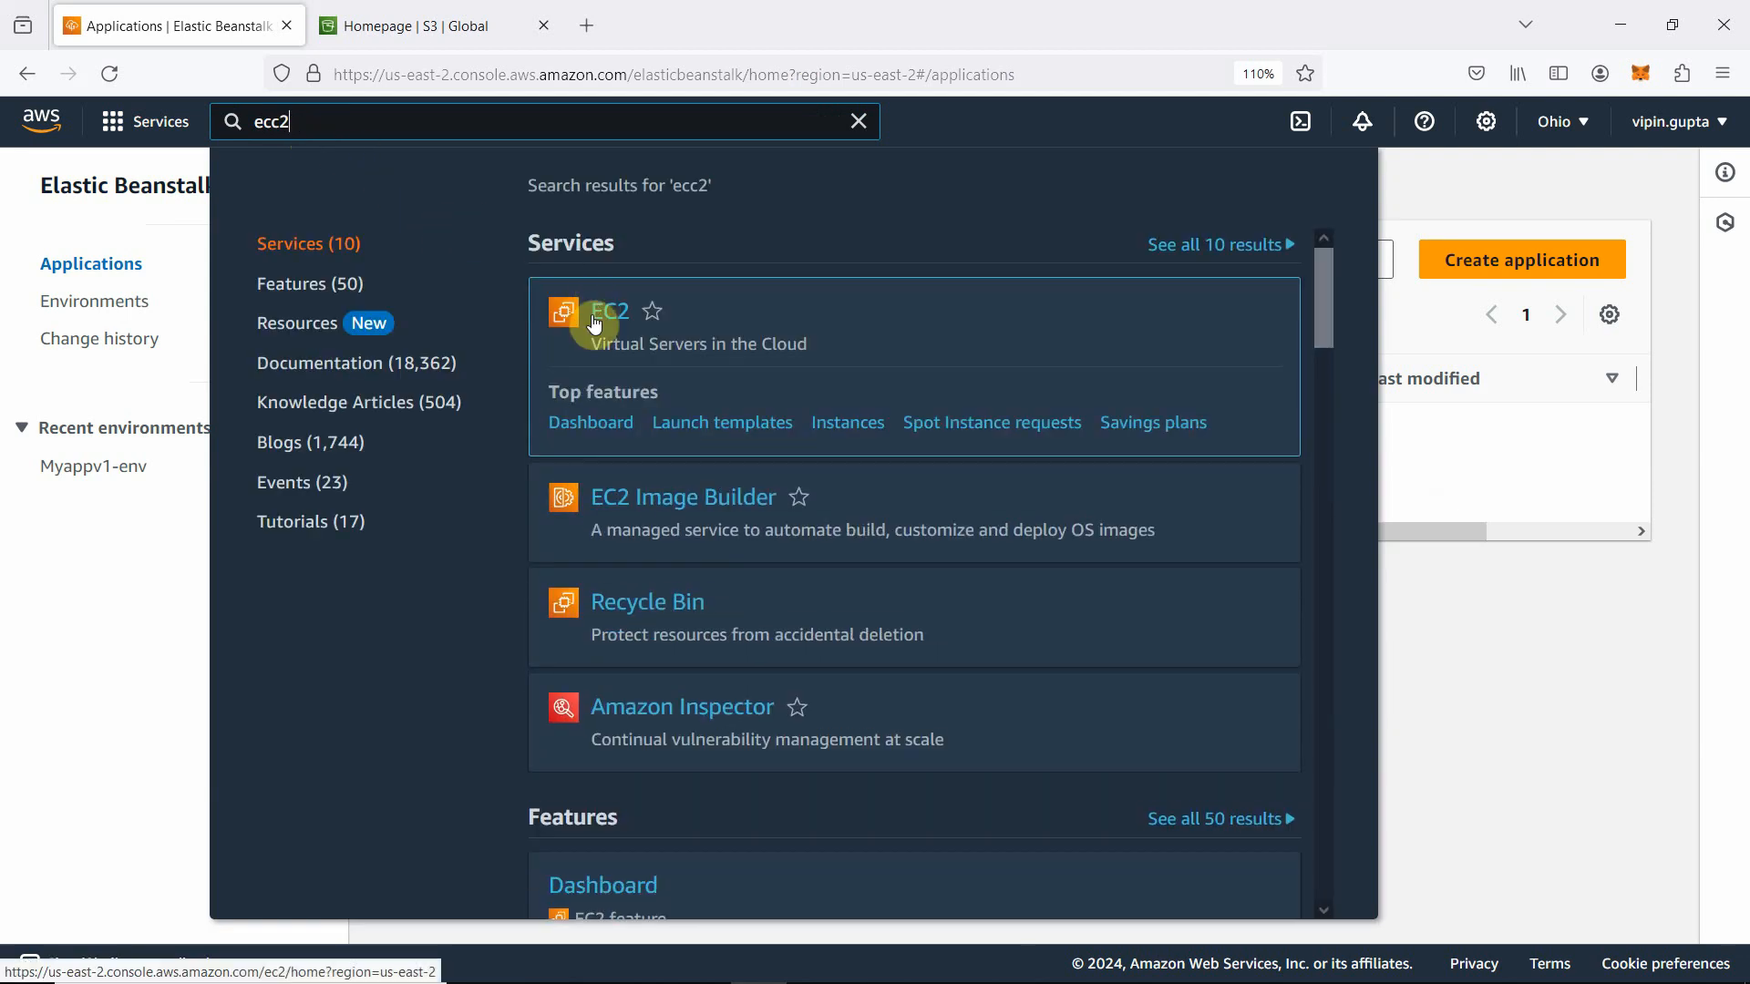
left_click(601, 319)
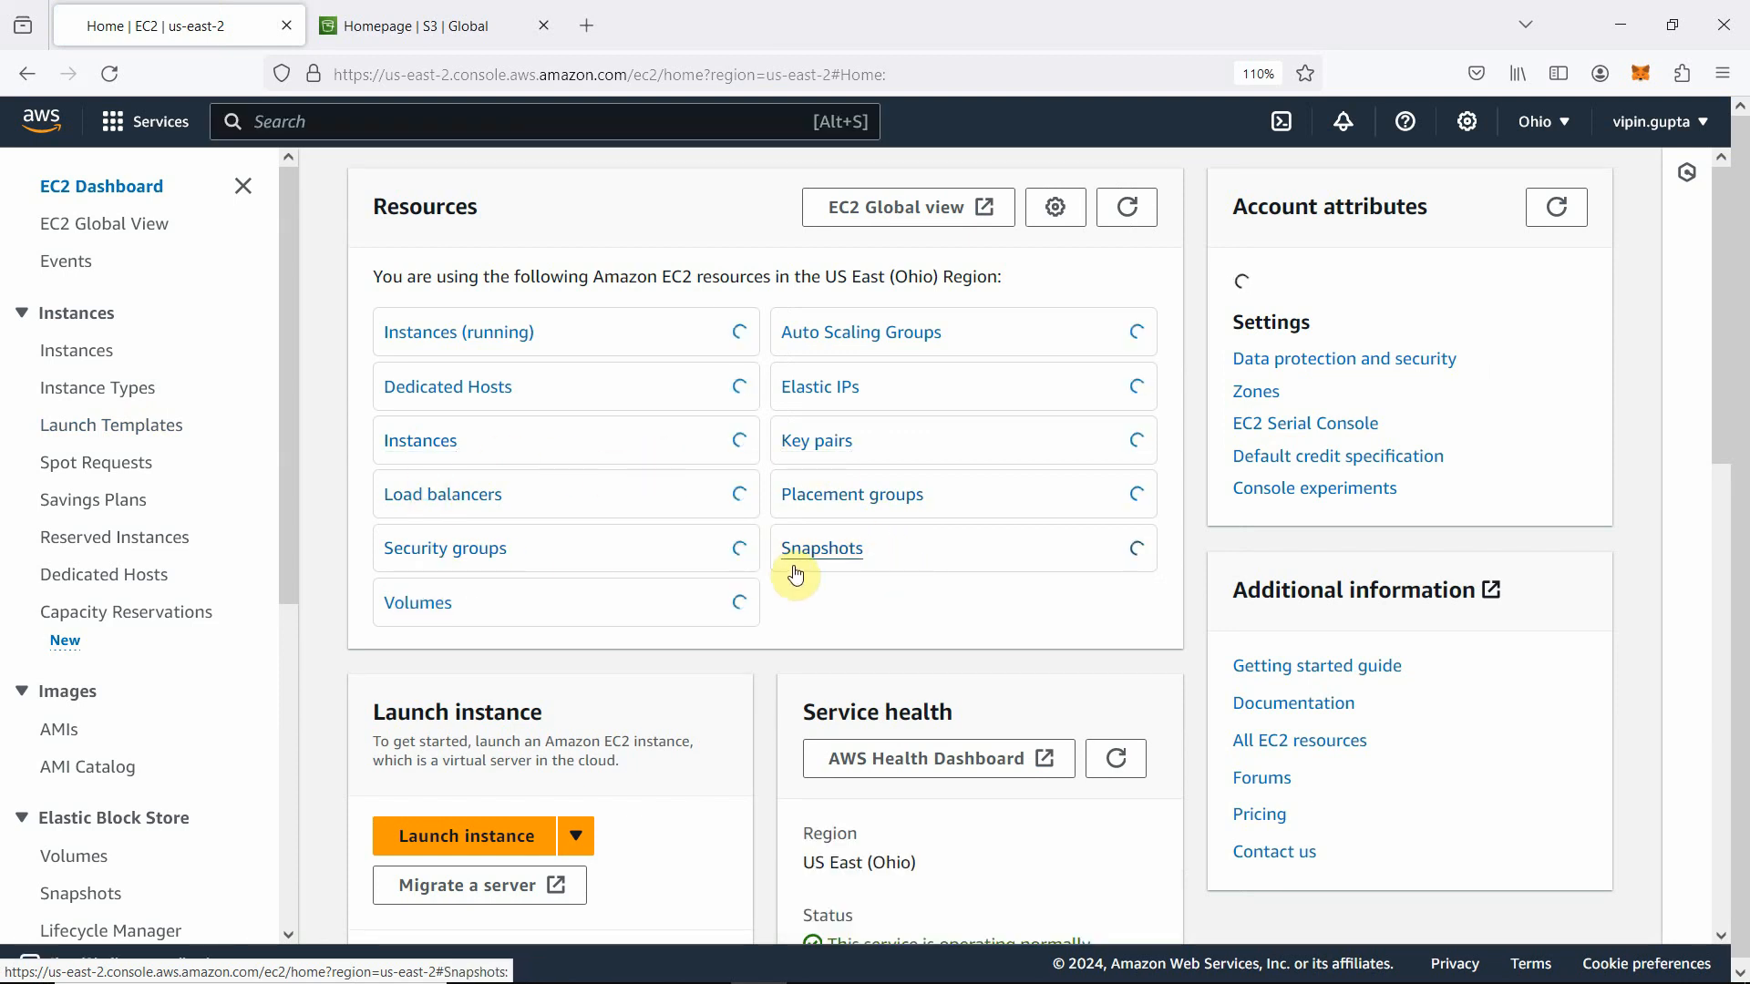
left_click(466, 550)
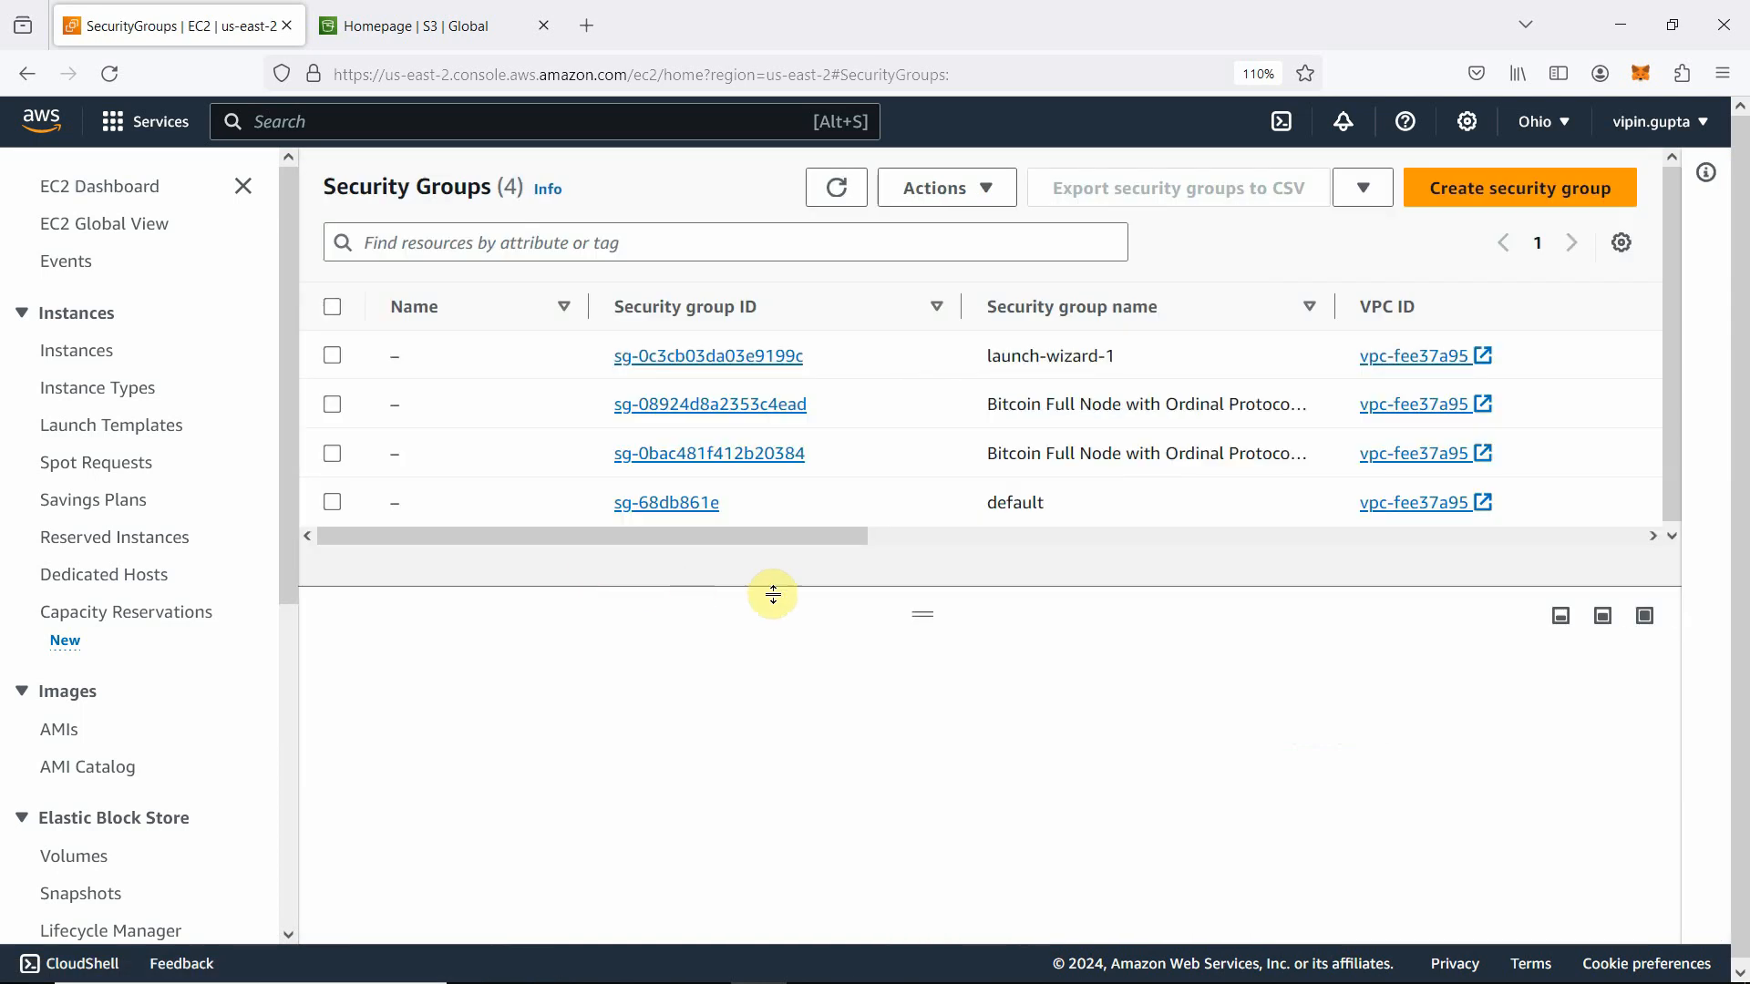
Step: Delete the two Bitcoin Full Node security groups, confirming the deletion with the word "delete"
left_click(333, 405)
left_click(333, 455)
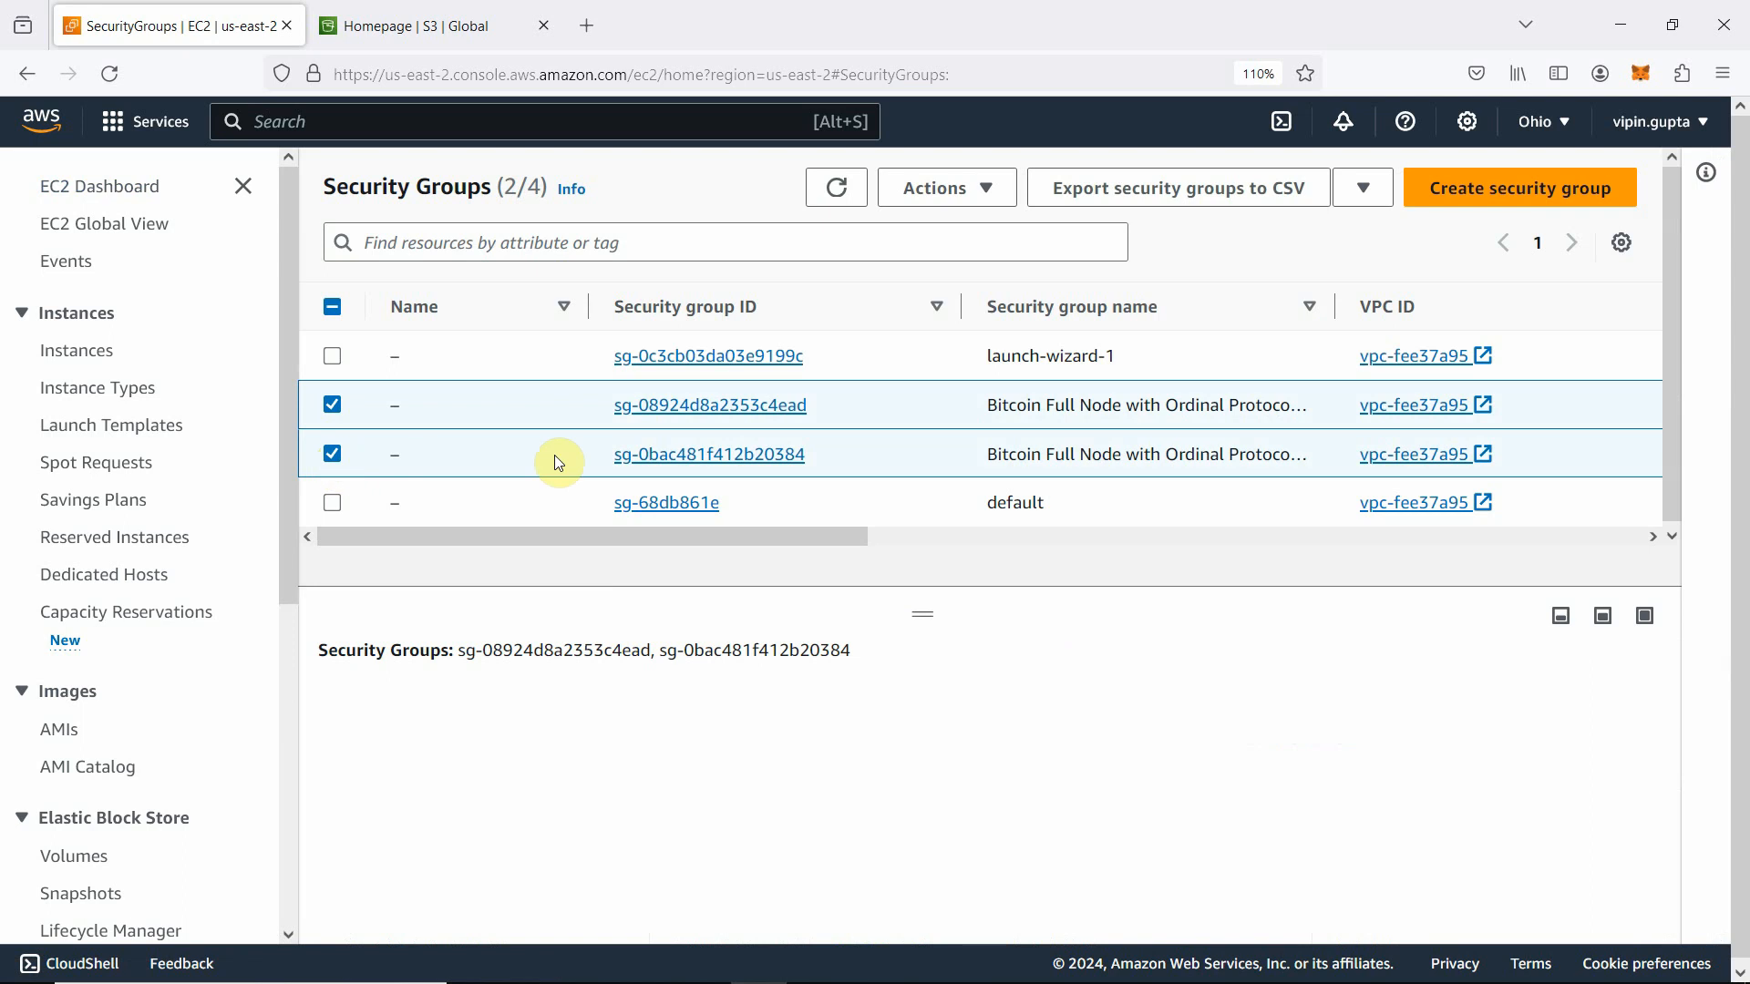
left_click(988, 188)
left_click(968, 455)
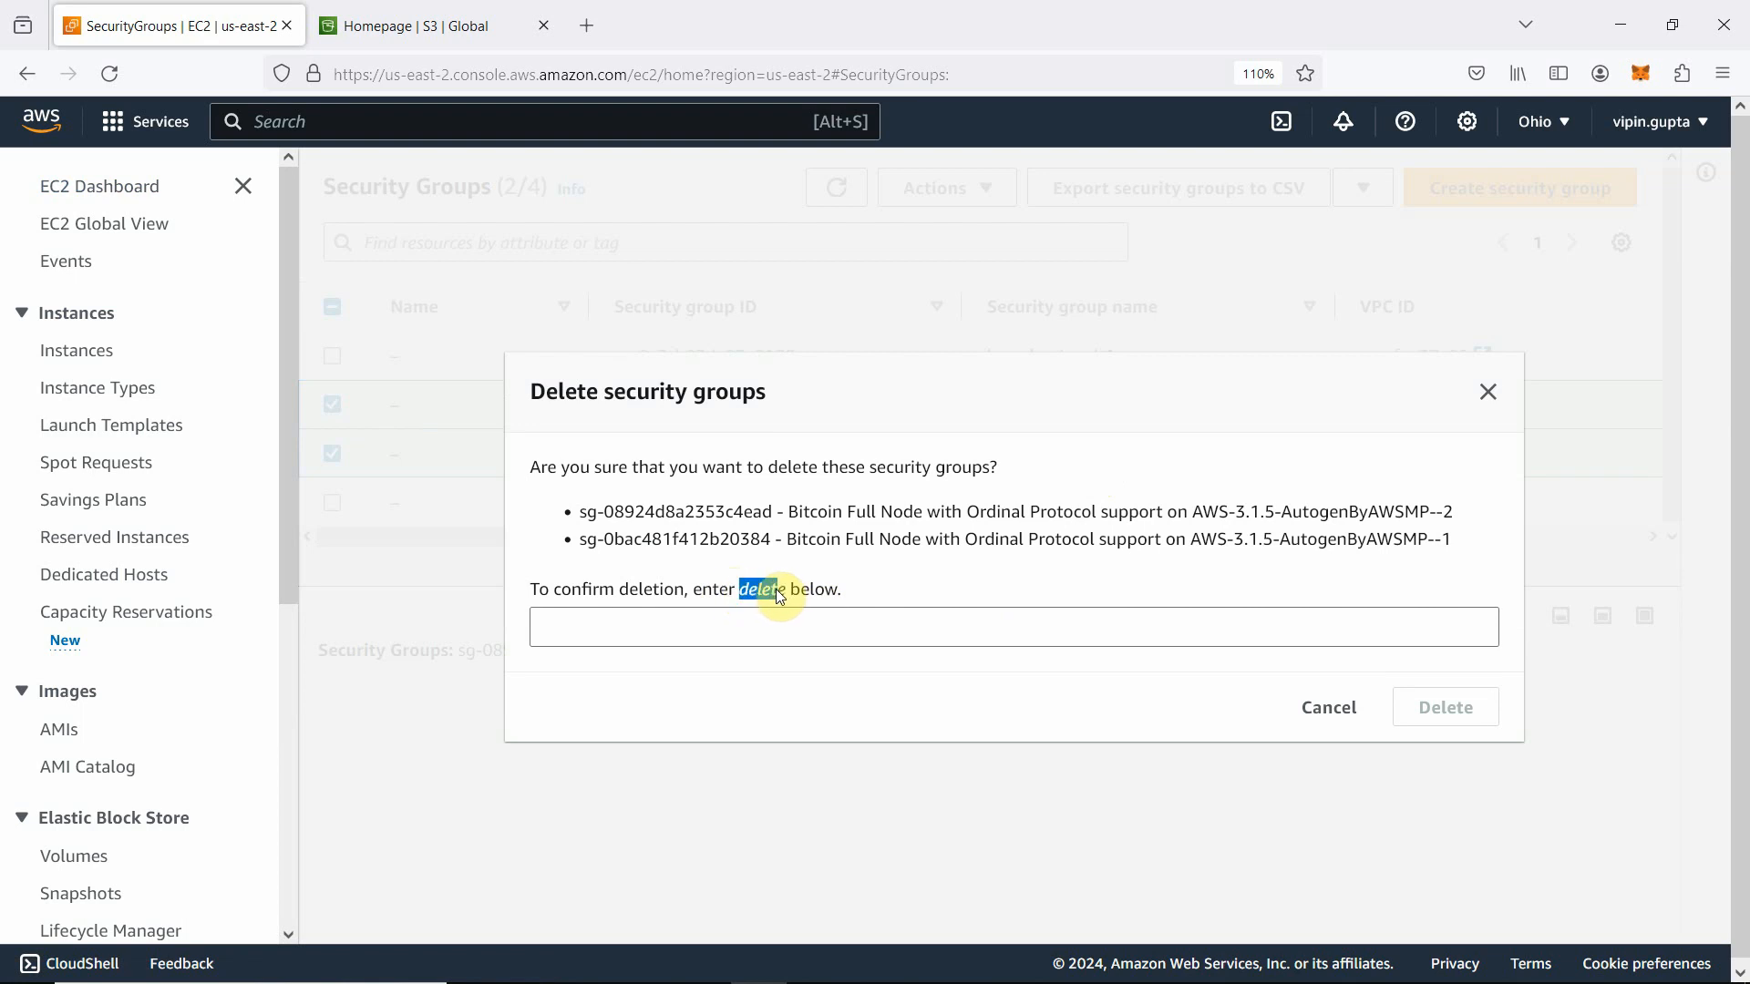
right_click(779, 593)
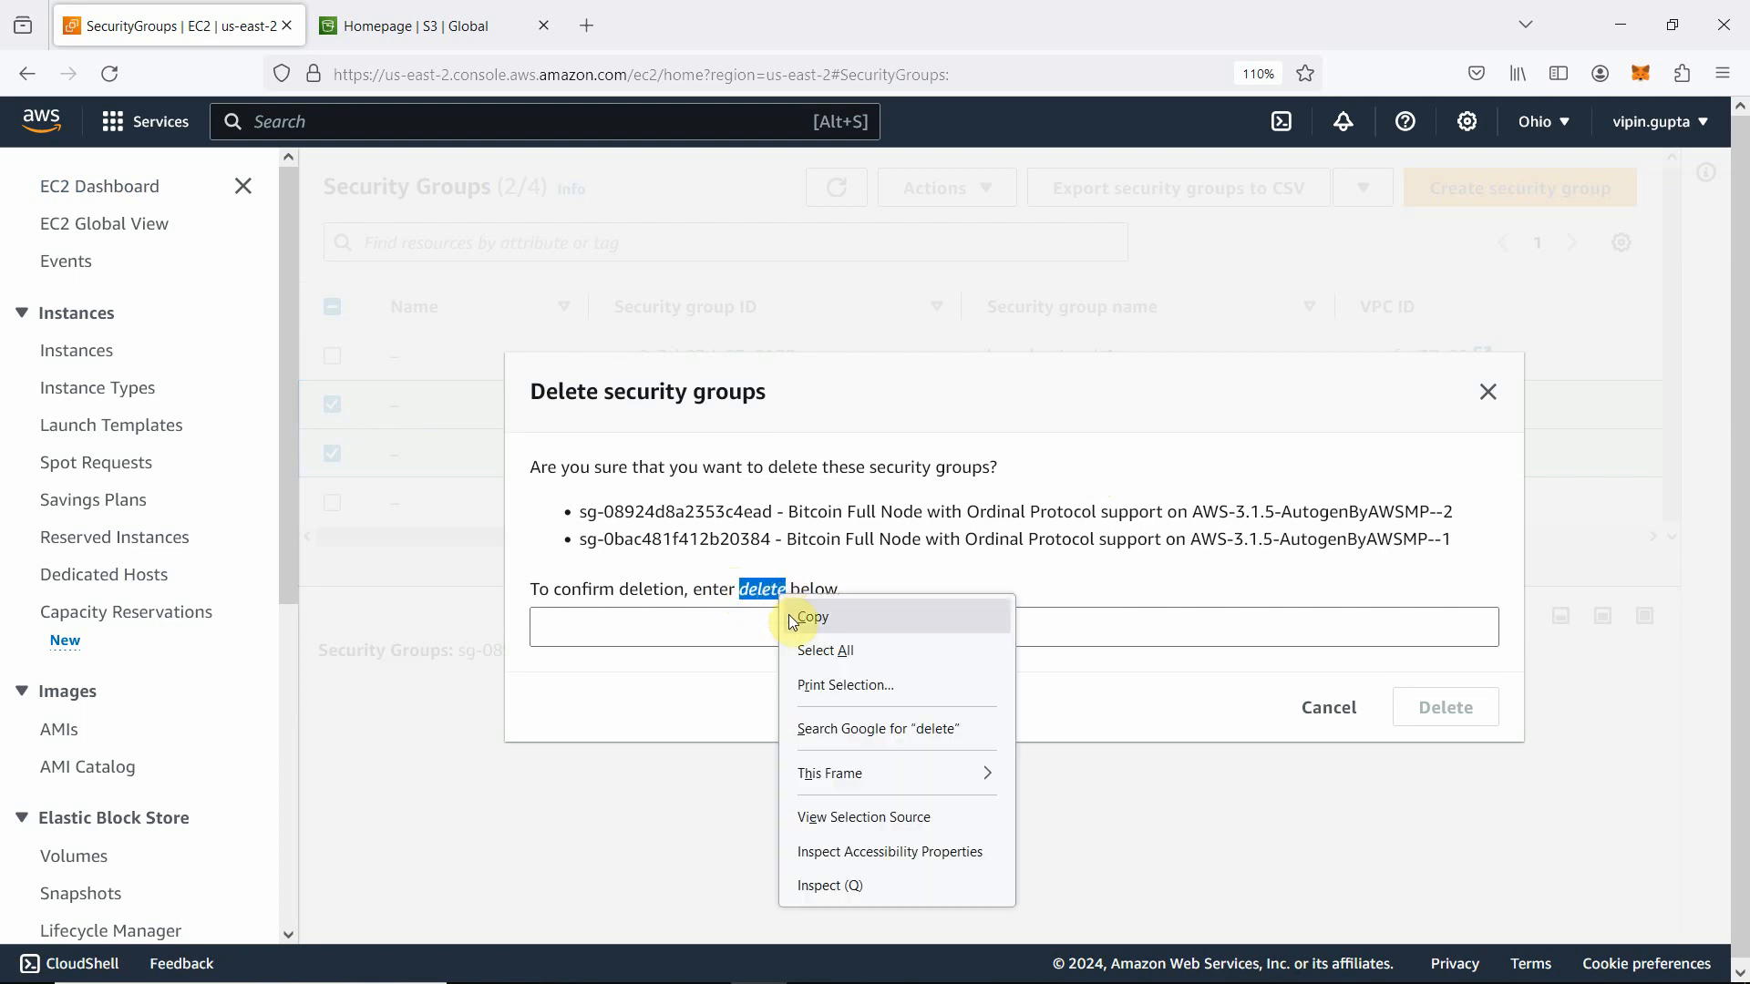
left_click(789, 614)
left_click(699, 622)
right_click(646, 625)
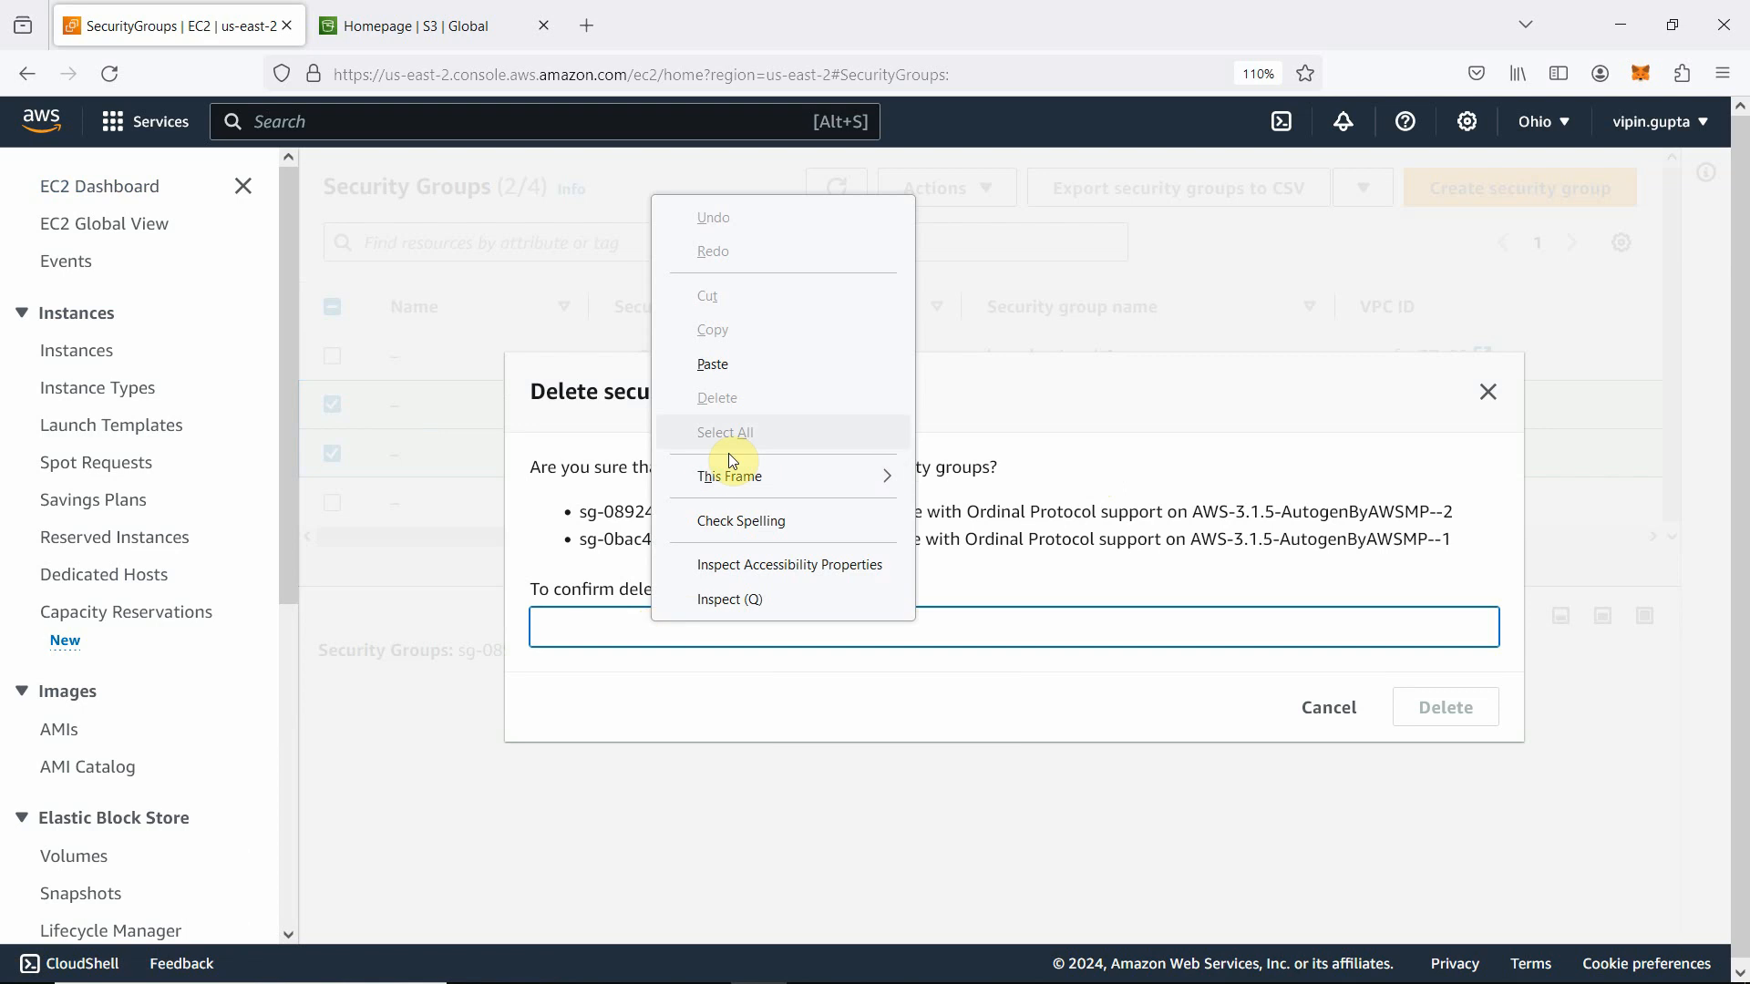
left_click(740, 370)
left_click(1443, 708)
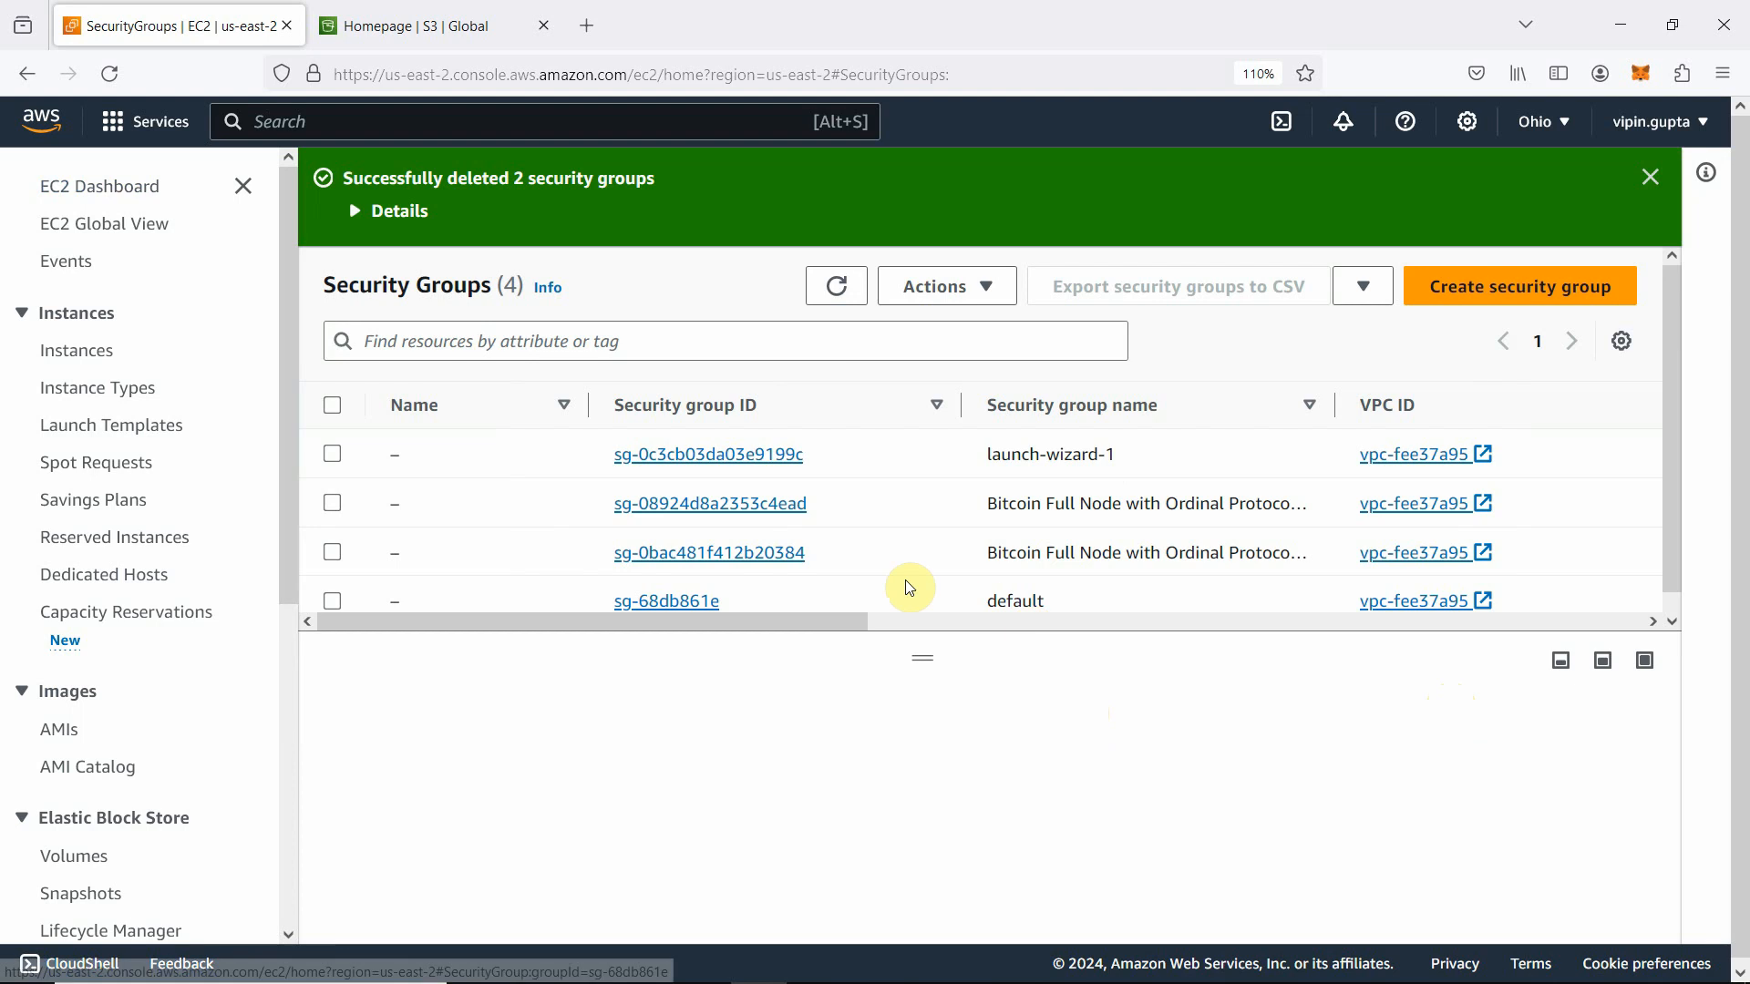
Step: Select the default security group and examine its inbound and outbound rules in an enlarged details pane
left_click(327, 602)
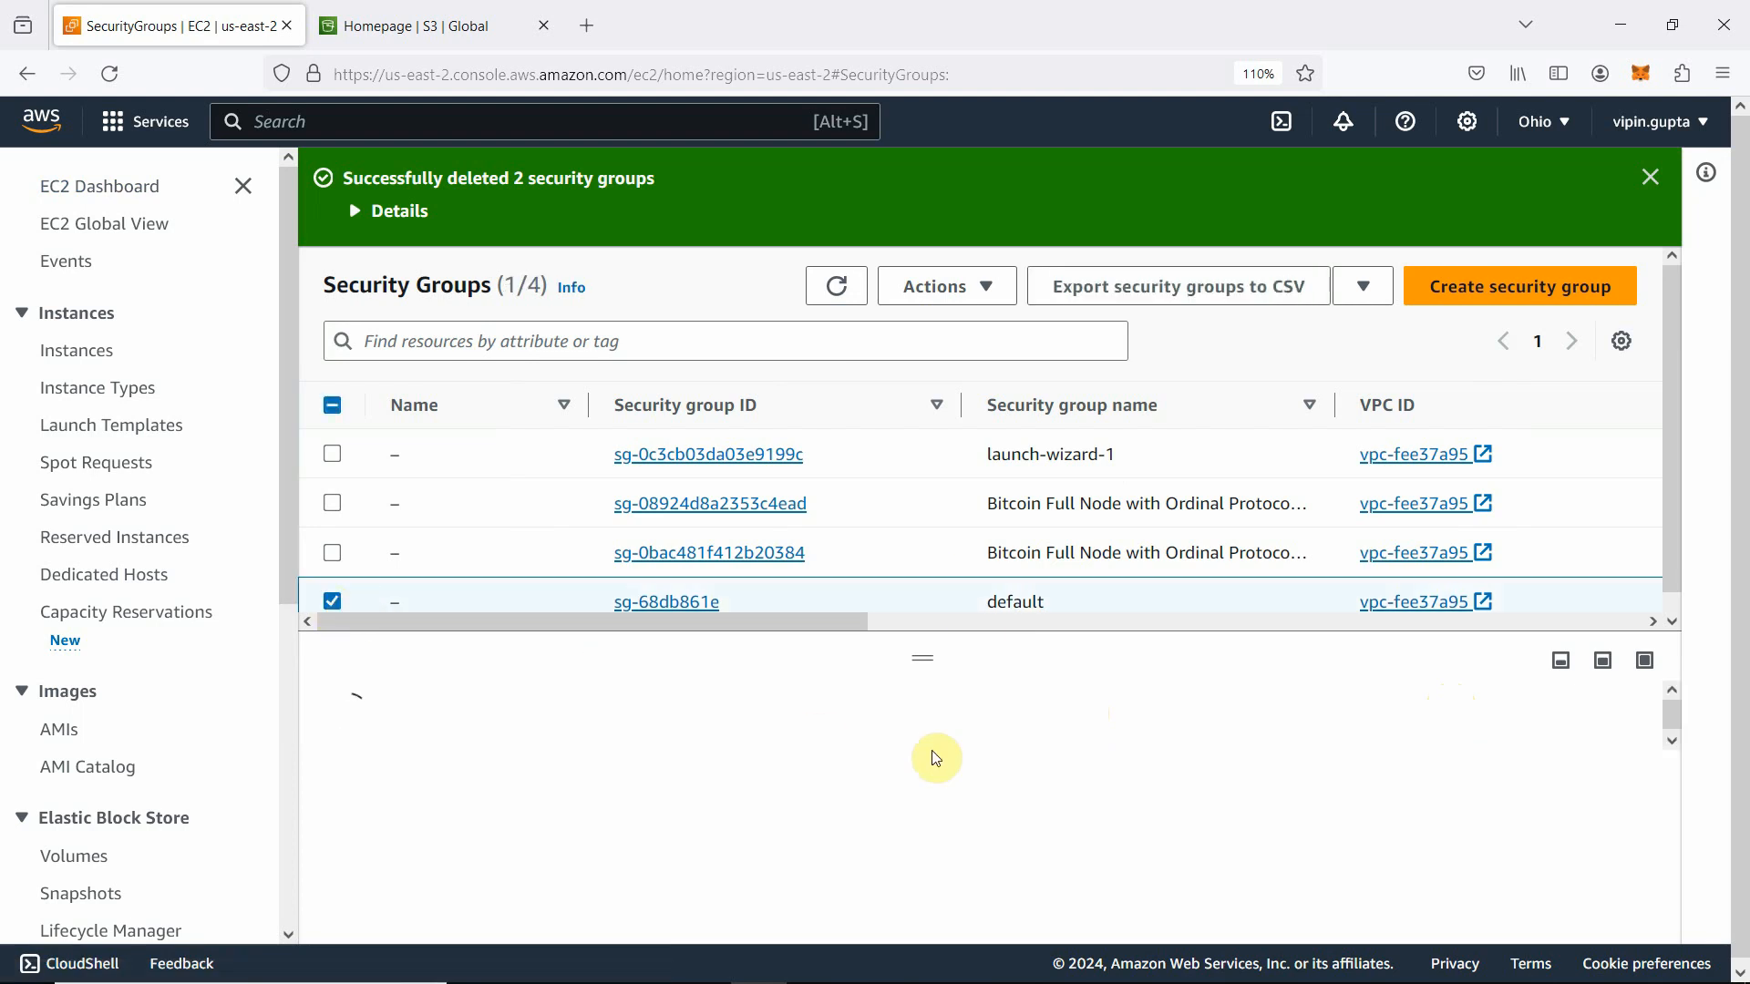
scroll(1021, 759, "down", 2)
scroll(1021, 760, "up", 2)
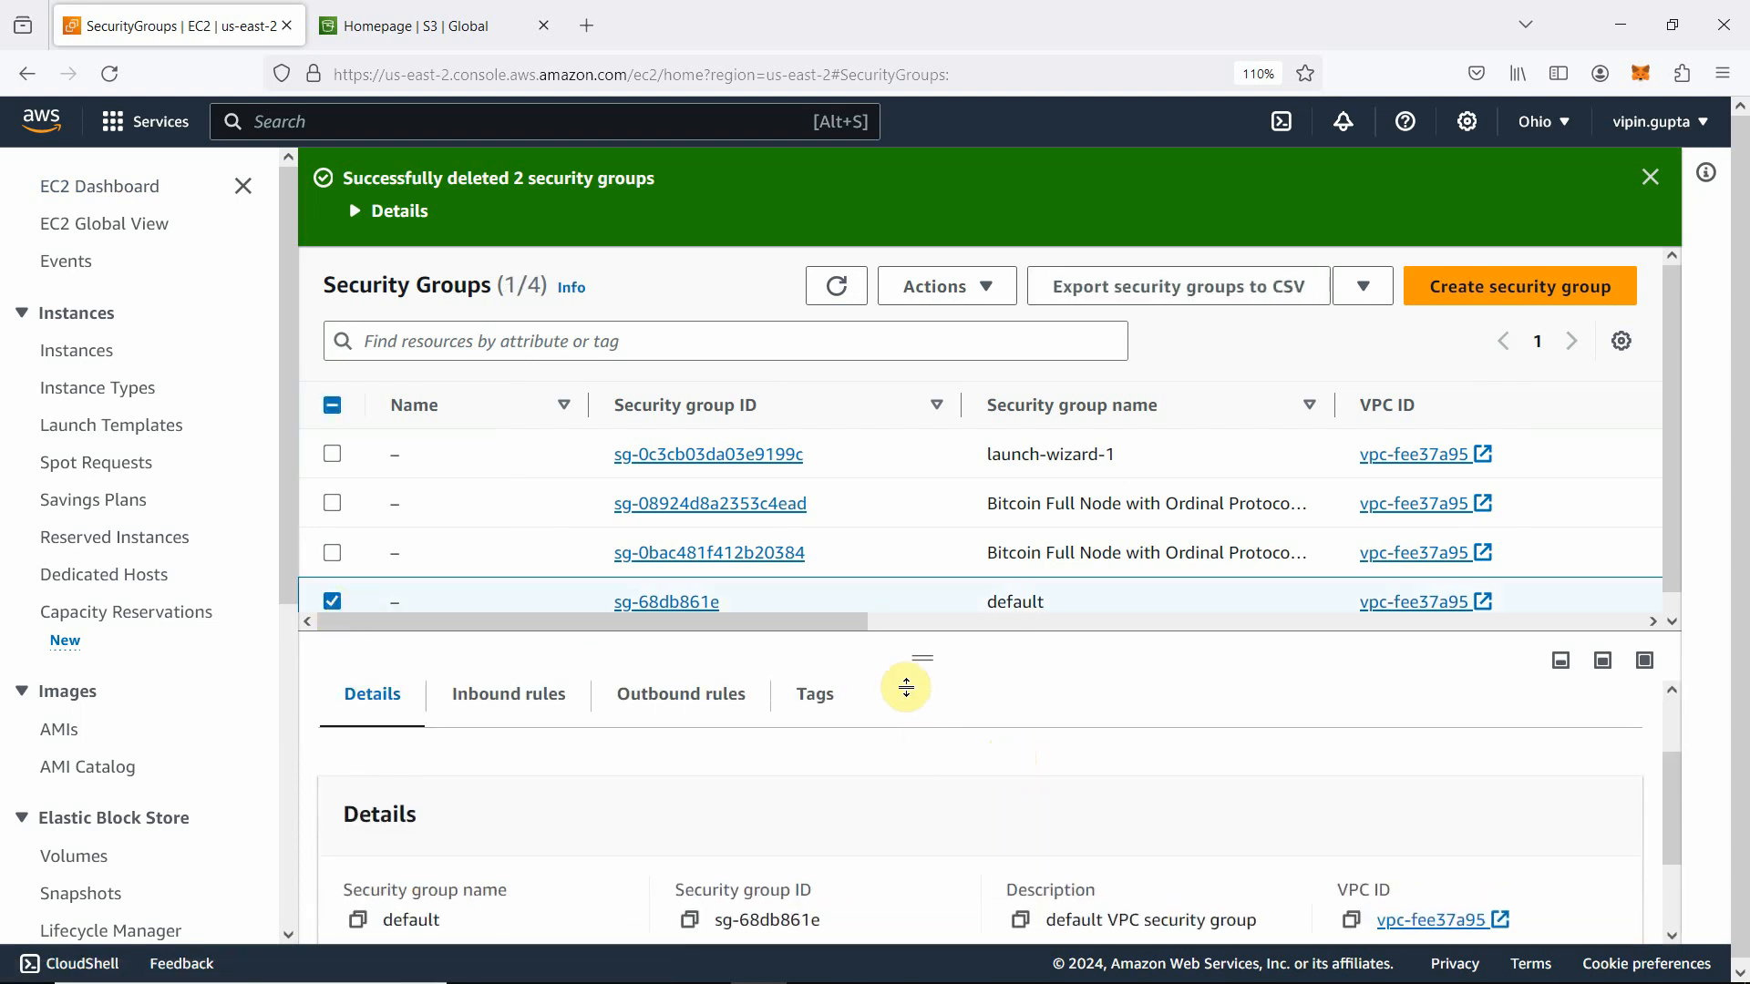
left_click_drag(917, 656, 960, 419)
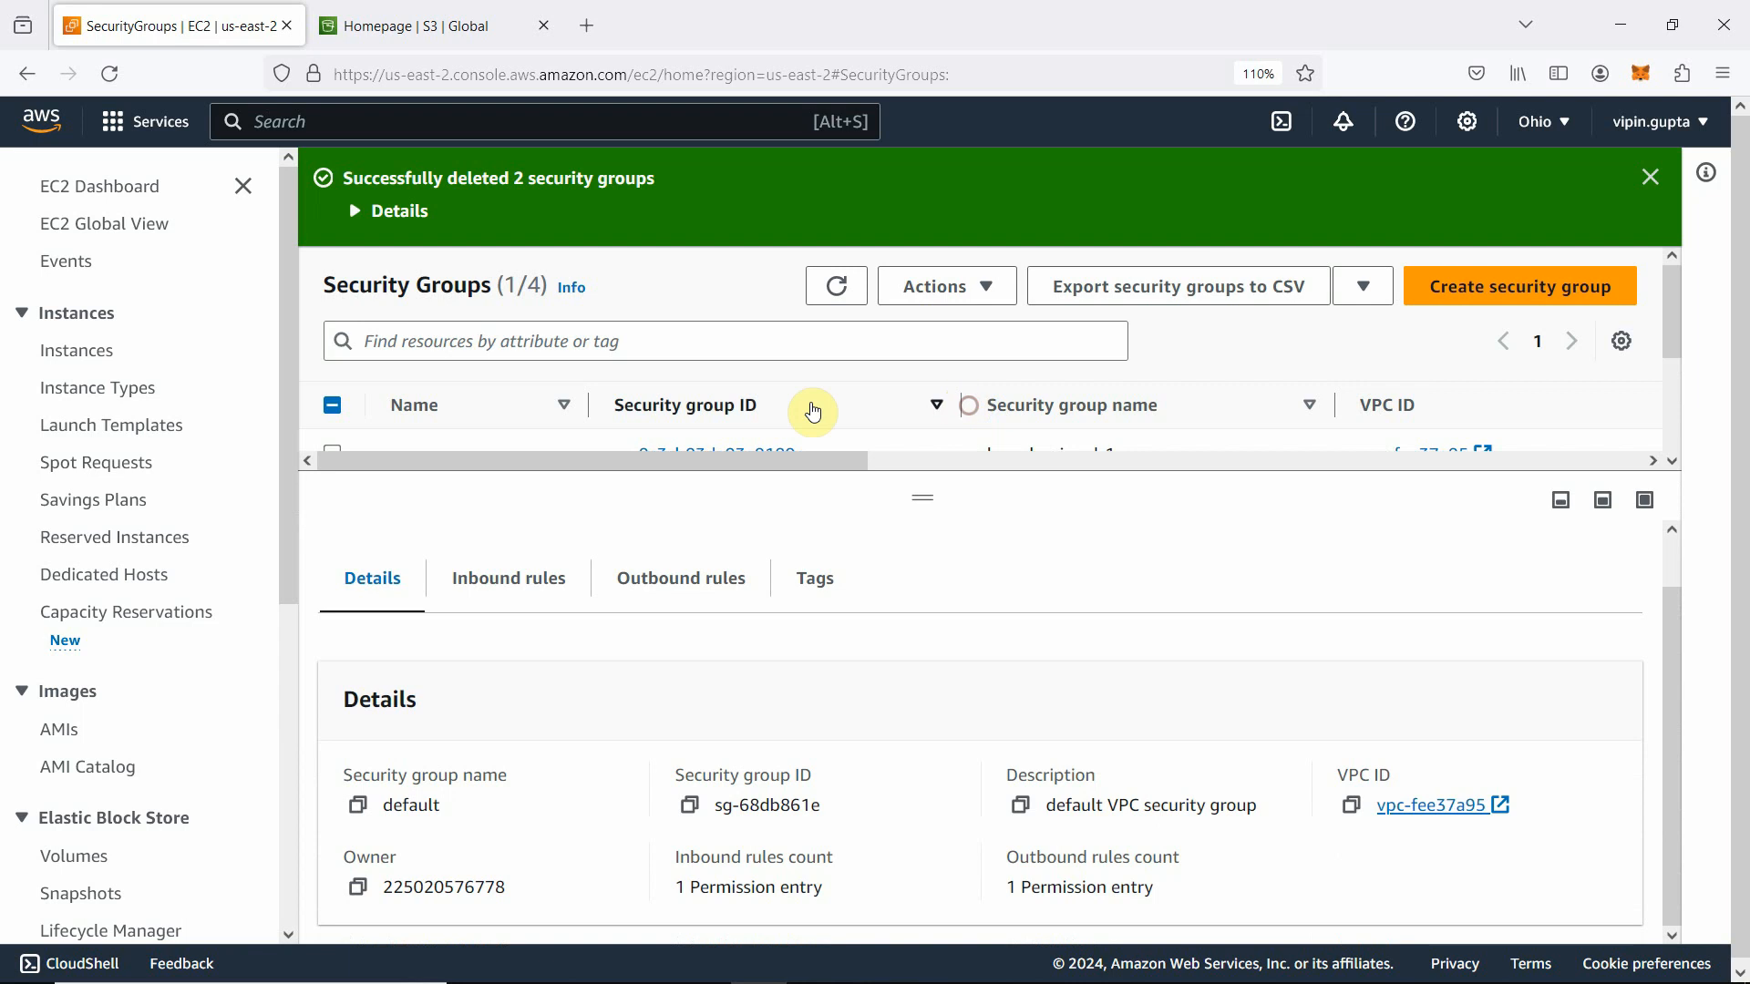
left_click(499, 584)
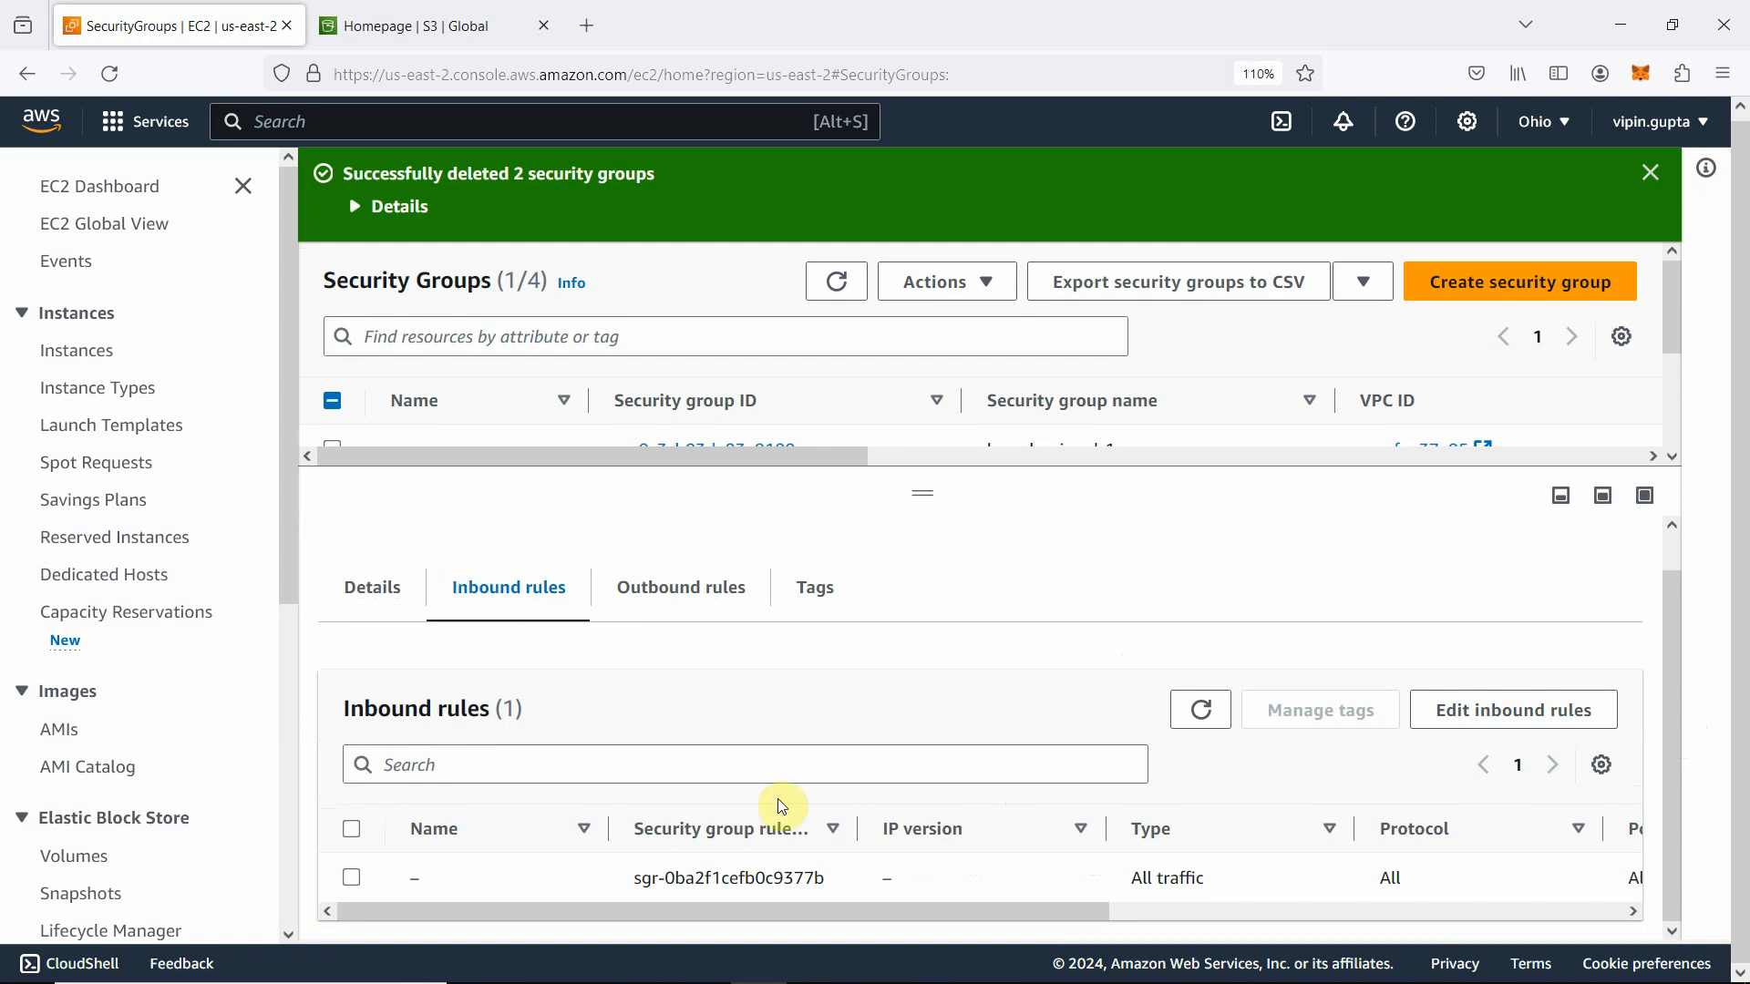
left_click(664, 588)
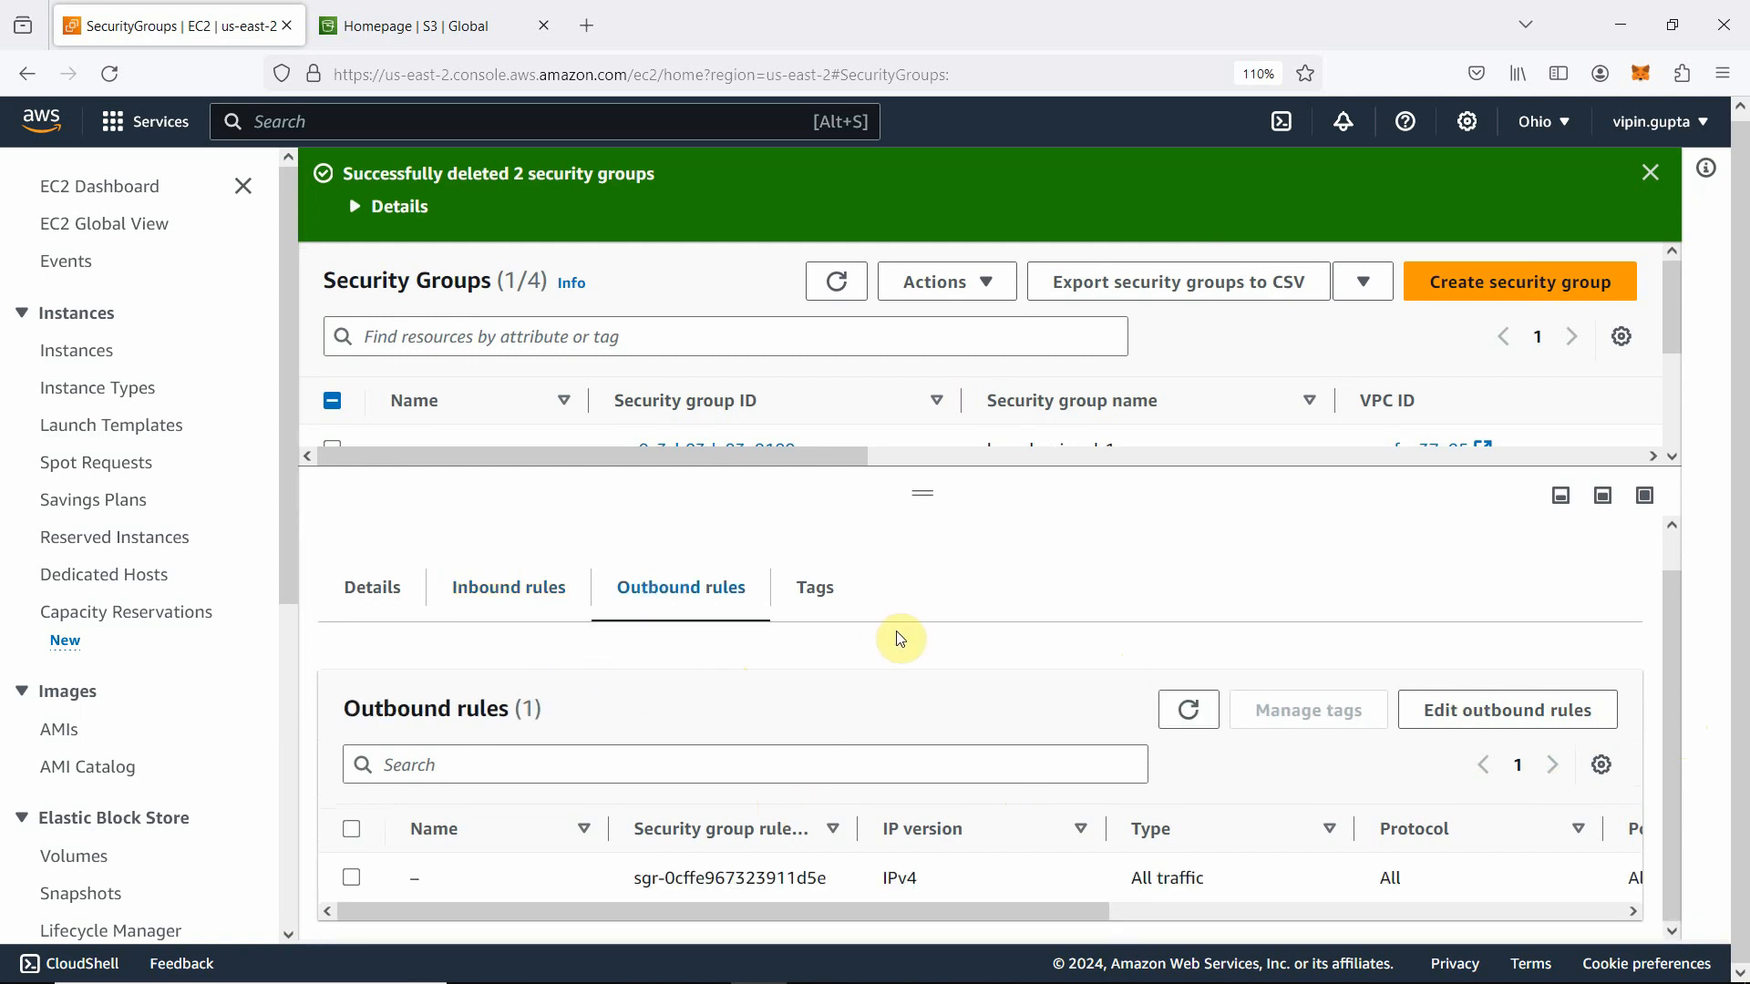
left_click(510, 587)
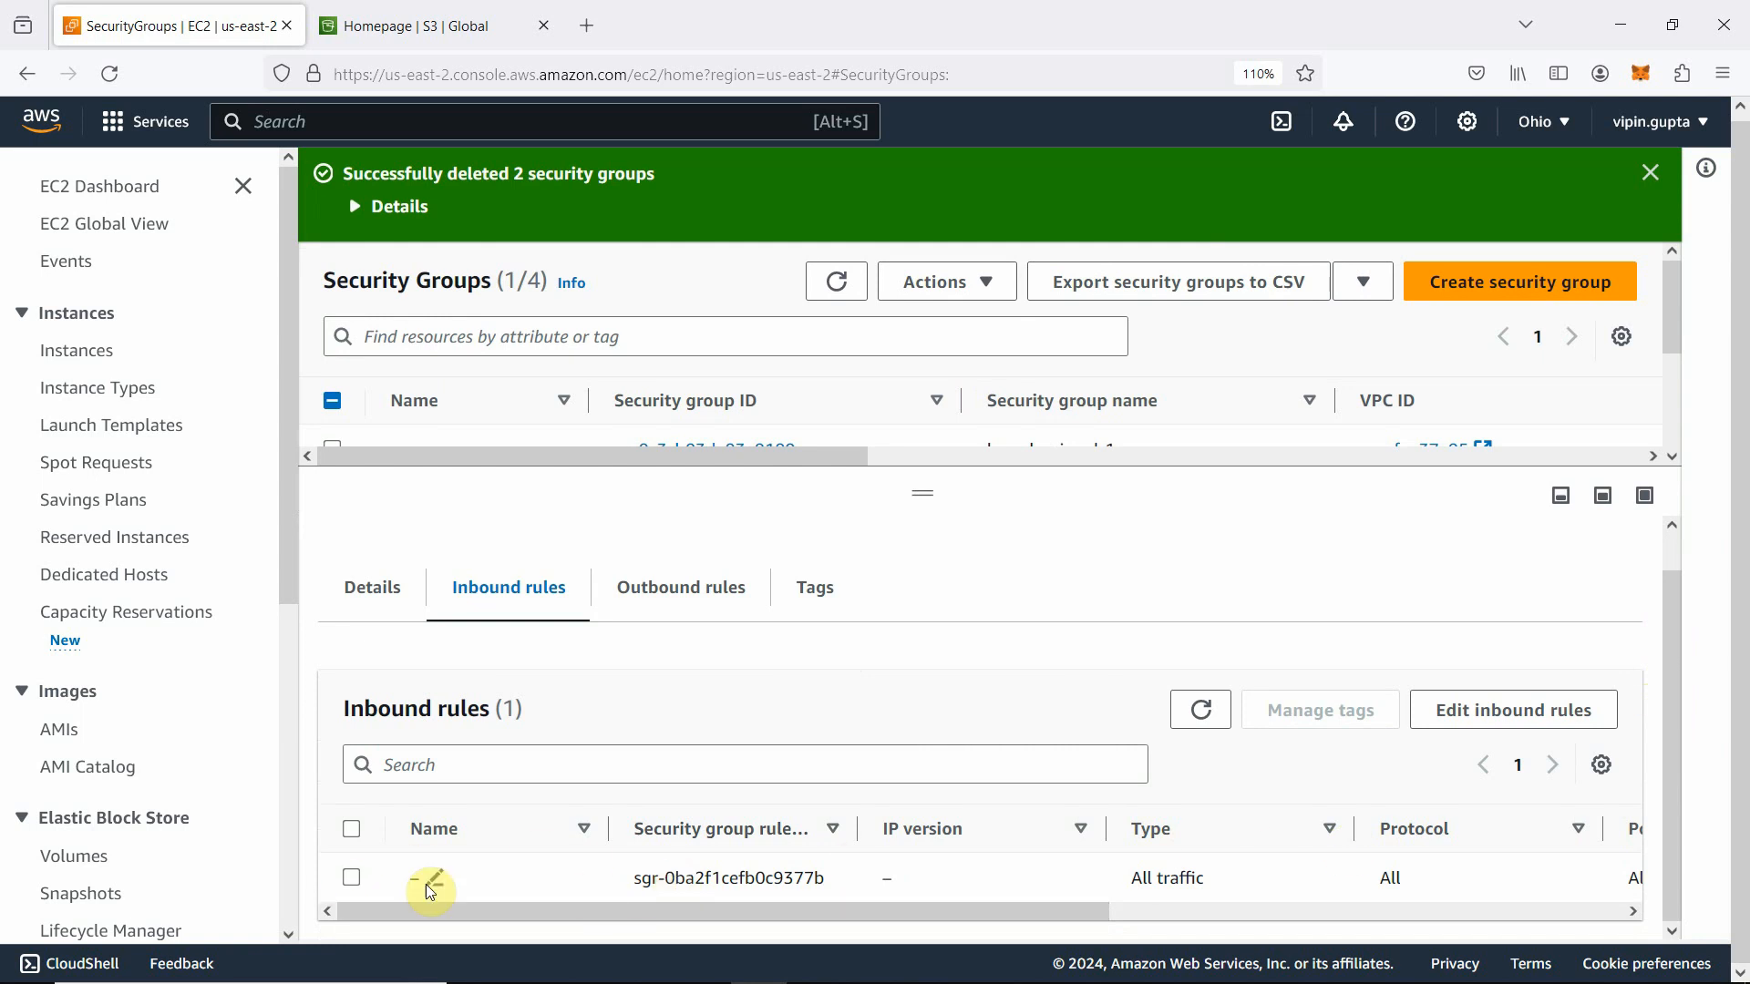
Step: Review the default security group's details and inbound rule, and check which groups the deletion notice lists
left_click(356, 879)
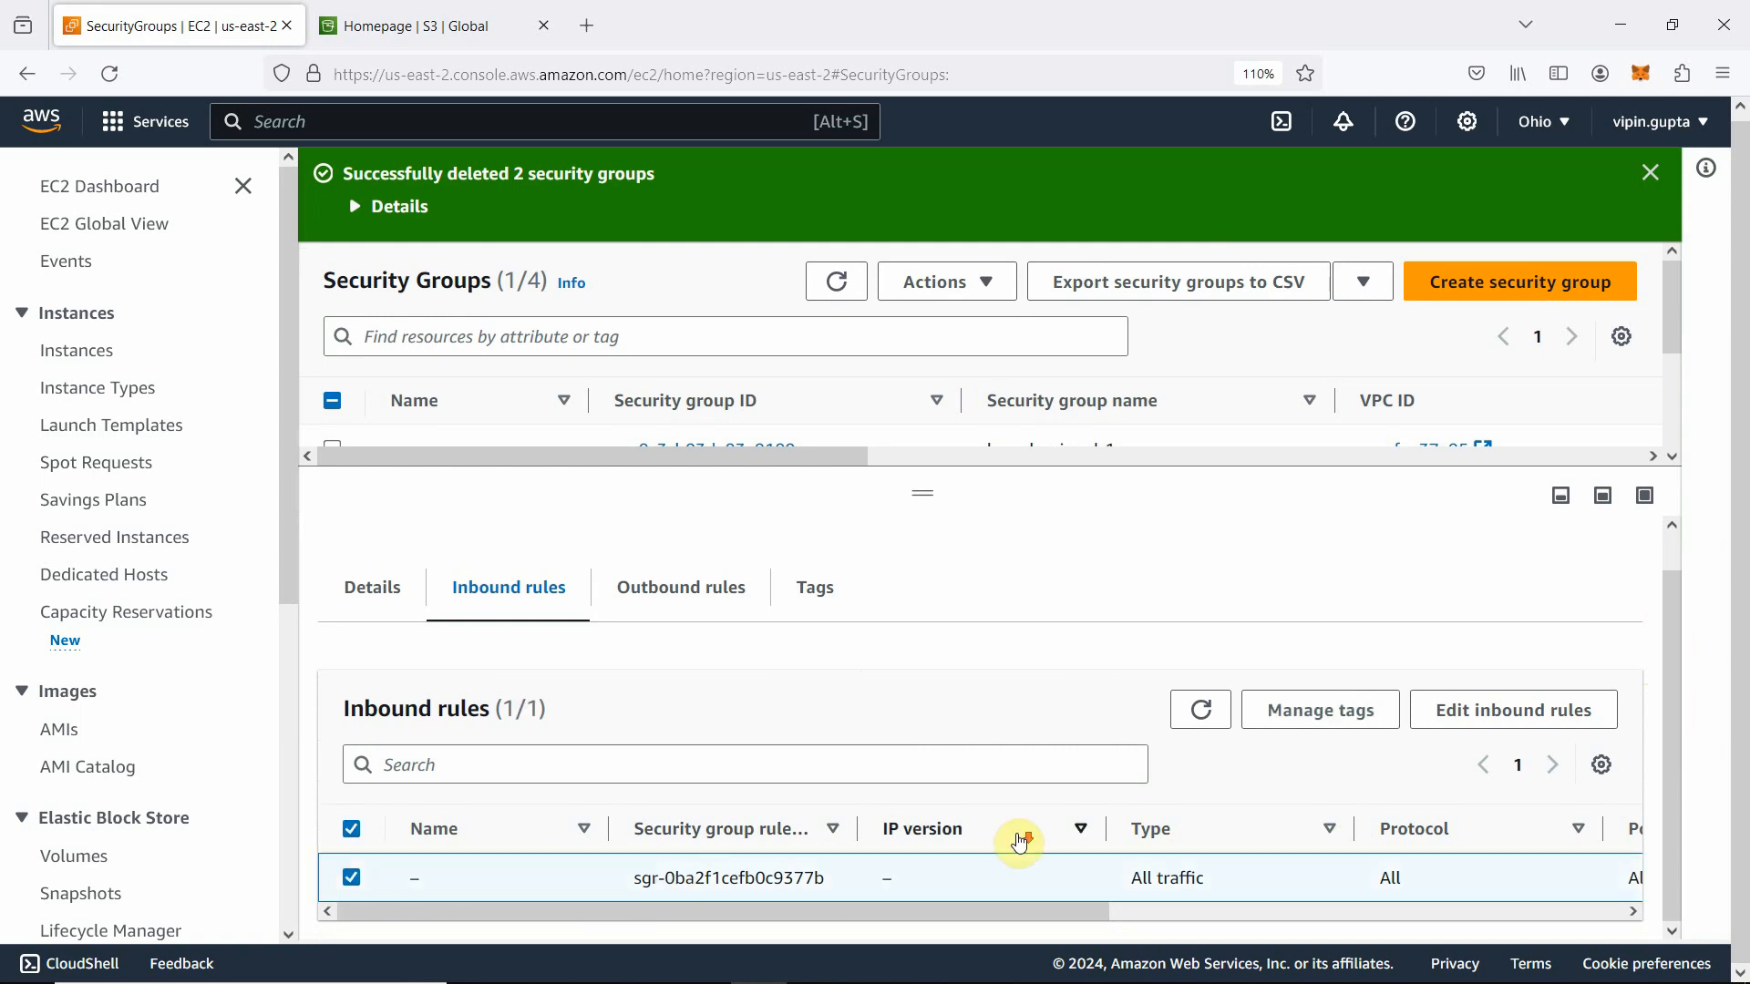
left_click(372, 597)
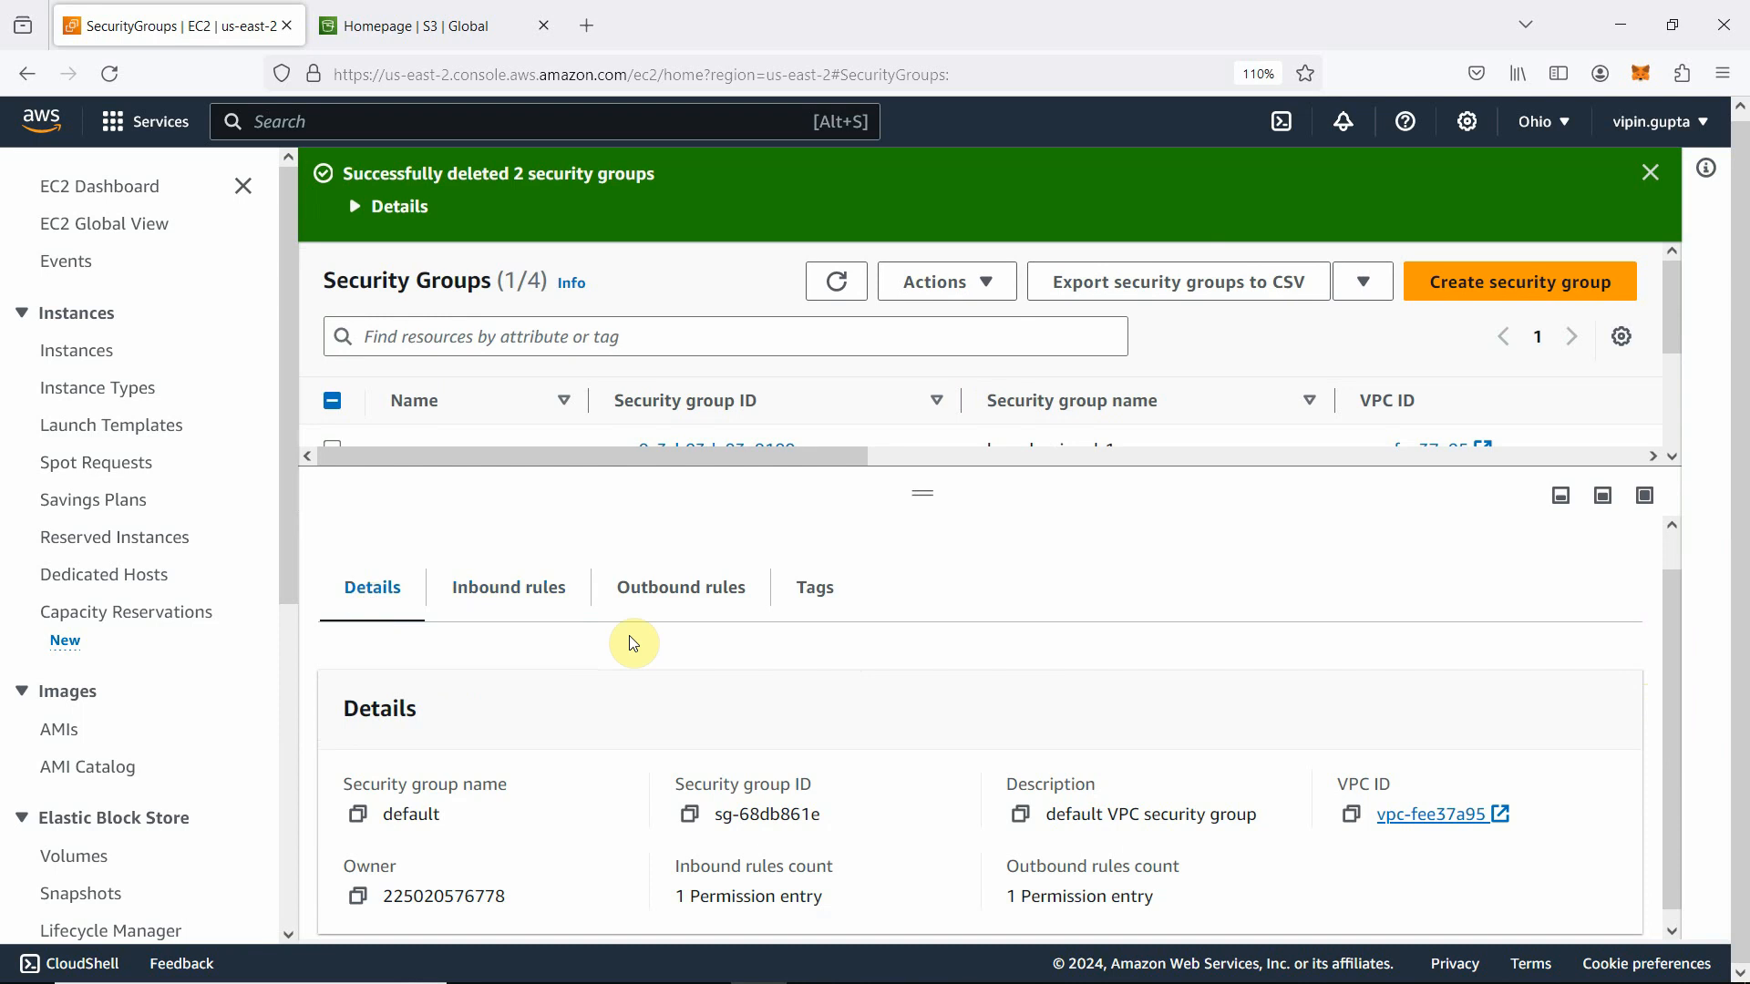
scroll(1198, 665, "down", 1)
scroll(1245, 674, "up", 1)
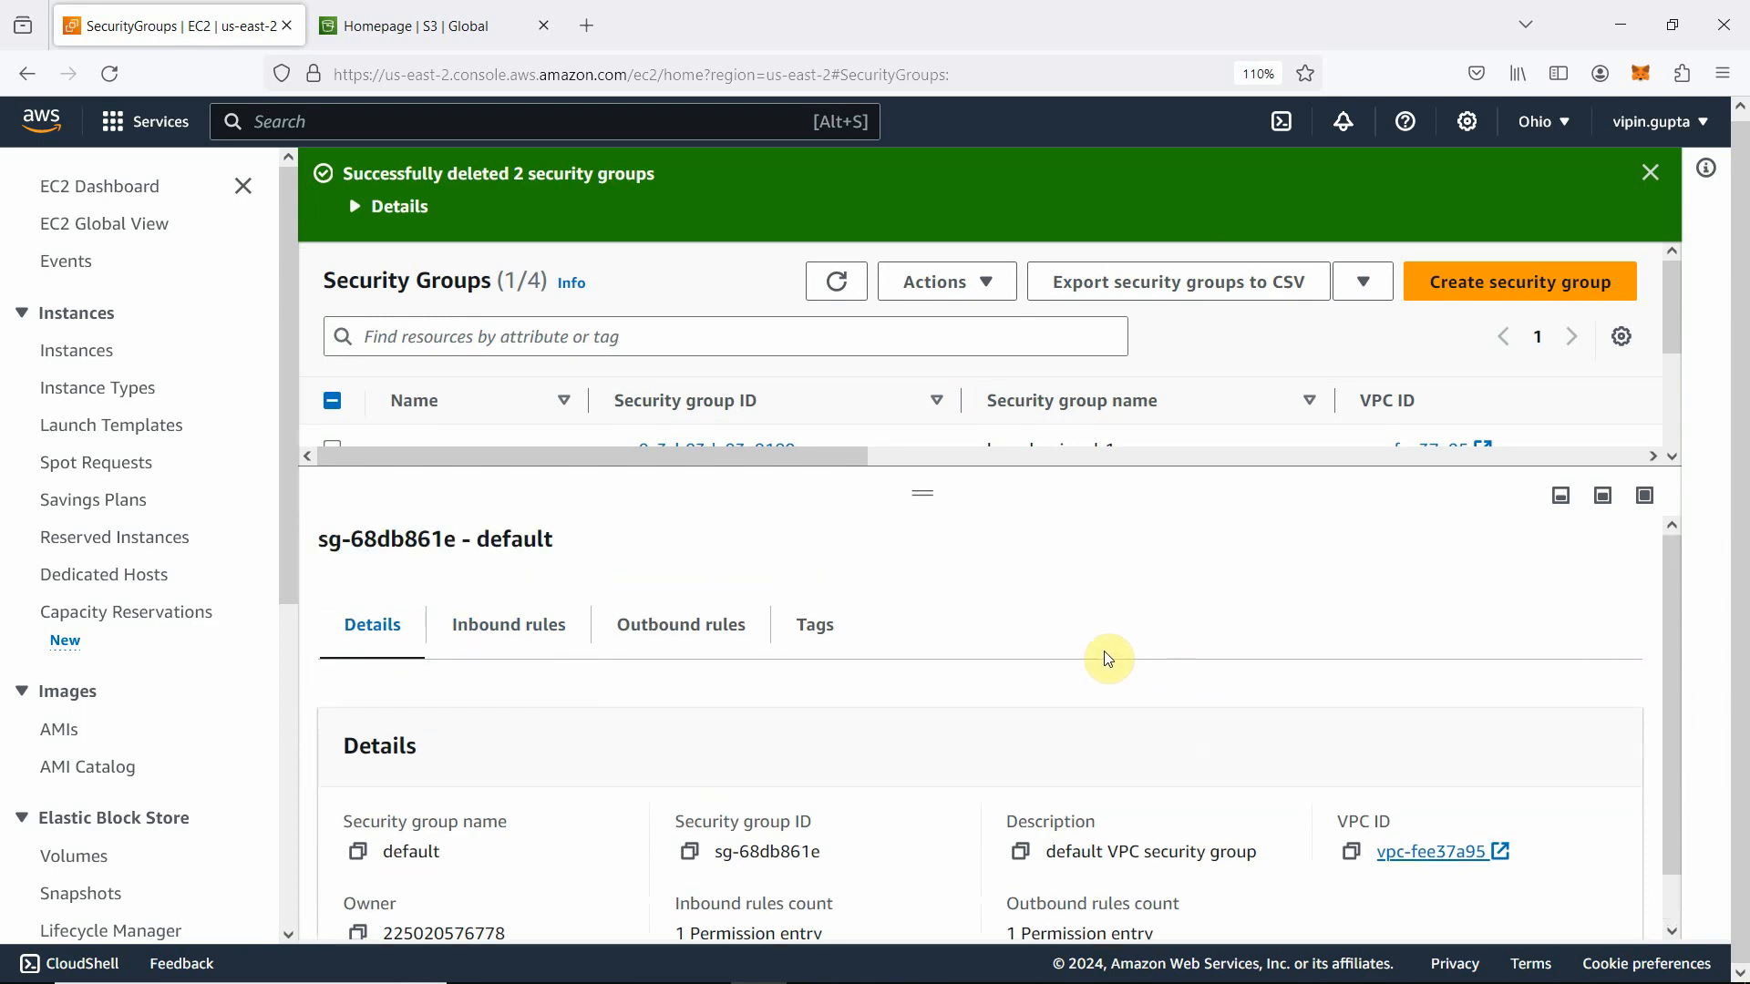
left_click(506, 625)
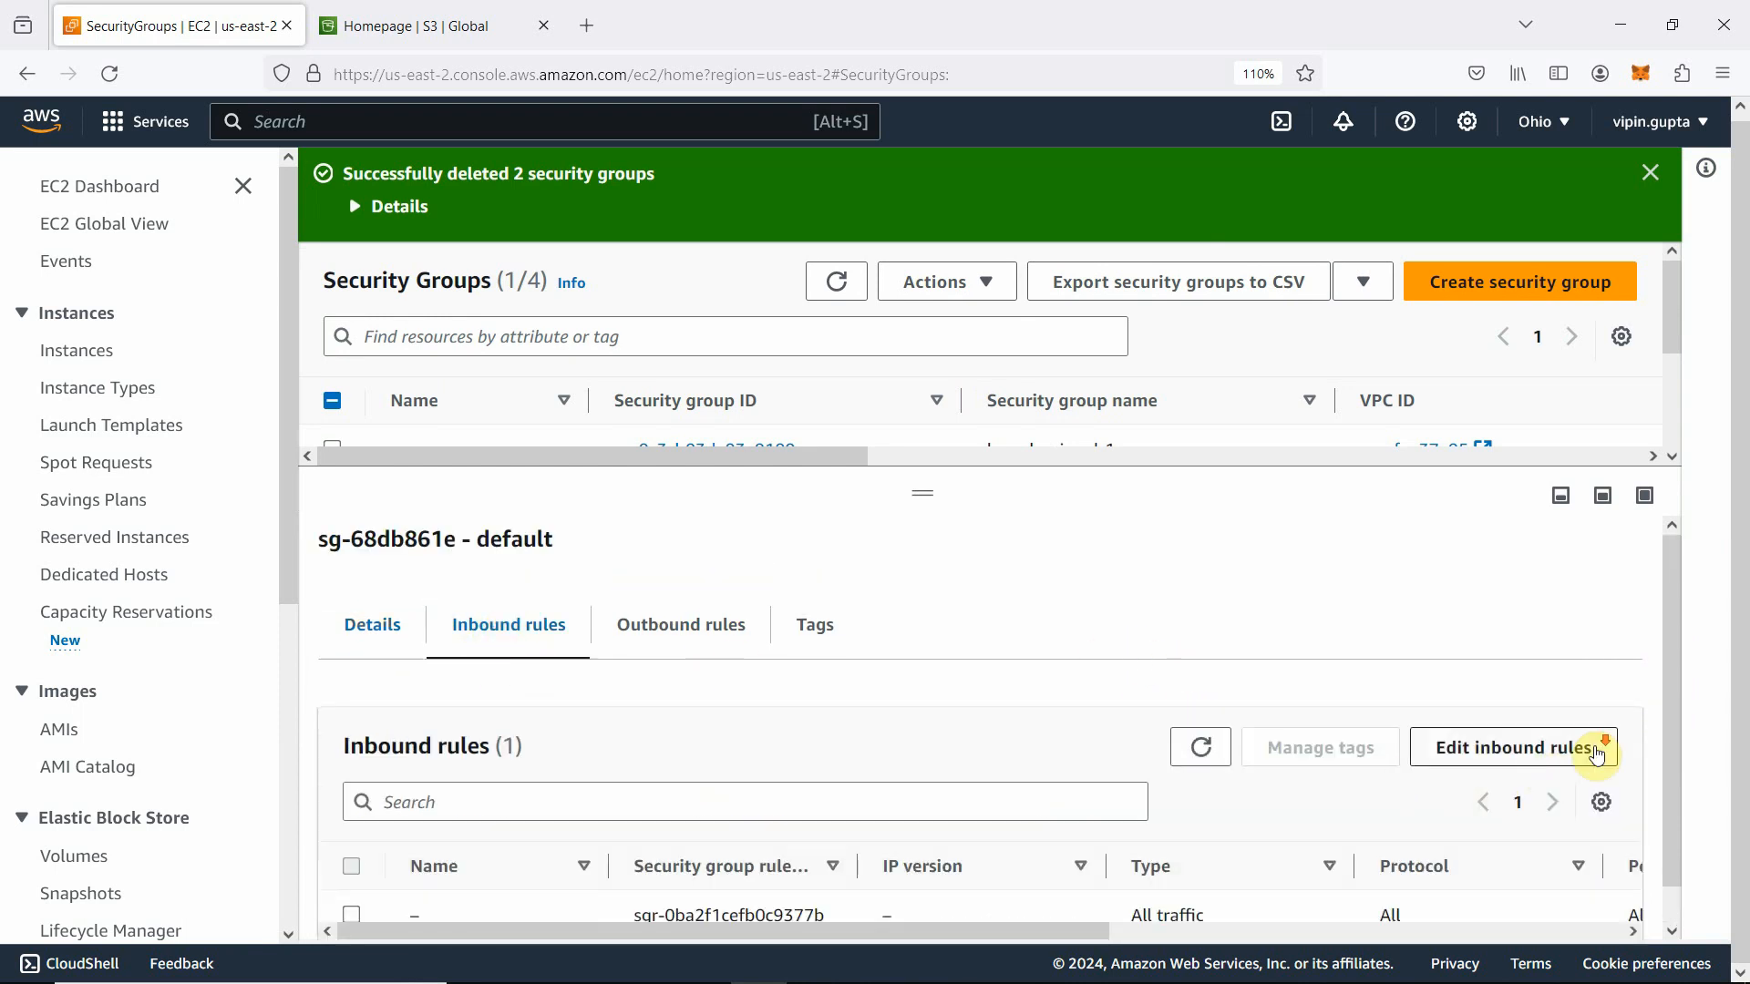
scroll(1586, 743, "down", 1)
scroll(1158, 412, "up", 1)
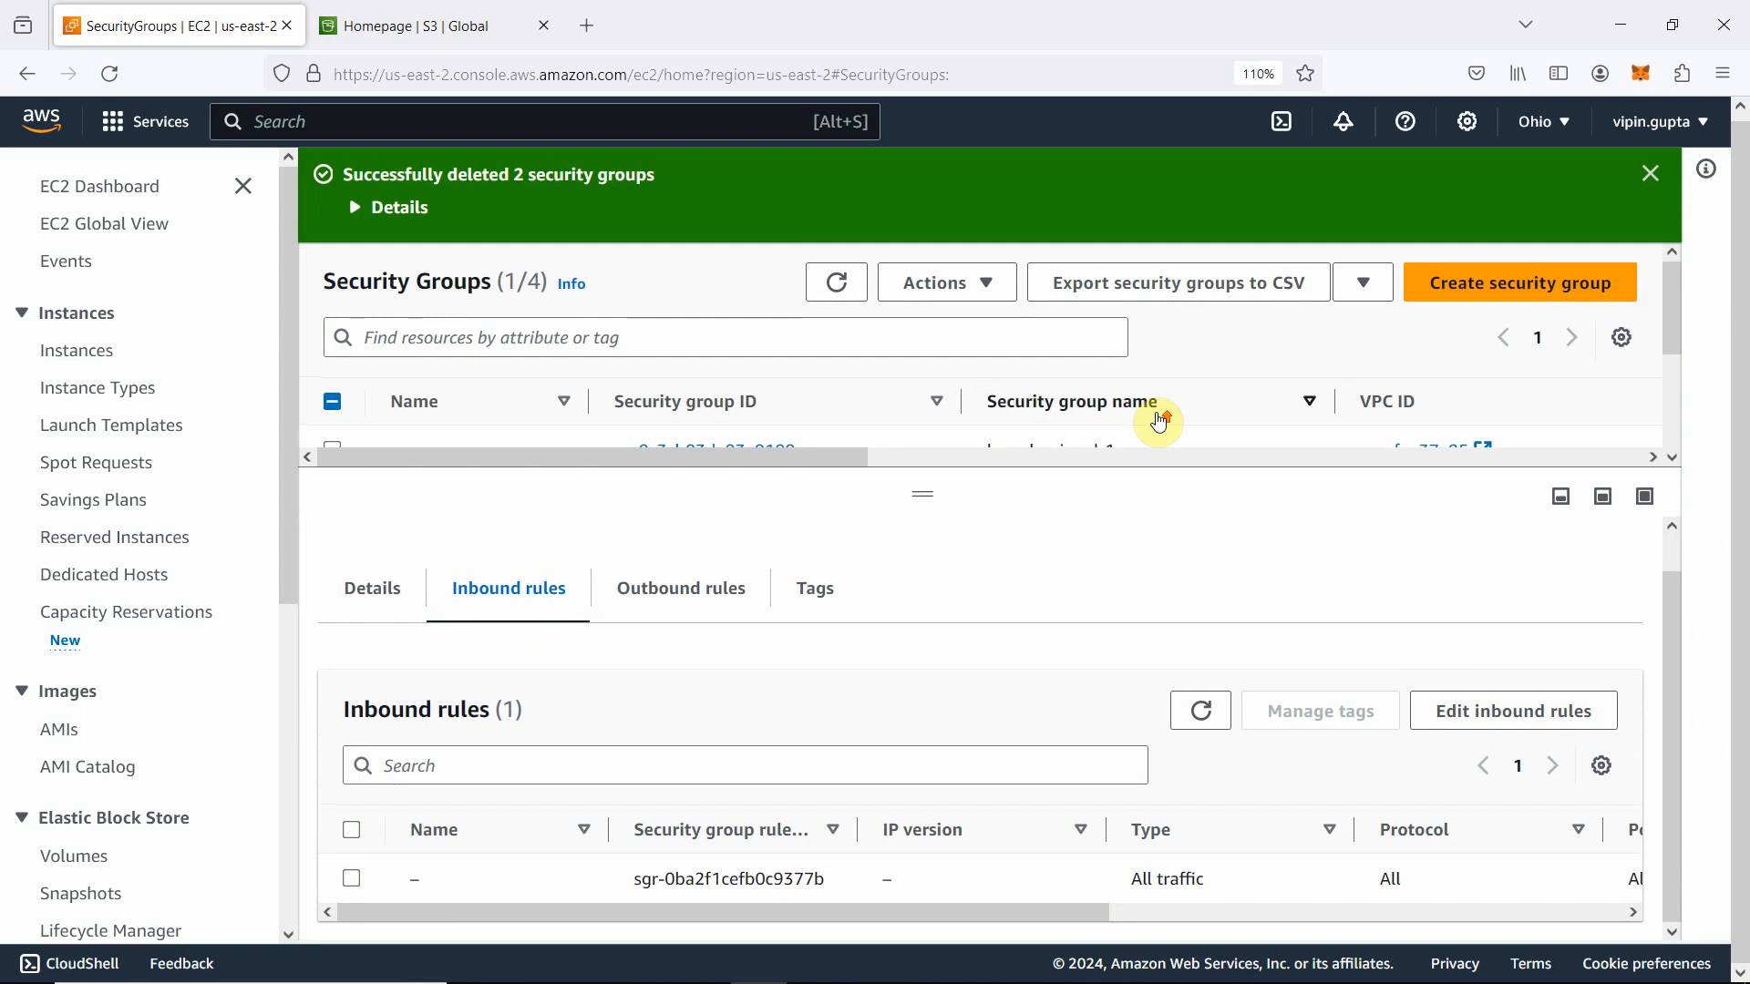
left_click_drag(731, 470, 500, 447)
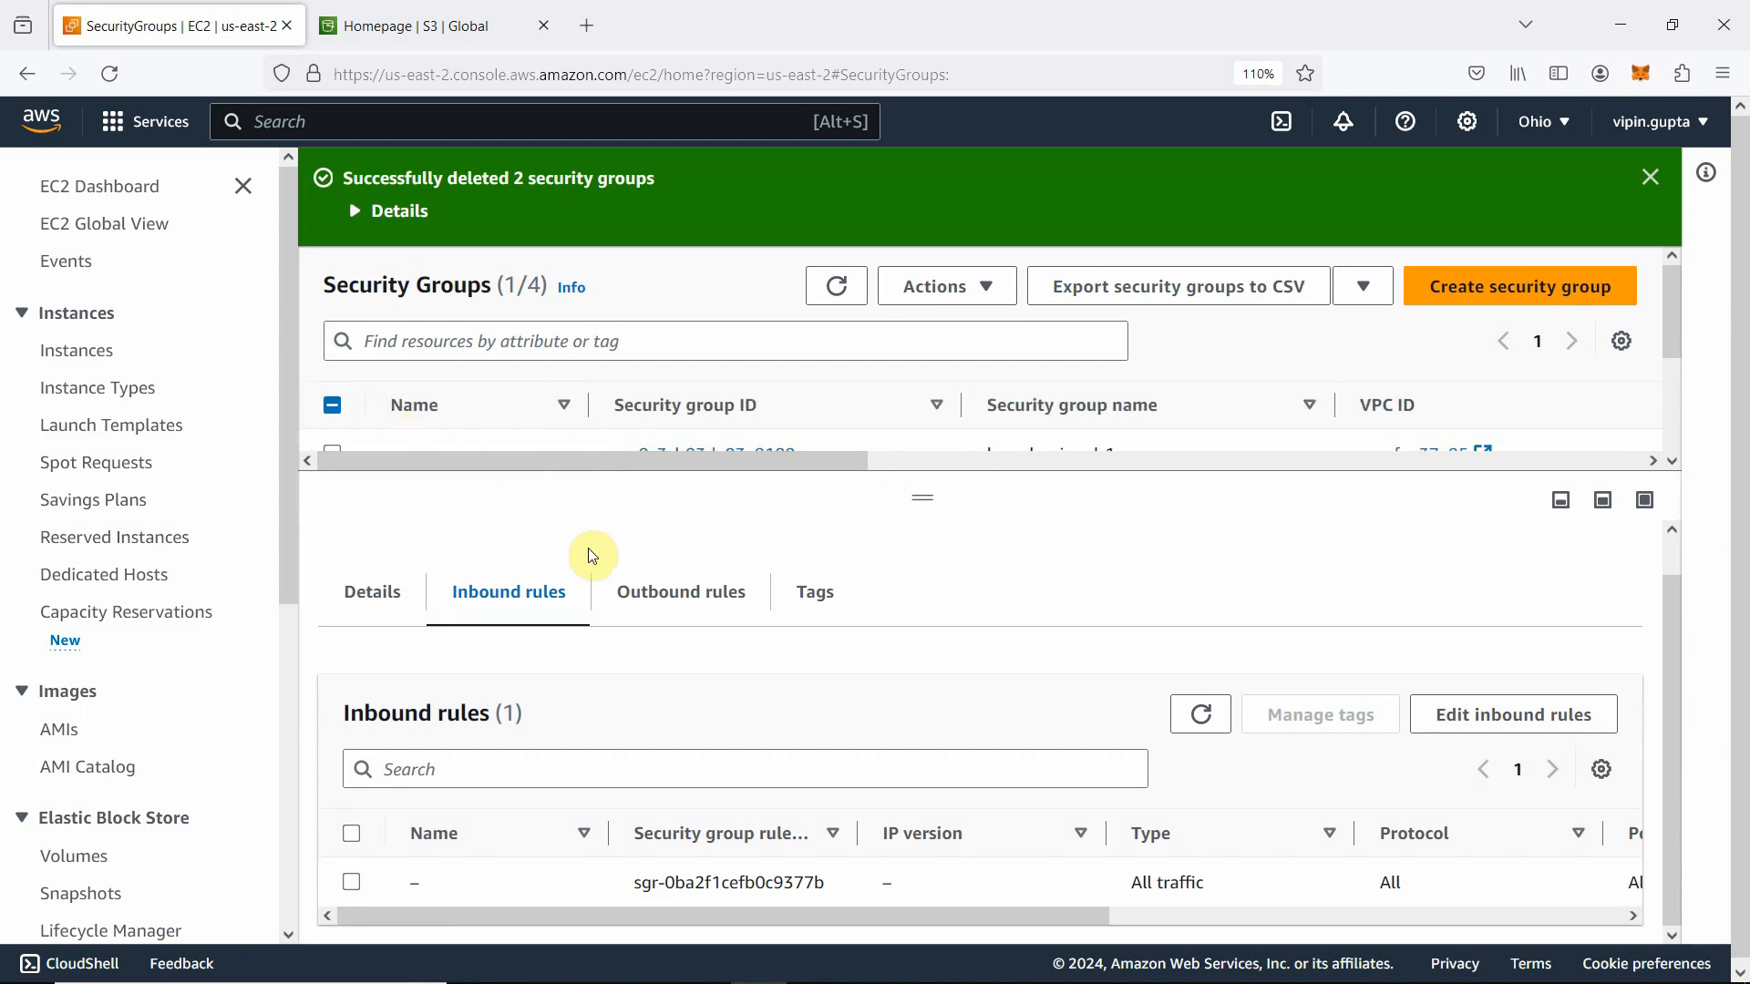
left_click(355, 211)
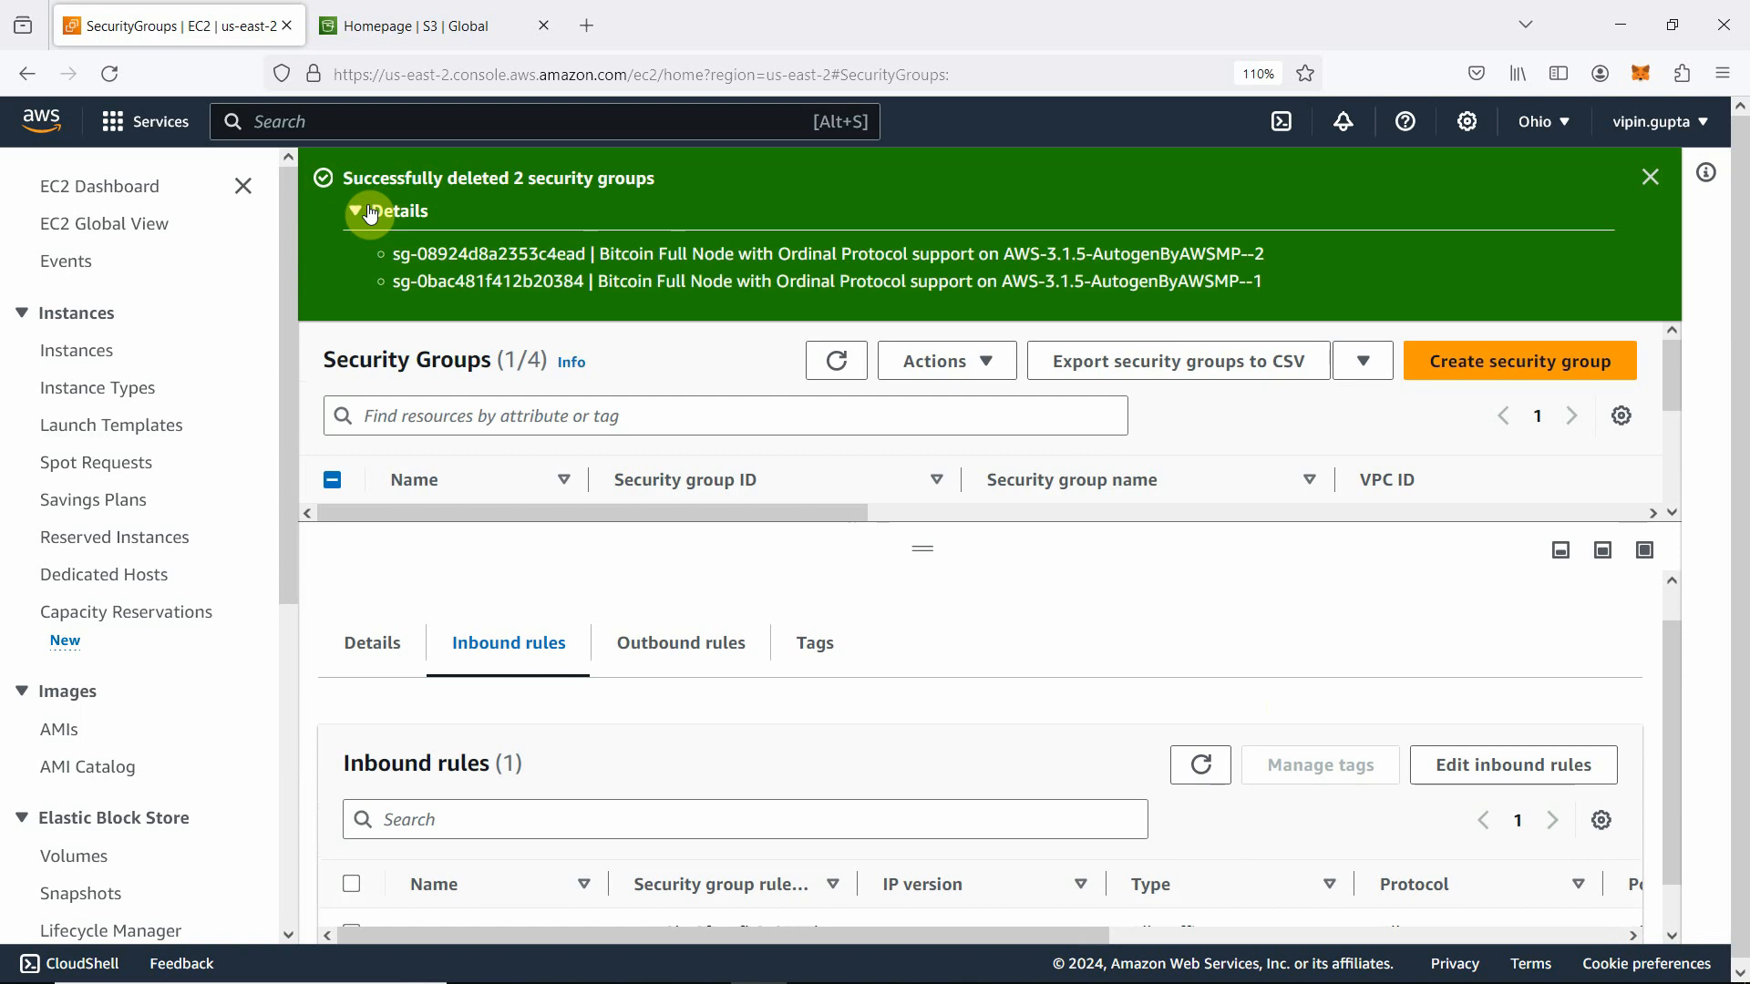
left_click(356, 211)
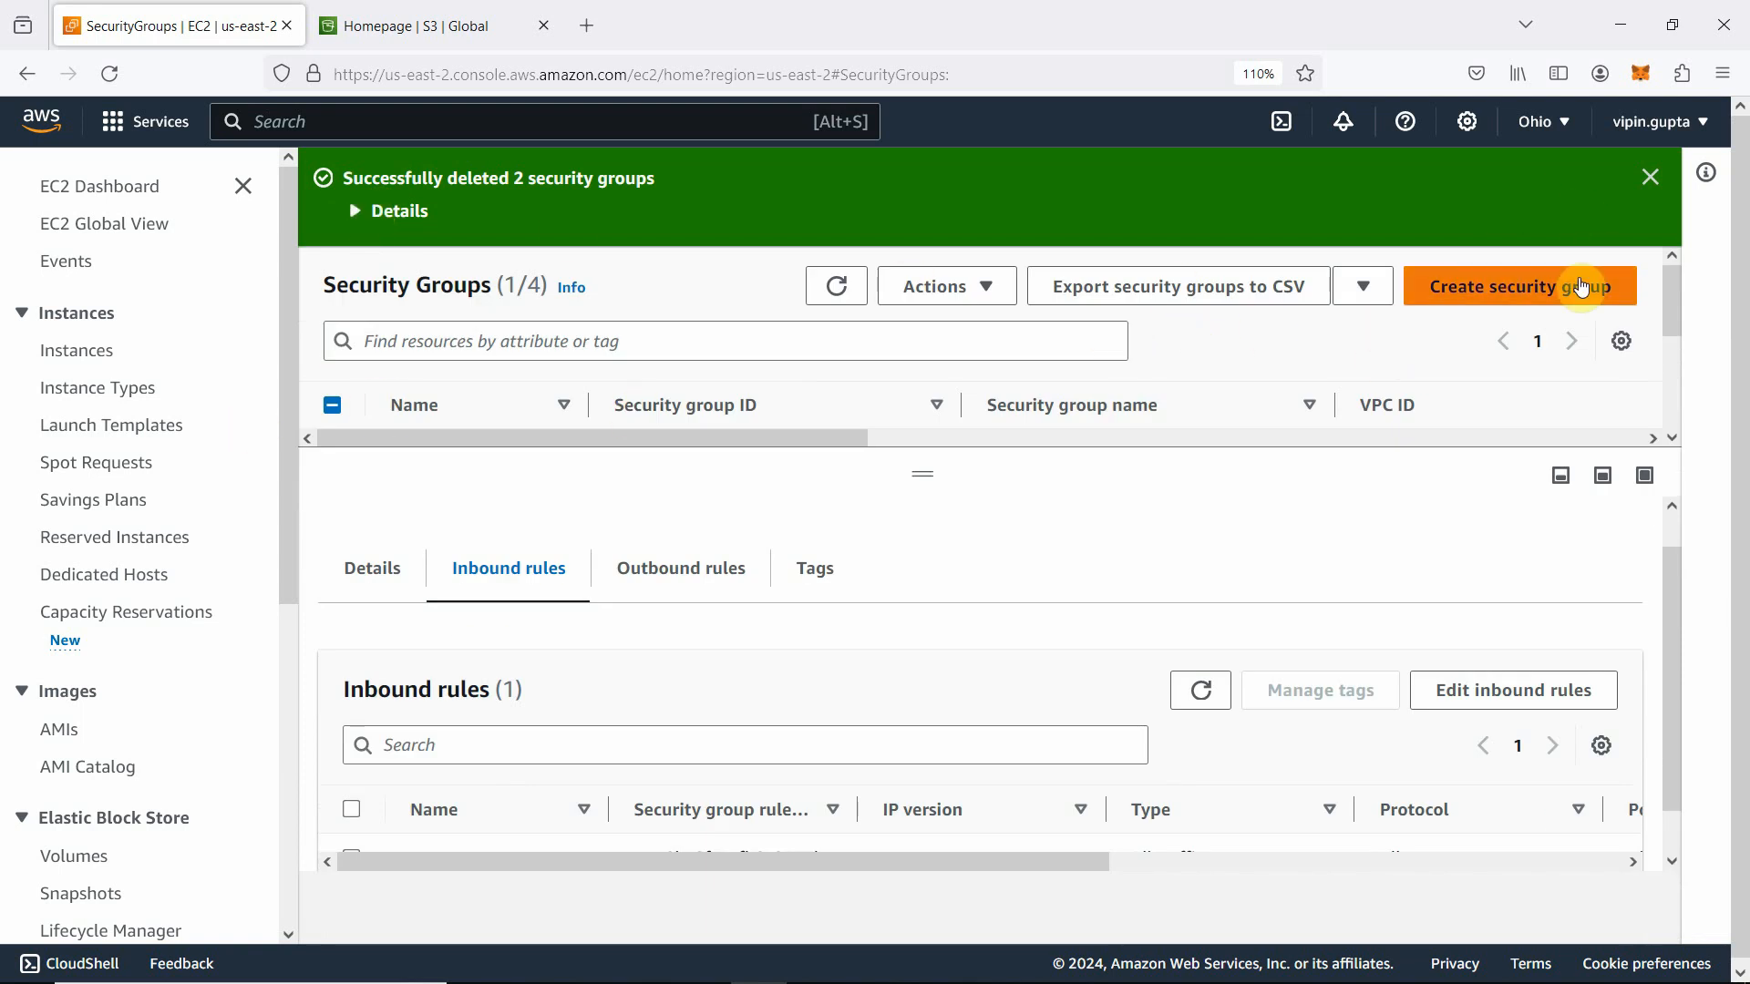
Step: Start a new security group named eb-sg with the description "allow http, https, ssh and mysql port"
left_click(1527, 292)
scroll(1523, 282, "down", 5)
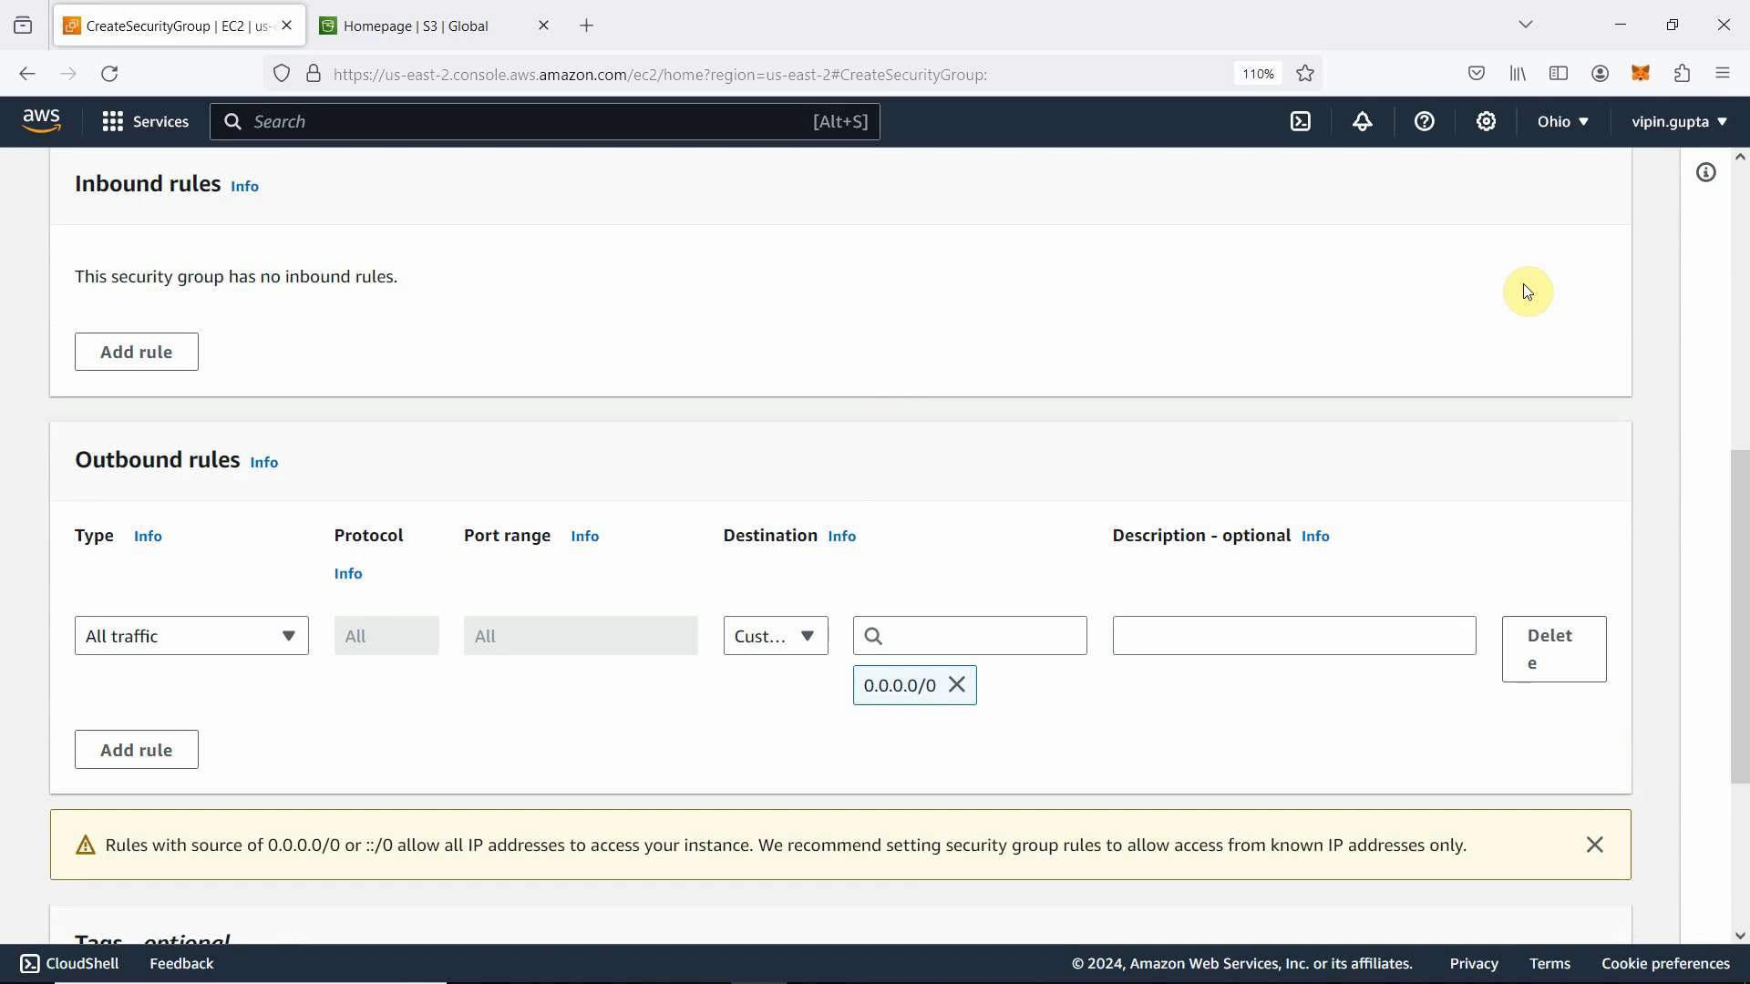
scroll(840, 538, "up", 5)
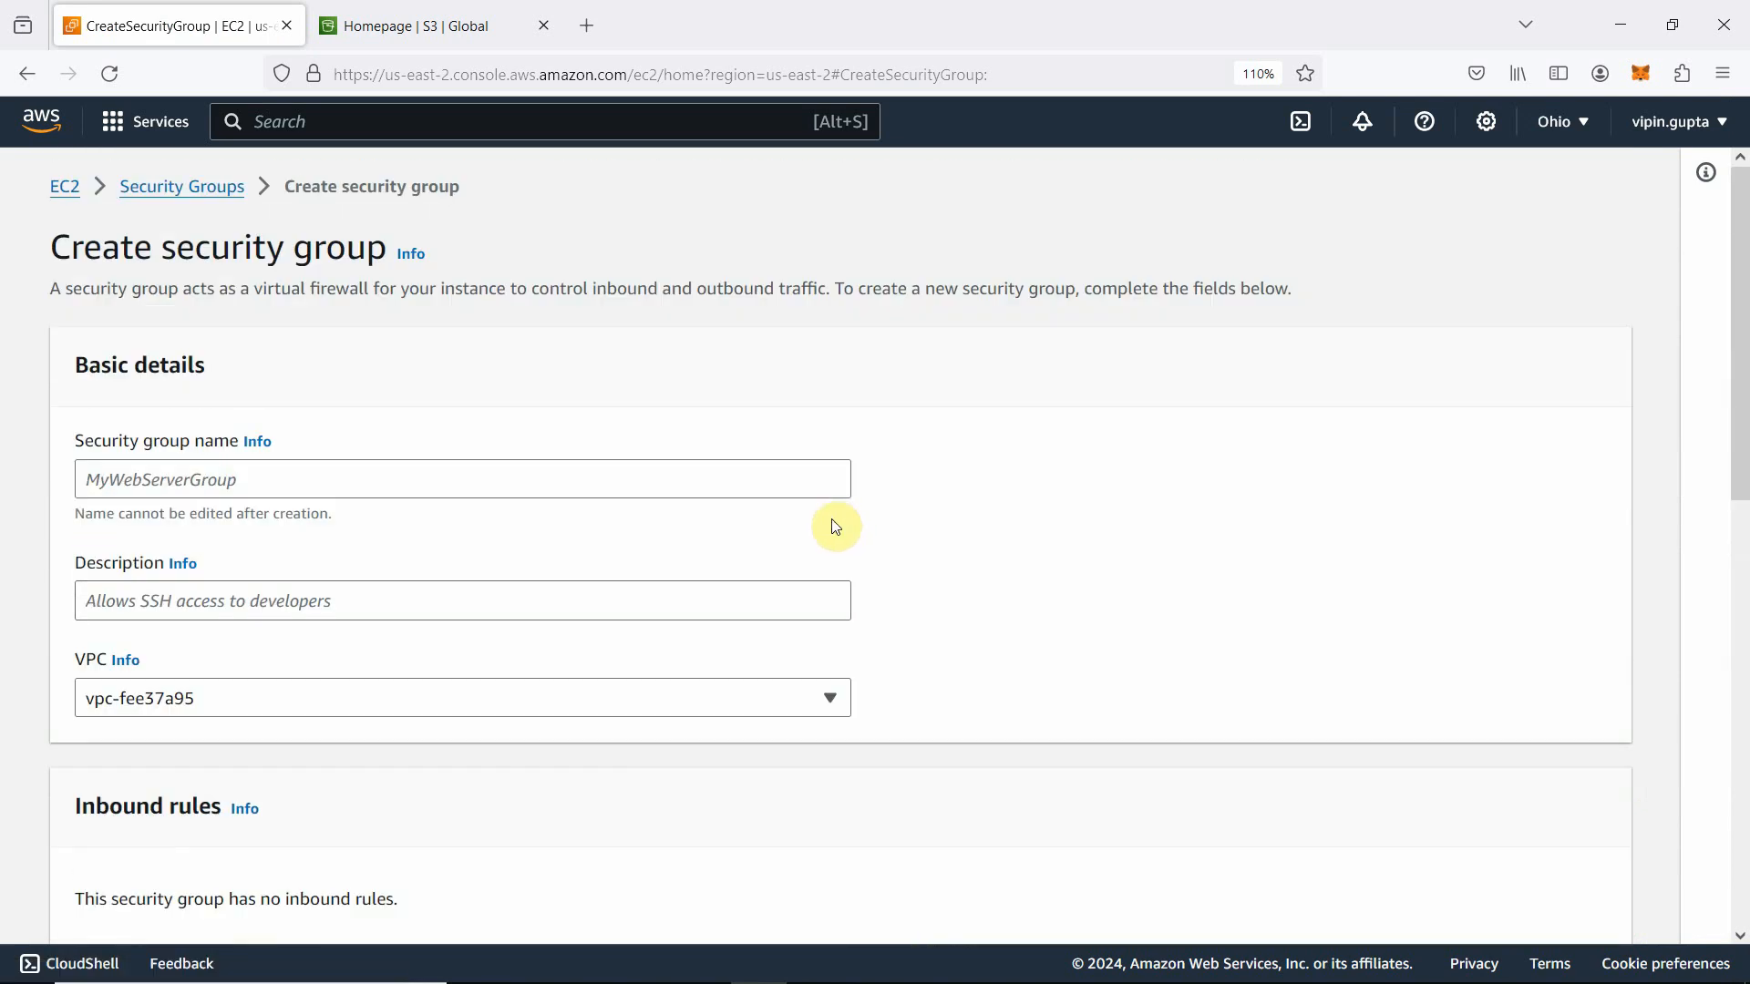
left_click(265, 483)
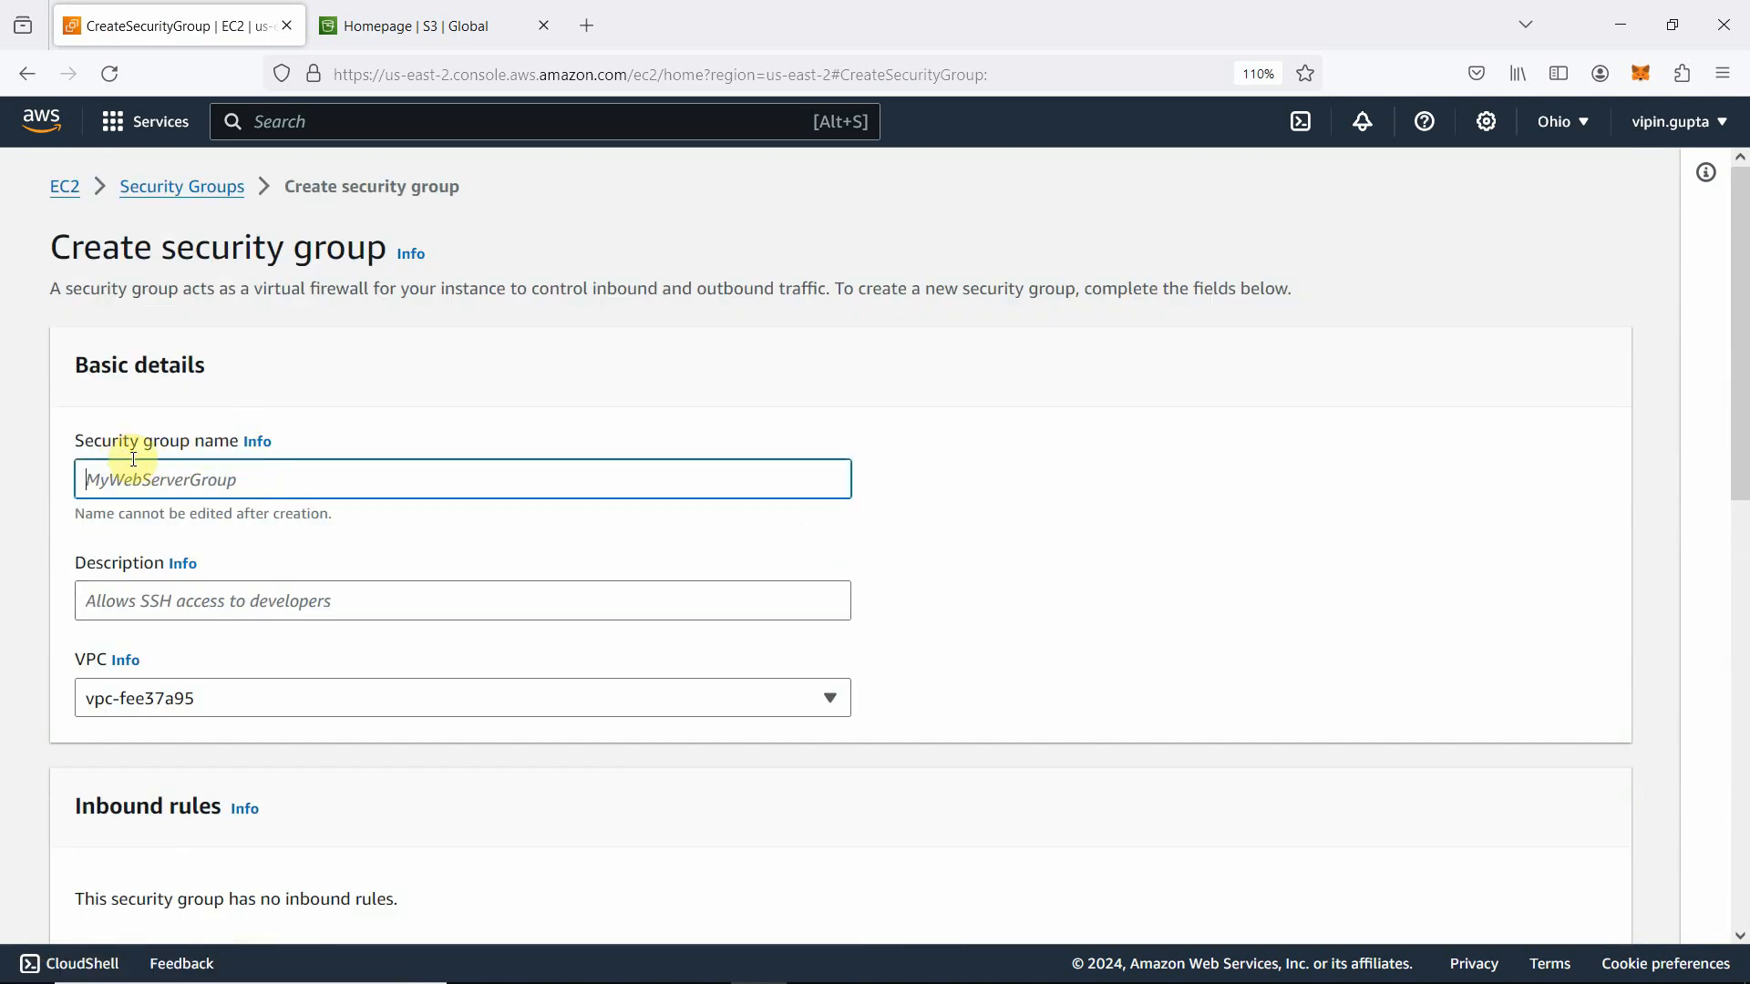
type("eb-sg")
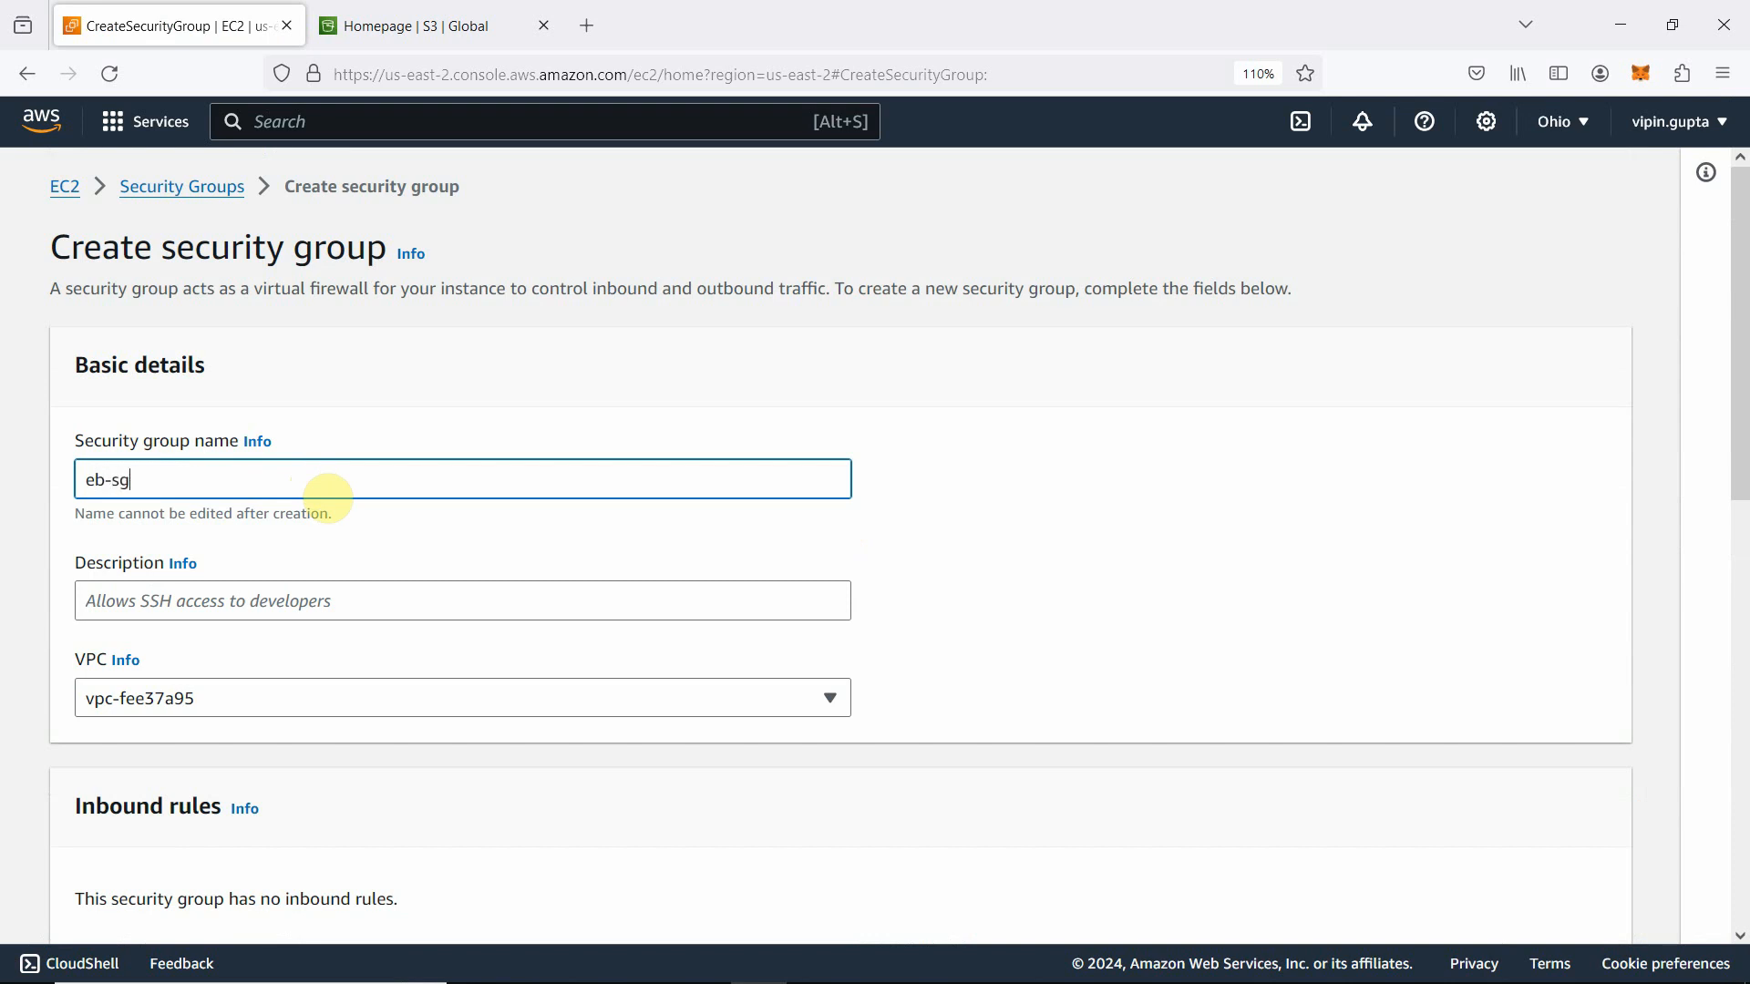
left_click(145, 598)
type("a")
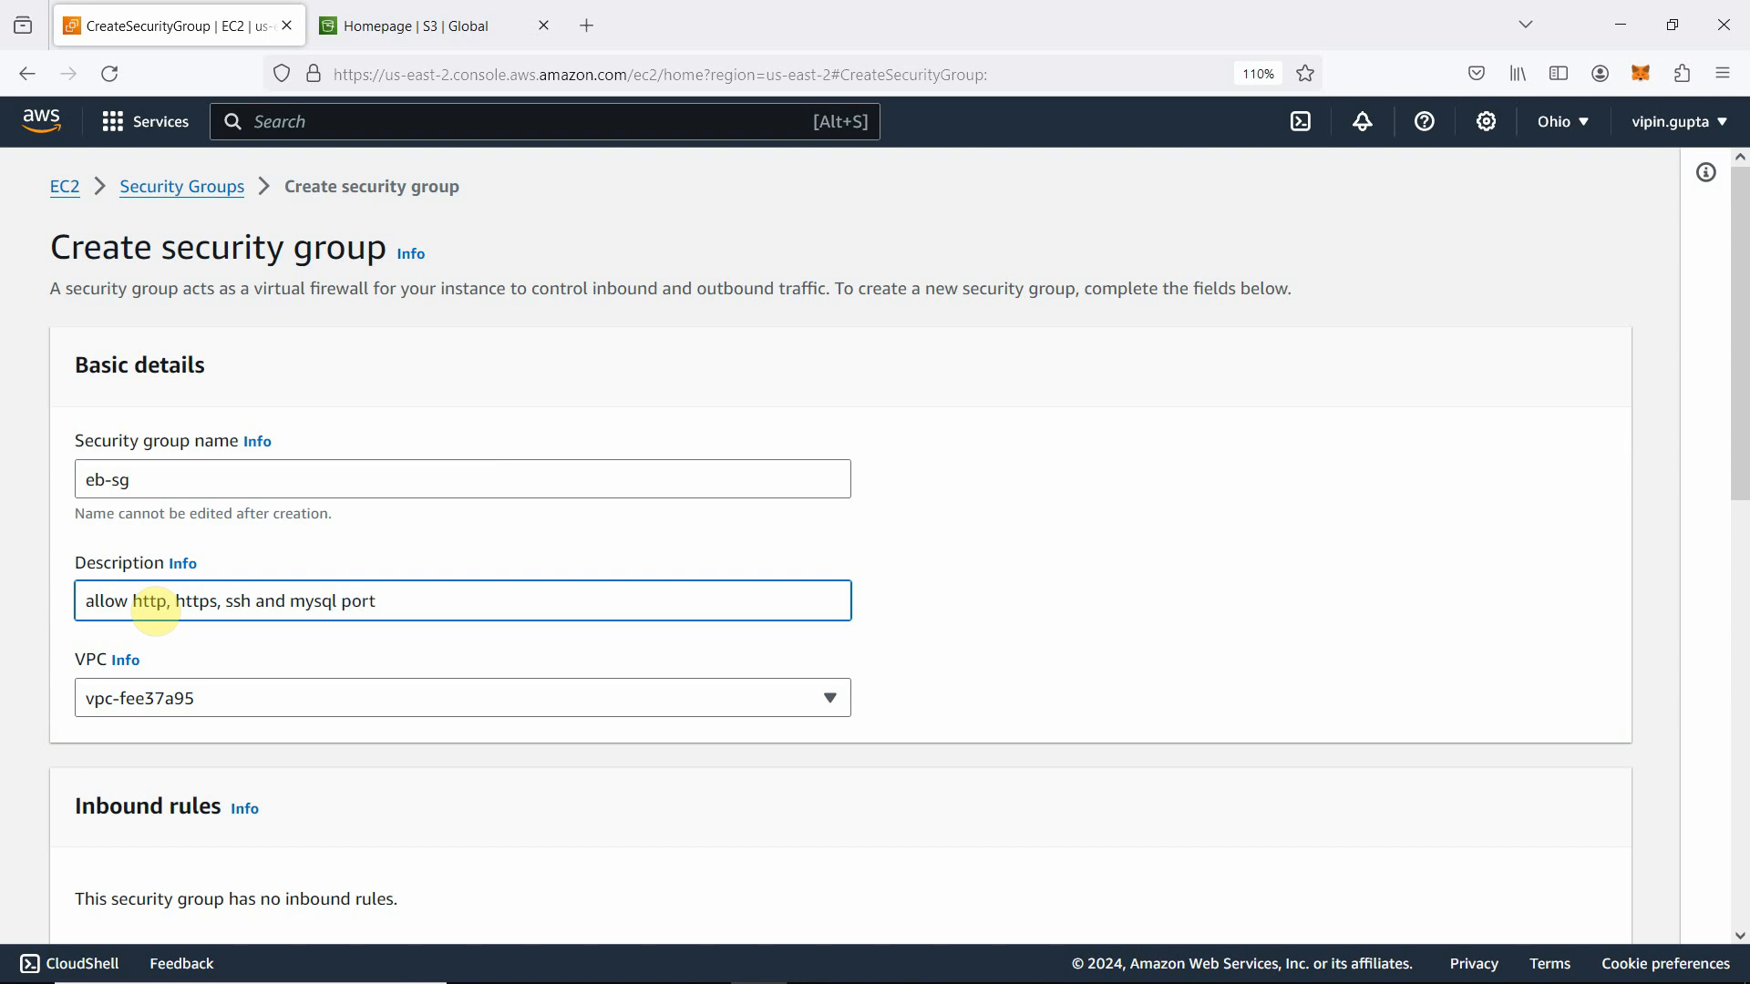
Step: Add an inbound rule to the security group allowing SSH from source 0.0.0.0/0
scroll(141, 620, "down", 3)
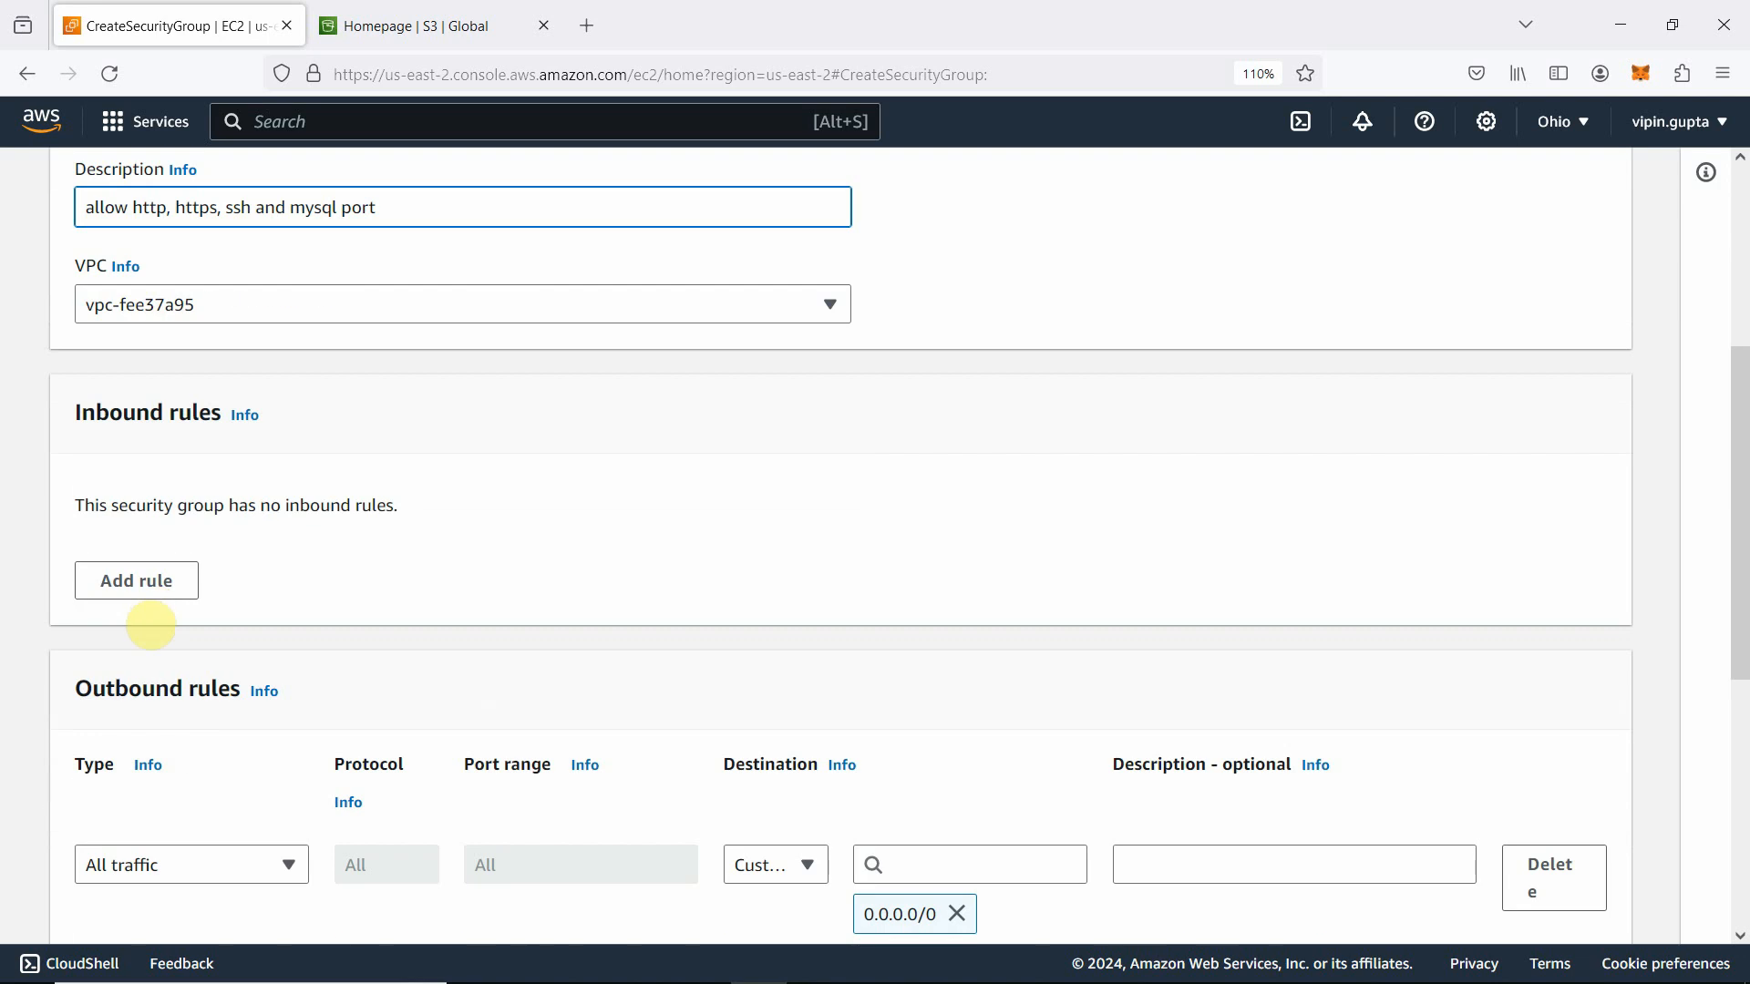
scroll(355, 653, "down", 1)
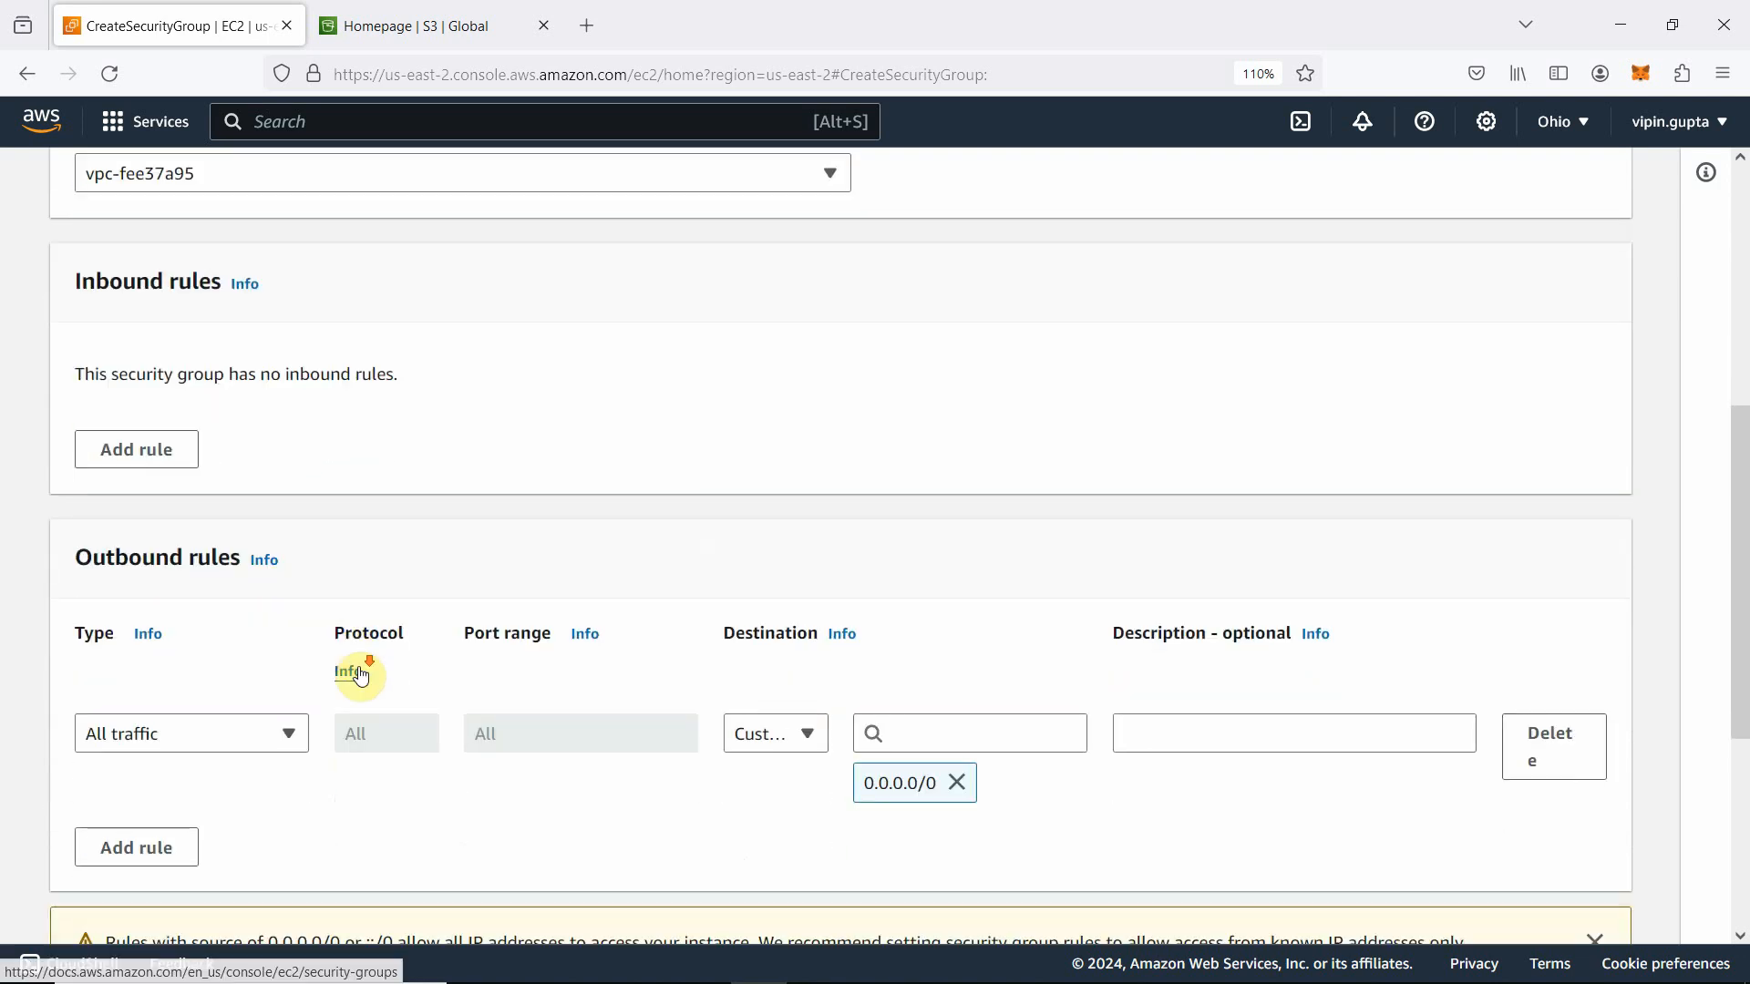
scroll(354, 663, "down", 1)
scroll(662, 668, "up", 2)
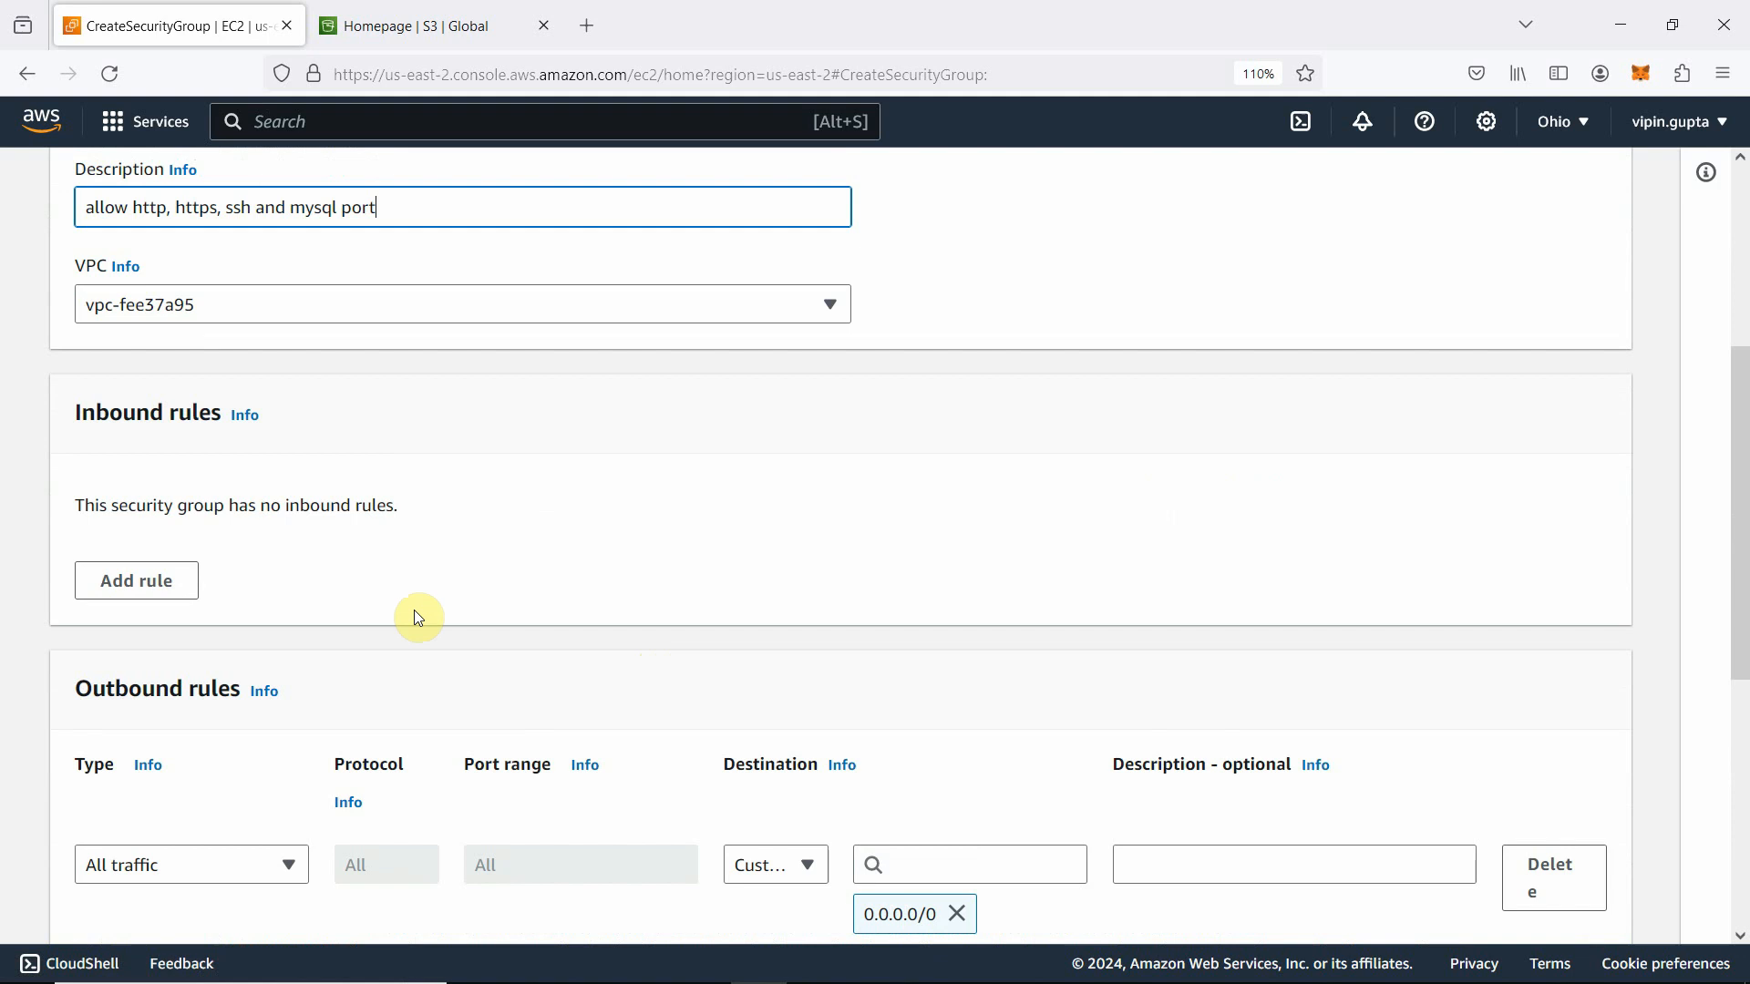
left_click(137, 580)
left_click(291, 589)
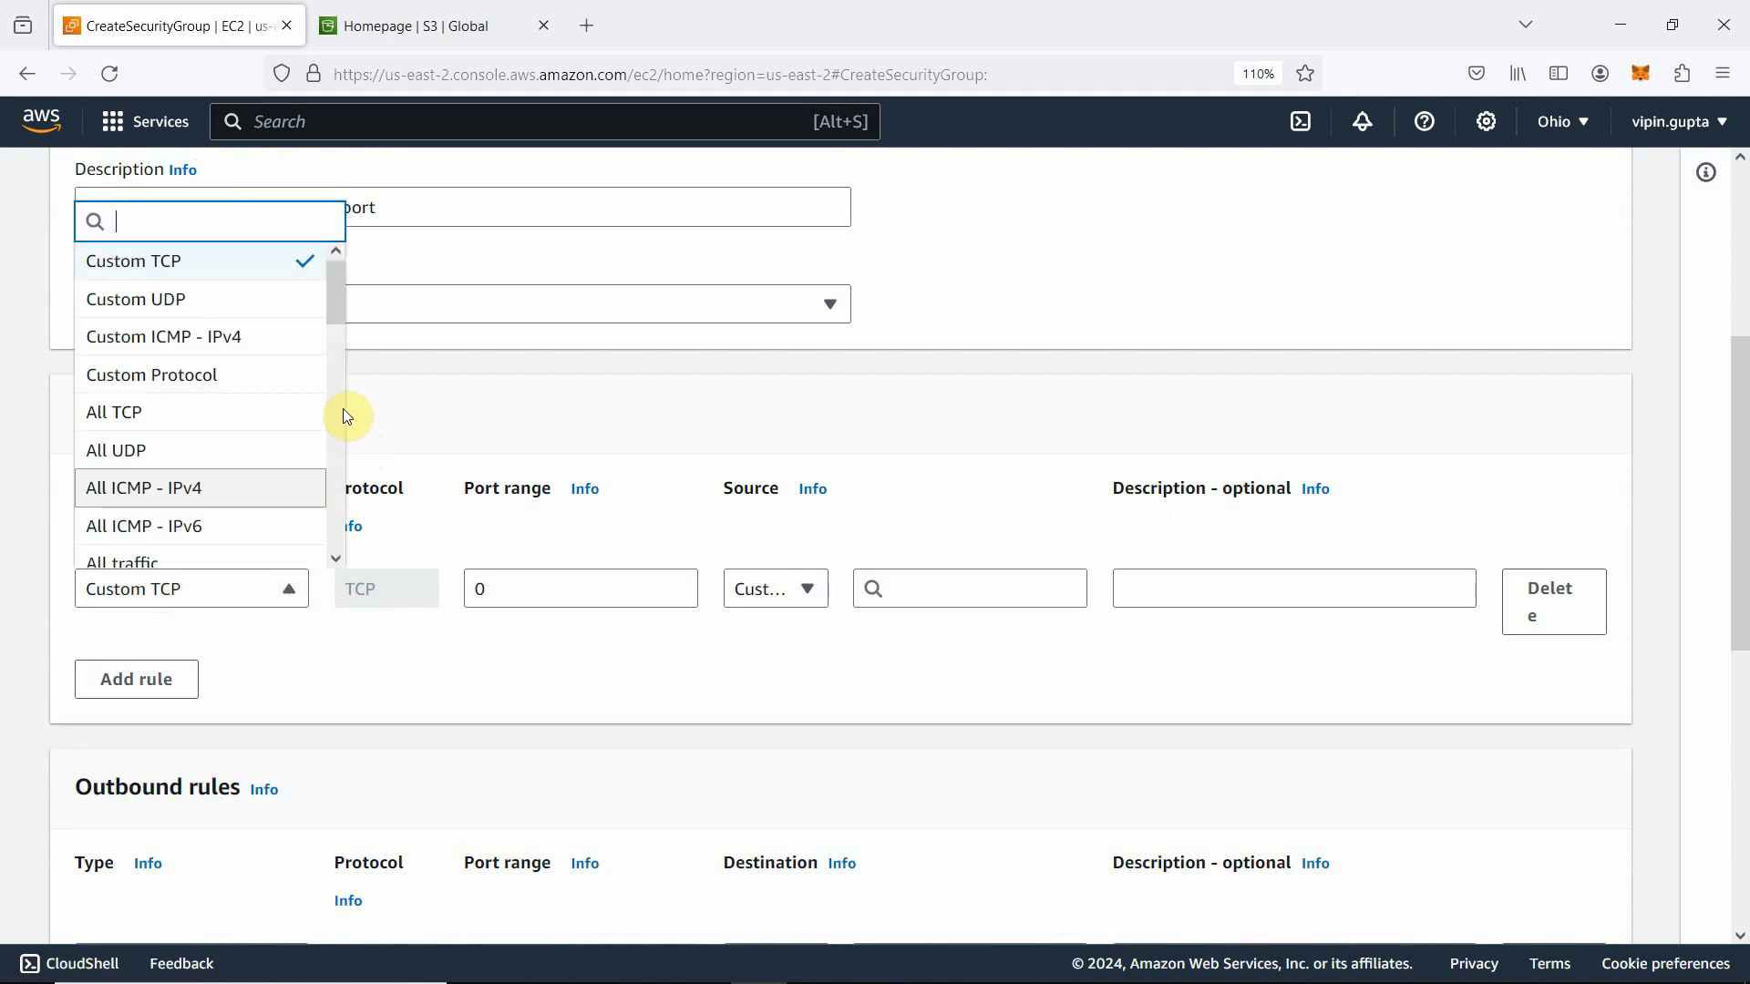
left_click_drag(338, 306, 337, 340)
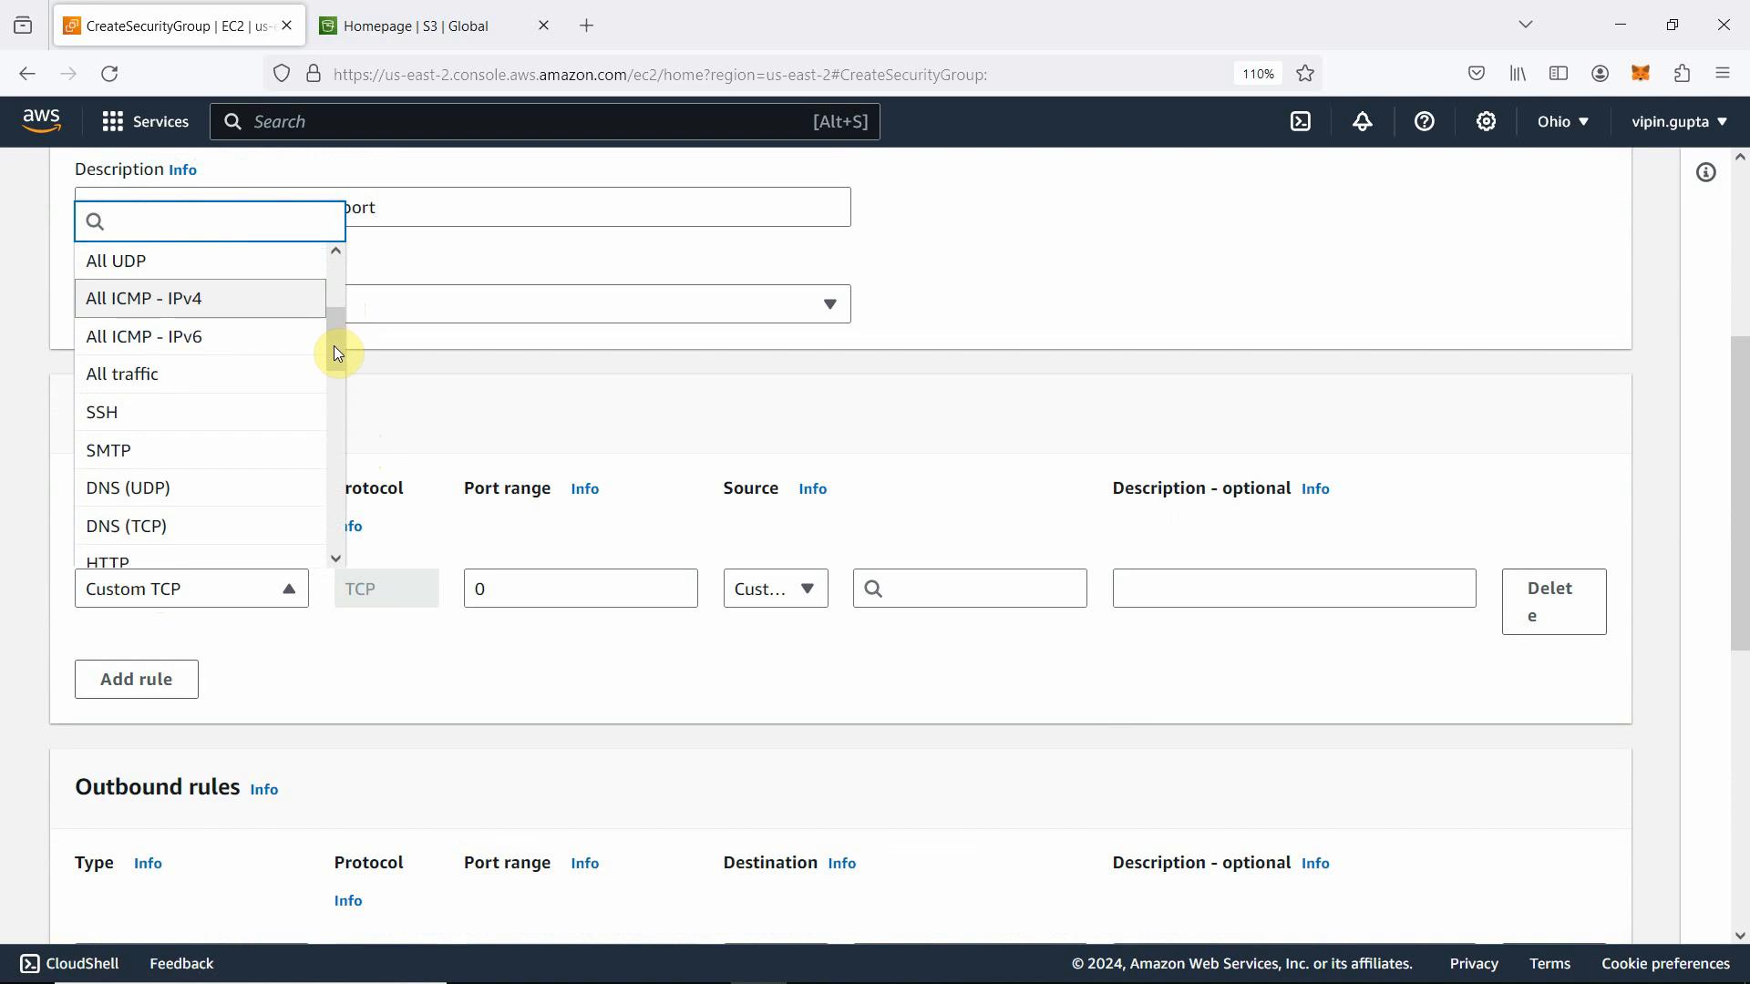
left_click(176, 406)
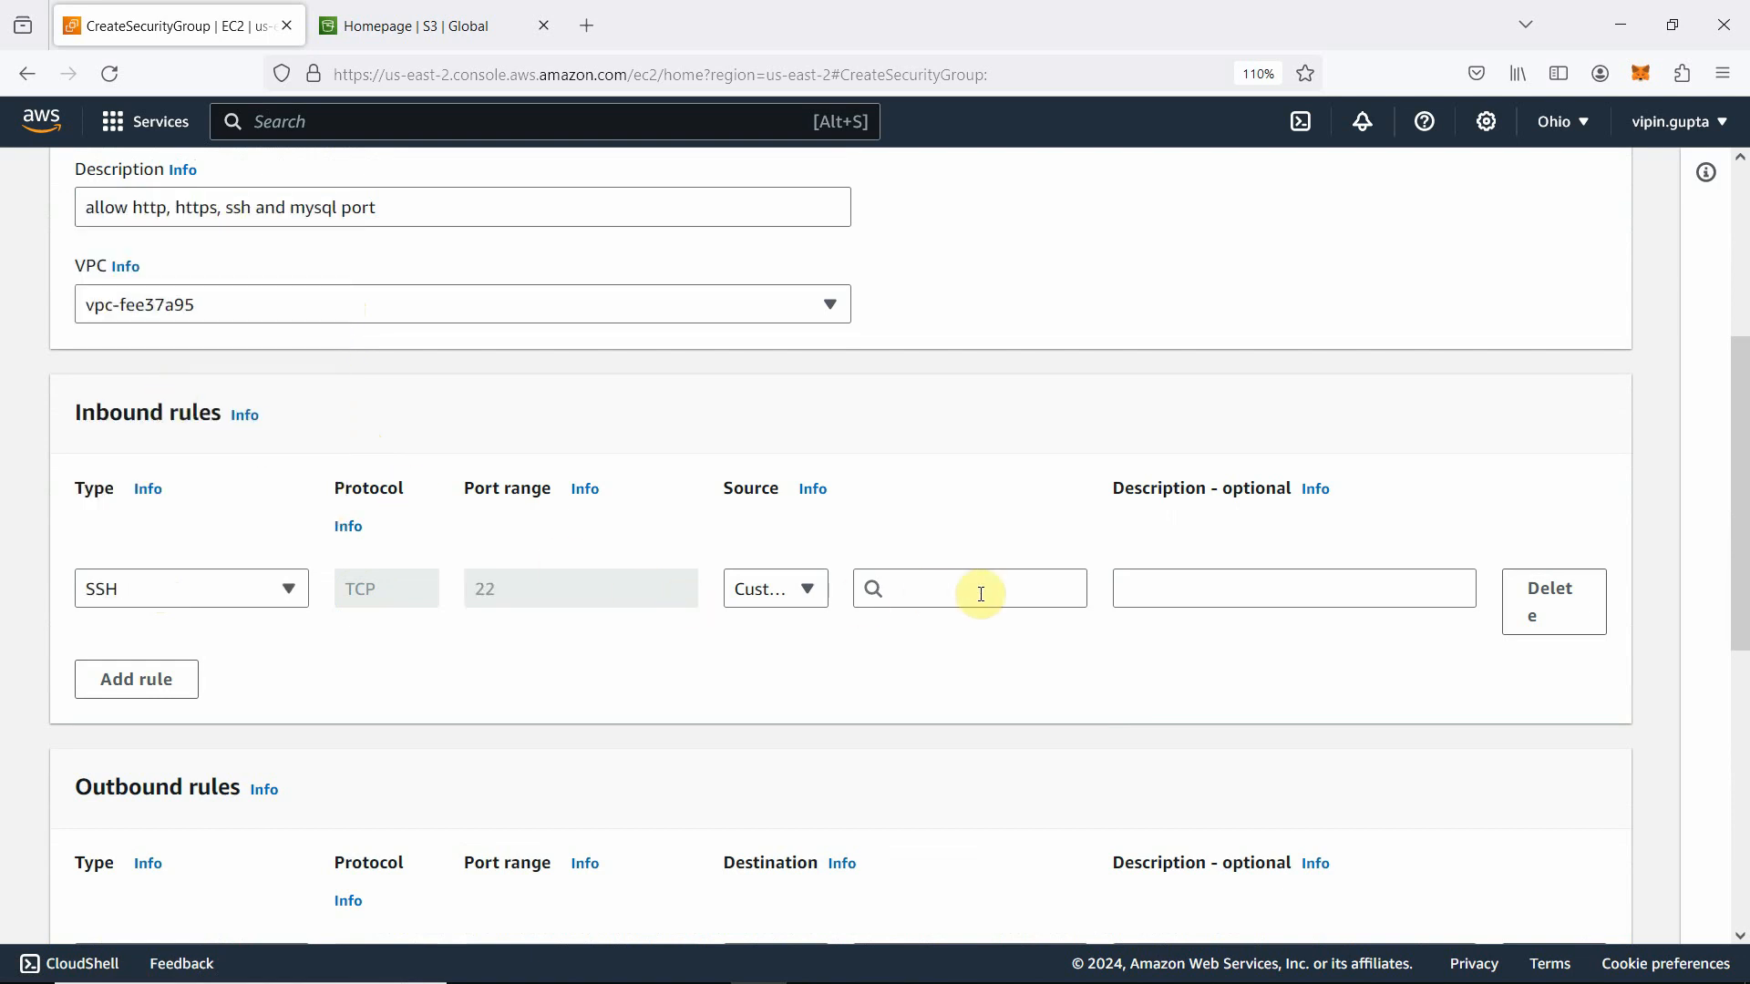
left_click(895, 588)
left_click(910, 672)
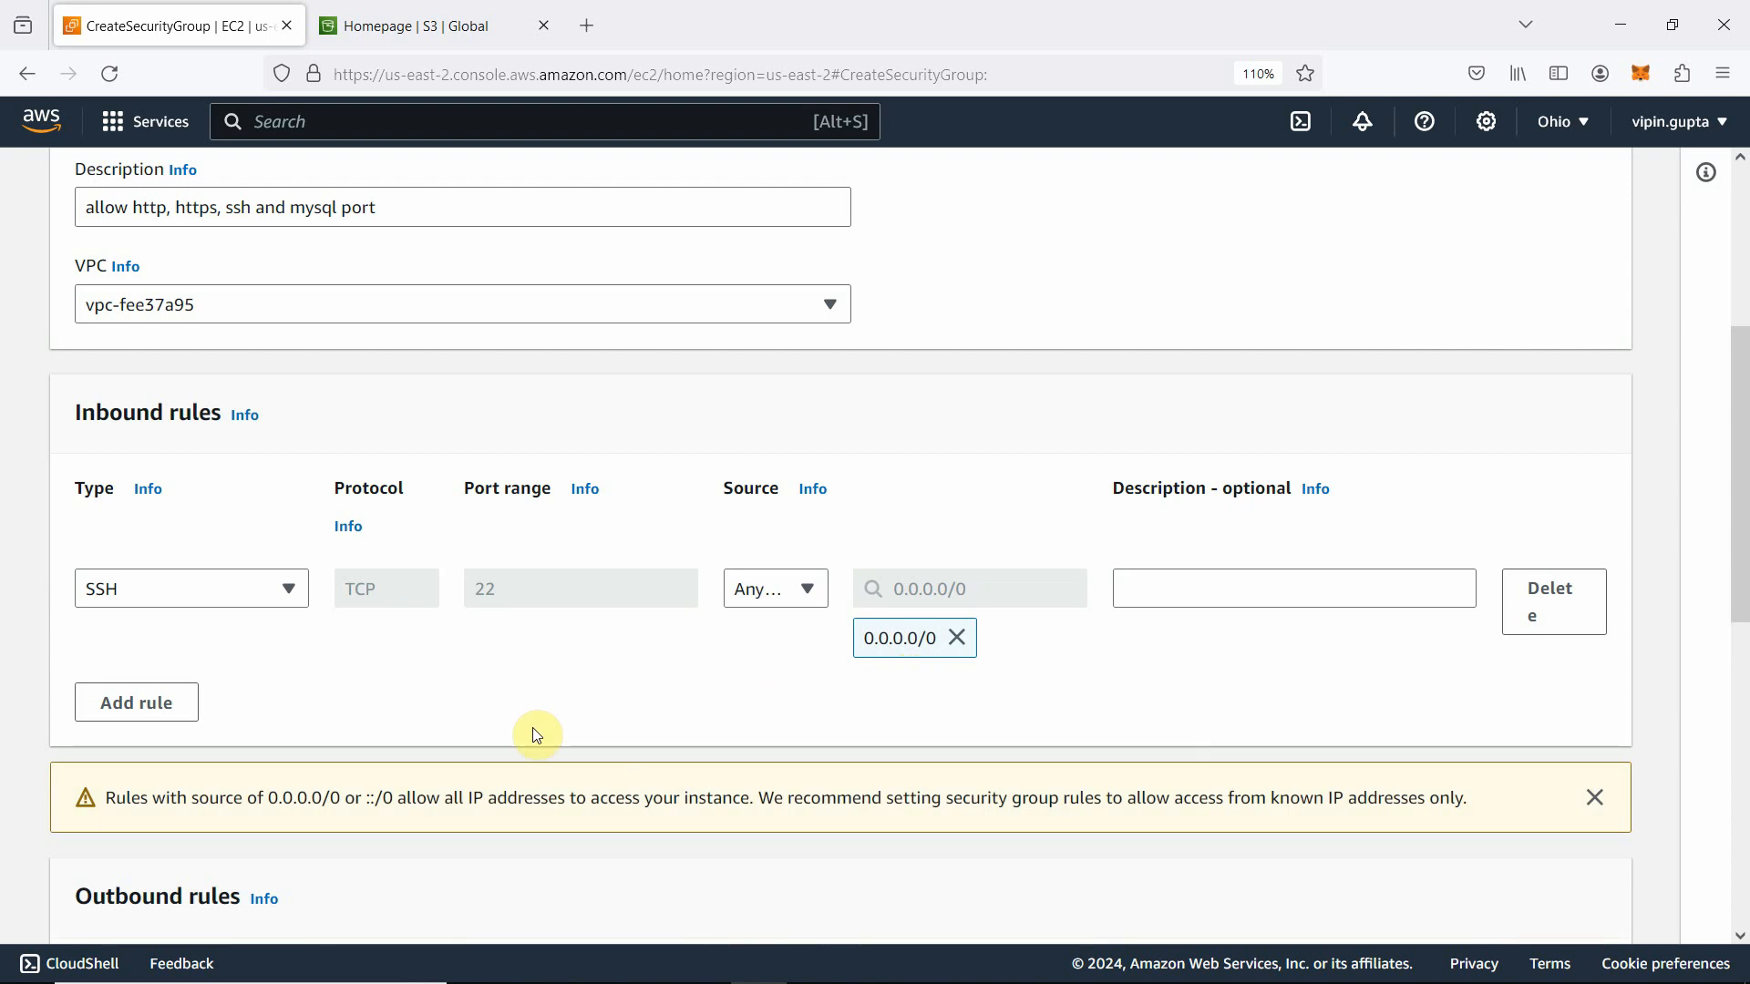
Step: Add a second inbound rule allowing HTTP from source 0.0.0.0/0
left_click(155, 703)
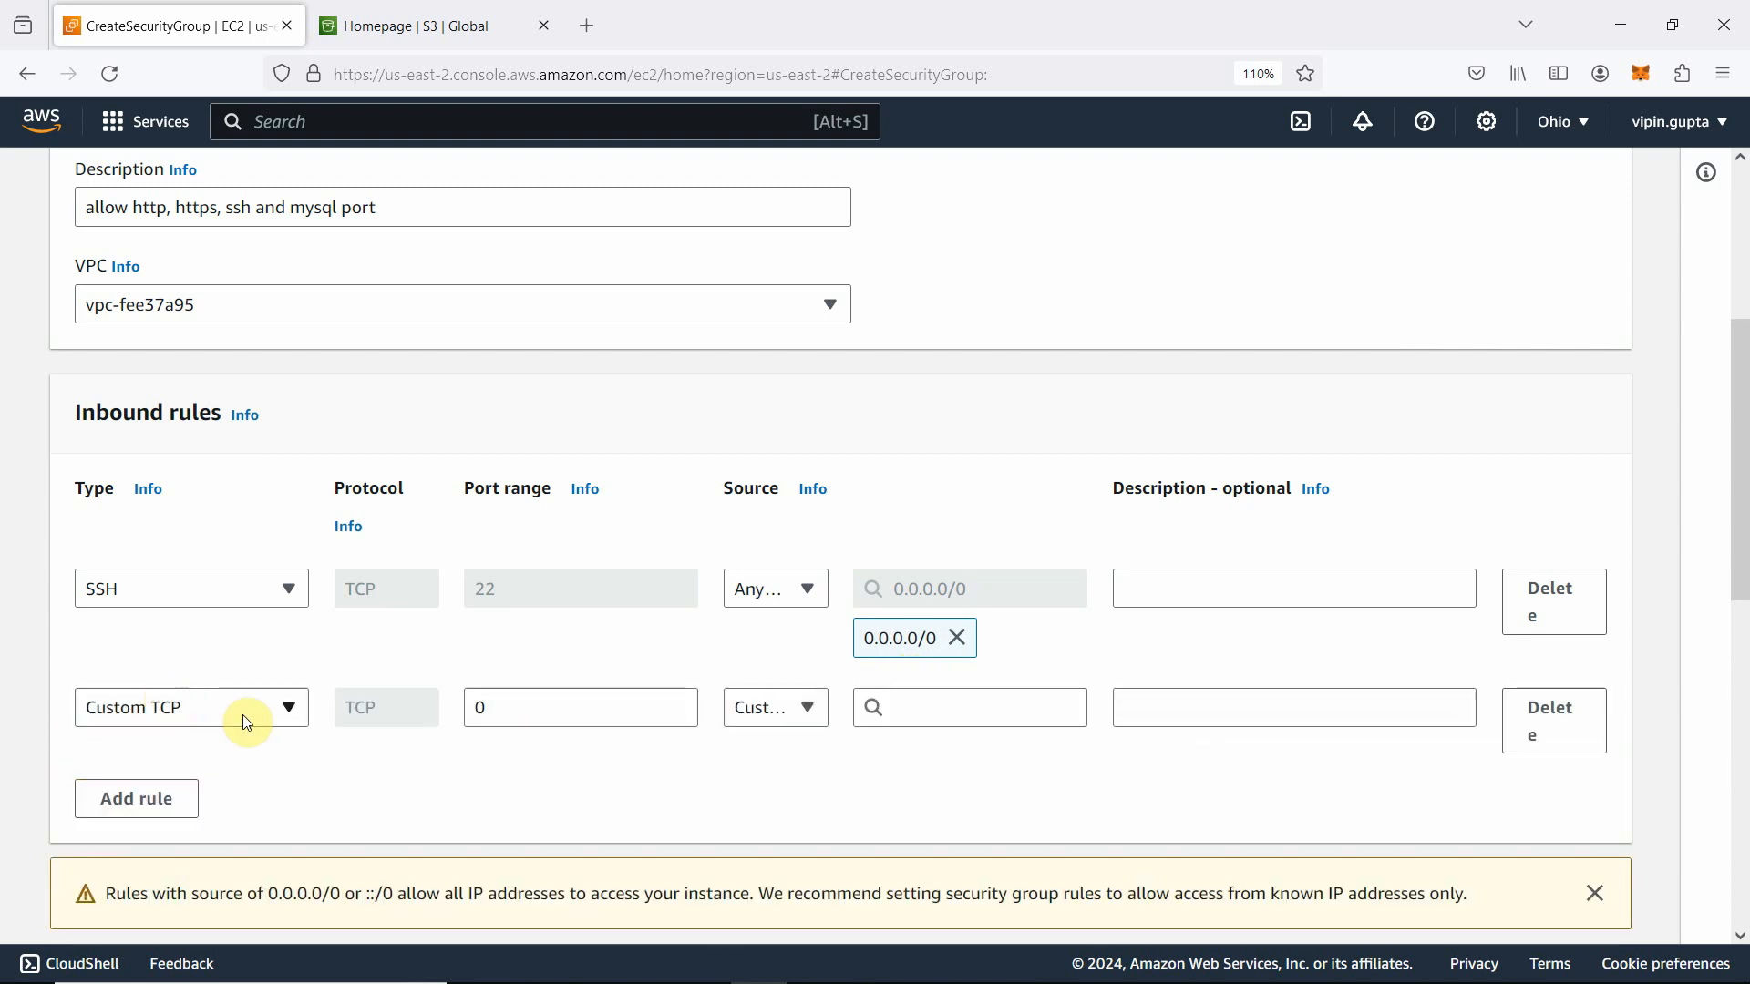
left_click(287, 713)
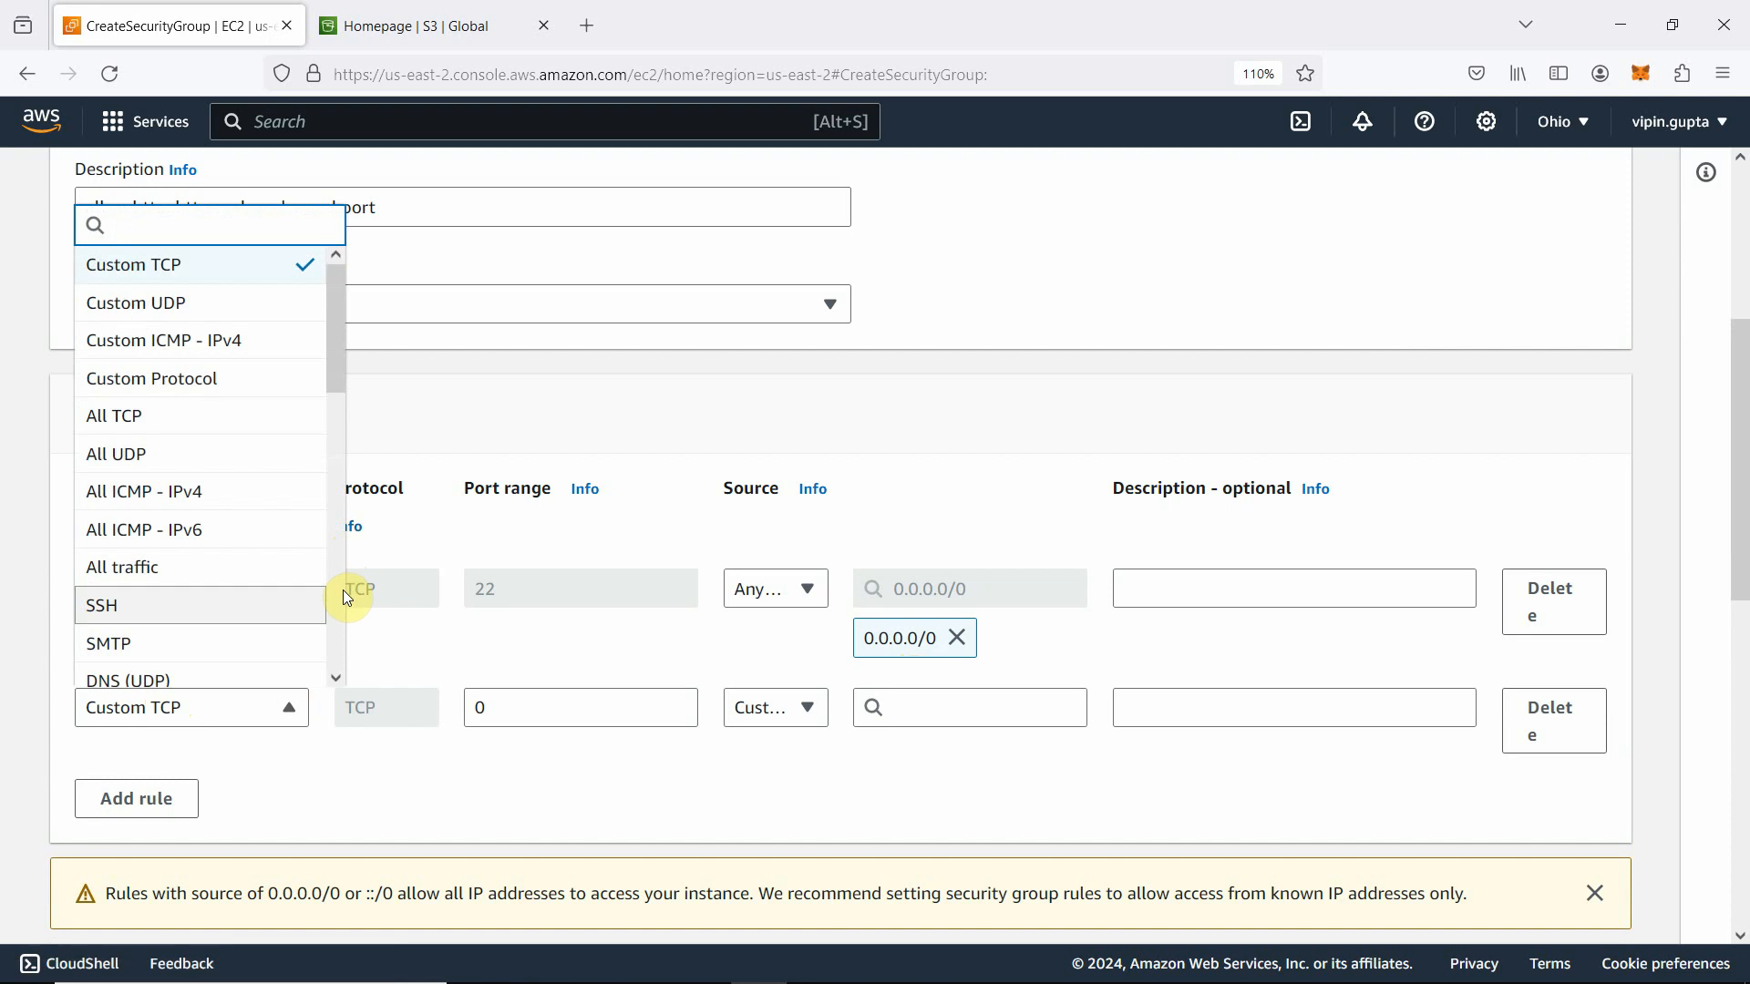
scroll(338, 684, "down", 4)
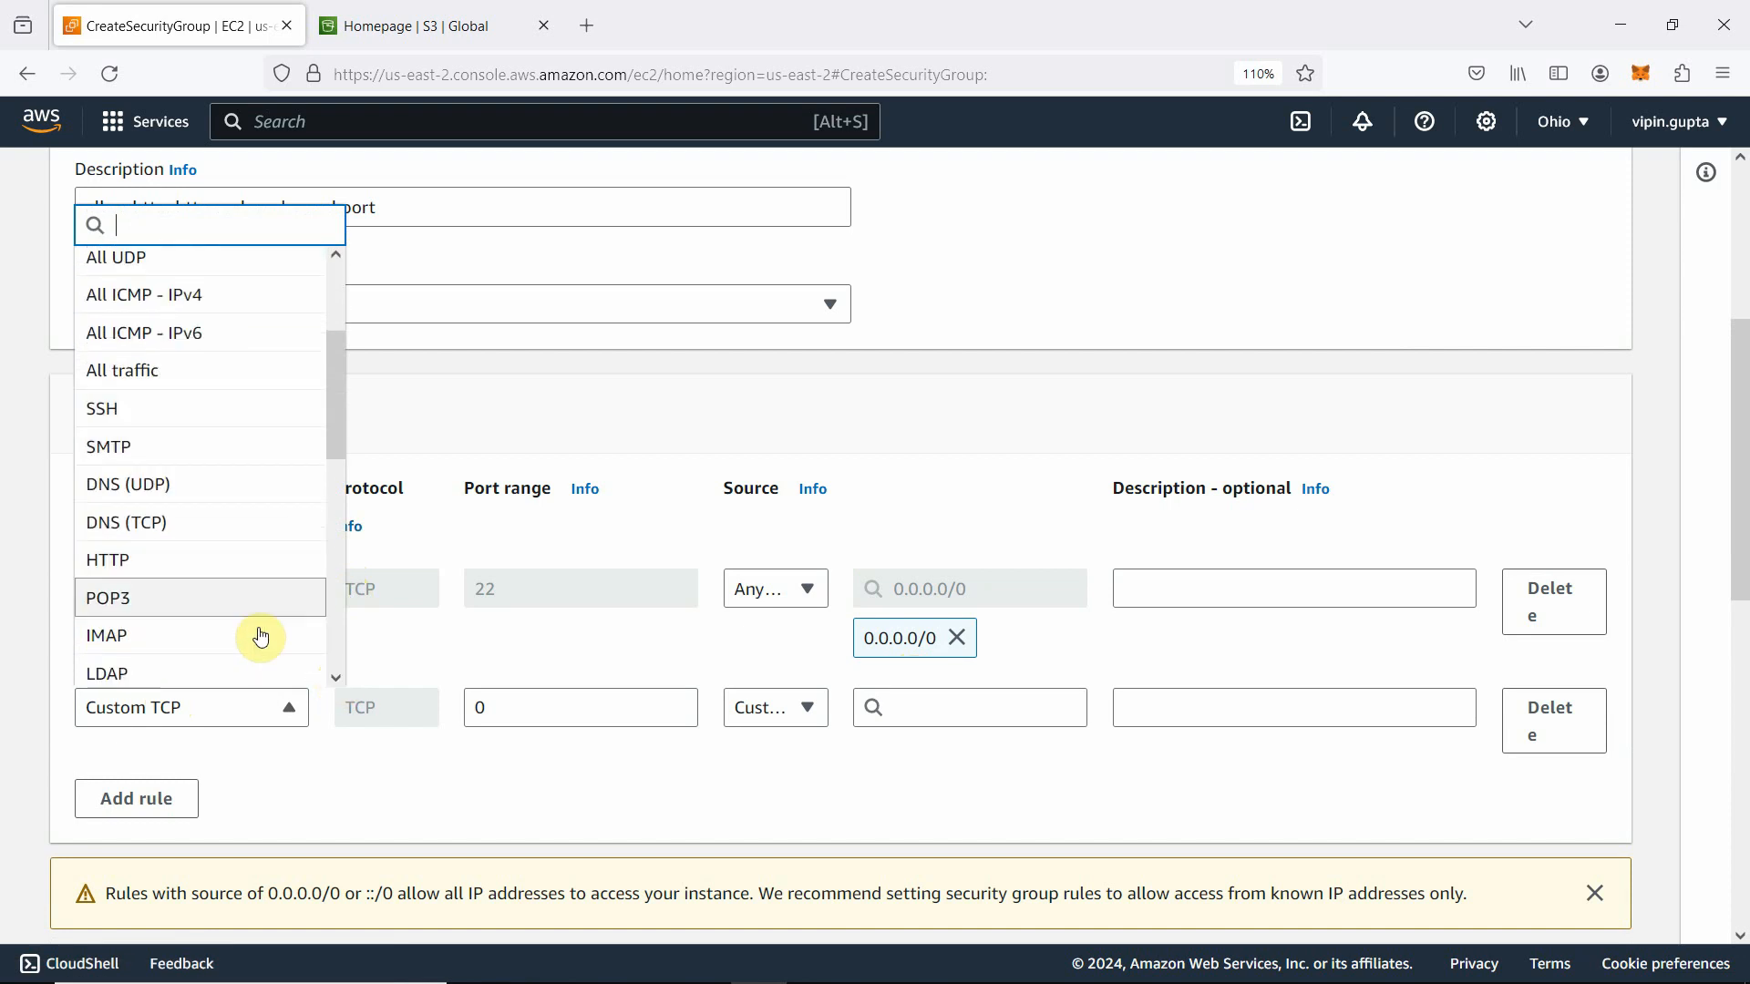
left_click(173, 580)
left_click(921, 711)
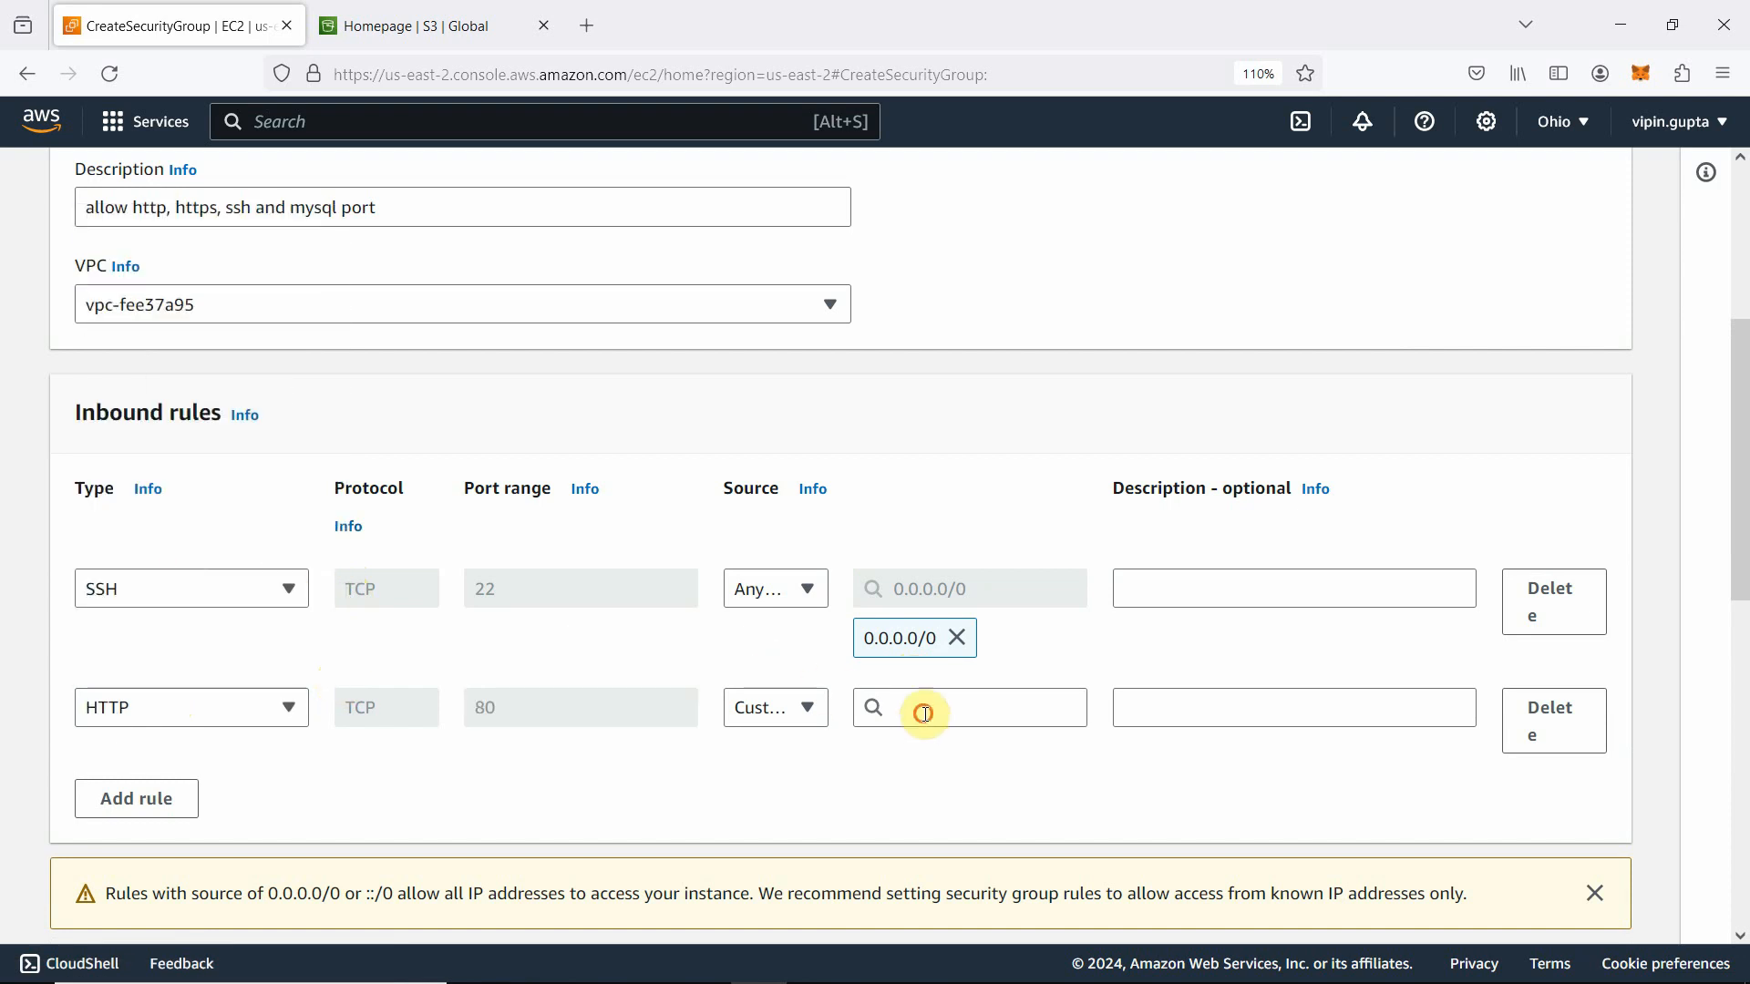
left_click(961, 271)
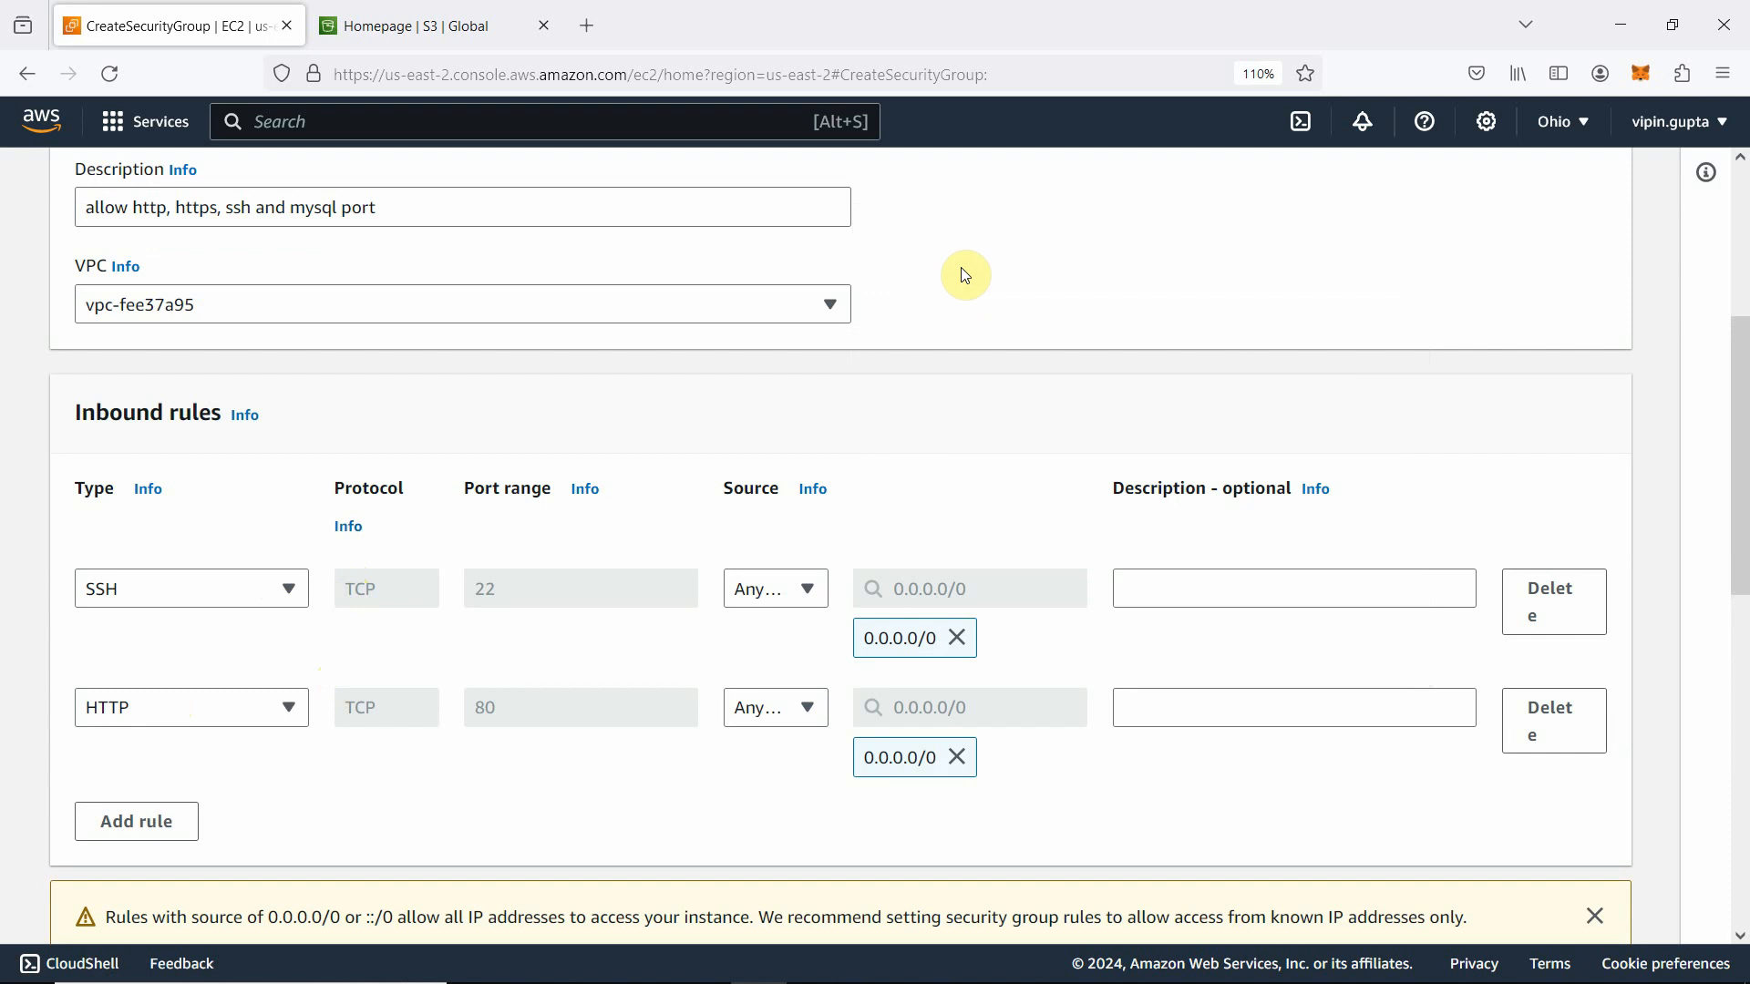
Step: Add a third inbound rule allowing HTTPS from source 0.0.0.0/0
left_click(162, 818)
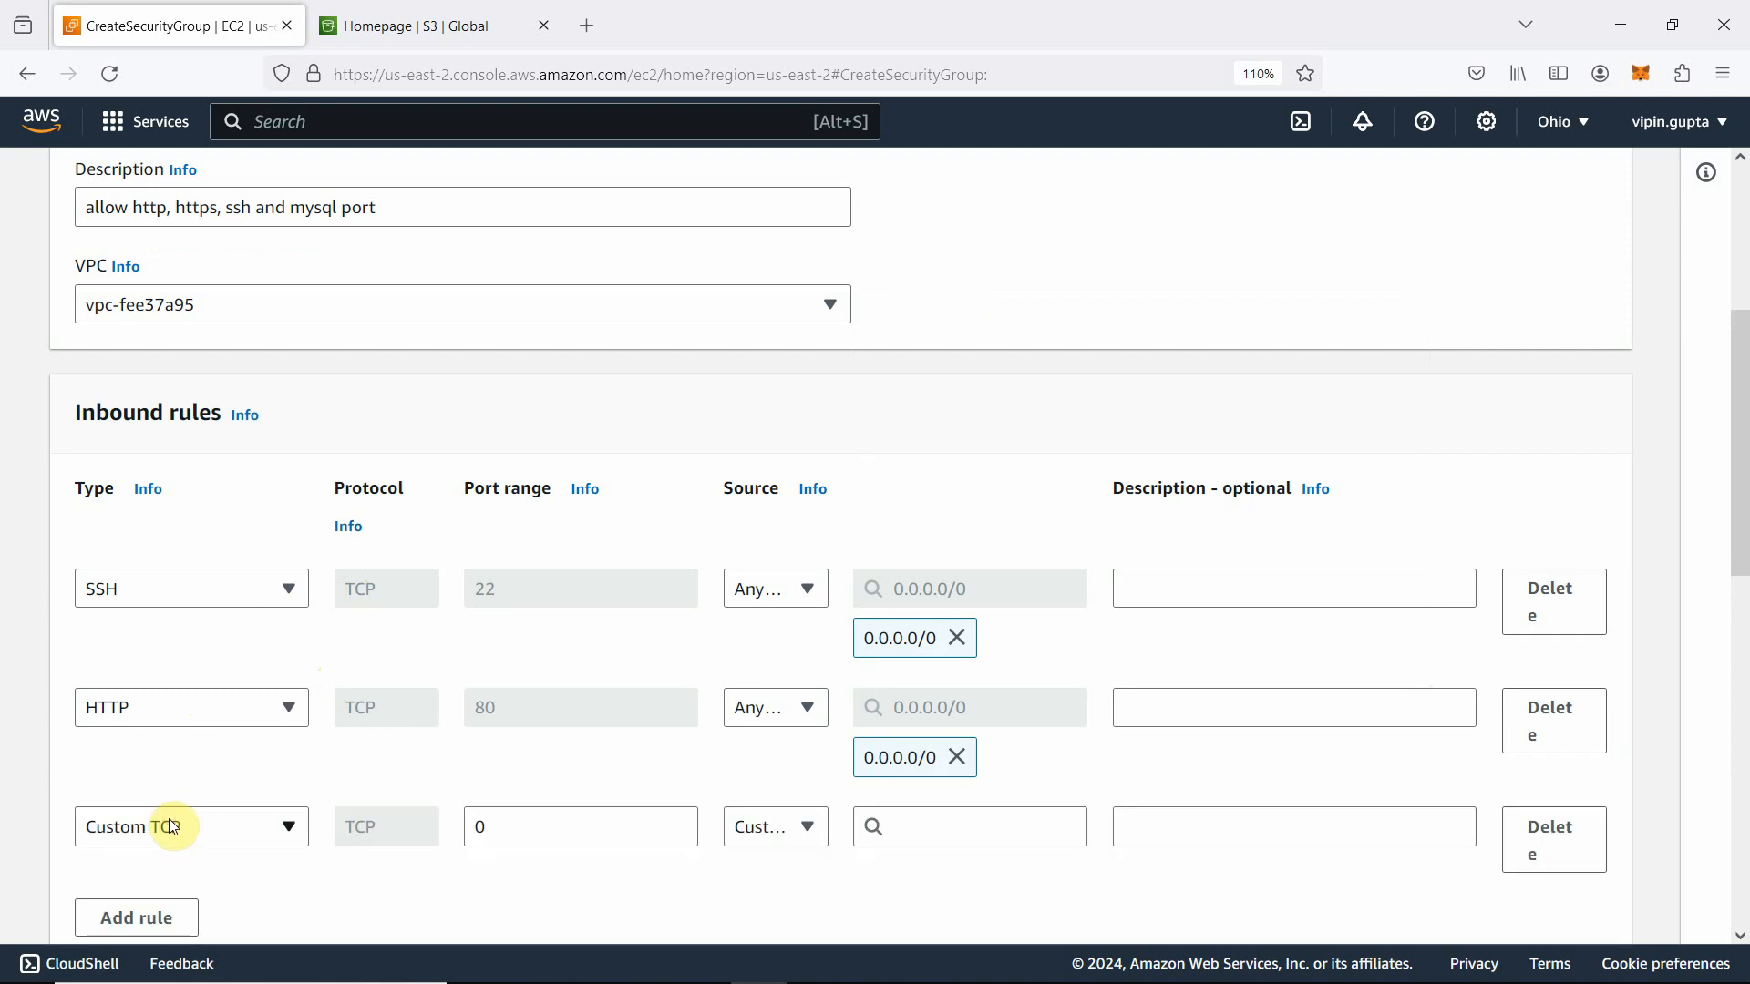
left_click(257, 840)
scroll(336, 797, "down", 2)
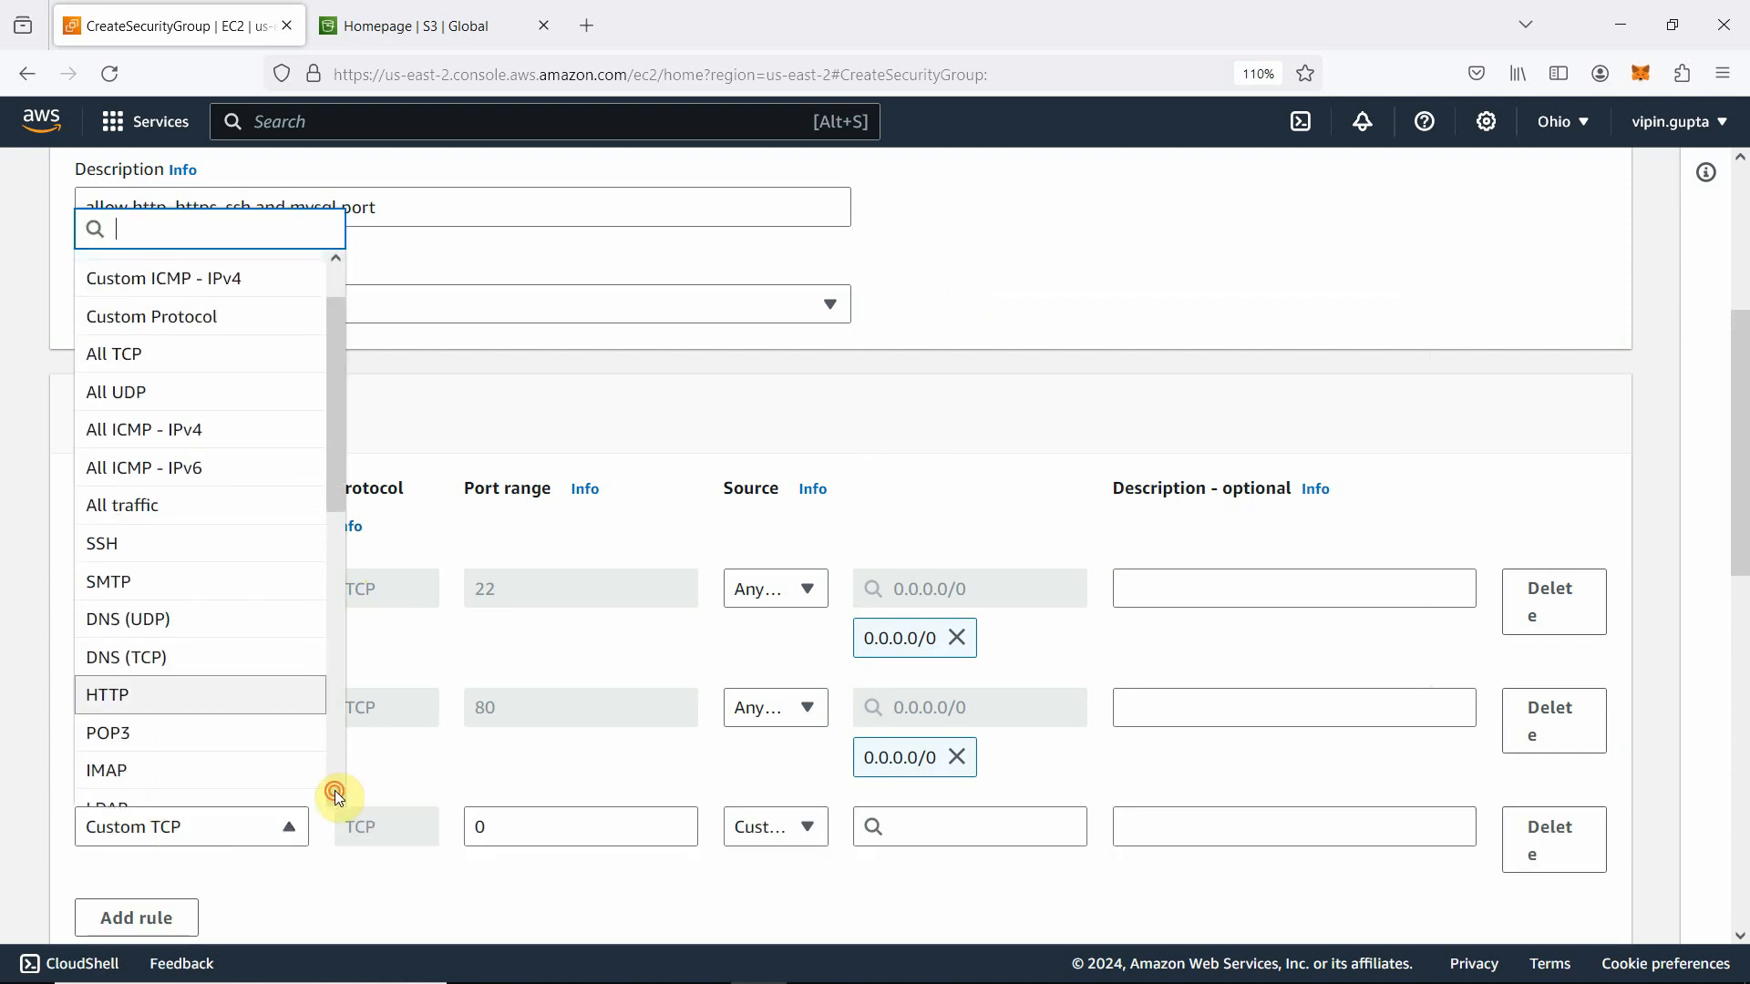
left_click(153, 795)
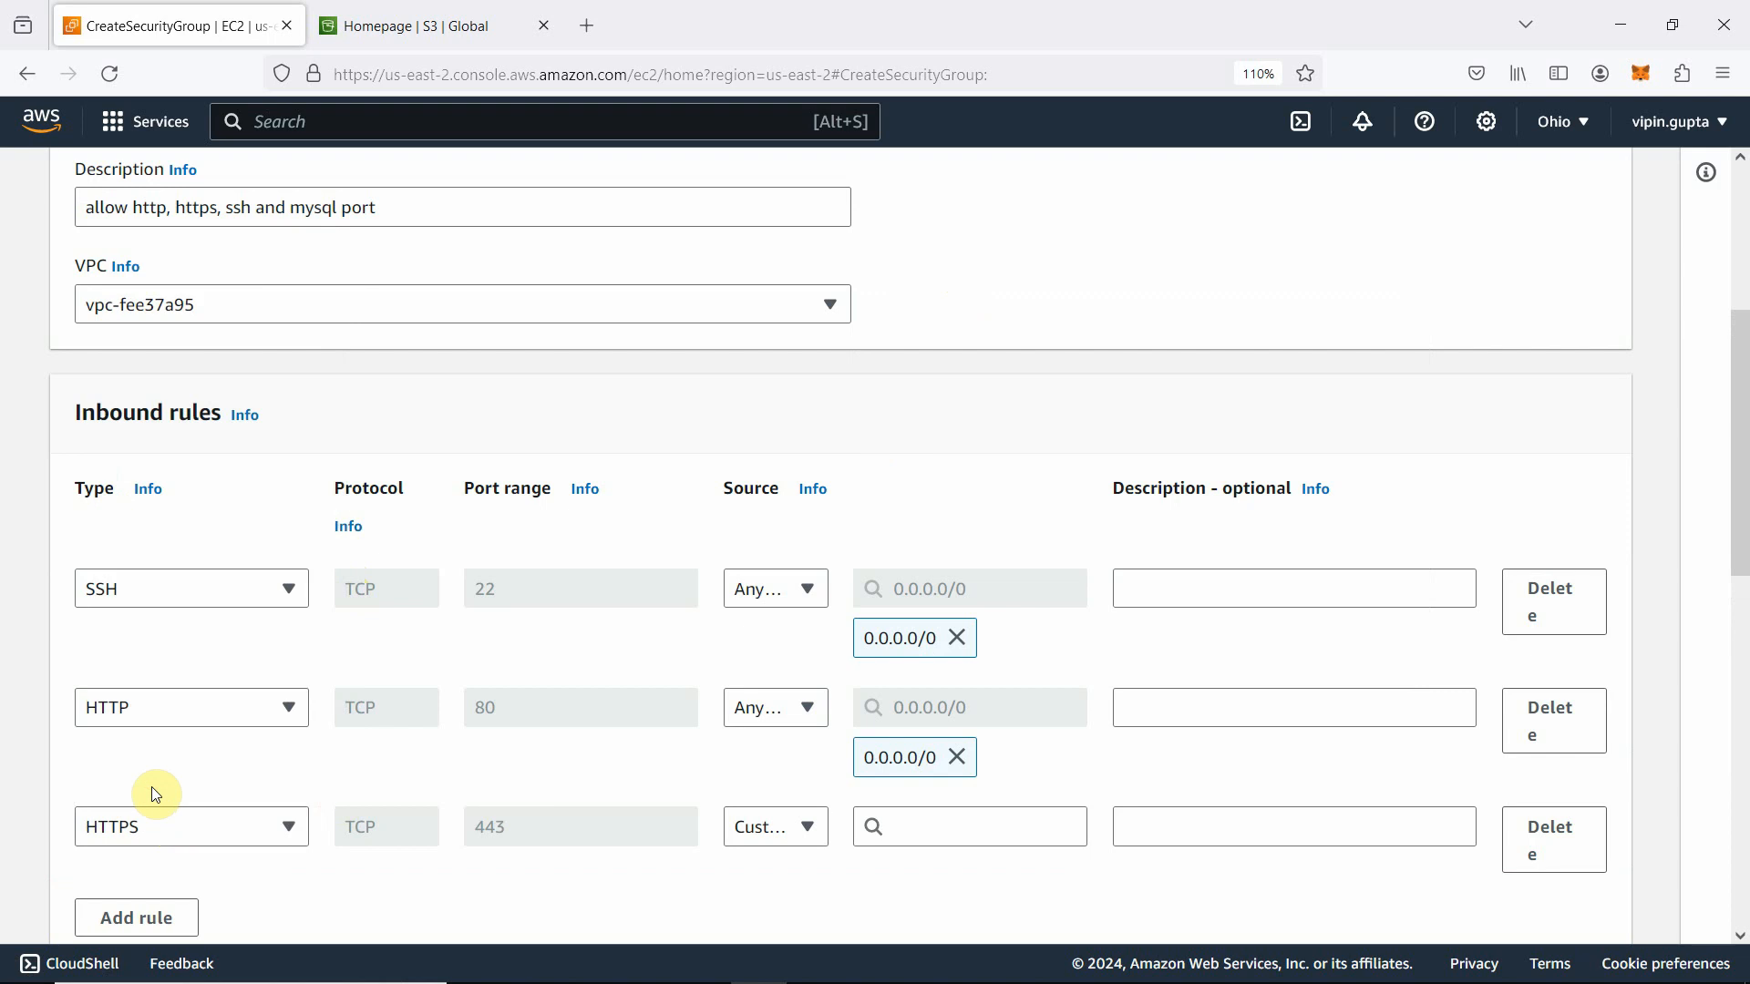
scroll(344, 836, "down", 3)
left_click(957, 562)
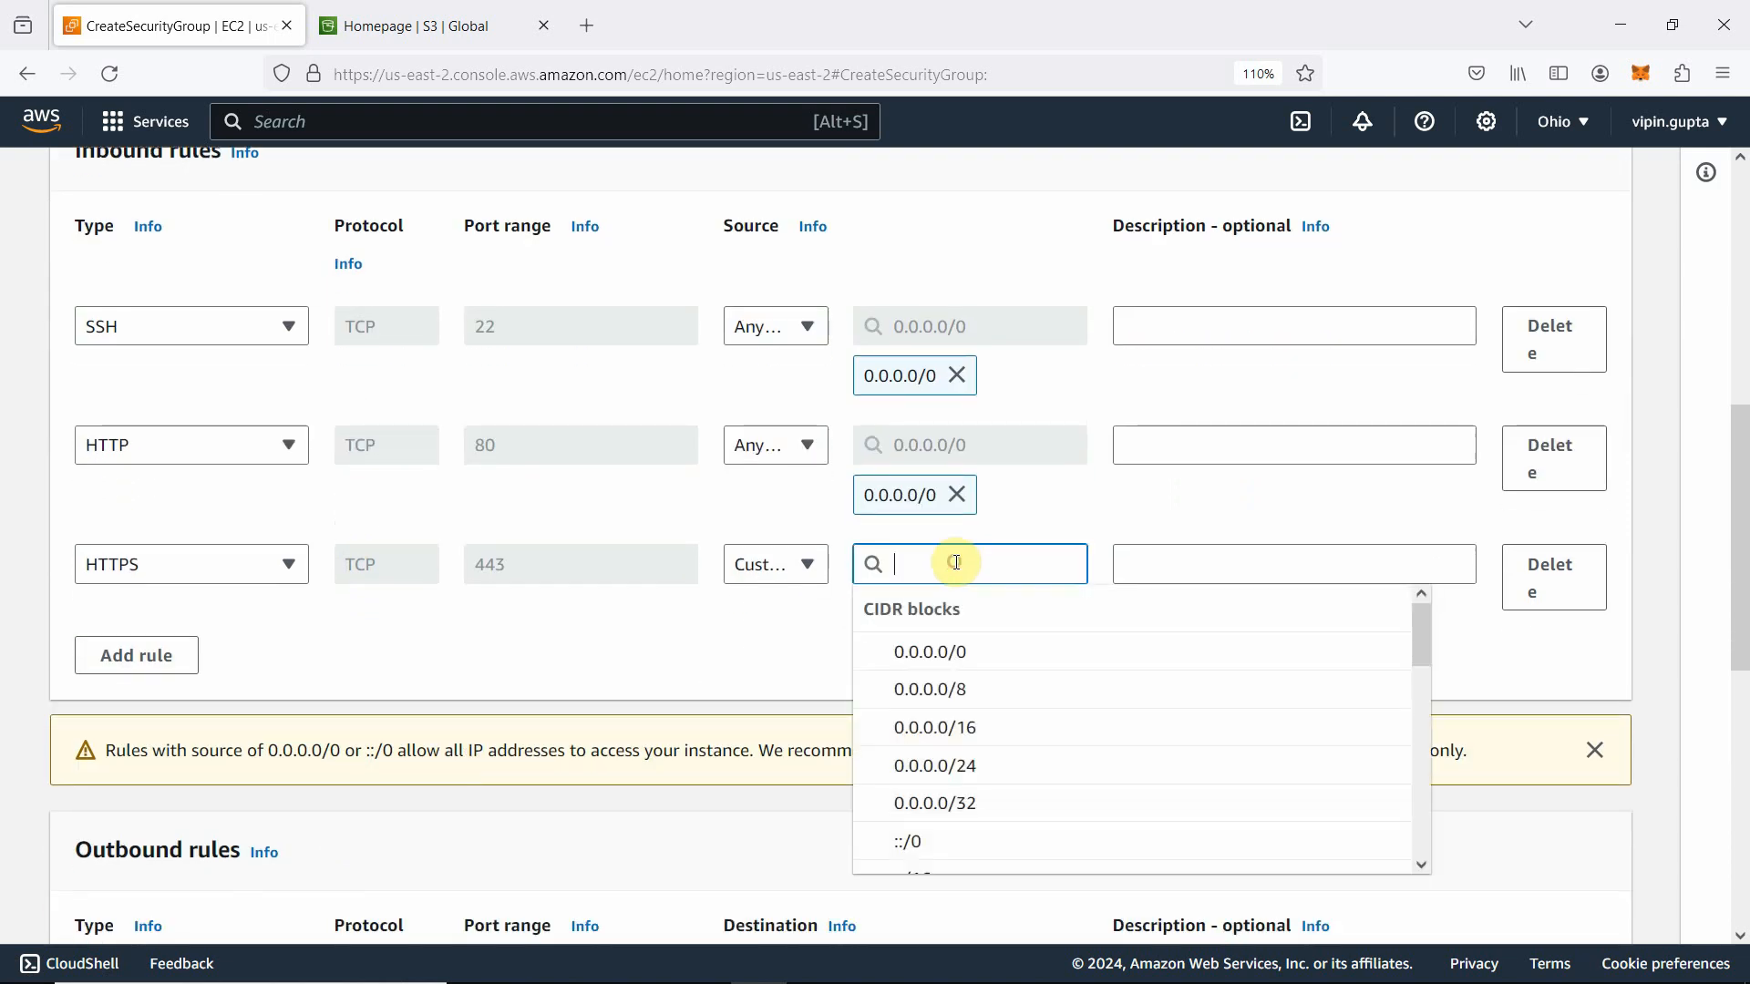
left_click(939, 648)
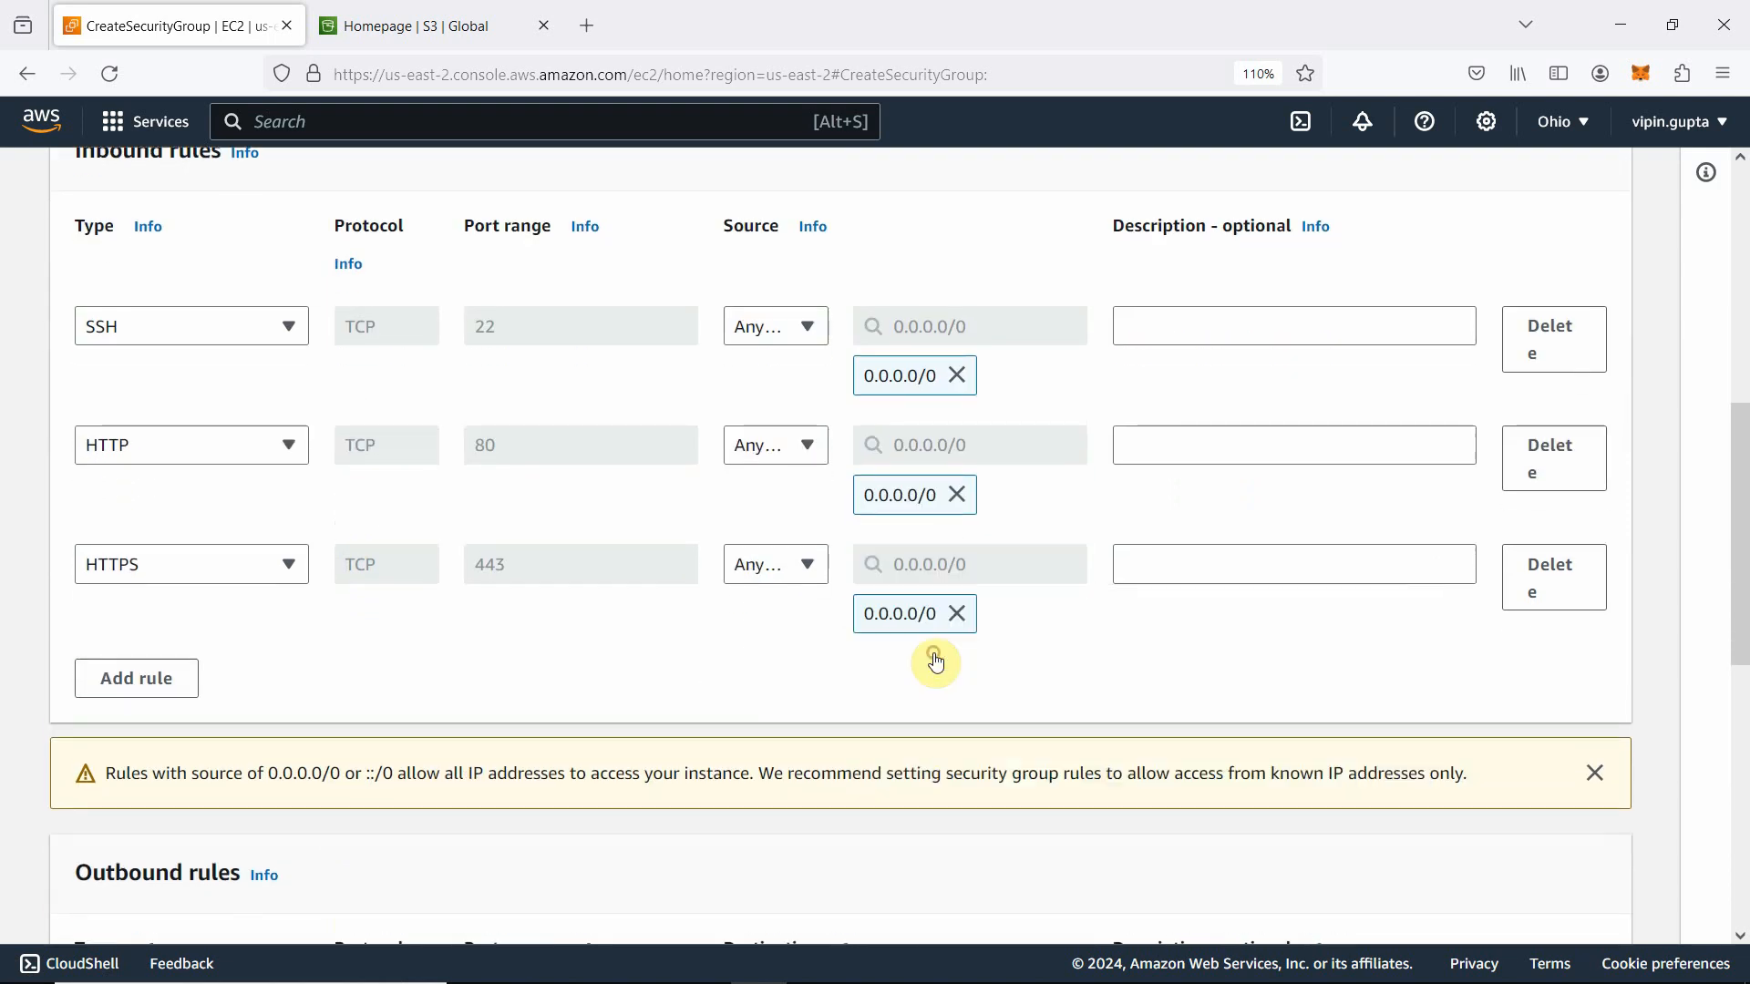
Step: Add a fourth inbound rule of type MYSQL/Aurora with source 0.0.0.0/0
left_click(150, 678)
left_click(287, 685)
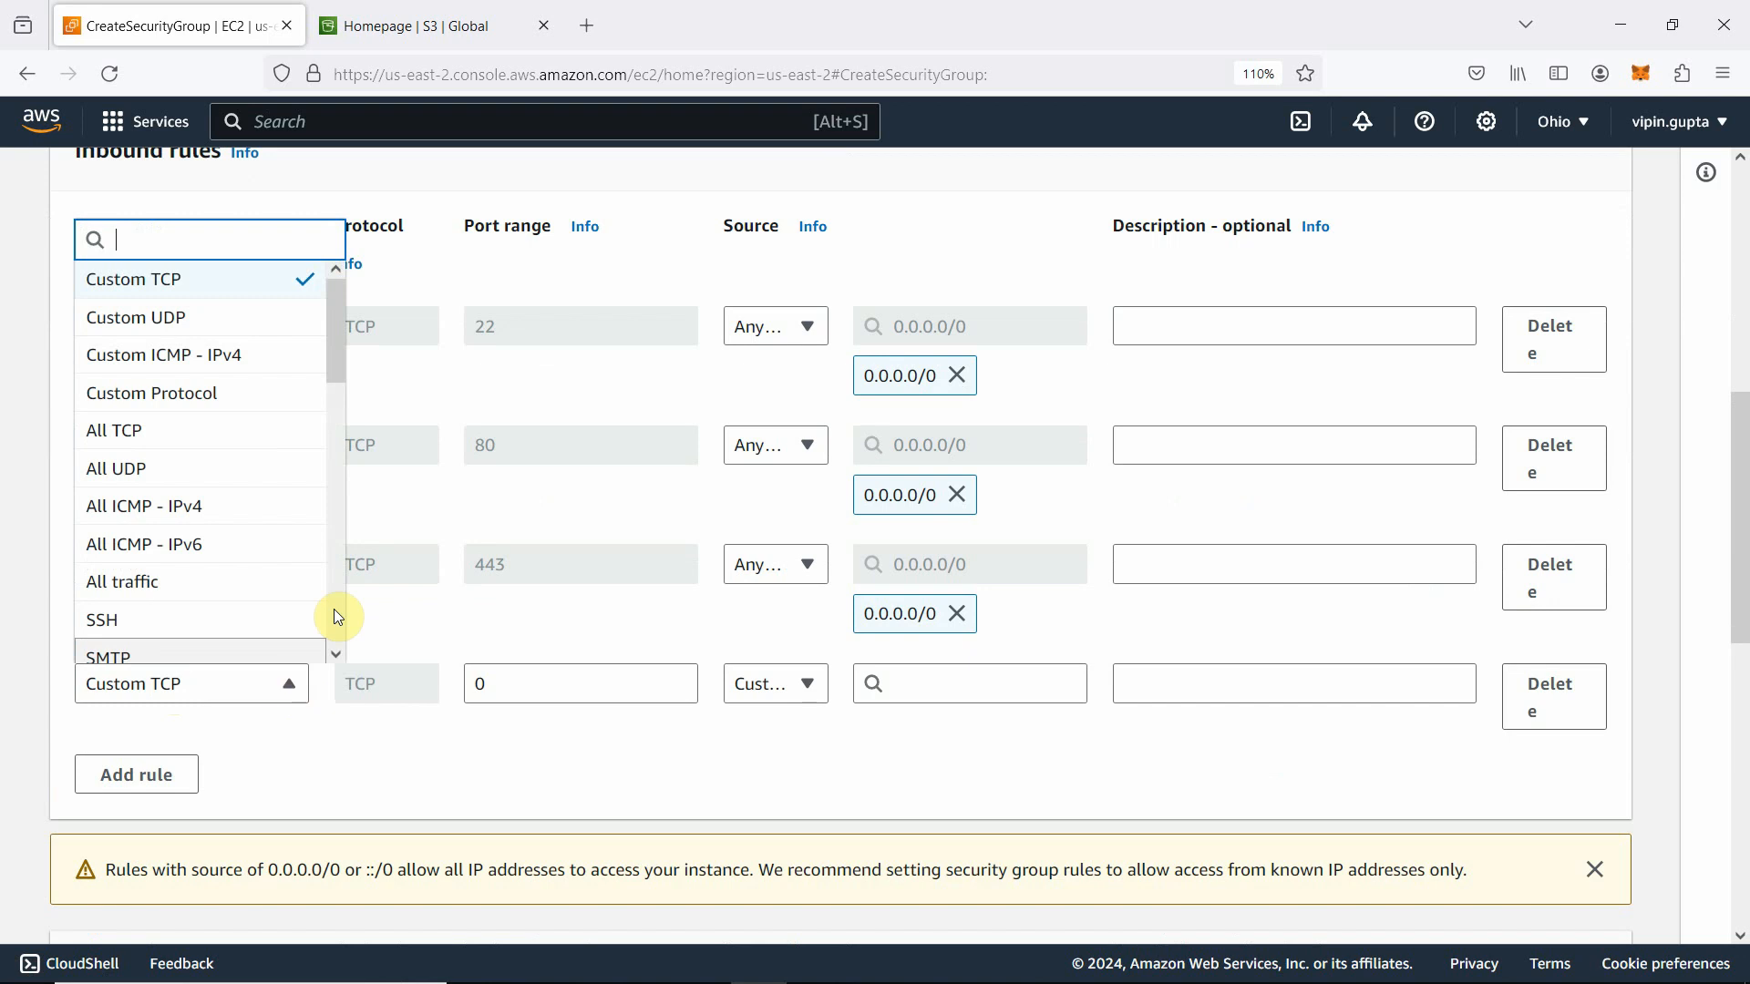
scroll(341, 652, "down", 5)
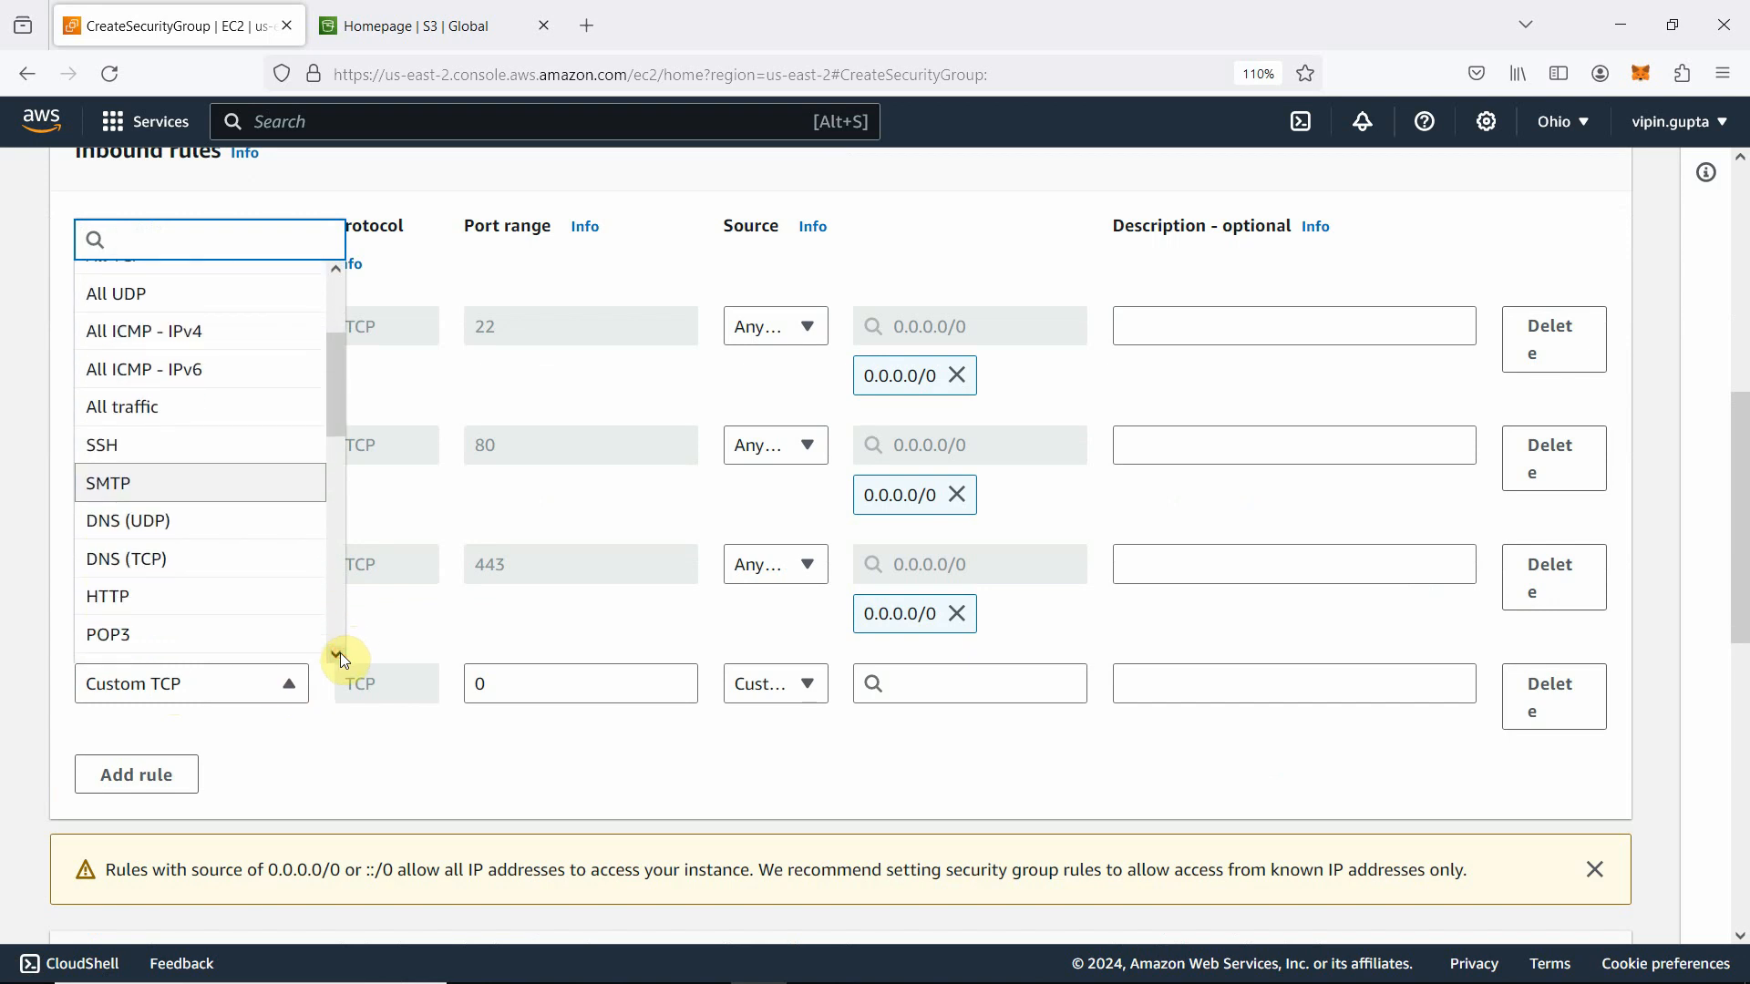
scroll(341, 653, "down", 8)
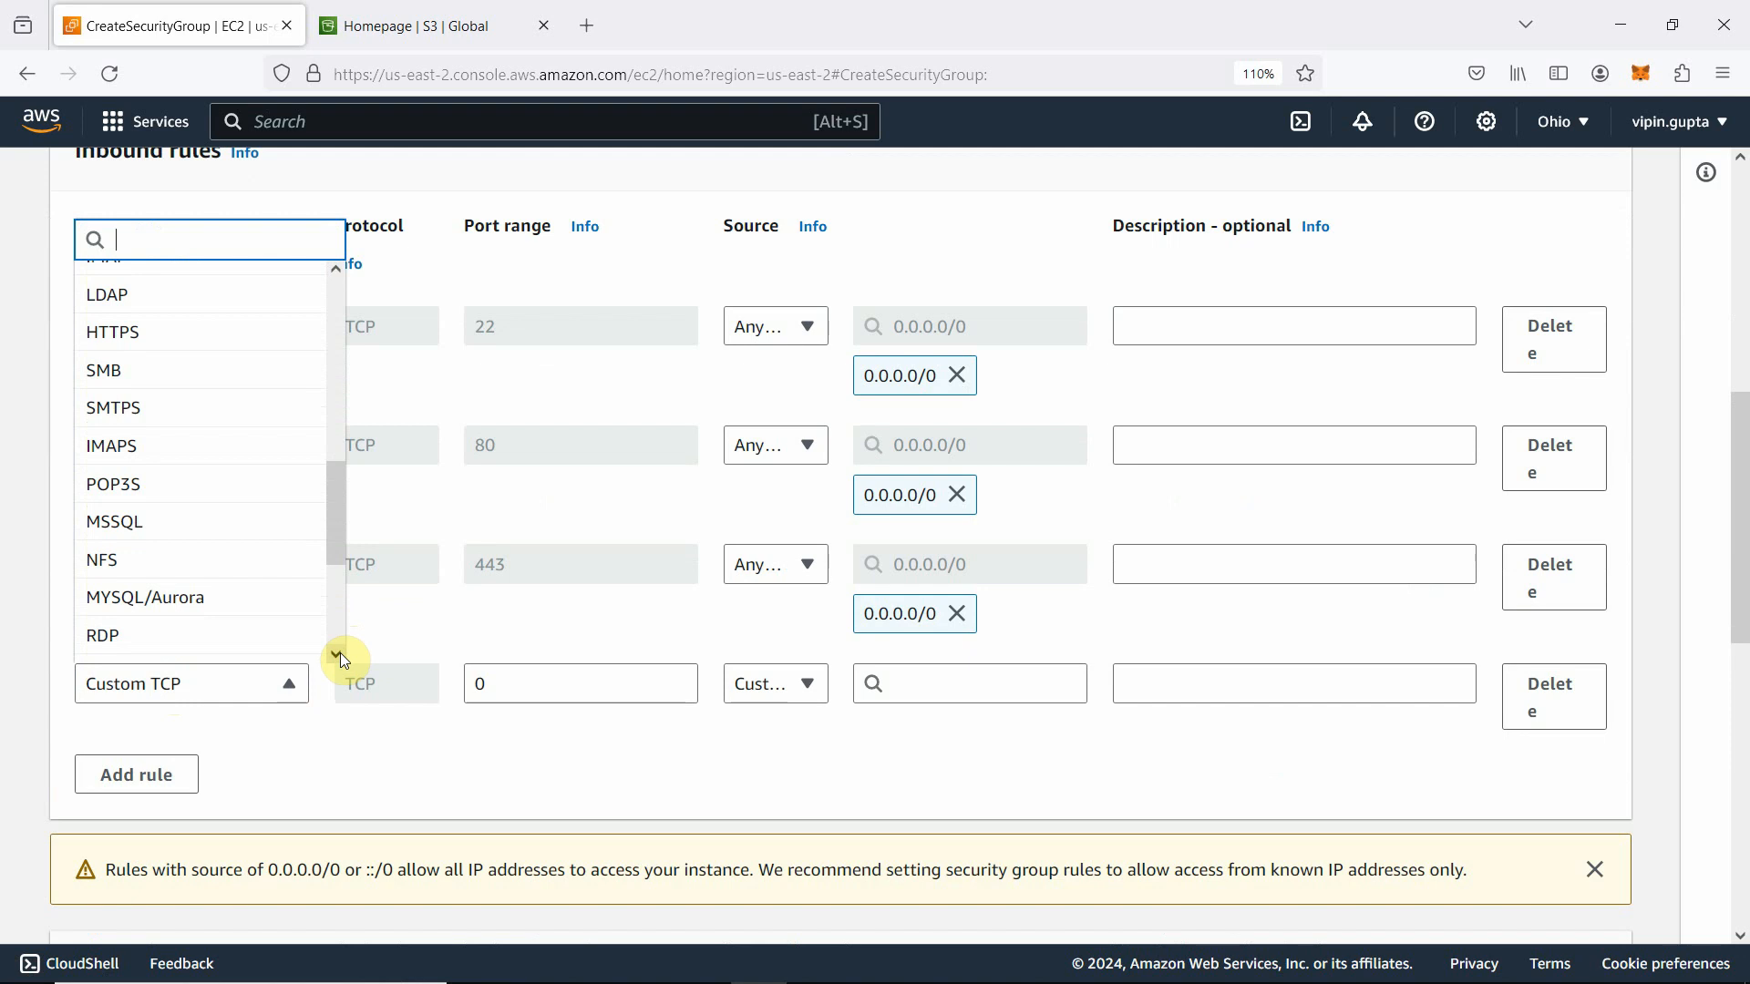
scroll(341, 653, "down", 2)
left_click(162, 542)
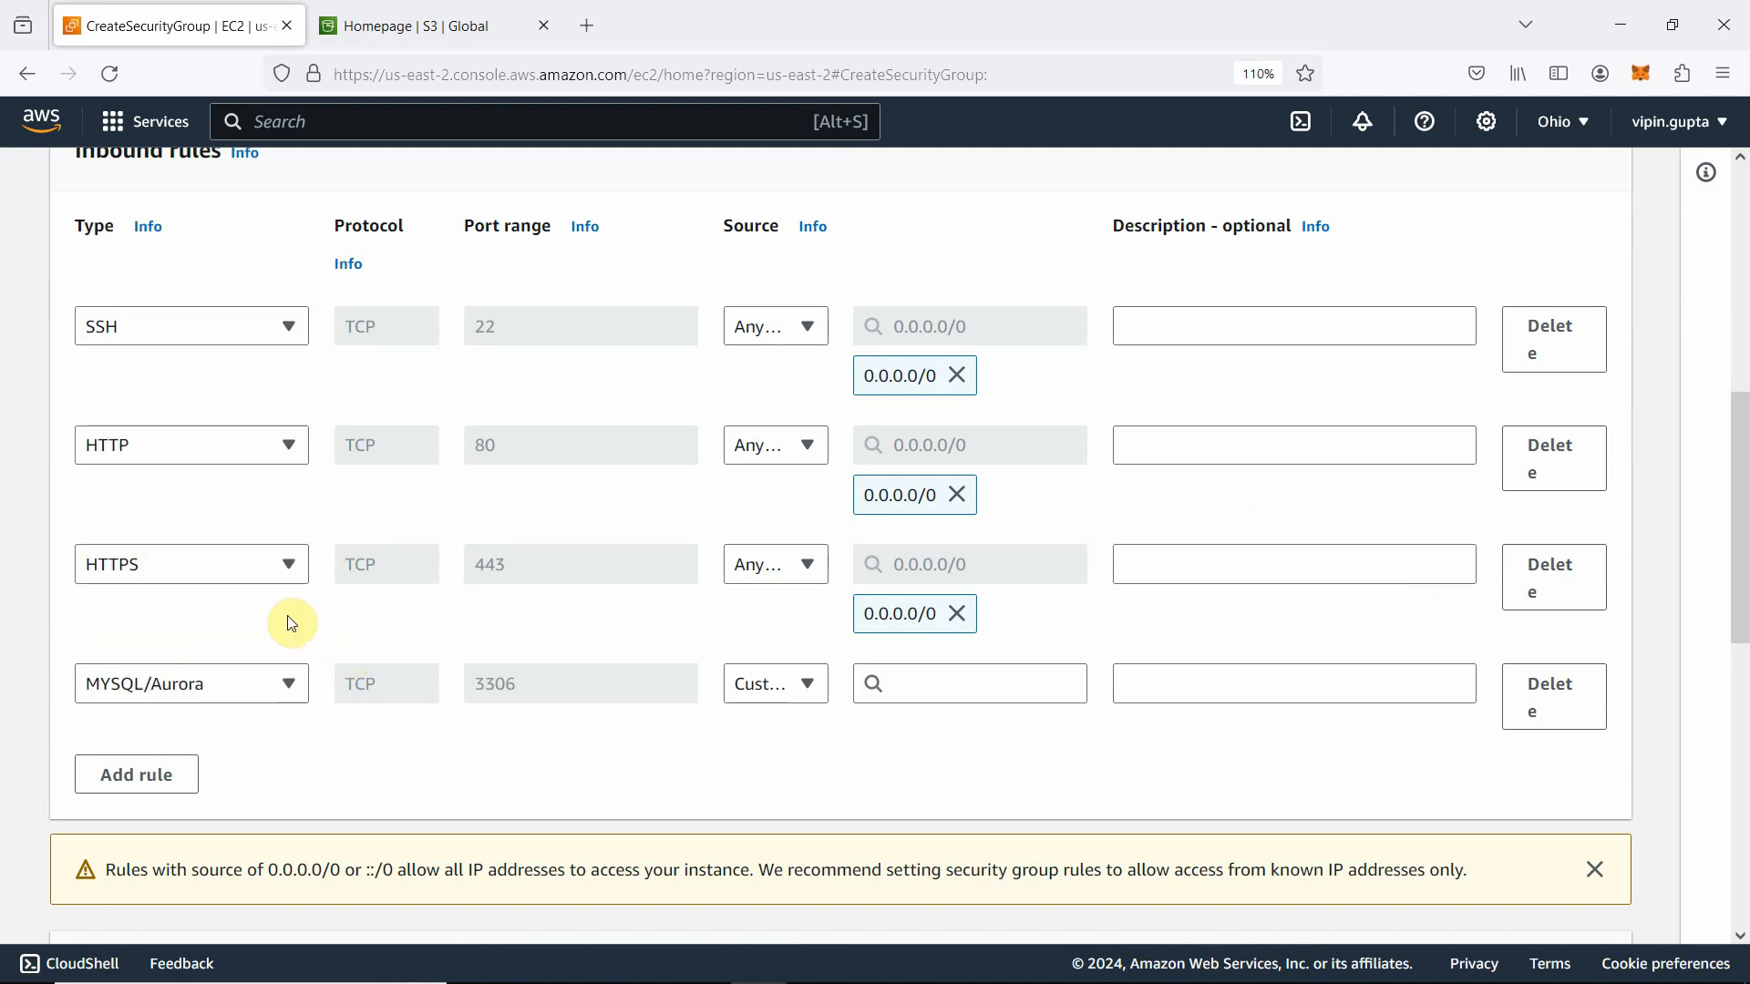
scroll(475, 763, "down", 3)
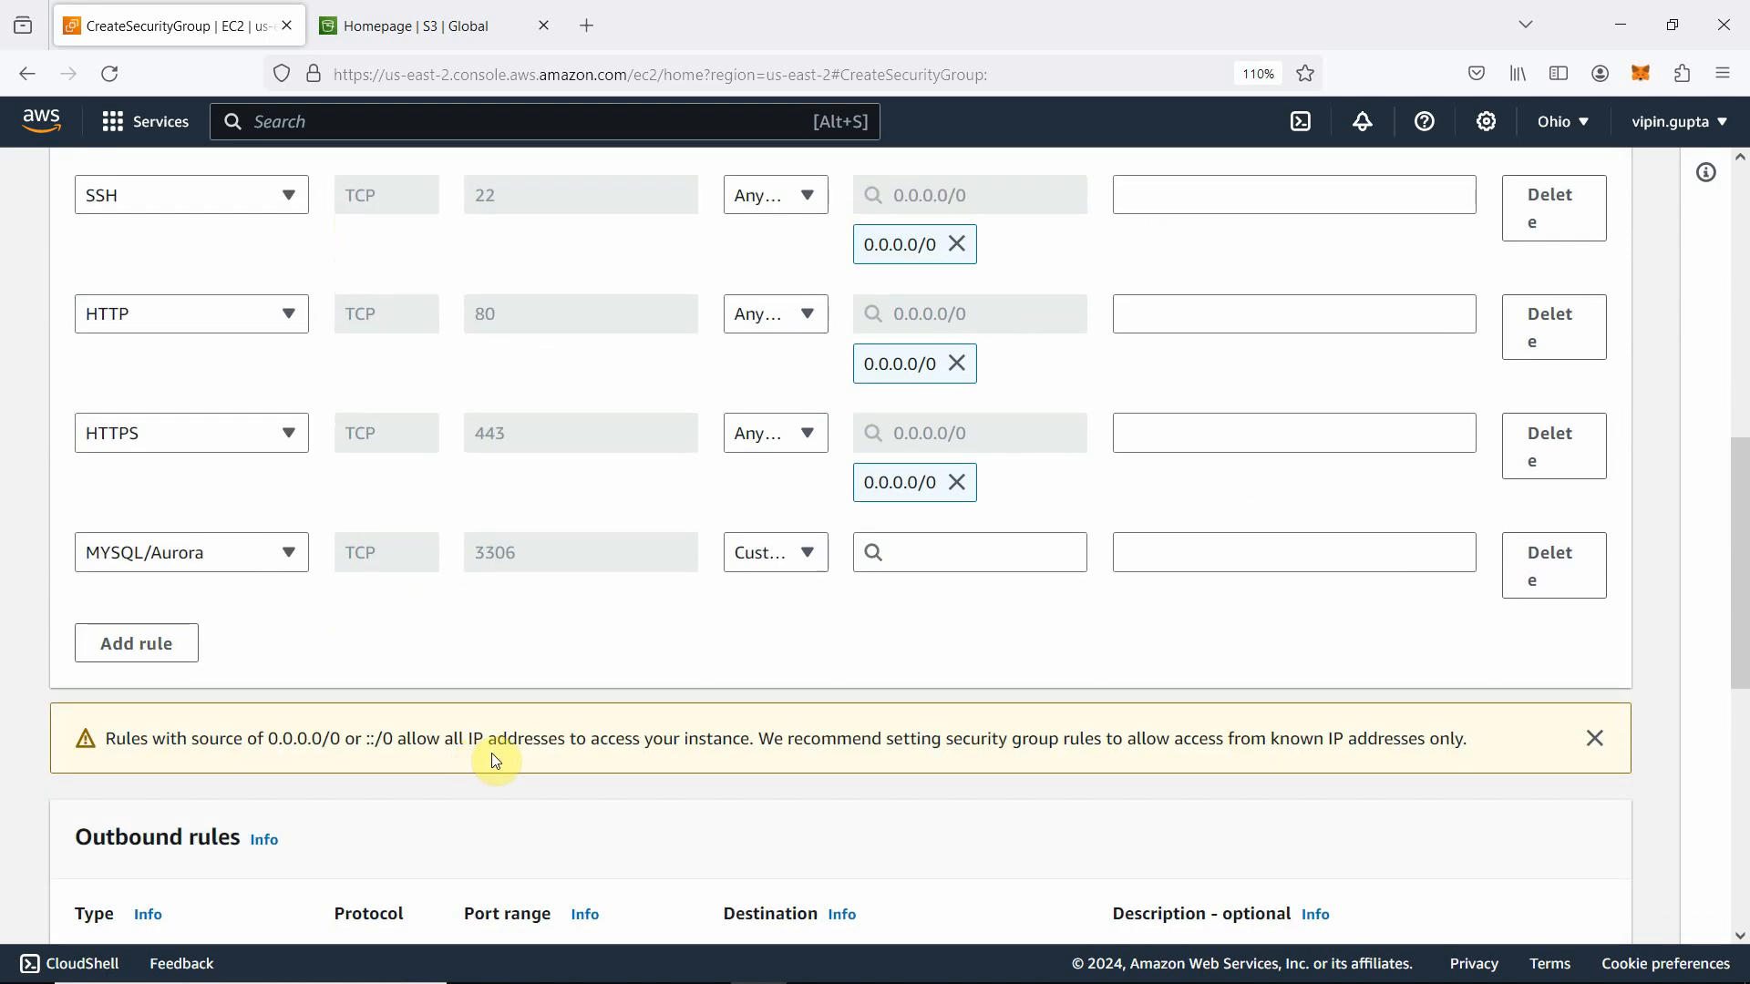
scroll(496, 761, "down", 3)
scroll(496, 761, "up", 13)
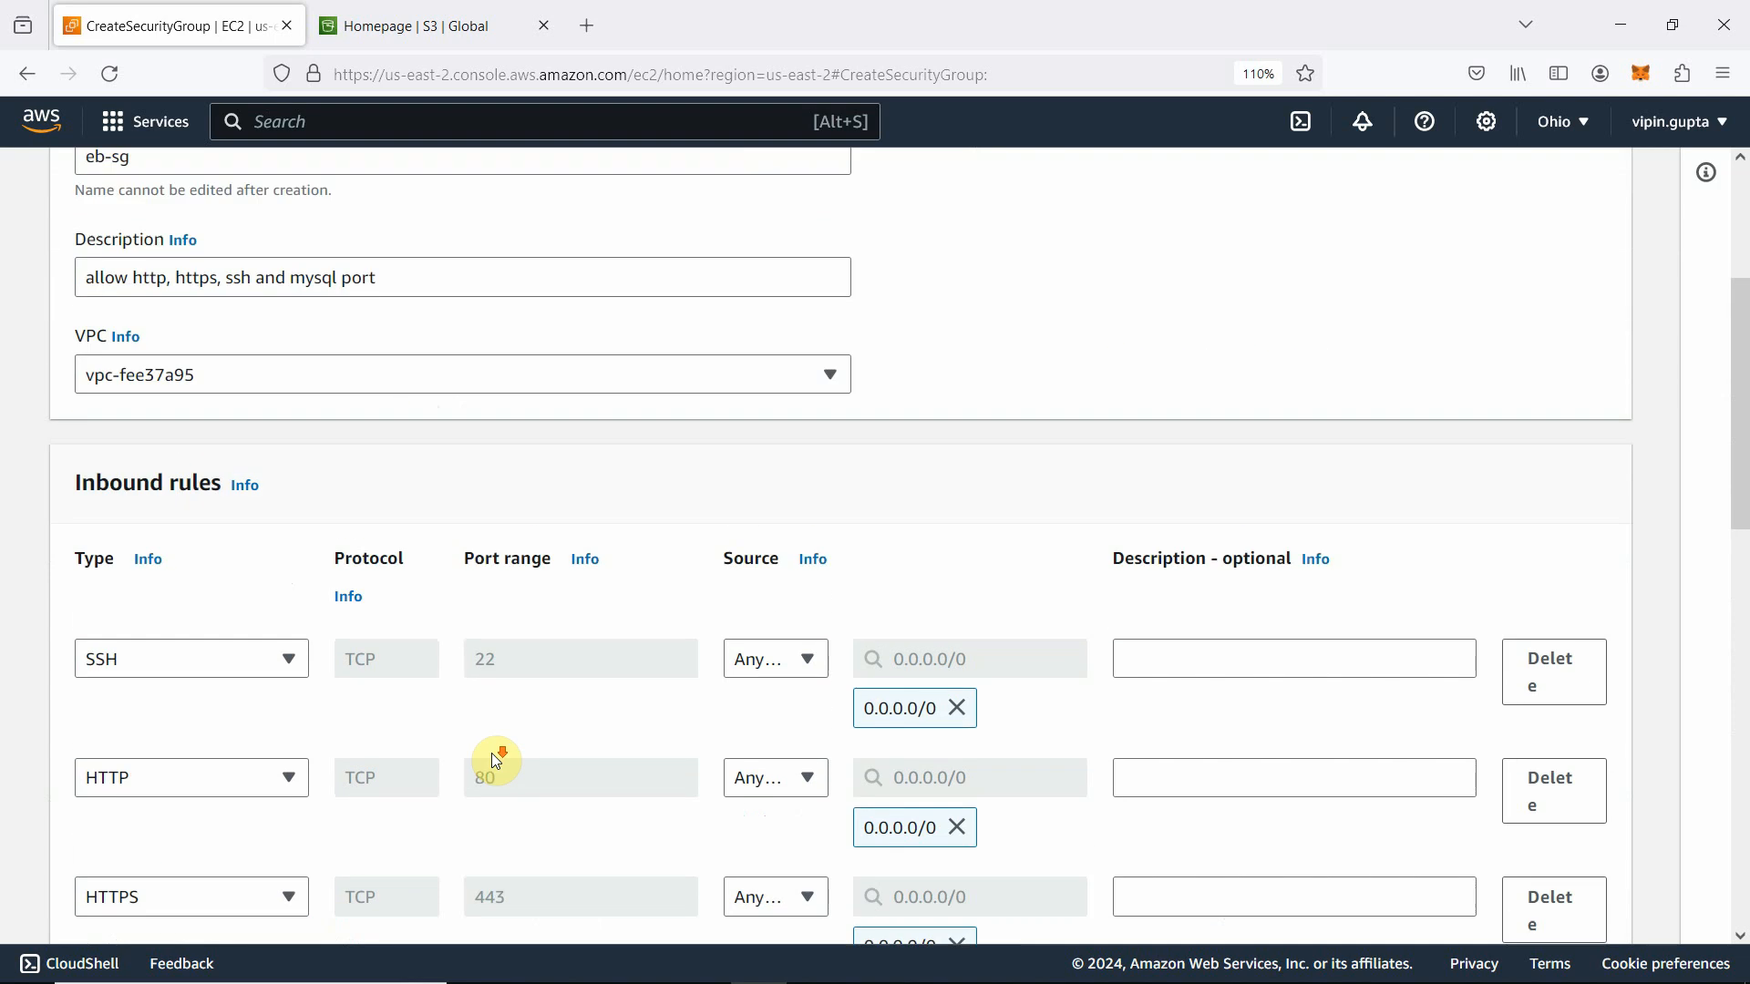
scroll(496, 761, "down", 20)
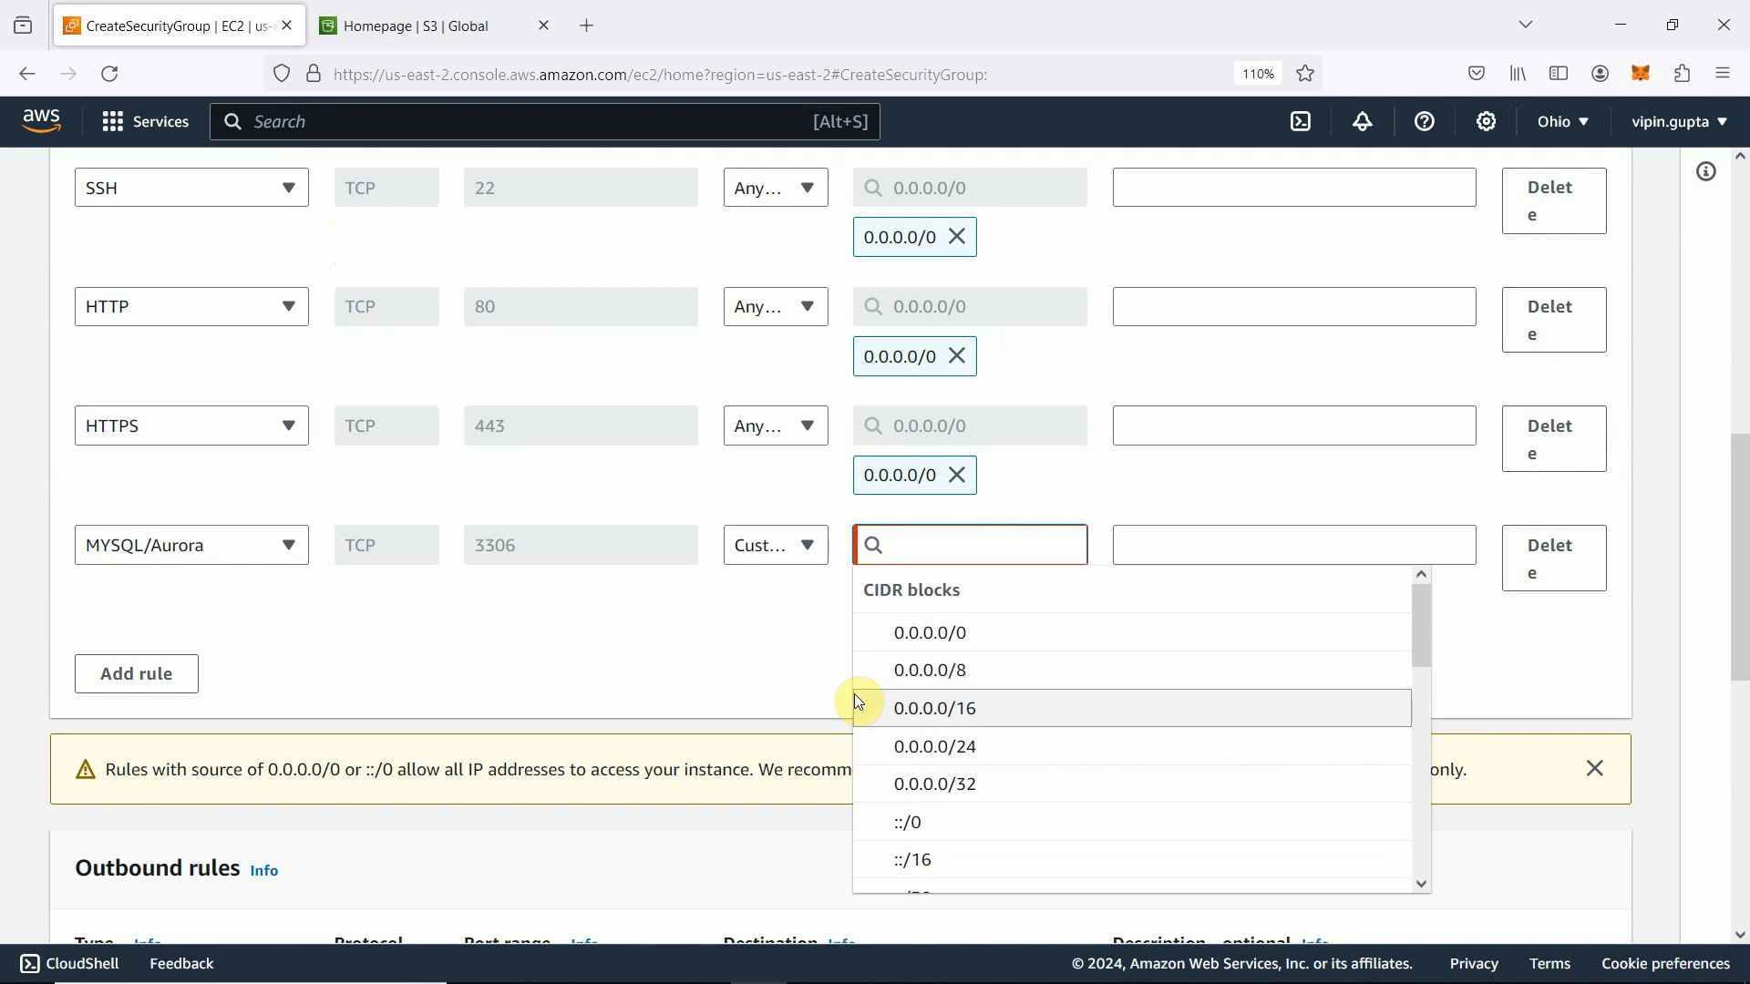
left_click(939, 632)
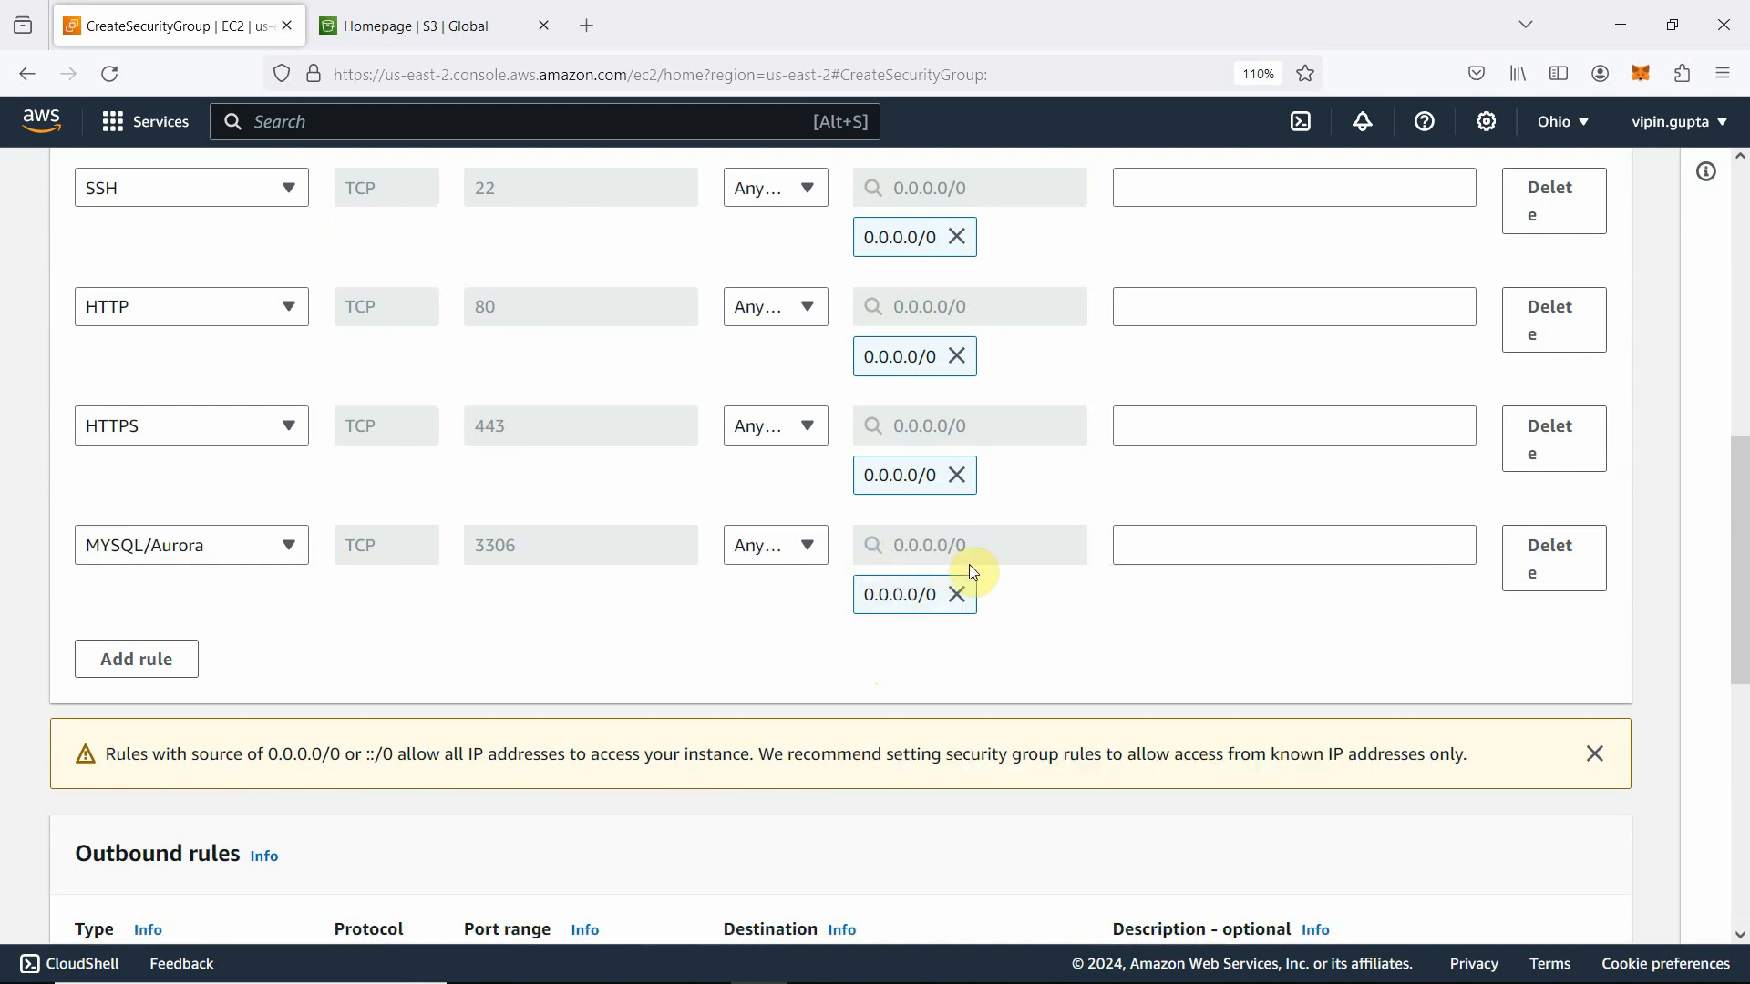
Step: Check the inbound rules, create the eb-sg security group and dismiss the success notification
scroll(1077, 638, "up", 2)
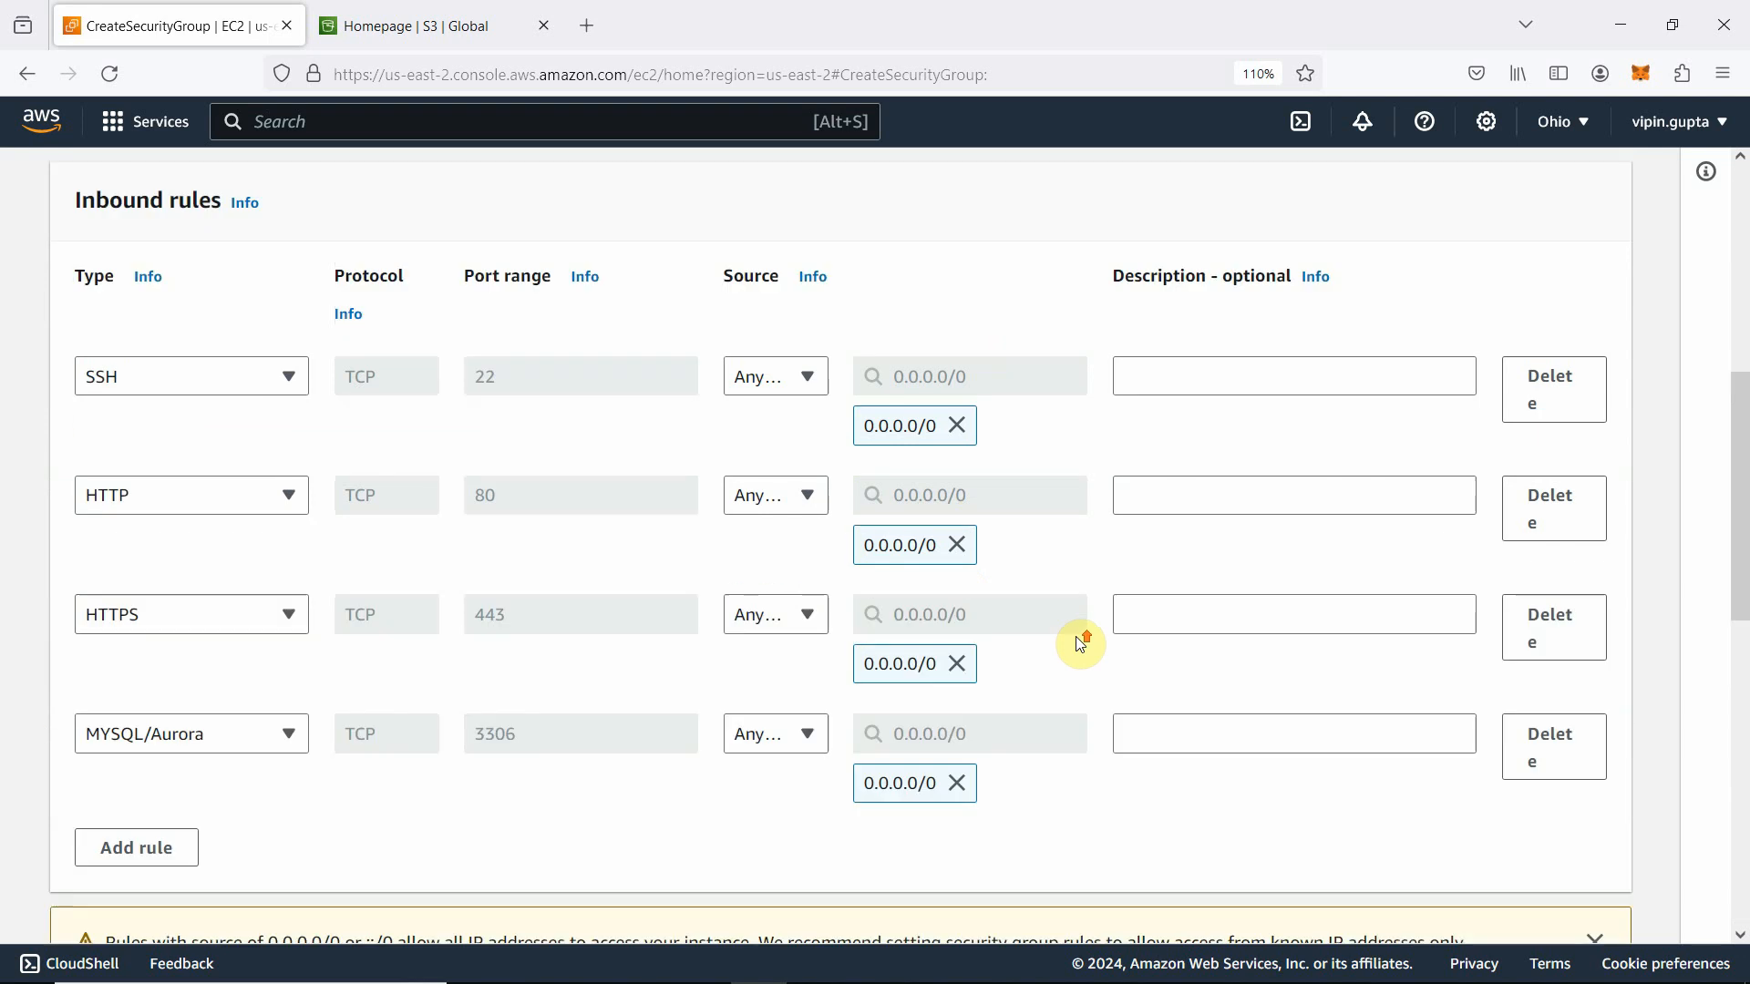
scroll(1078, 636, "down", 7)
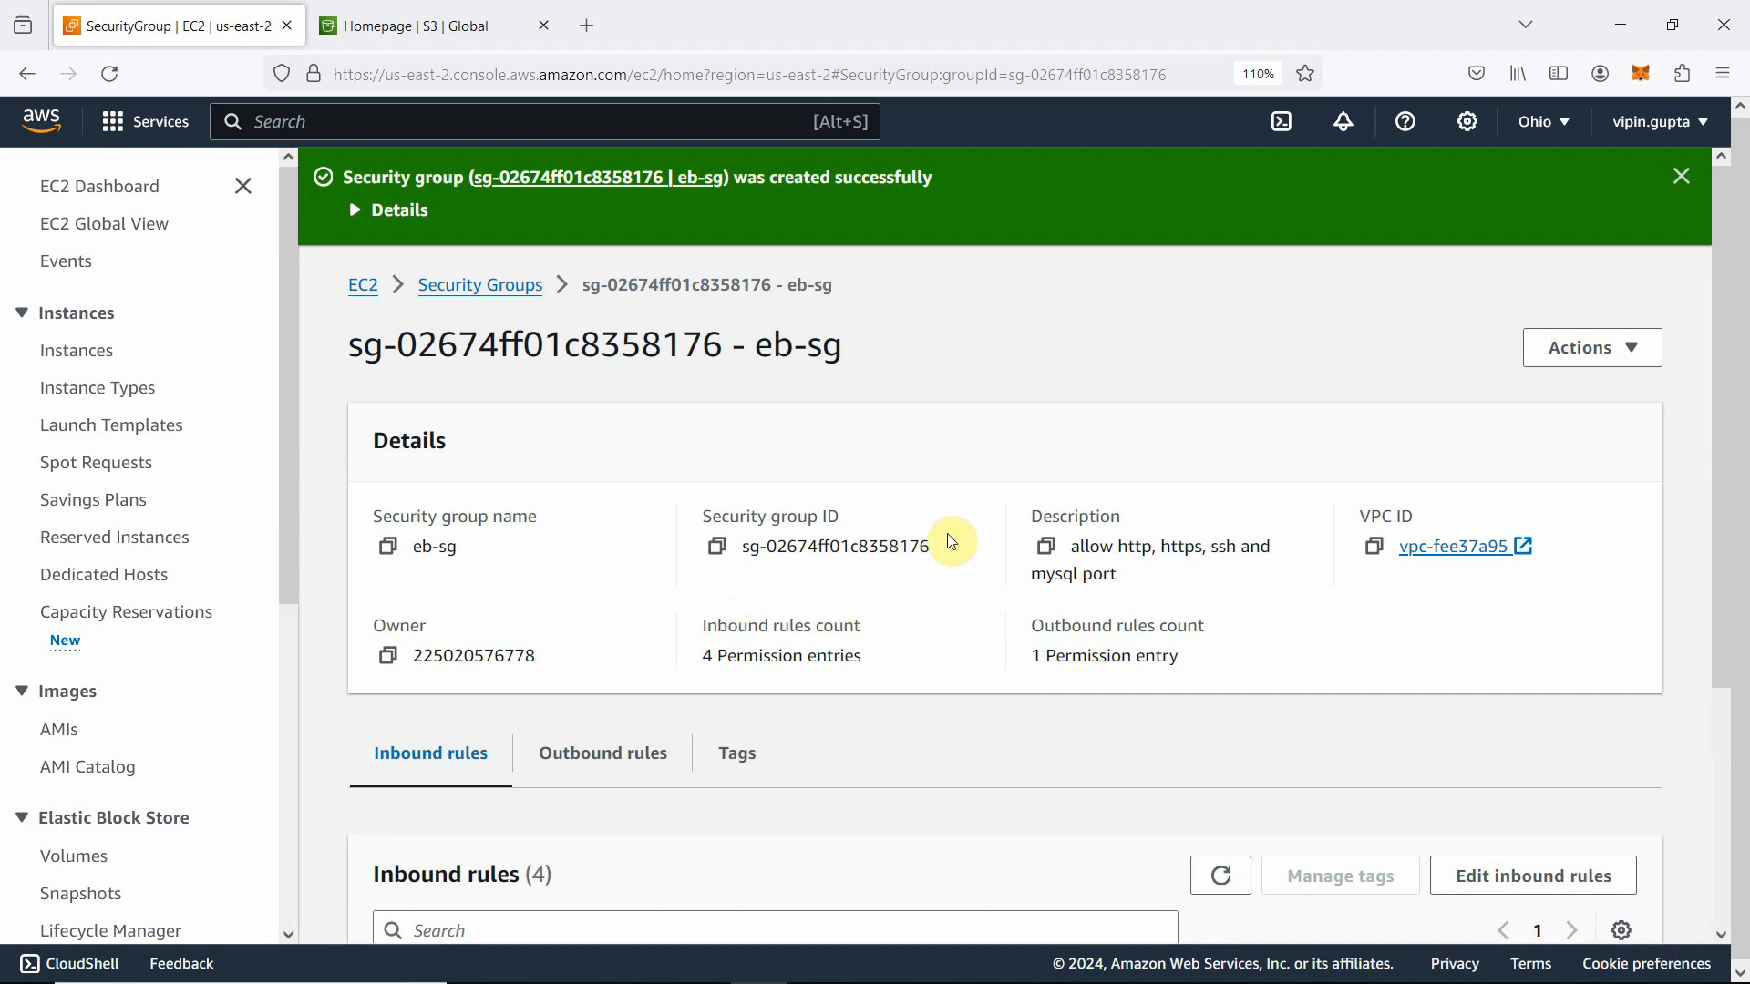
left_click(1686, 179)
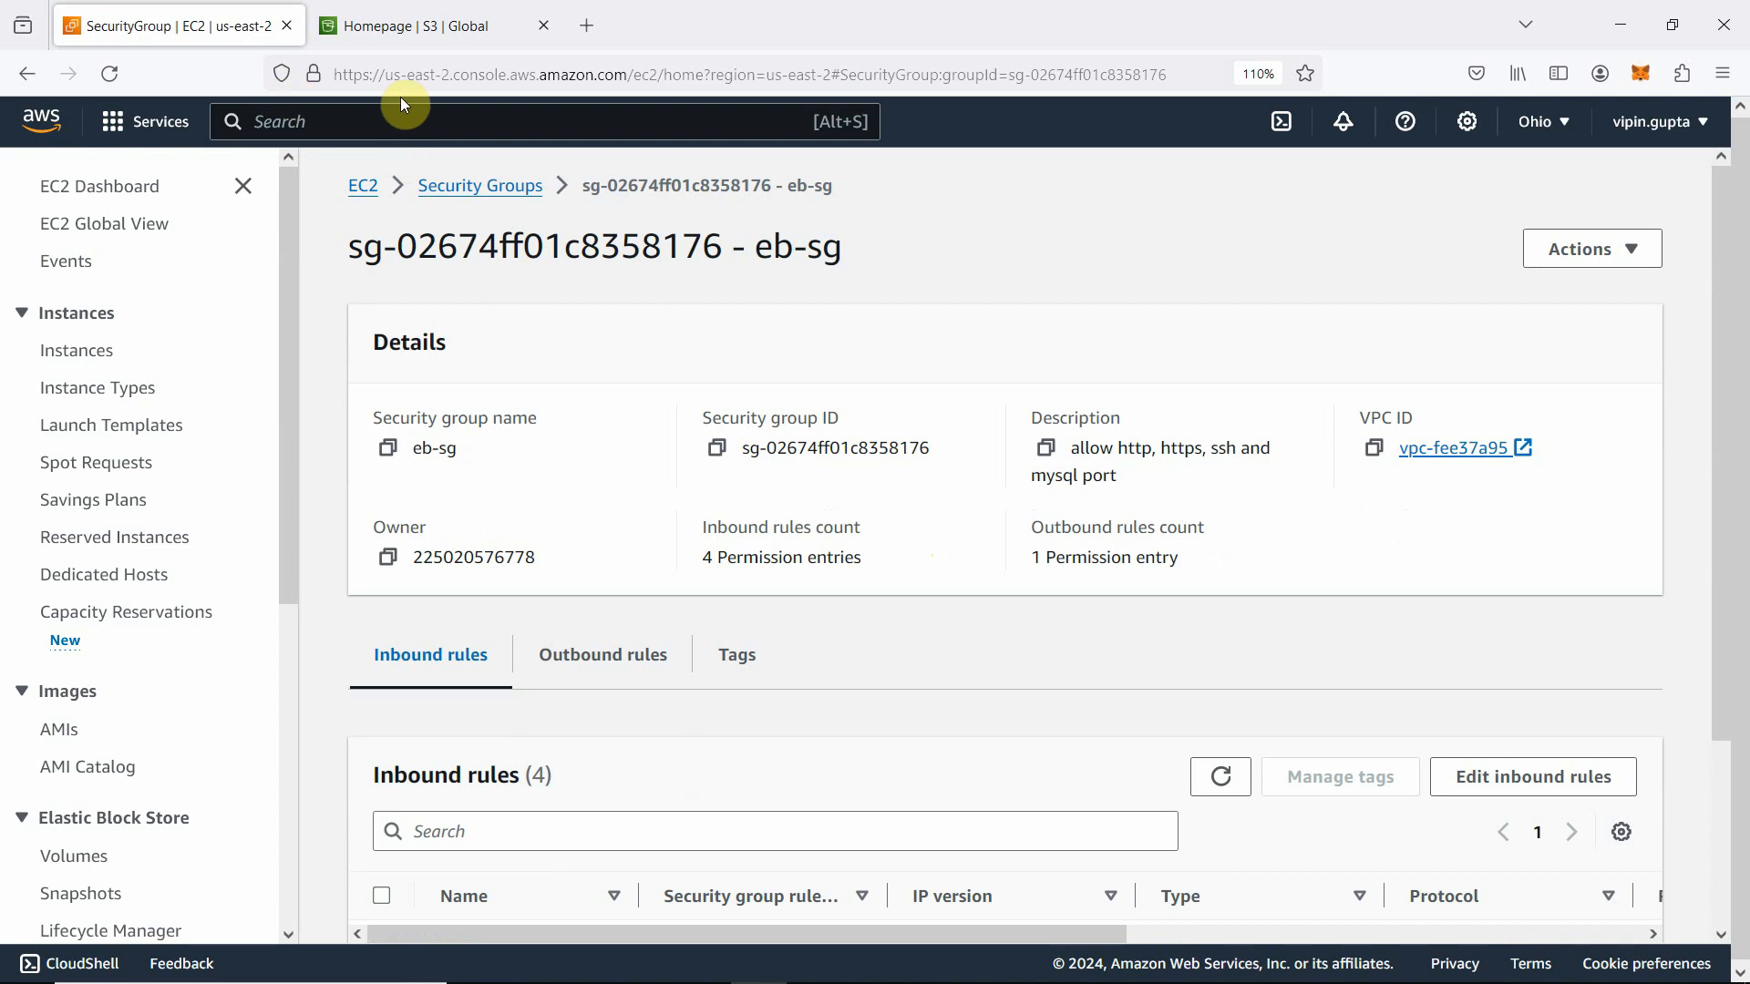
Step: Search the AWS services for "rds", open RDS in a new browser tab, and minimize the browser window
left_click(369, 119)
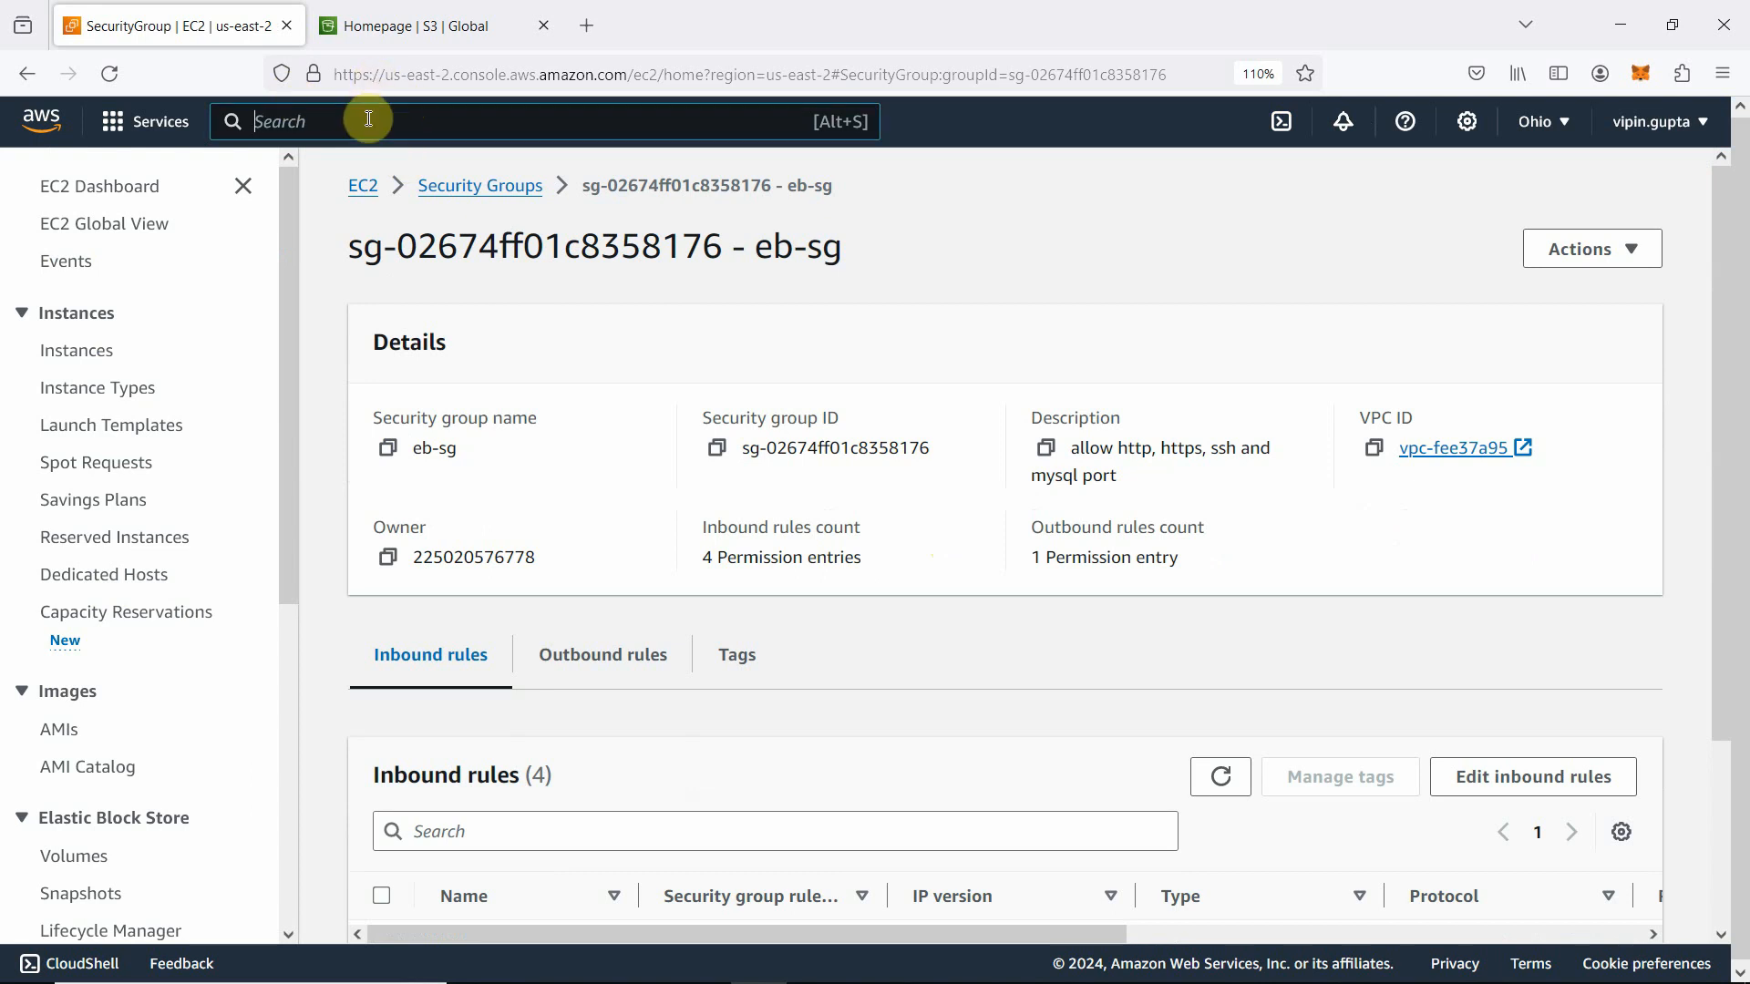
type("rd")
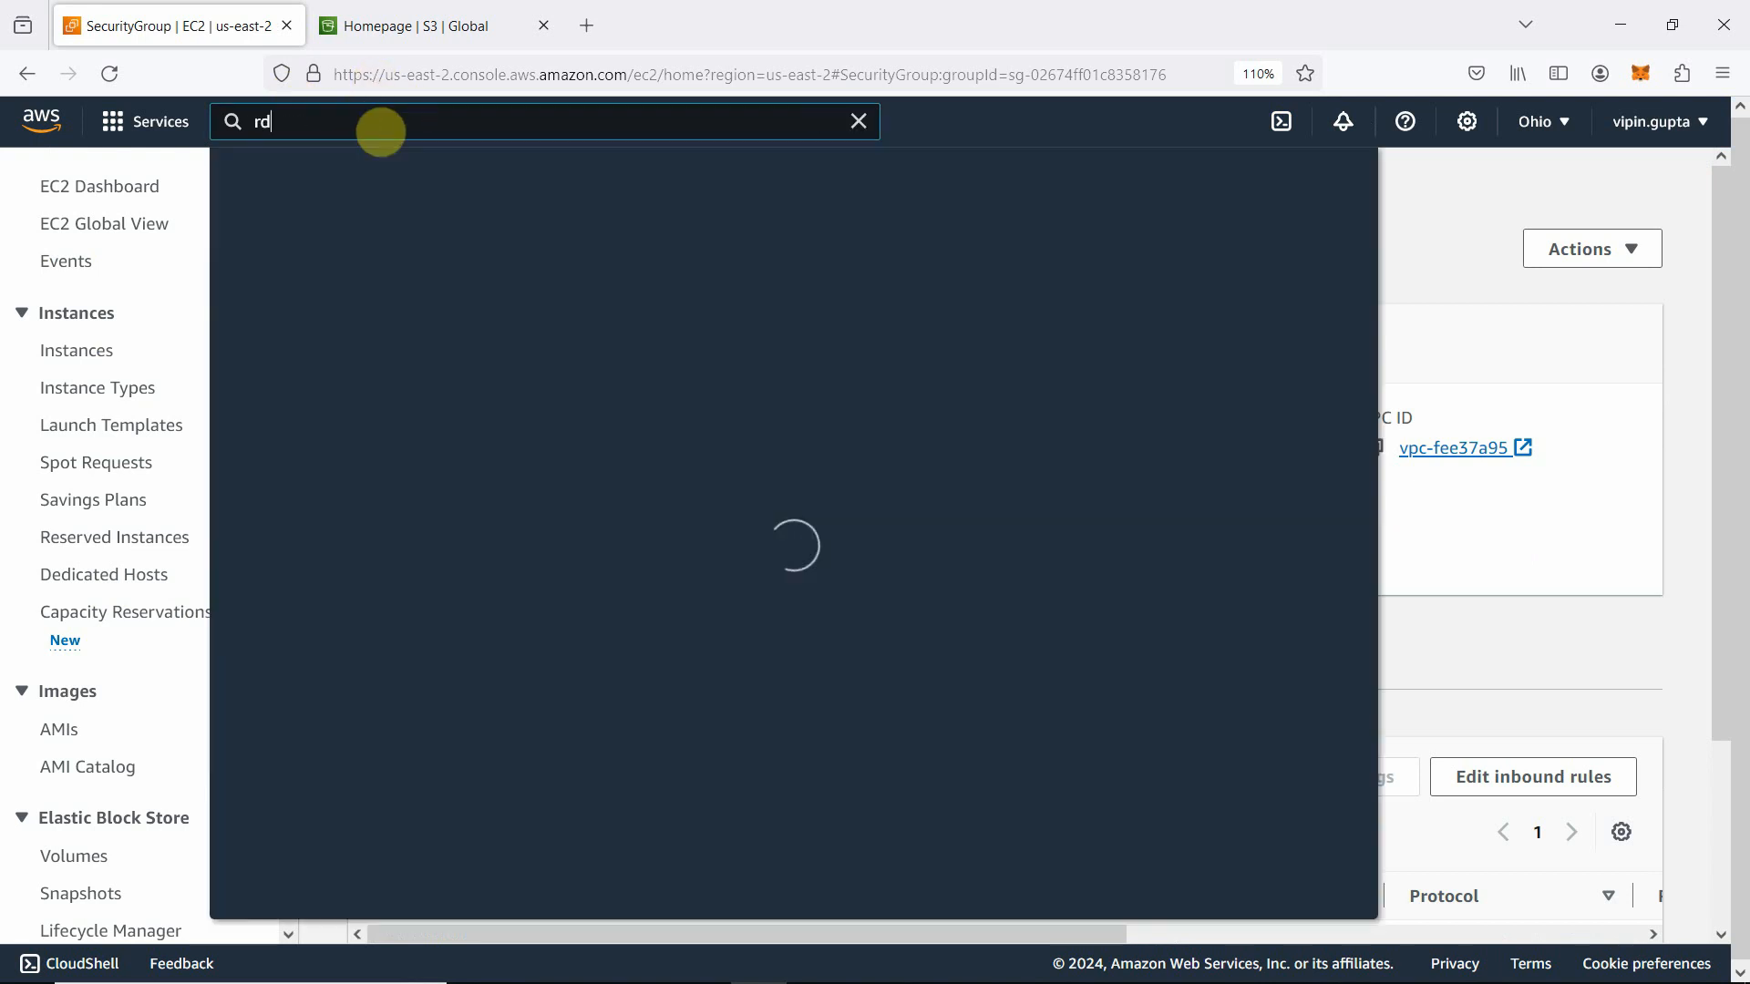
type("s")
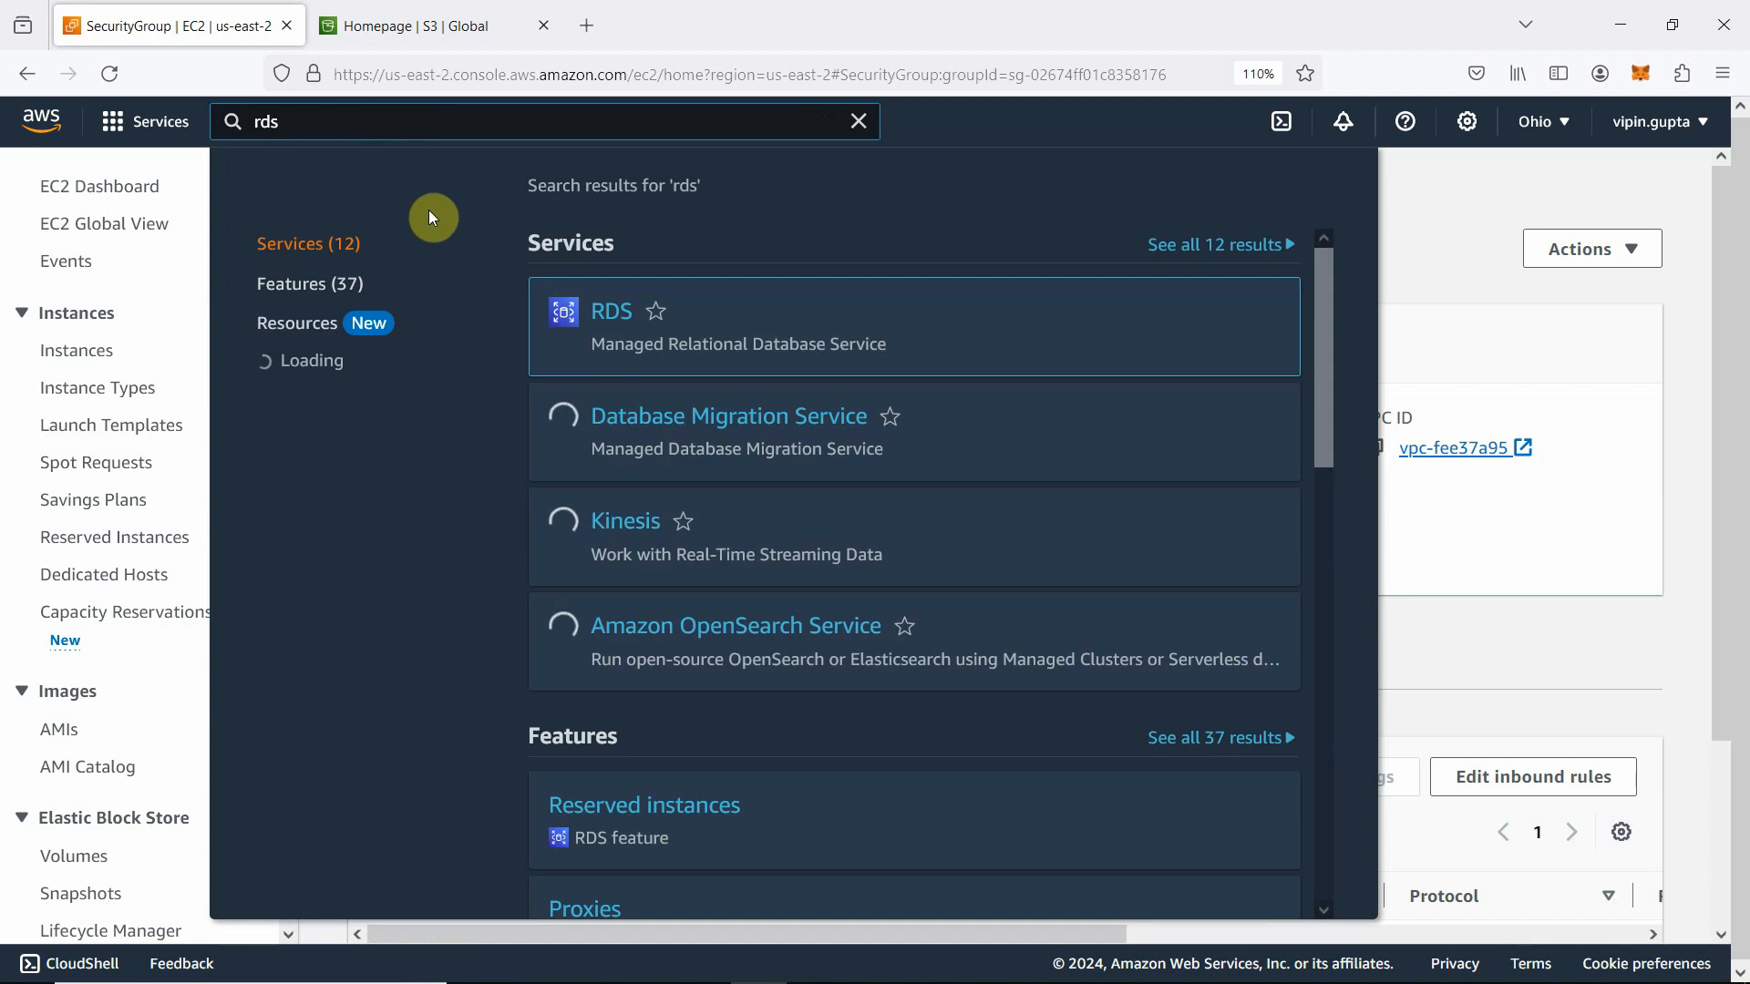
right_click(609, 314)
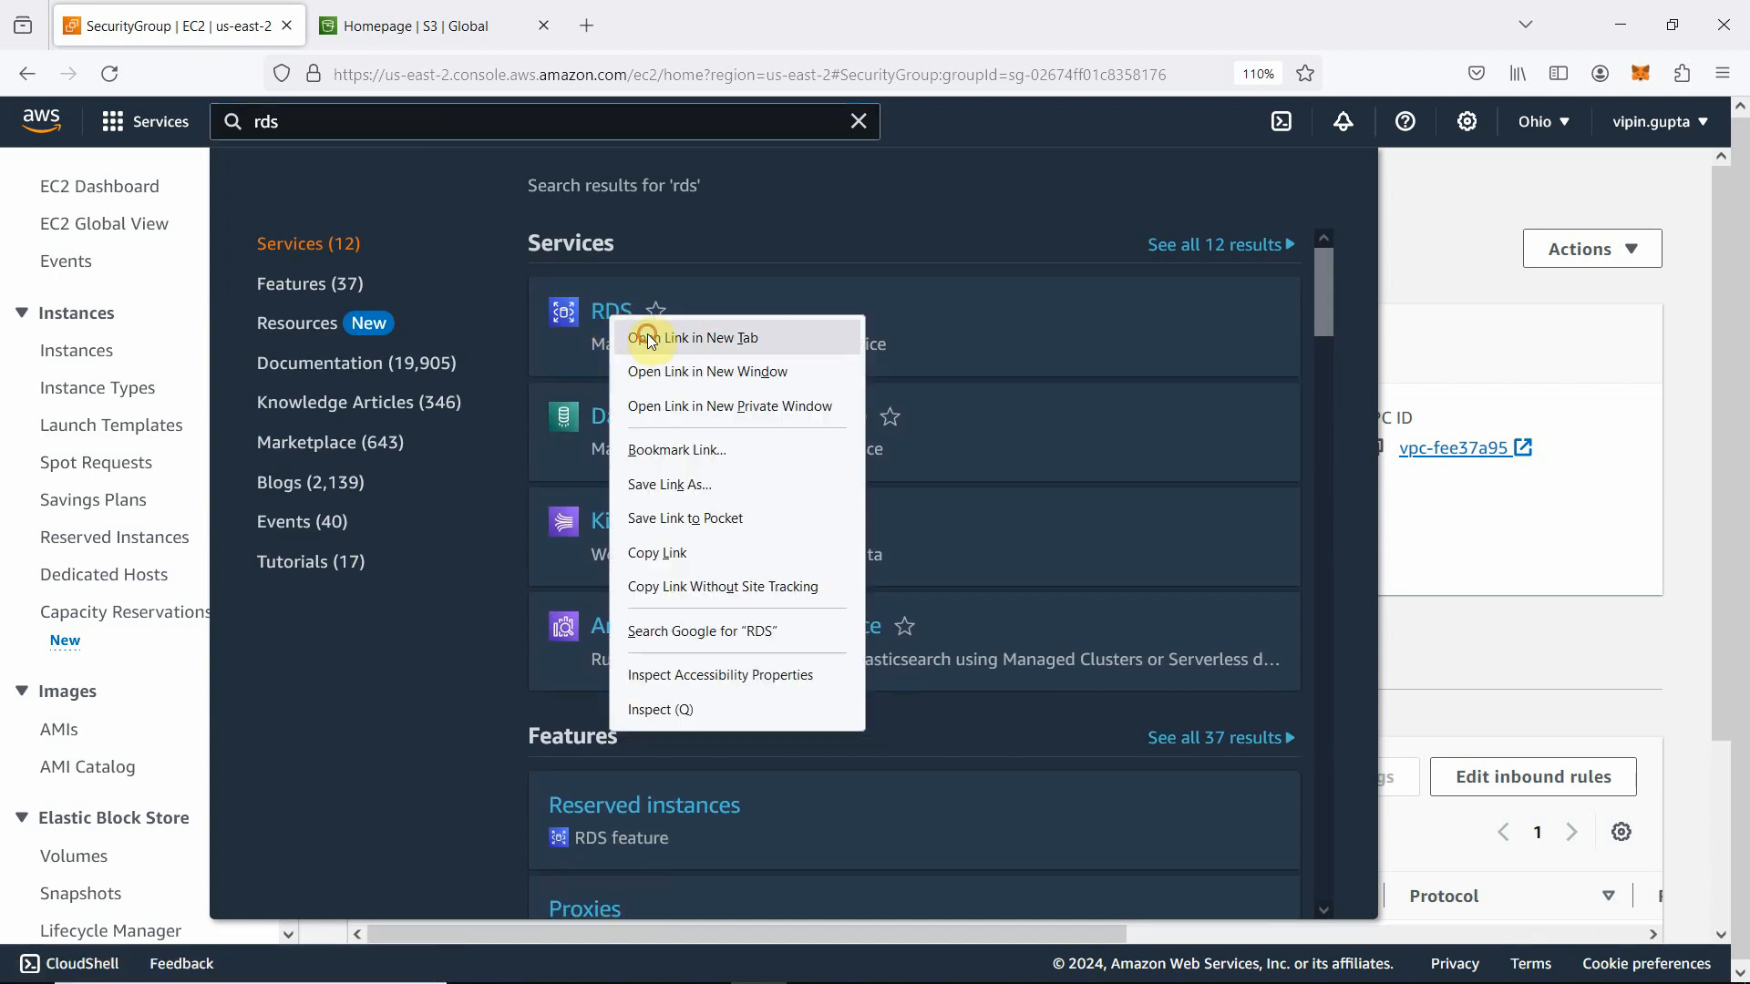
left_click(642, 337)
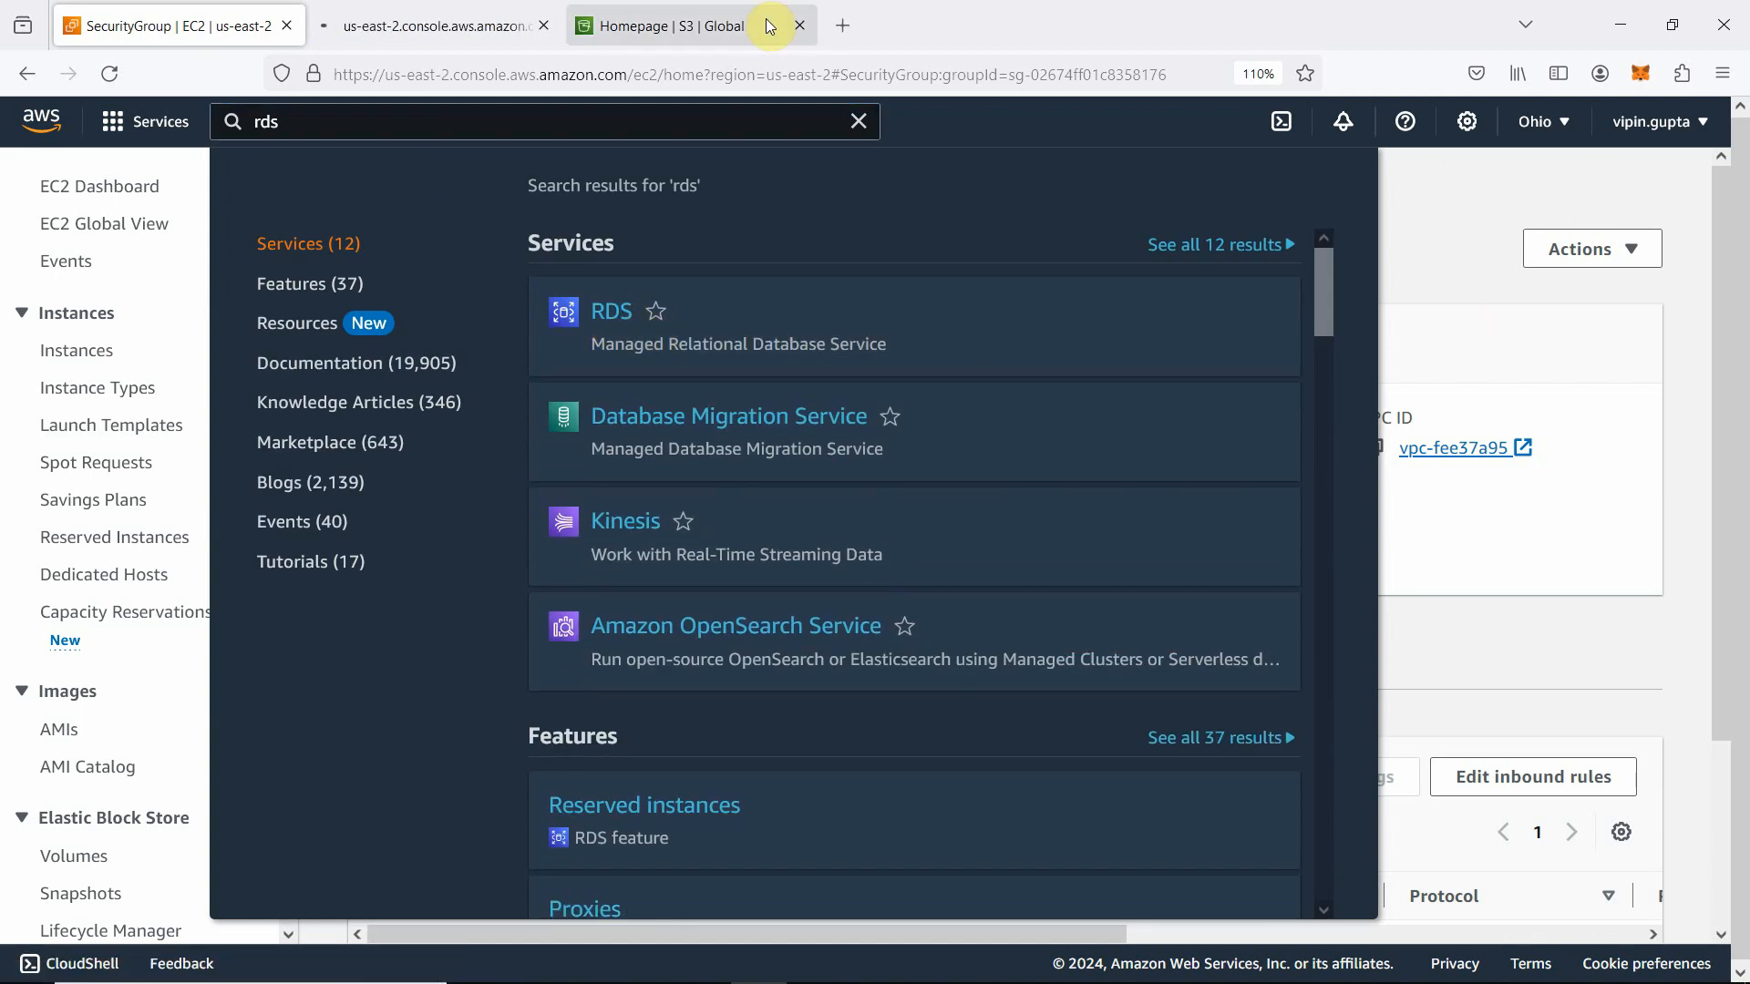
left_click(404, 32)
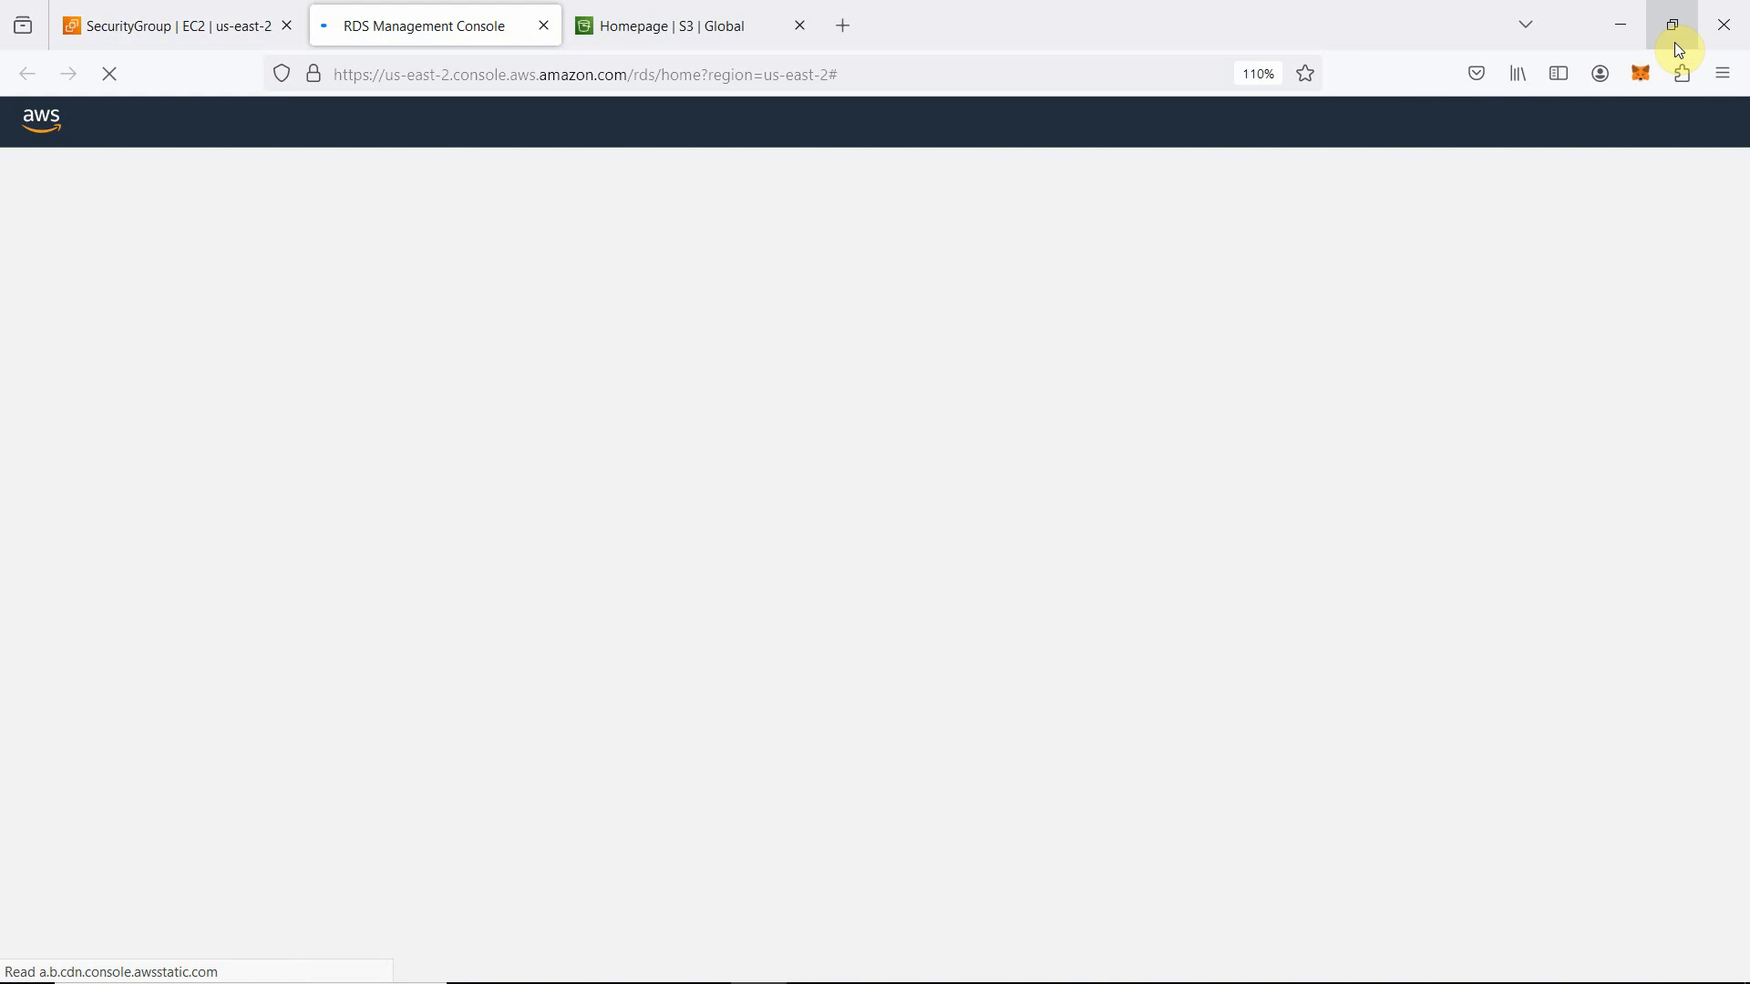
left_click(1627, 33)
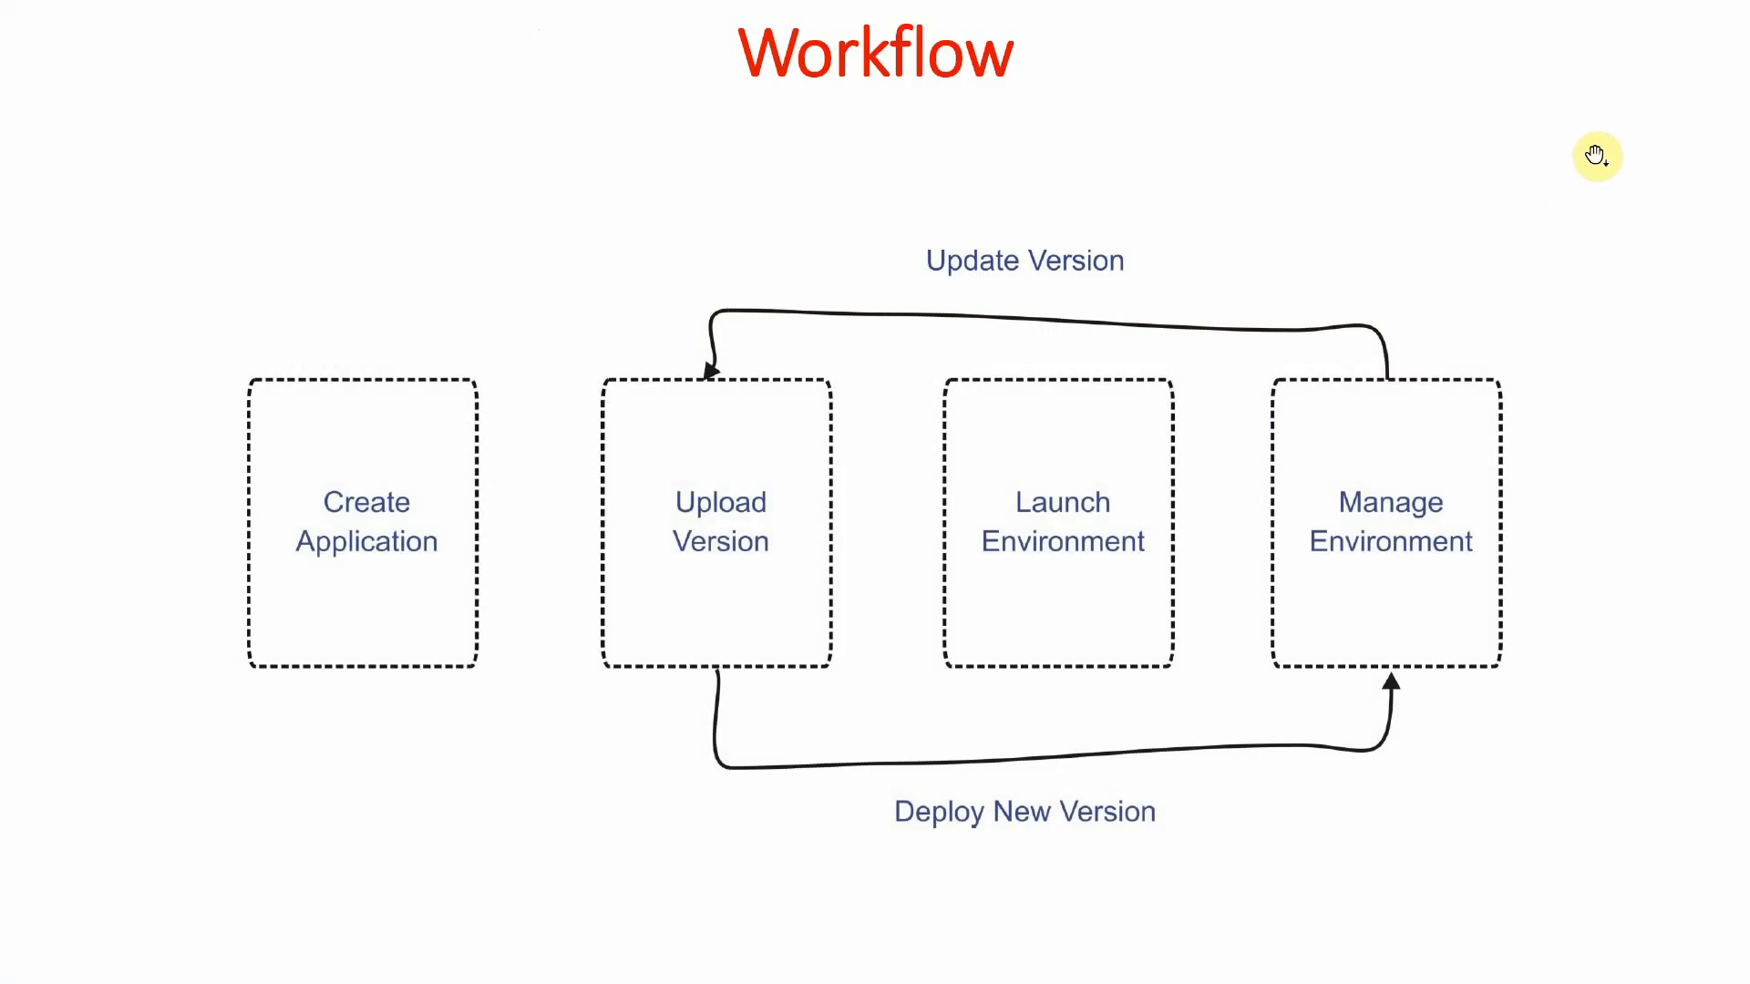
Step: Leave the full-screen Workflow slide, minimize the PDF reader and open the Desktop folder in File Explorer
key("Escape")
left_click(1634, 22)
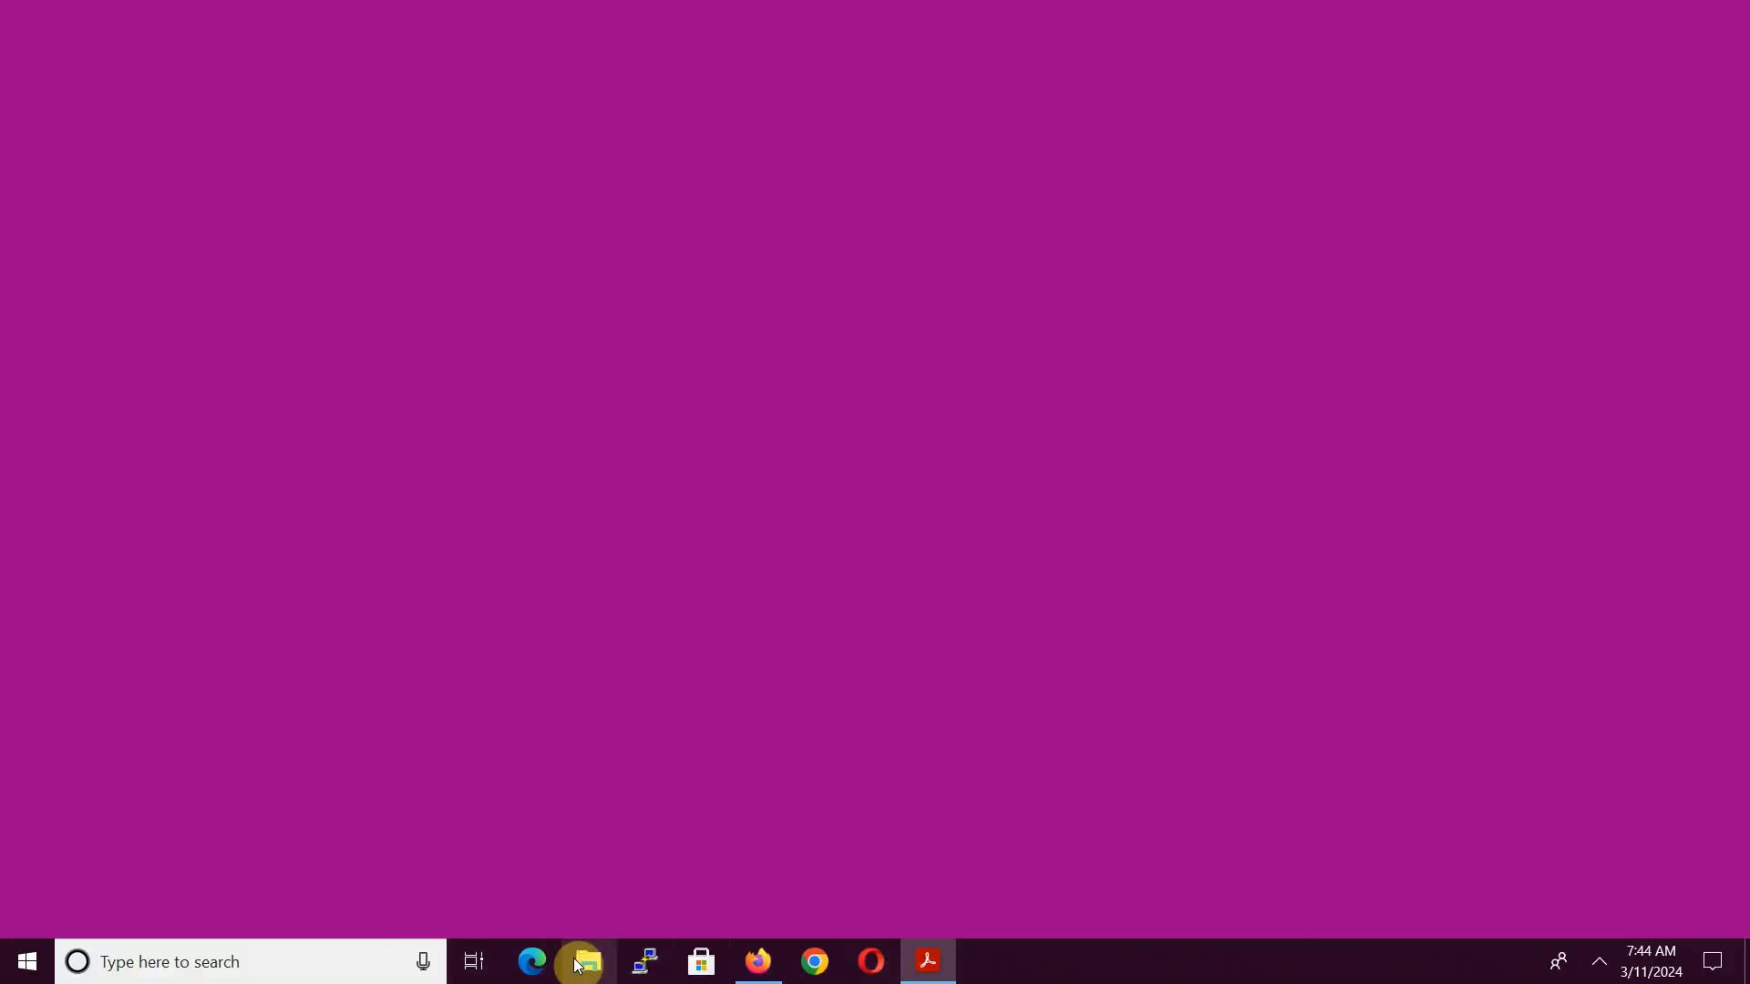
left_click(590, 961)
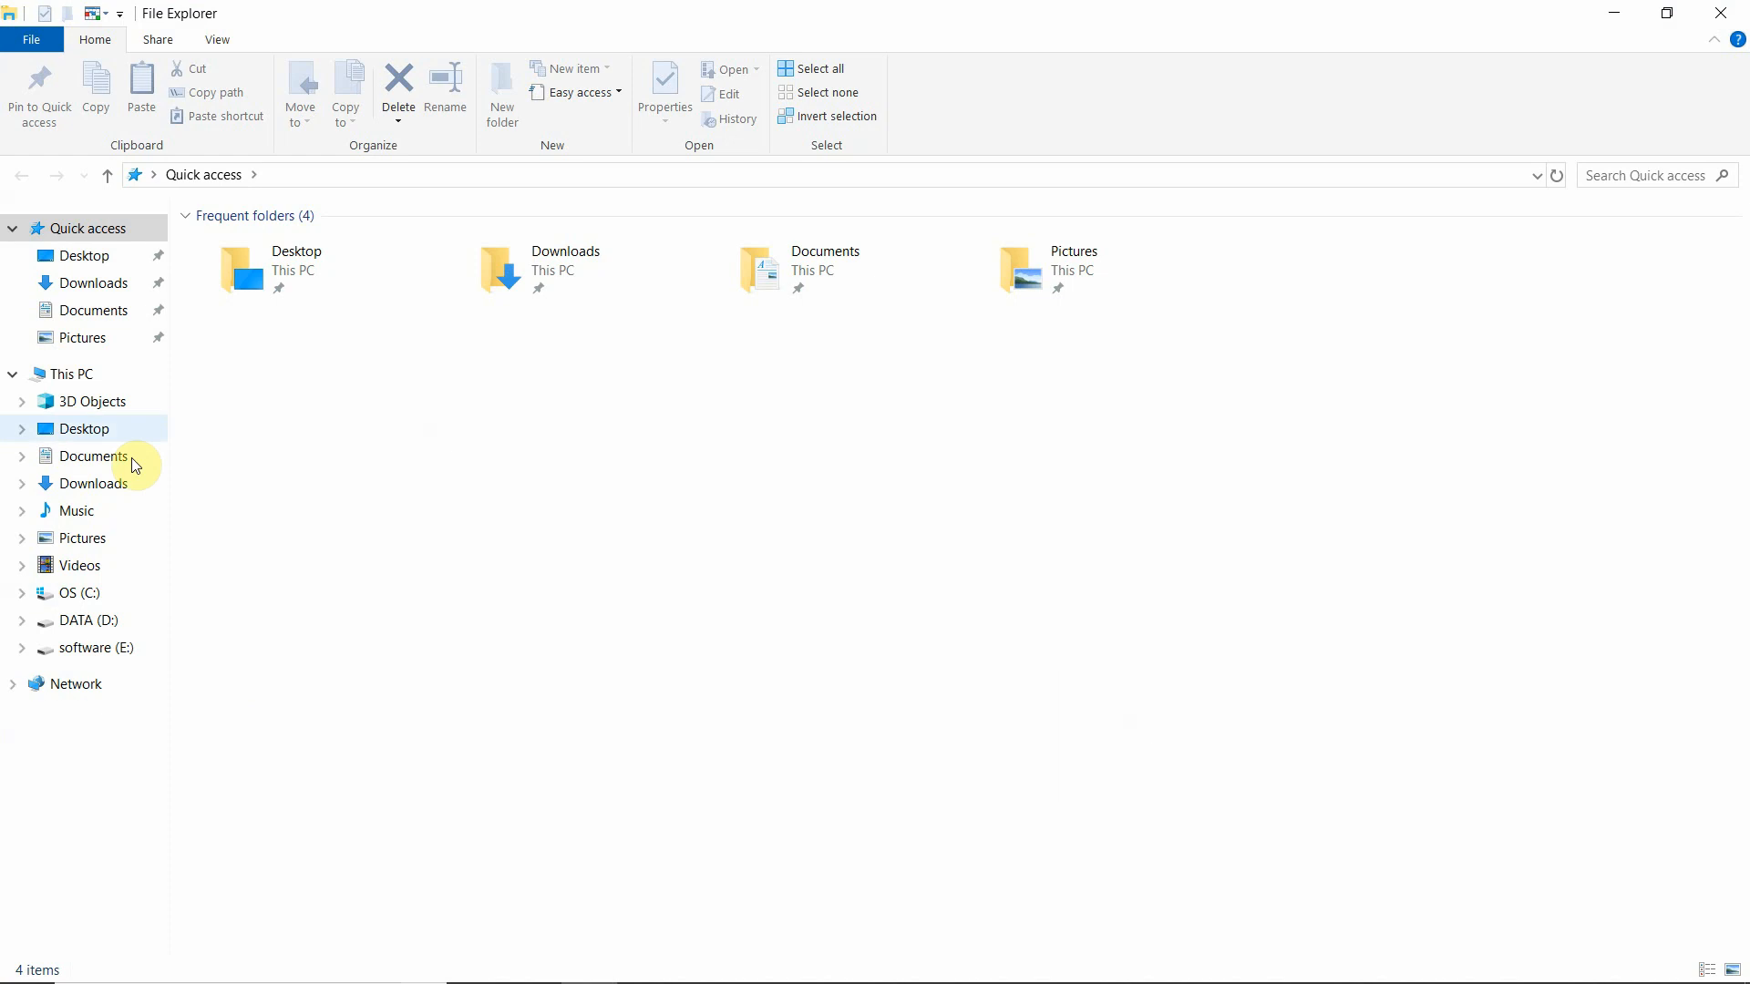
left_click(84, 429)
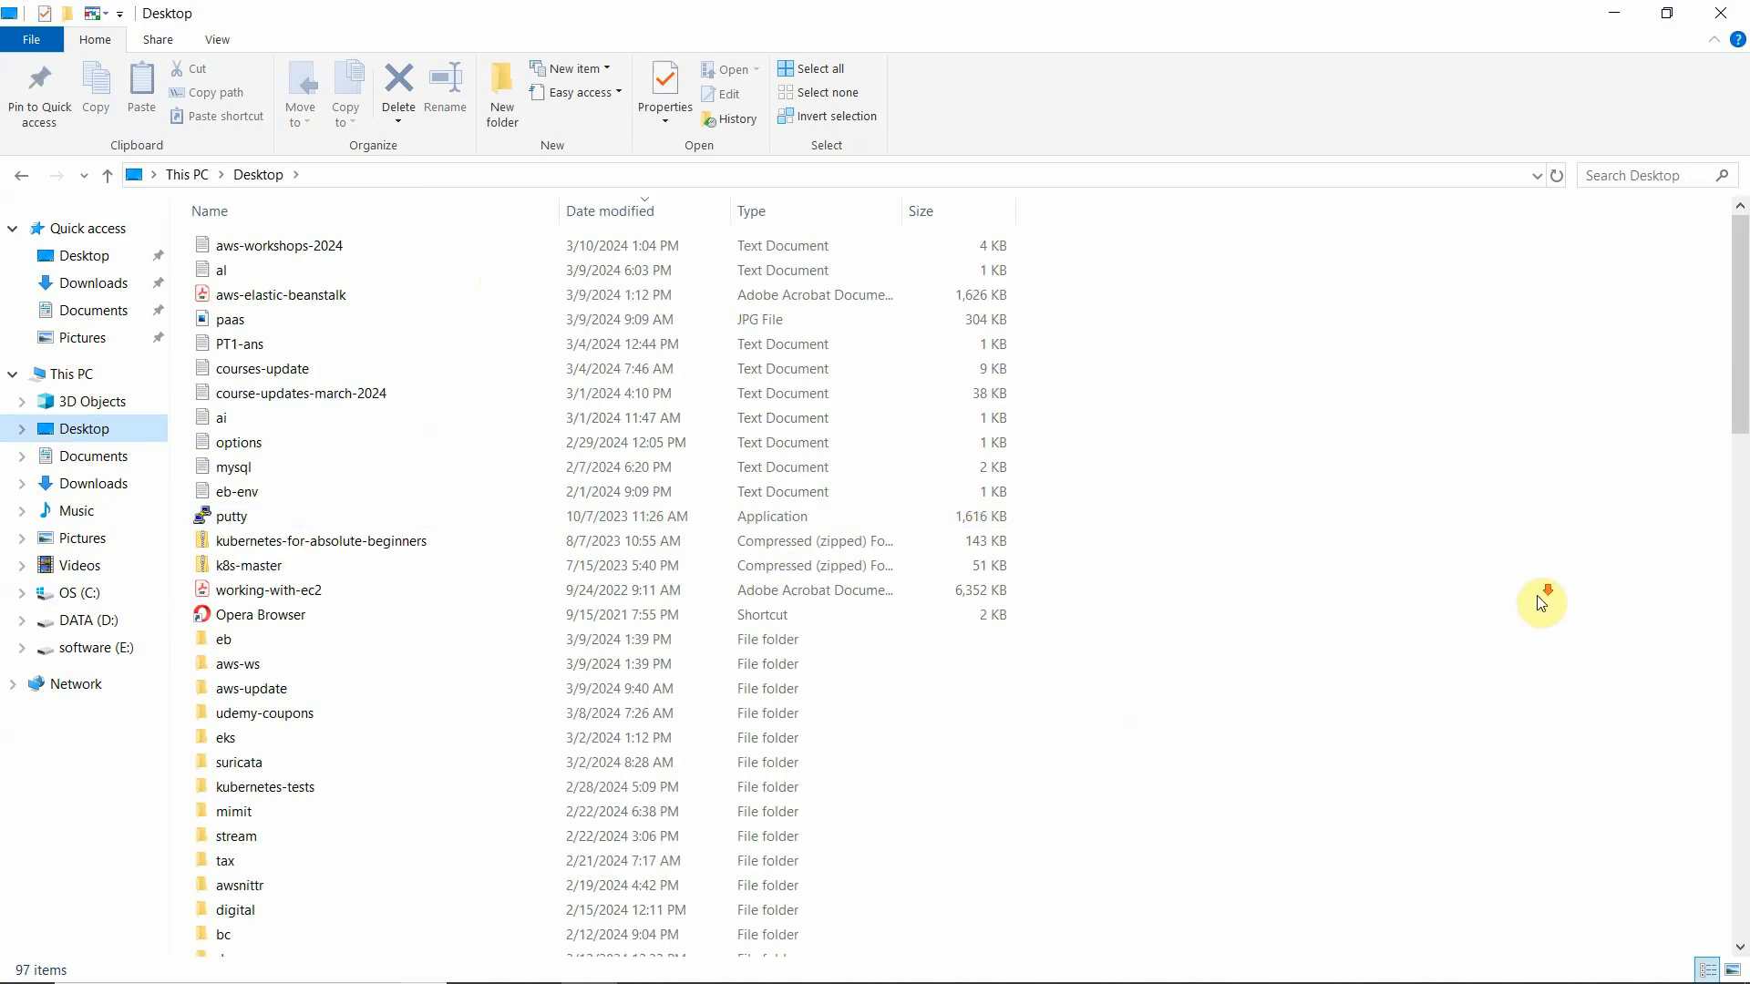
Step: Find the eb-env text file in the Desktop folder, open it in Notepad and close File Explorer
scroll(1545, 602, "down", 11)
scroll(1550, 620, "down", 12)
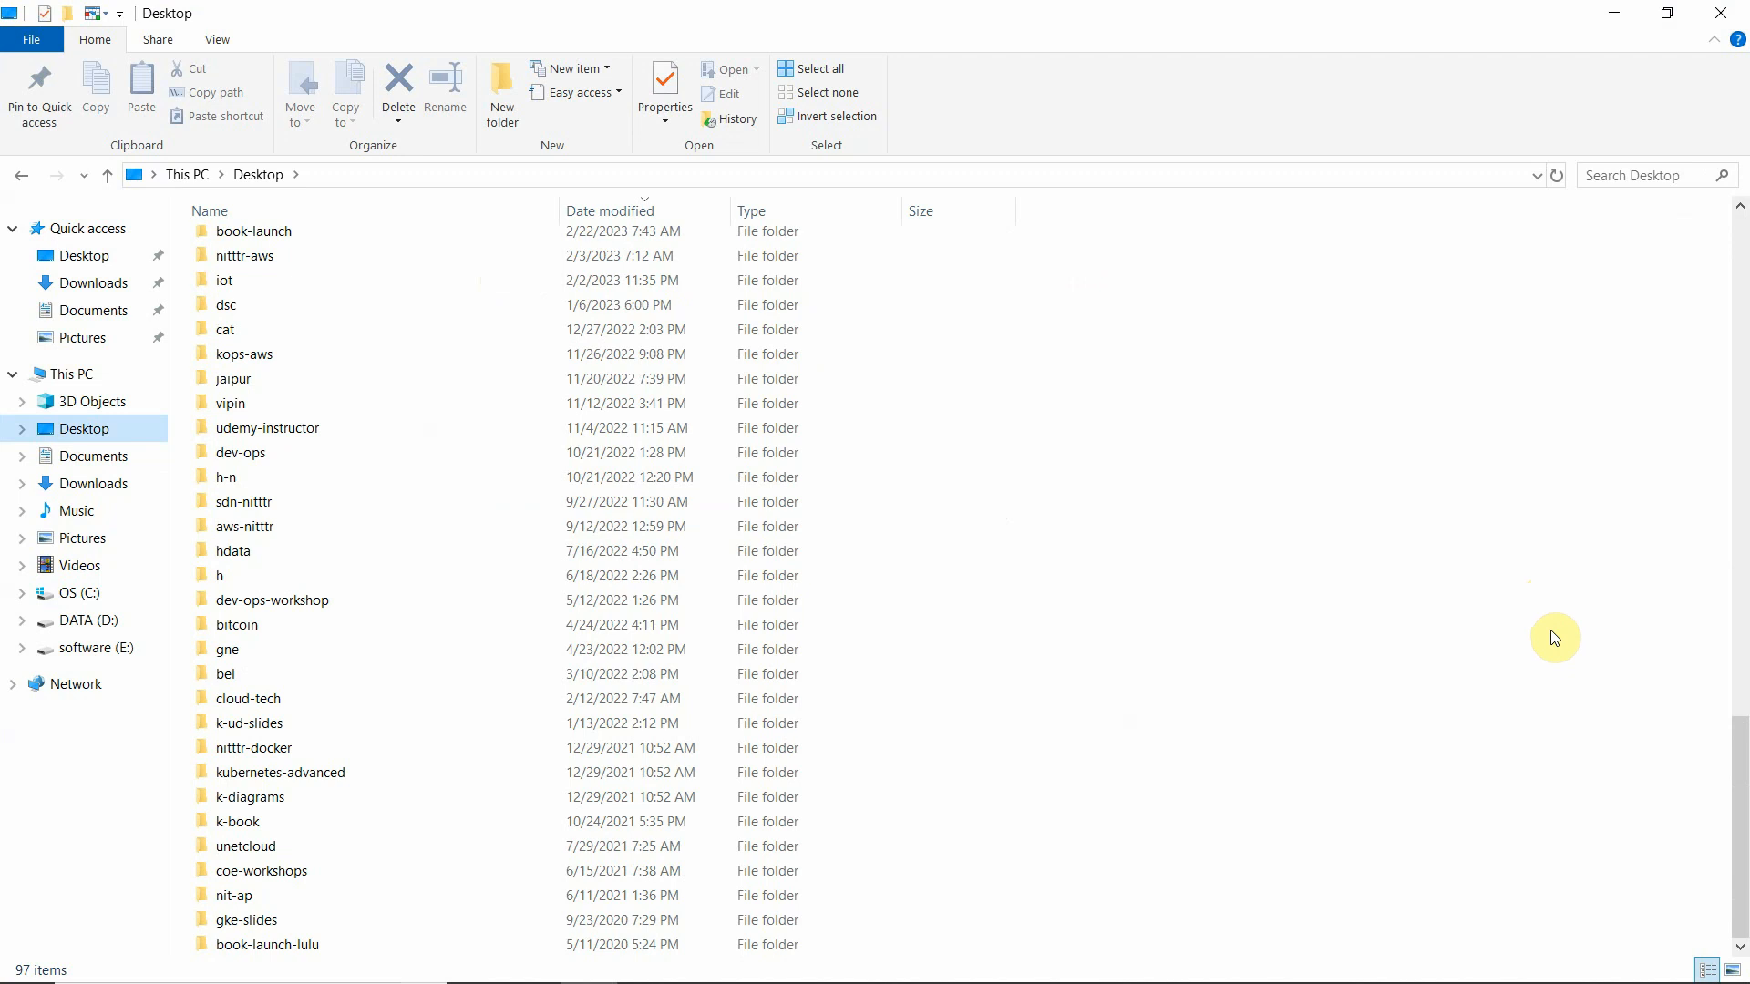
scroll(1556, 638, "up", 15)
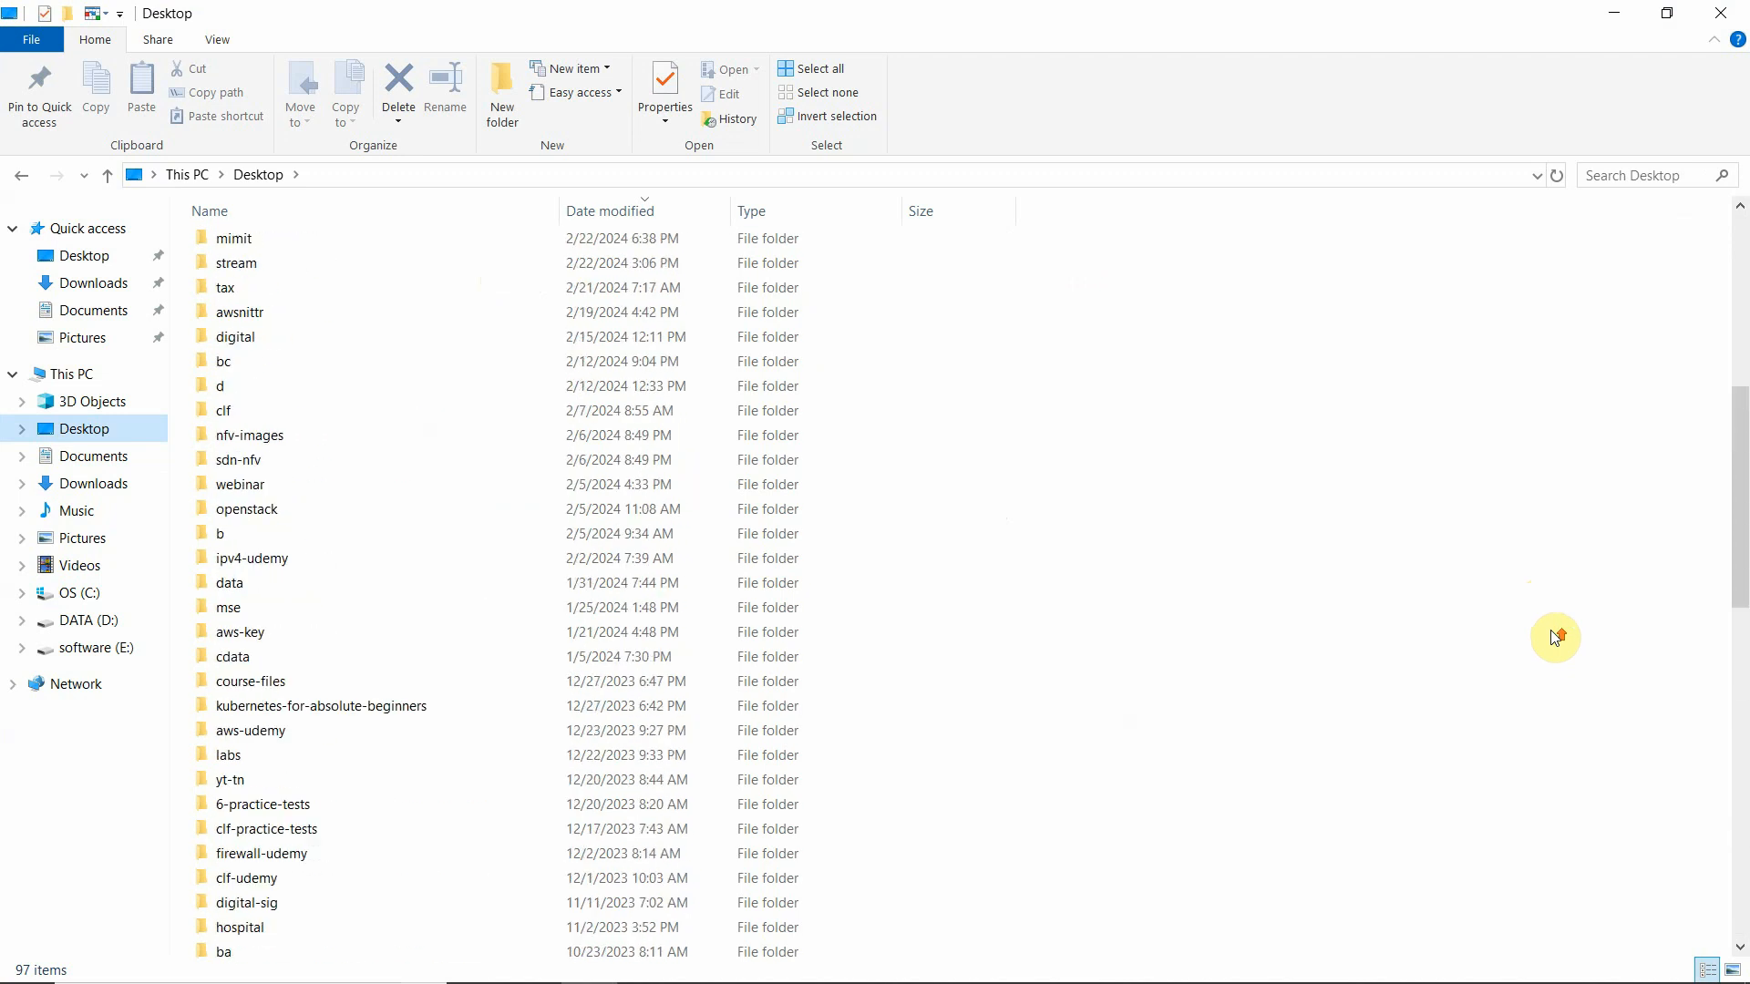
scroll(1556, 638, "up", 6)
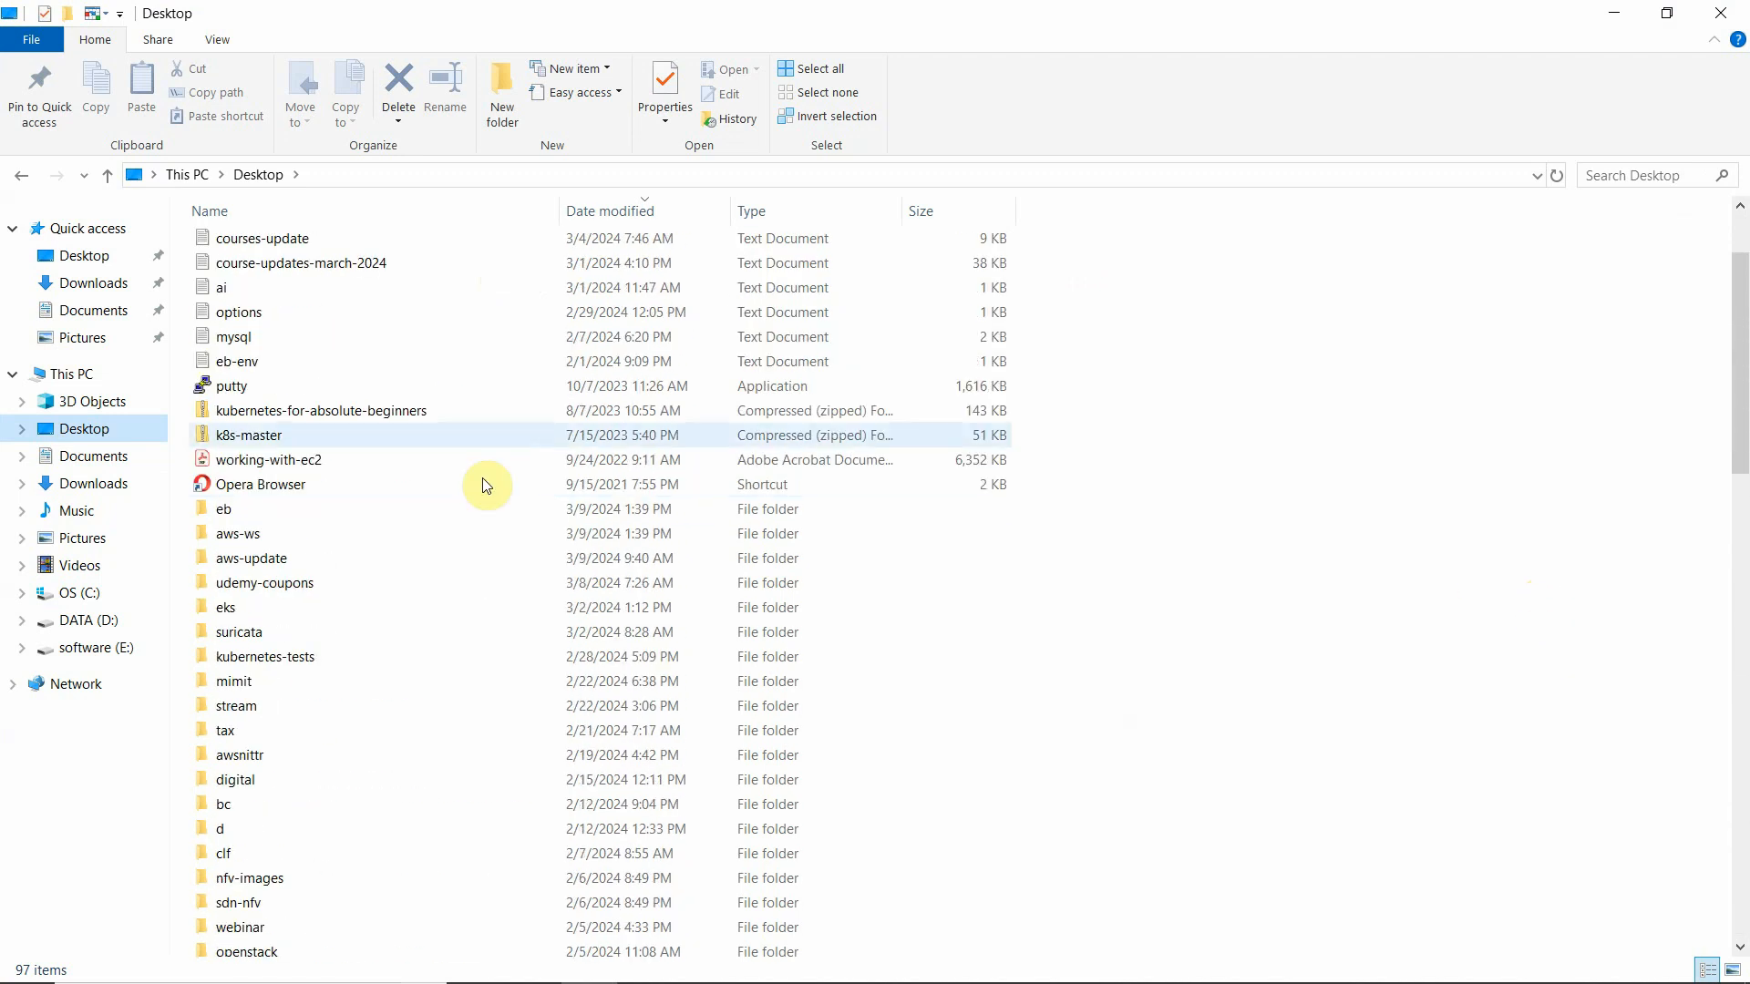
double_click(222, 359)
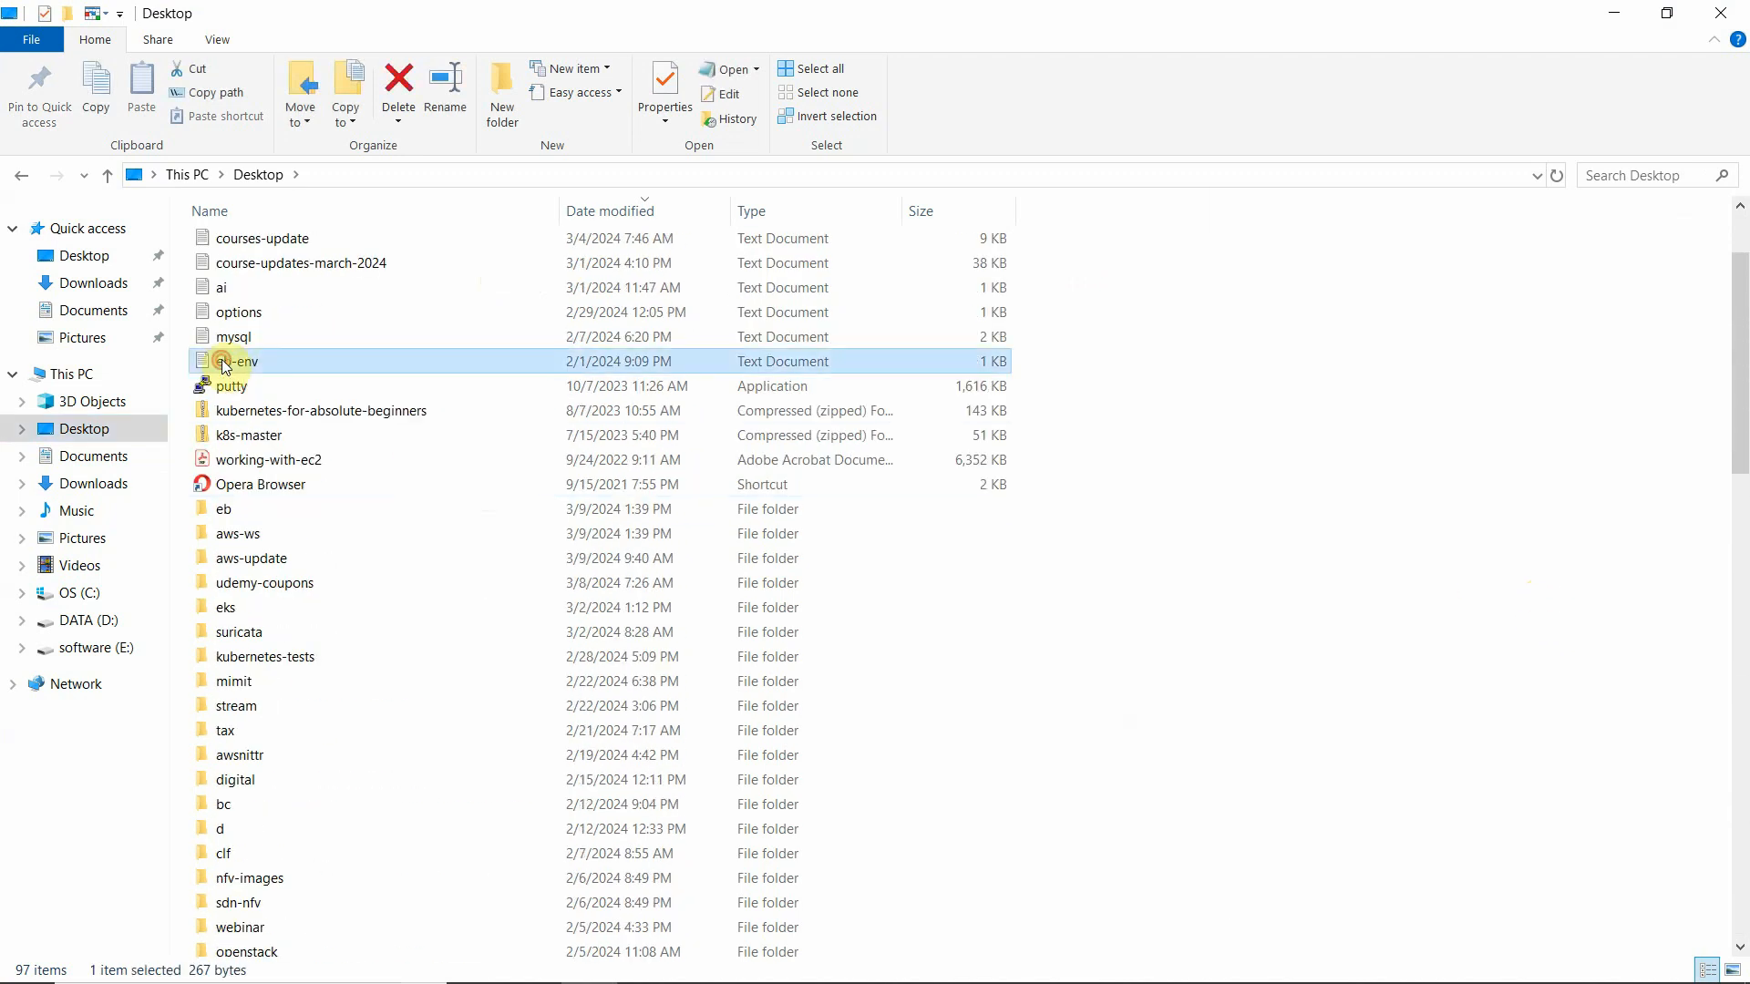
left_click(969, 20)
left_click(1725, 11)
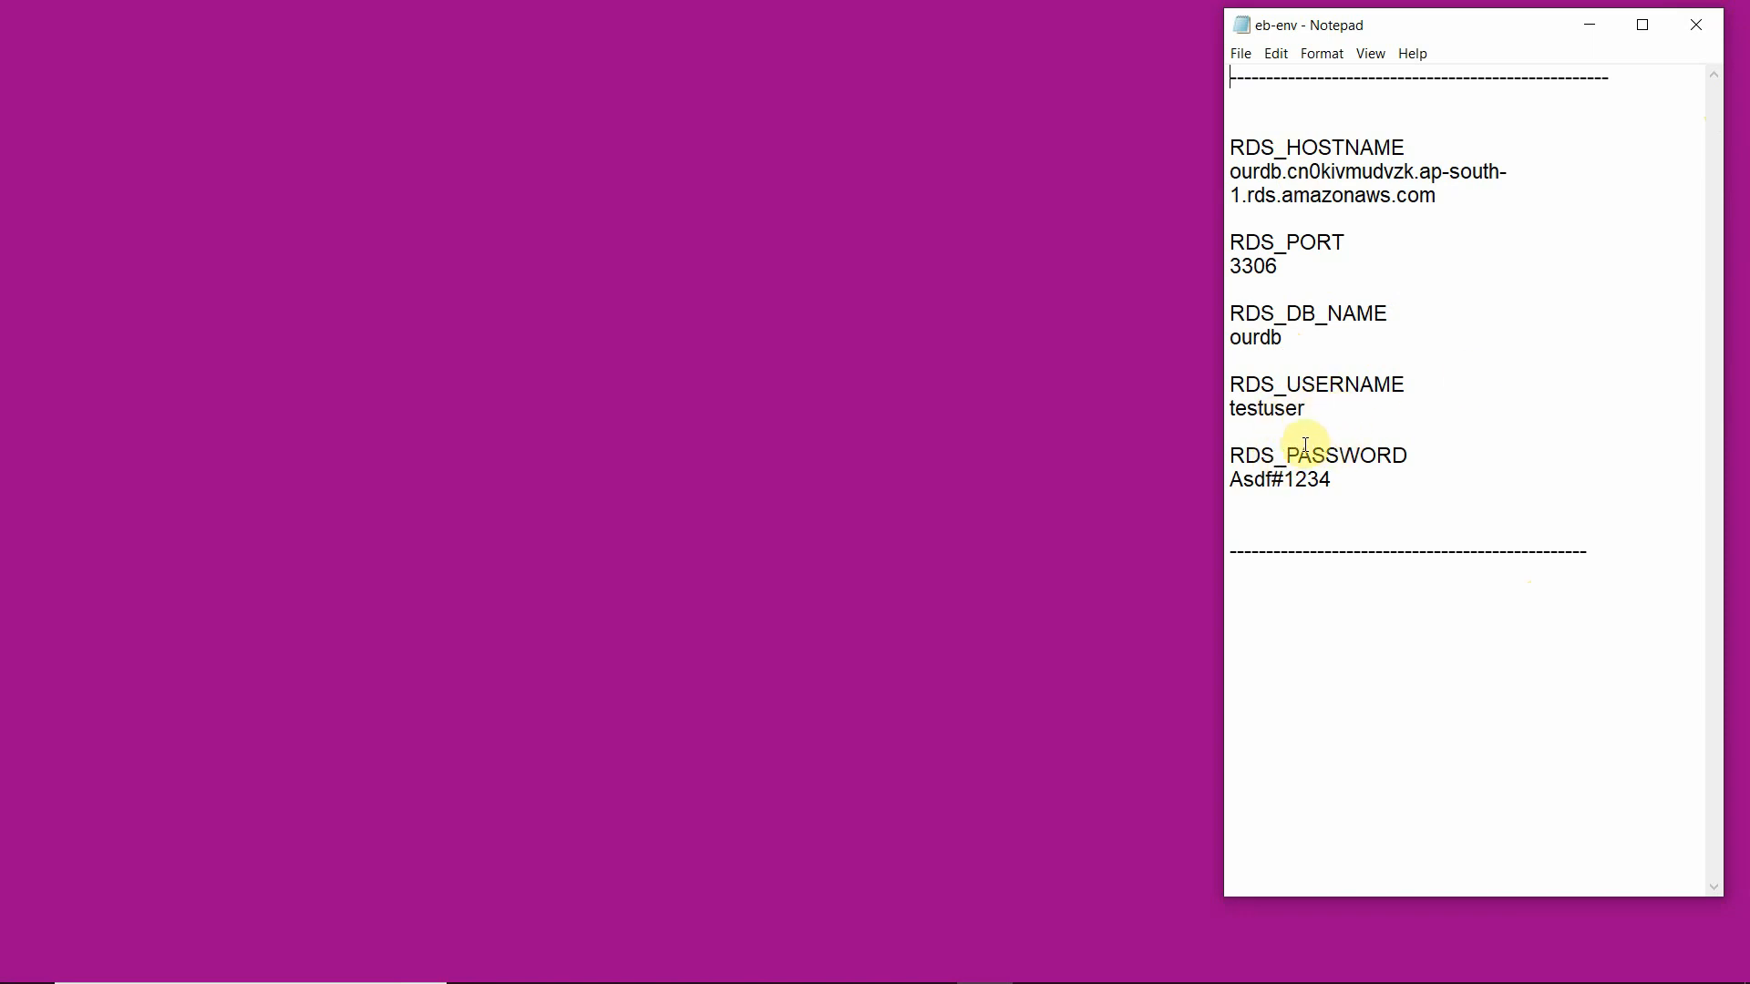
Step: Switch to the RDS console in Firefox, dismiss the Aurora I/O-Optimized banner and start creating a database
key("alt+Tab")
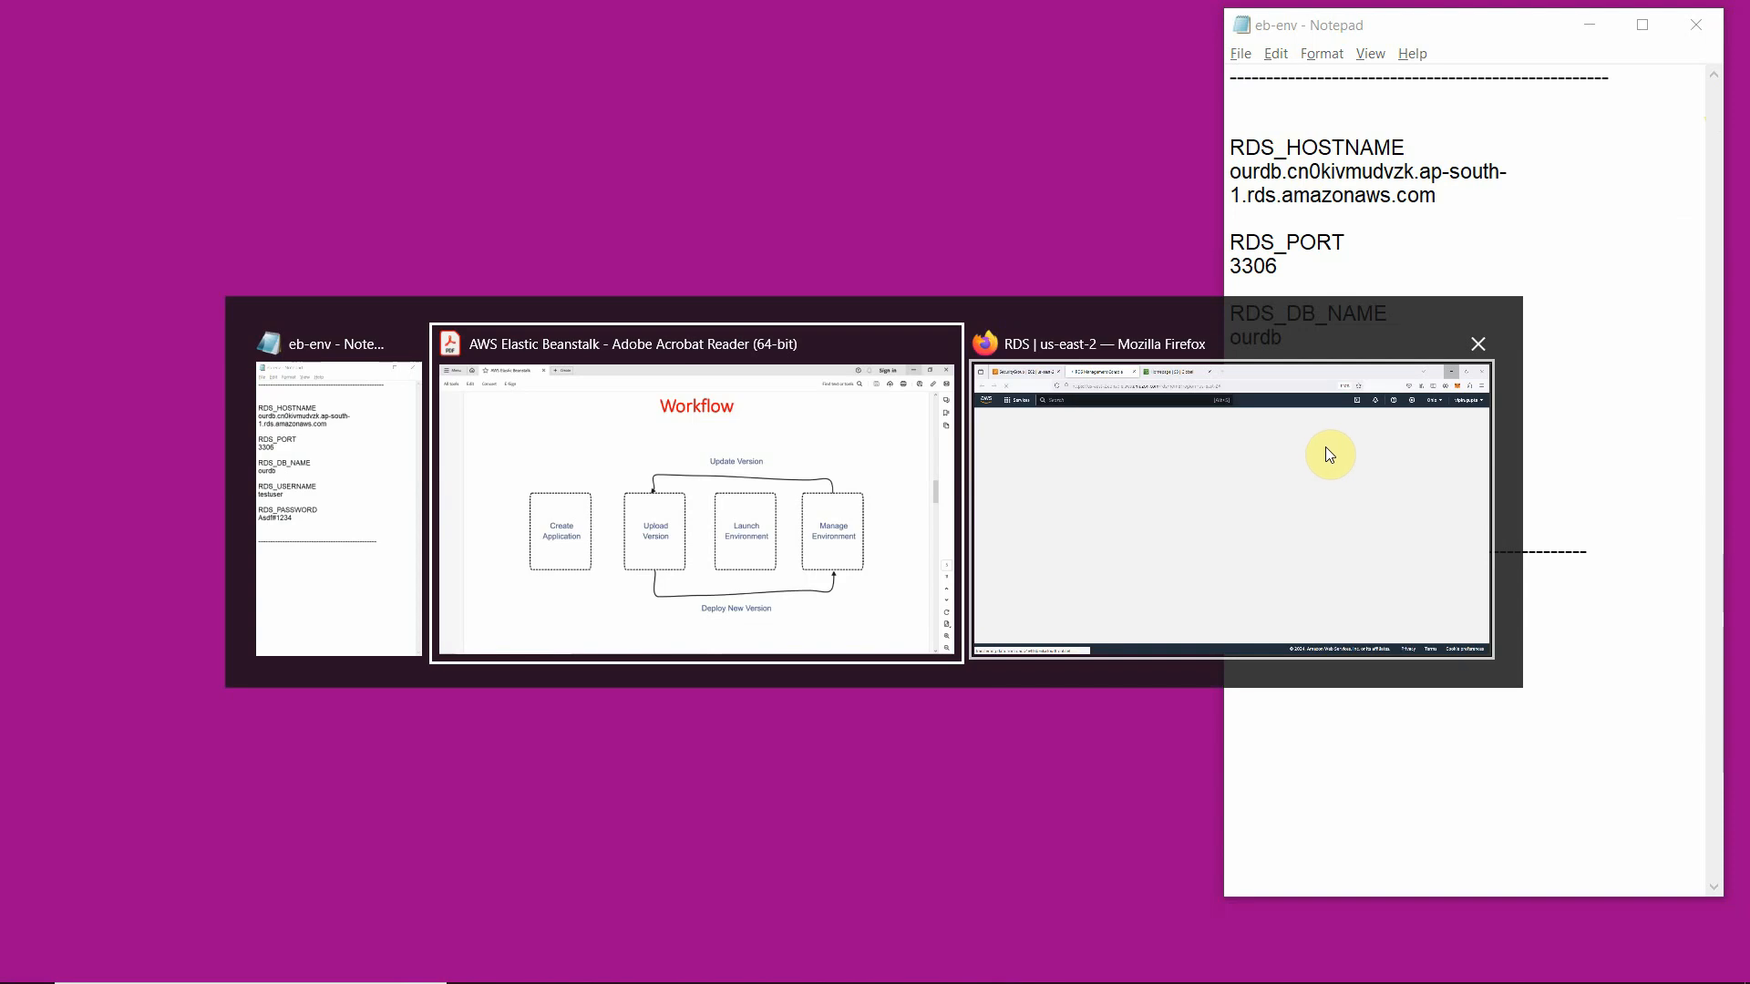
left_click(1331, 444)
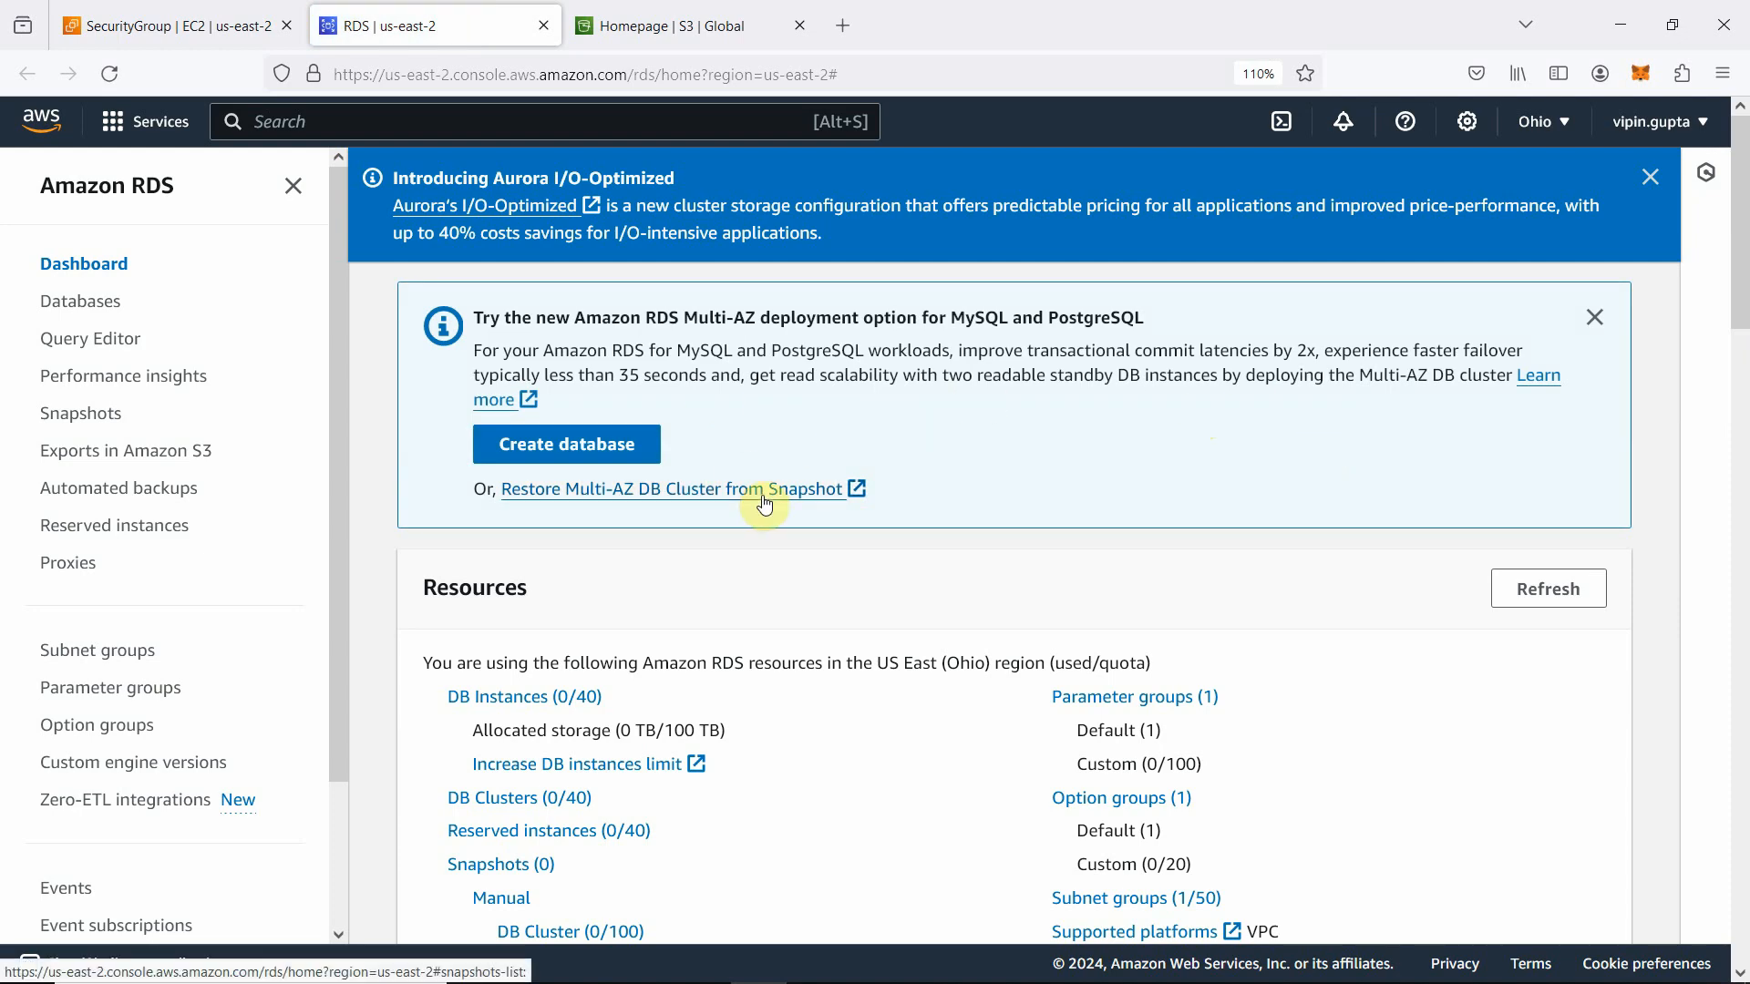
left_click(1651, 181)
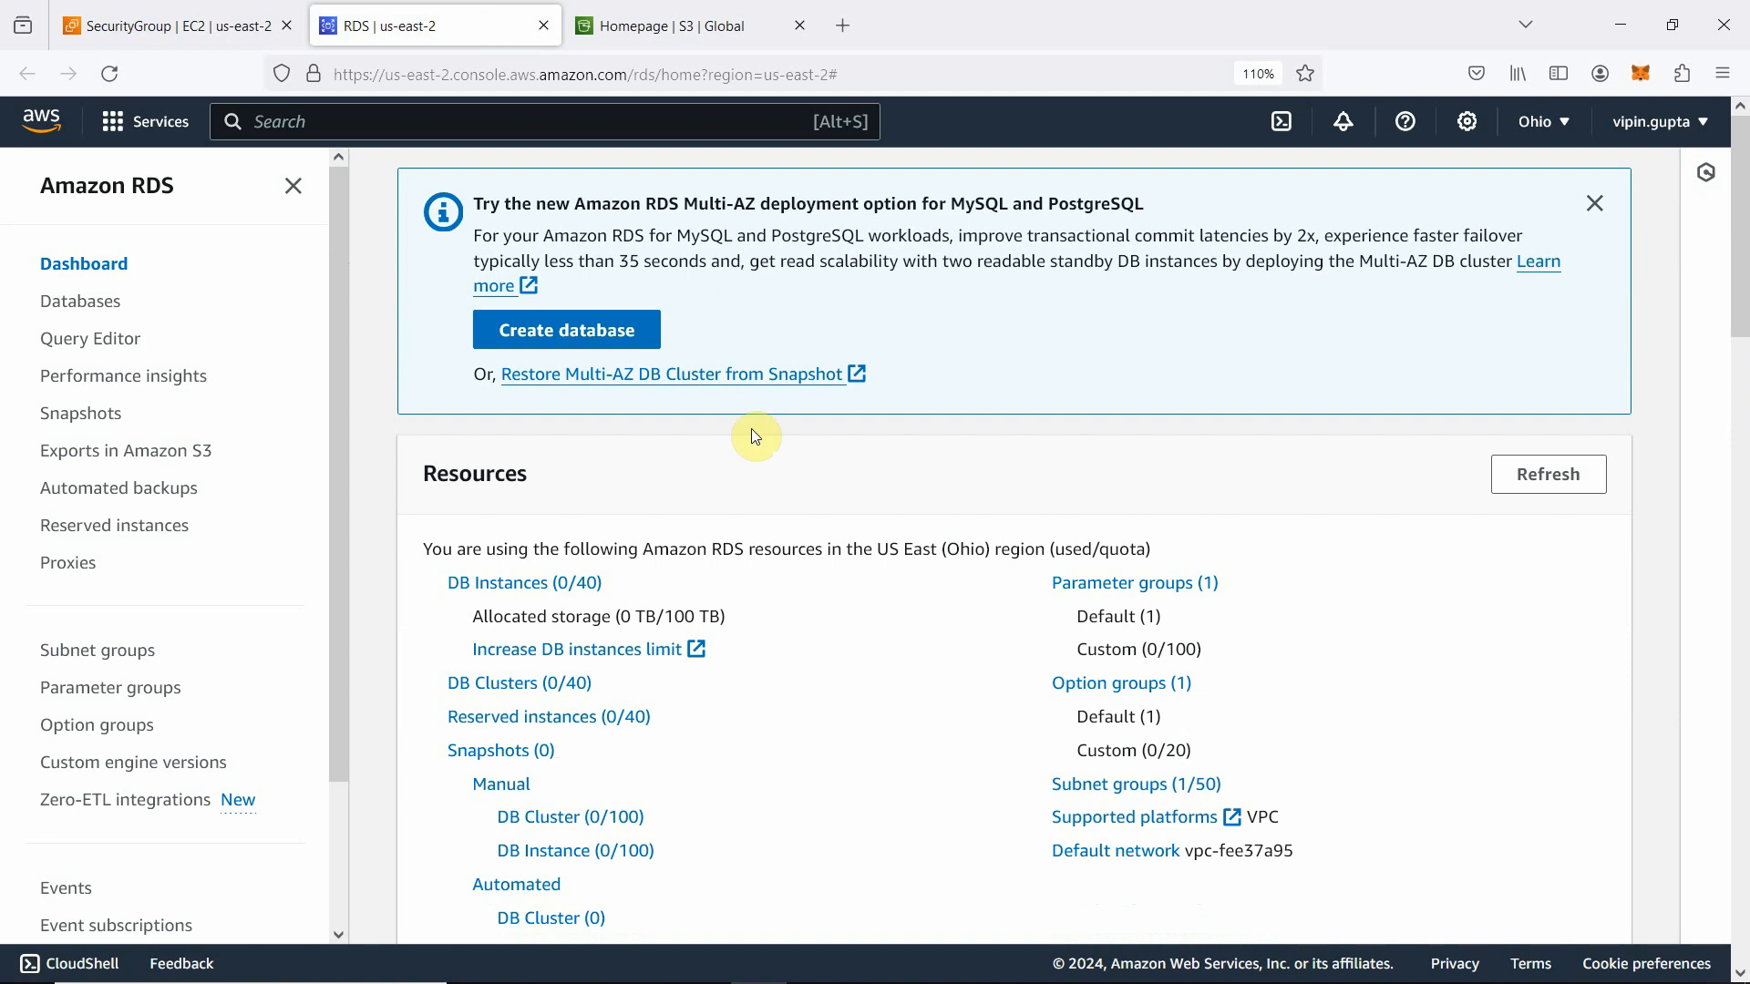
left_click(570, 343)
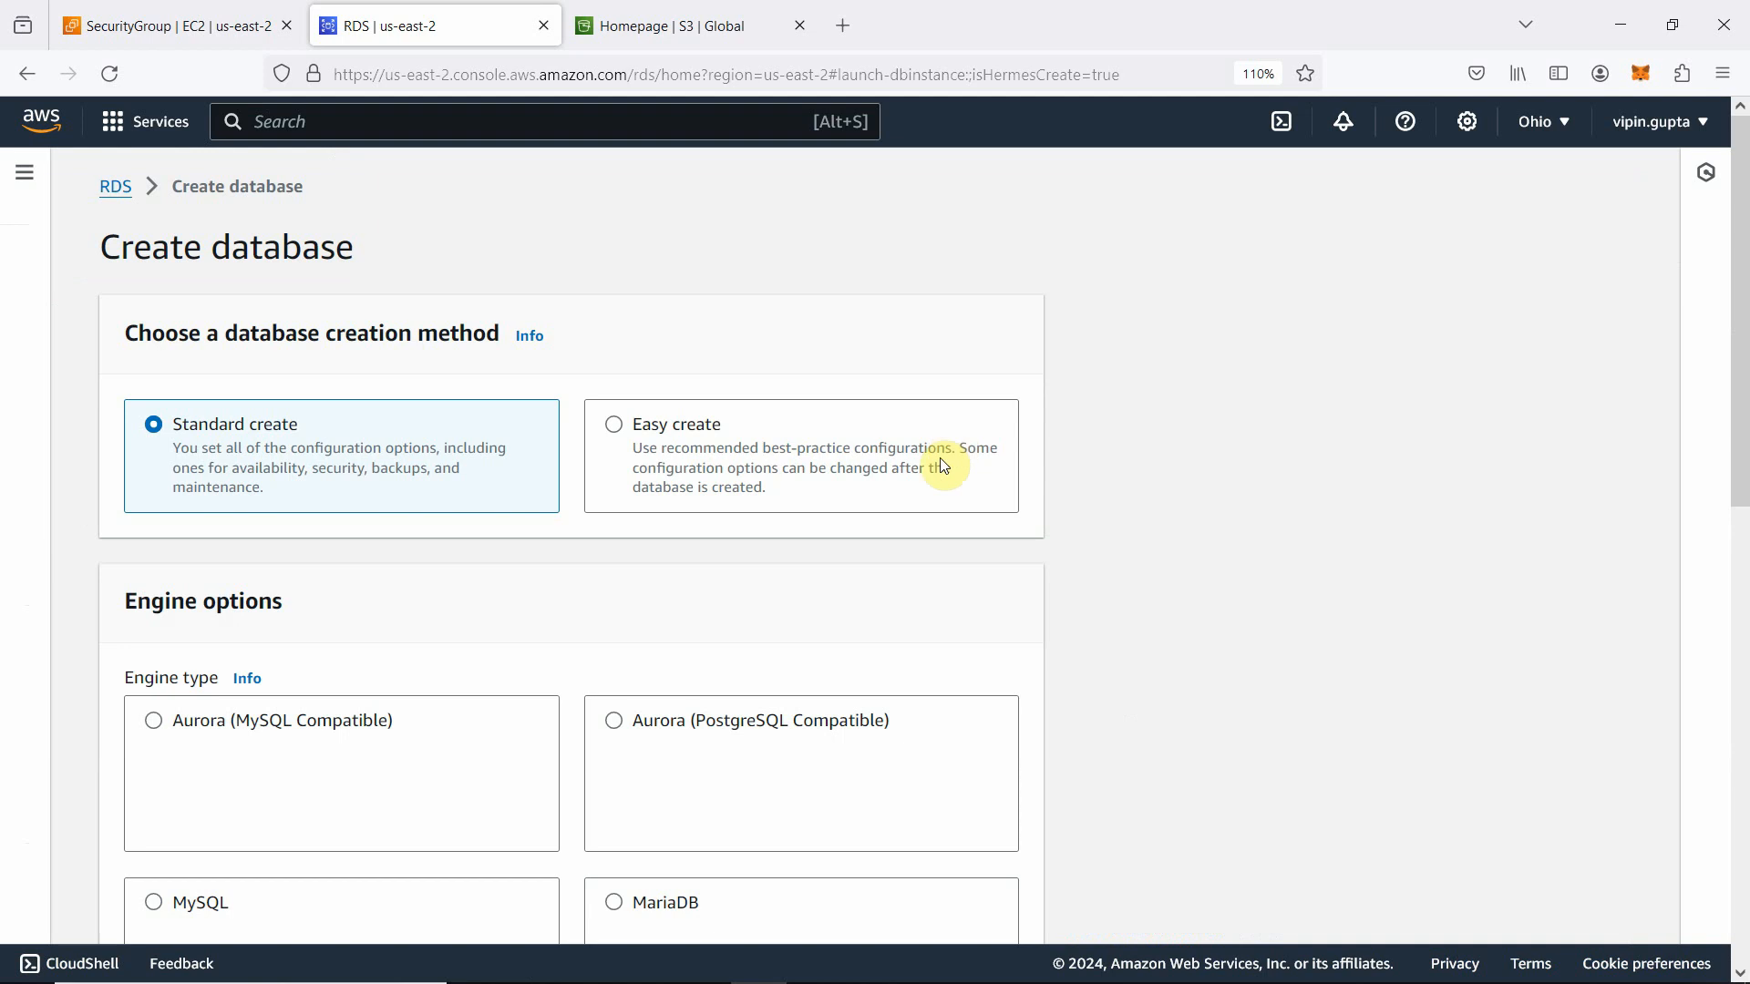
Step: Choose MySQL as the database engine type and close its help information
scroll(468, 616, "down", 3)
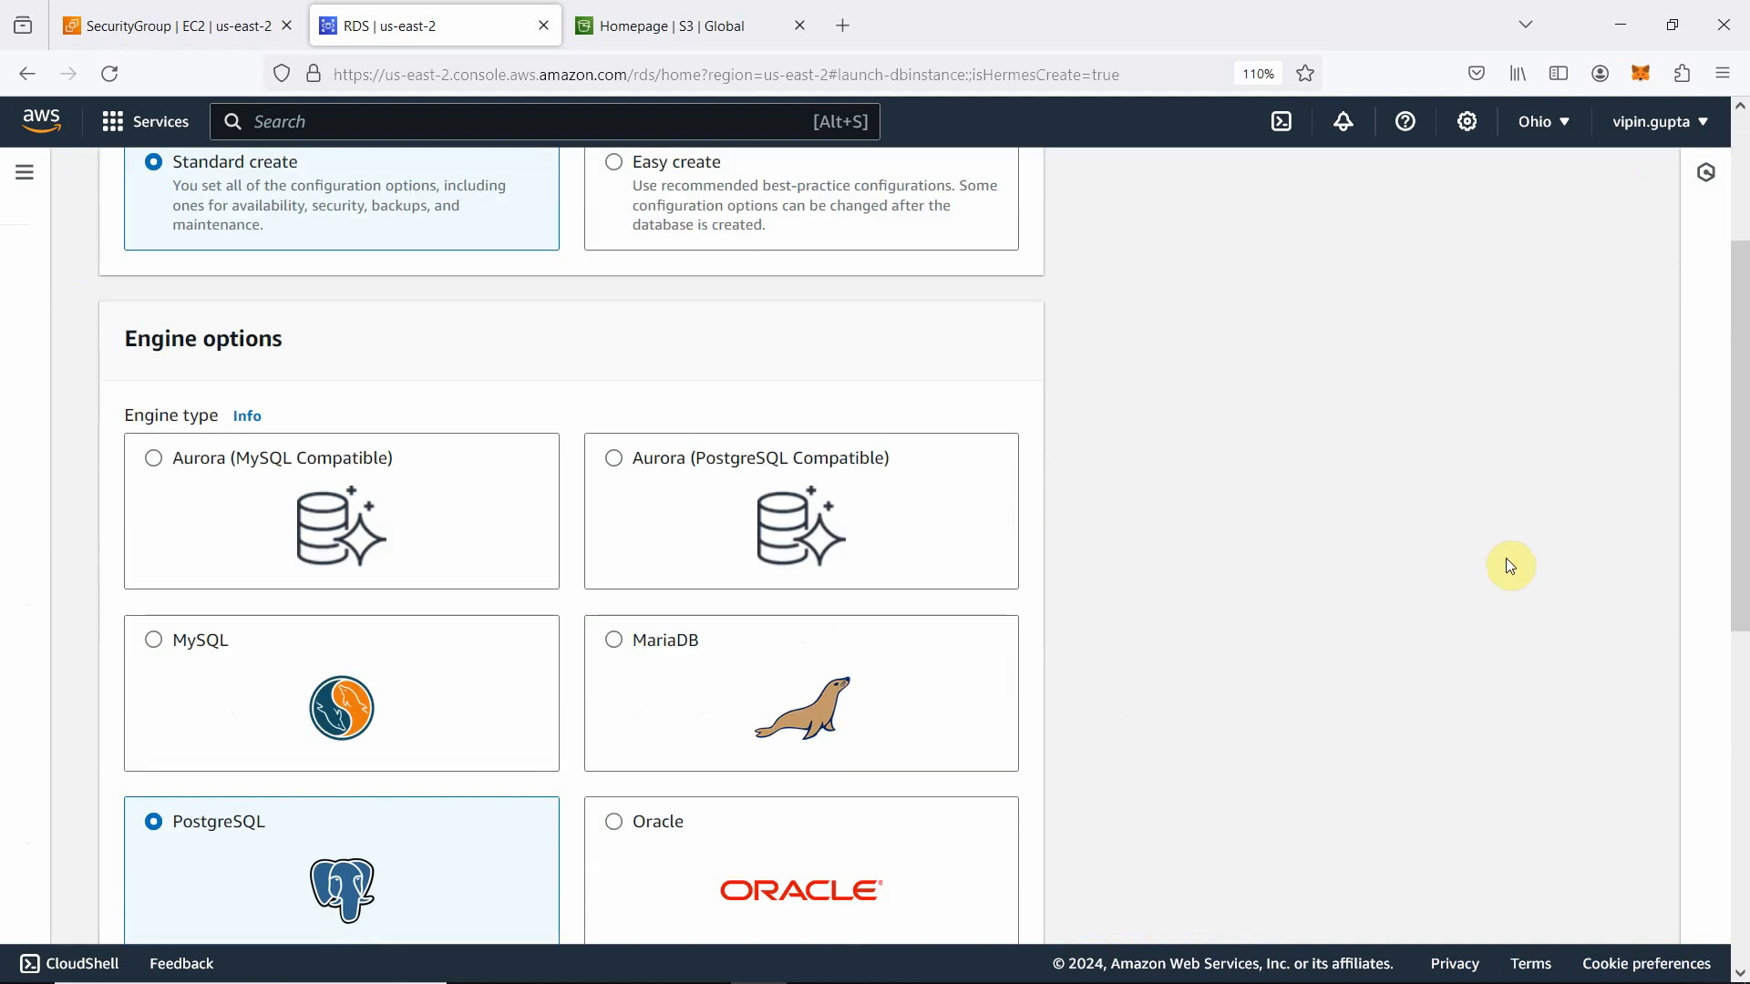
scroll(1511, 566, "down", 2)
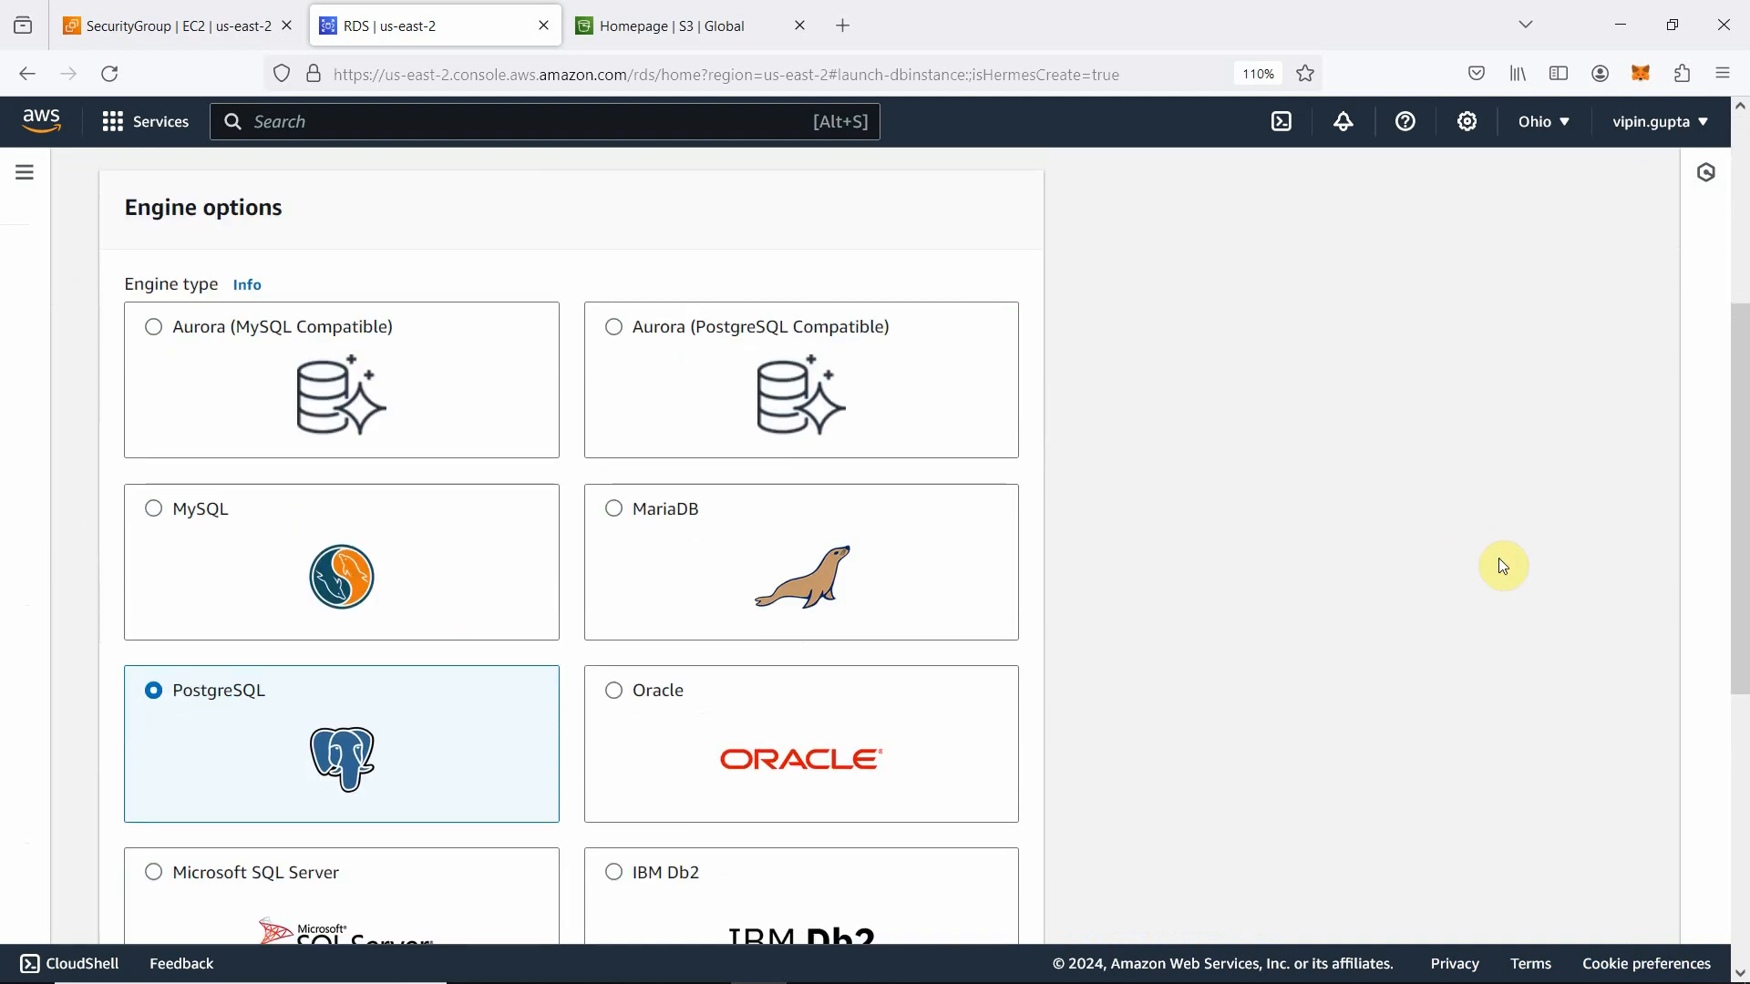
left_click(148, 515)
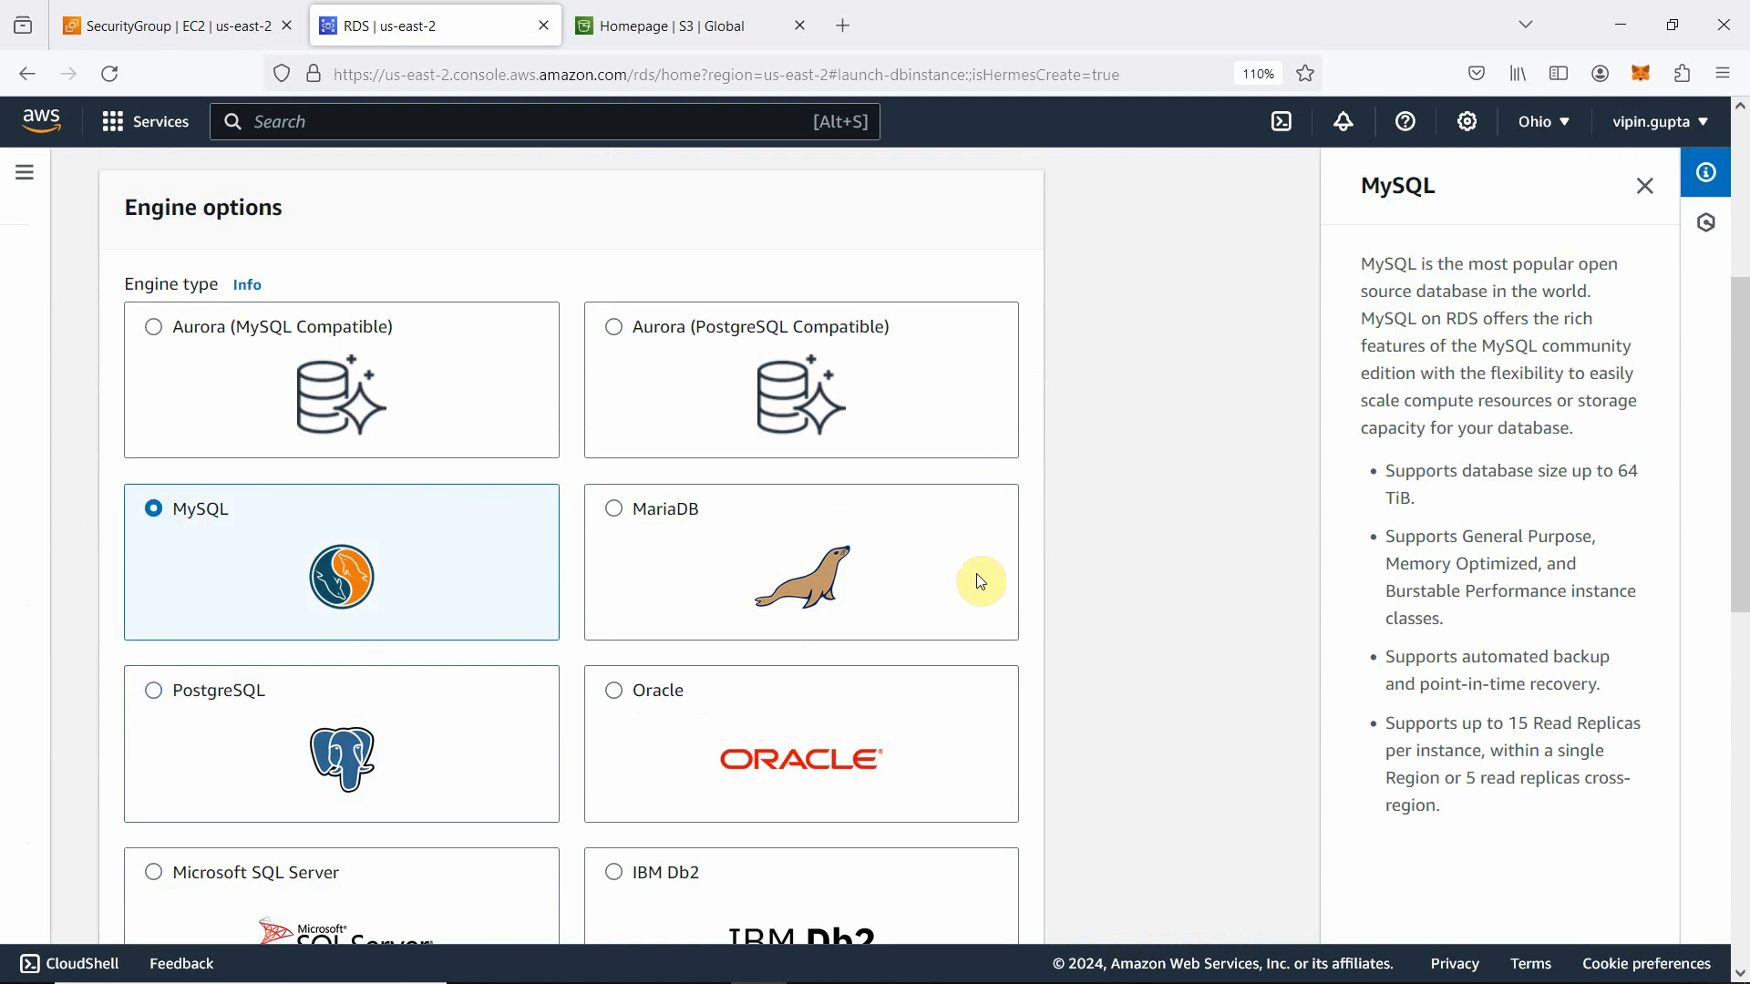
left_click(1644, 187)
Step: Review the MySQL edition and the available engine versions, keeping MySQL 8.0.35
scroll(1364, 451, "down", 3)
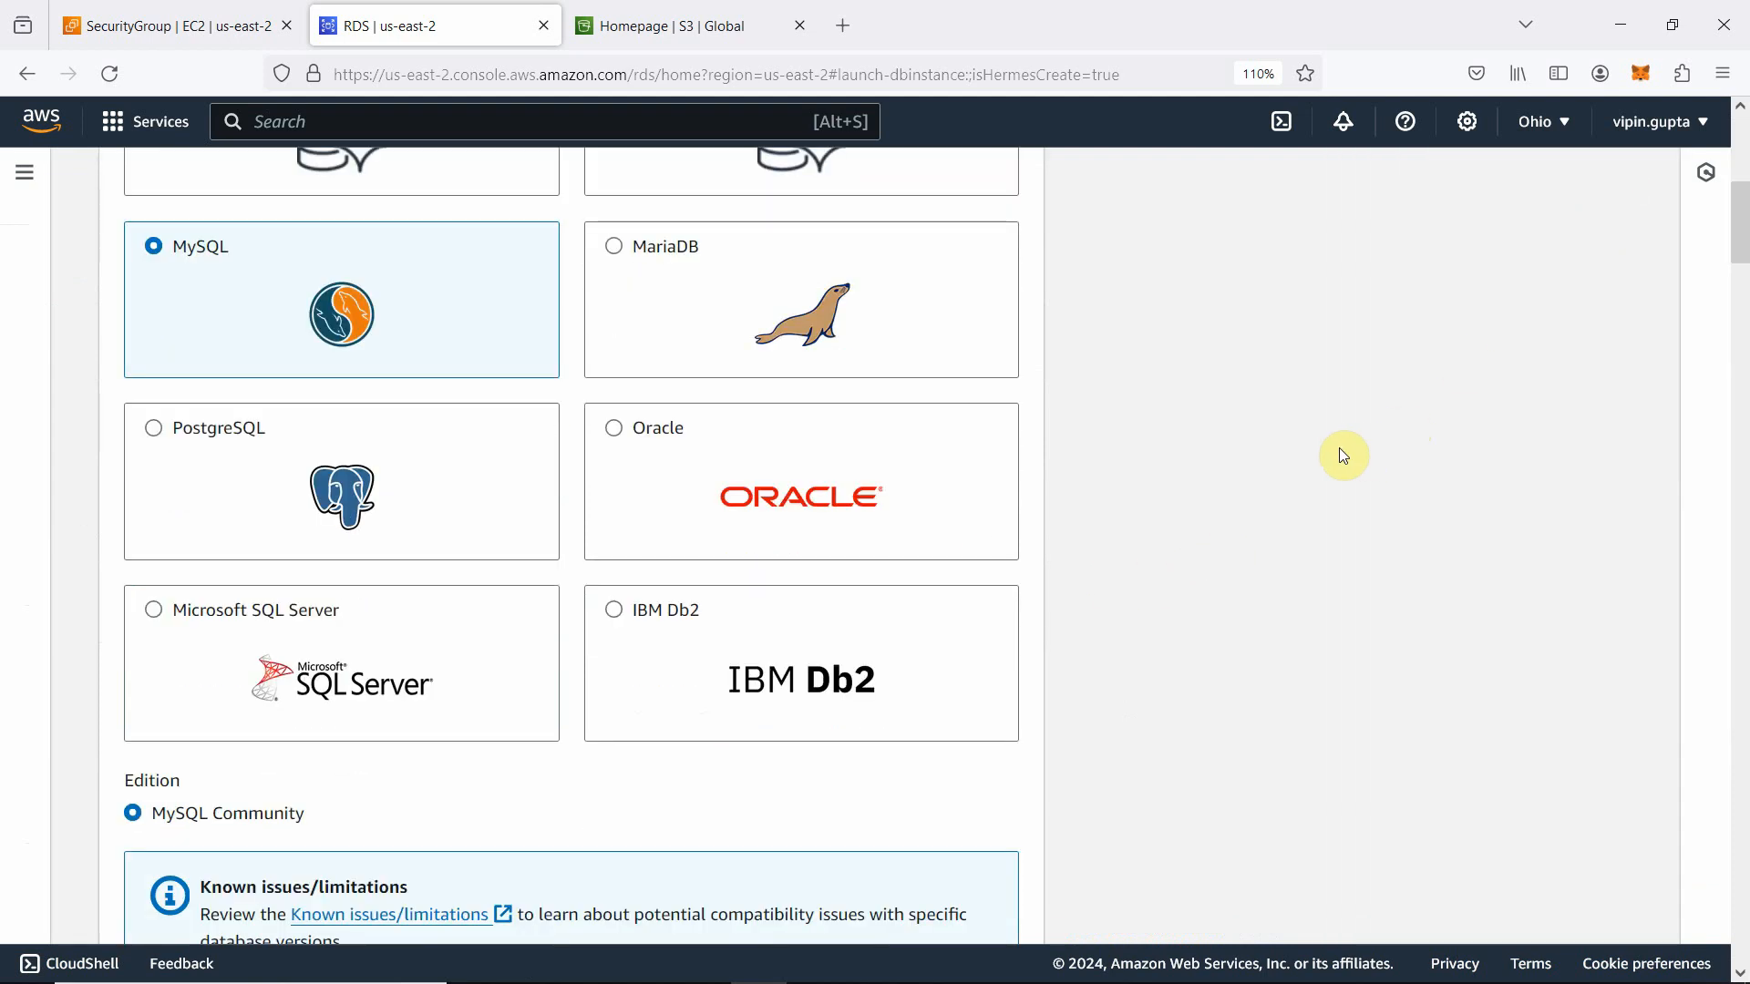
scroll(1267, 474, "down", 5)
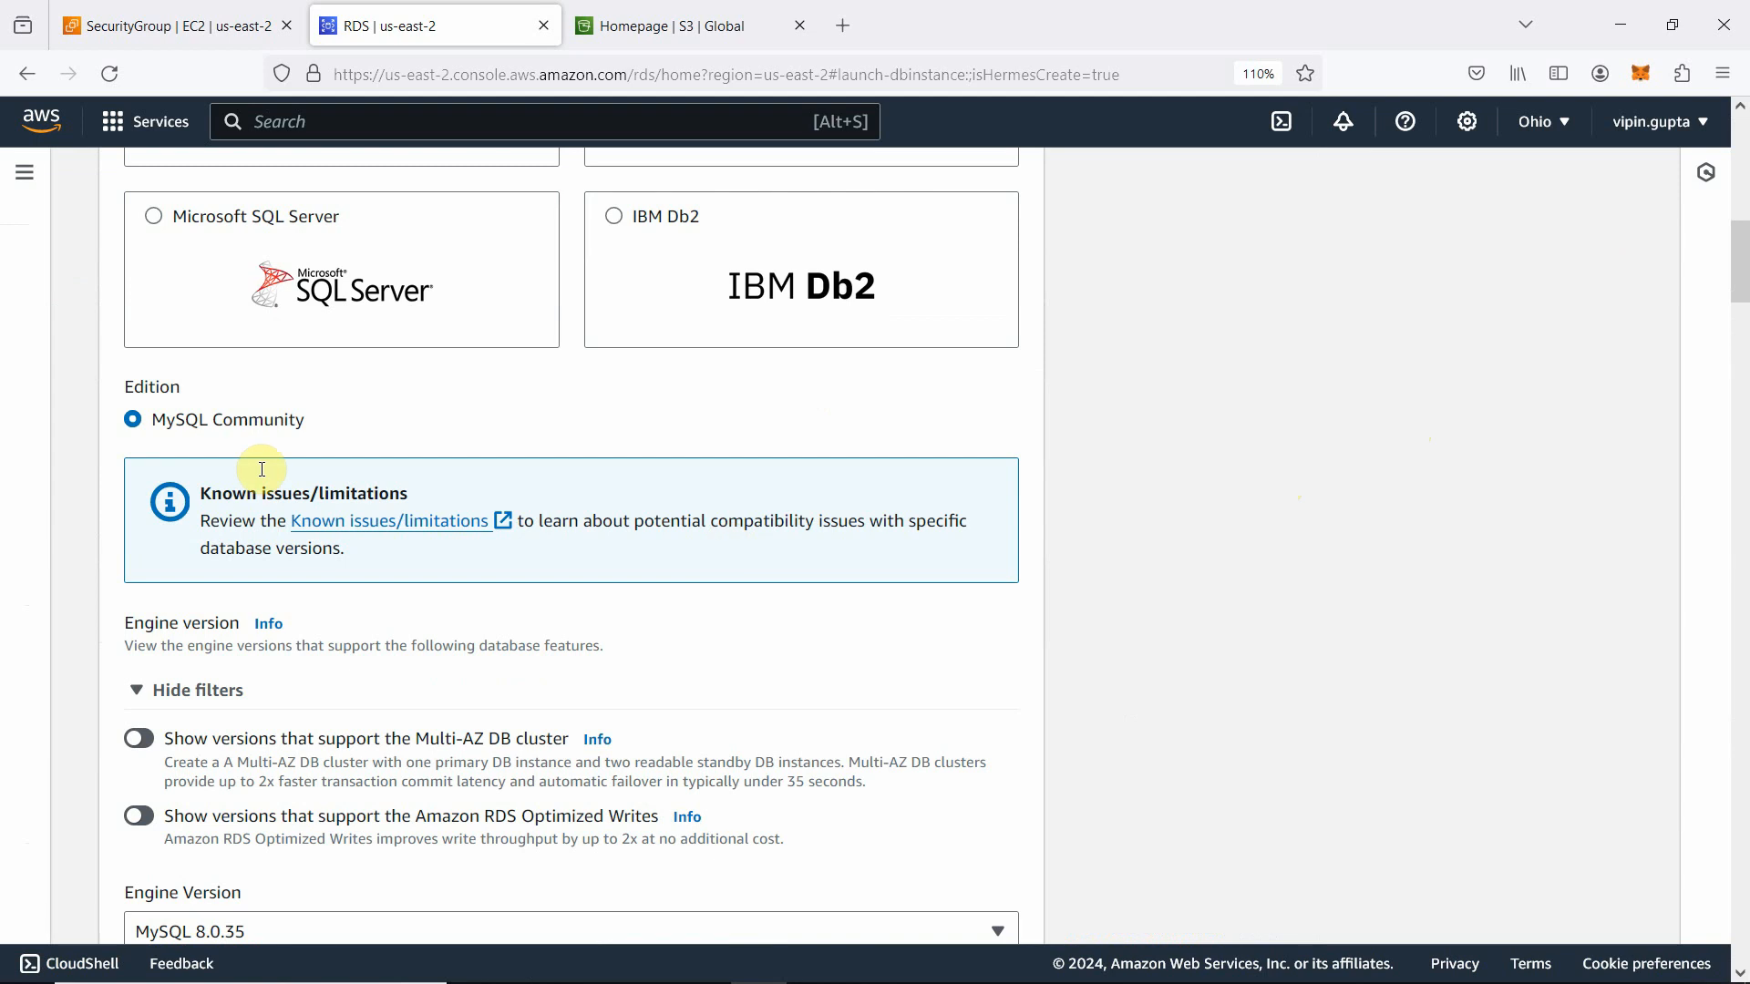
scroll(975, 579, "down", 3)
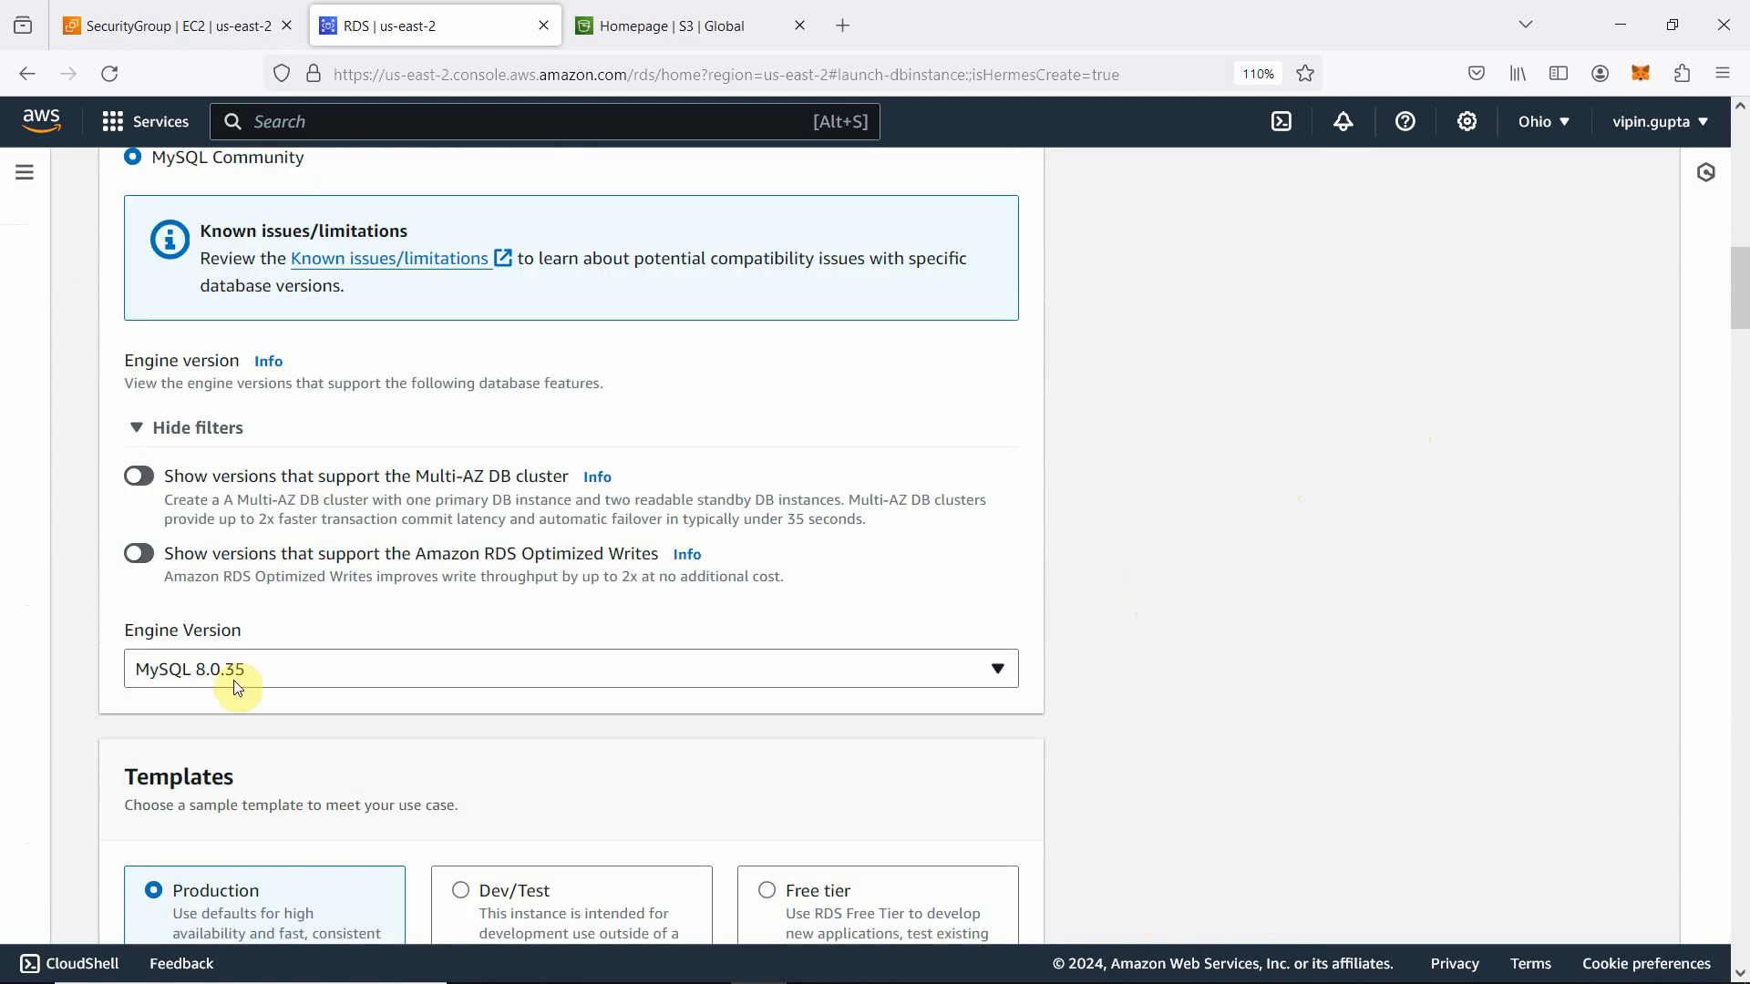
scroll(265, 687, "down", 2)
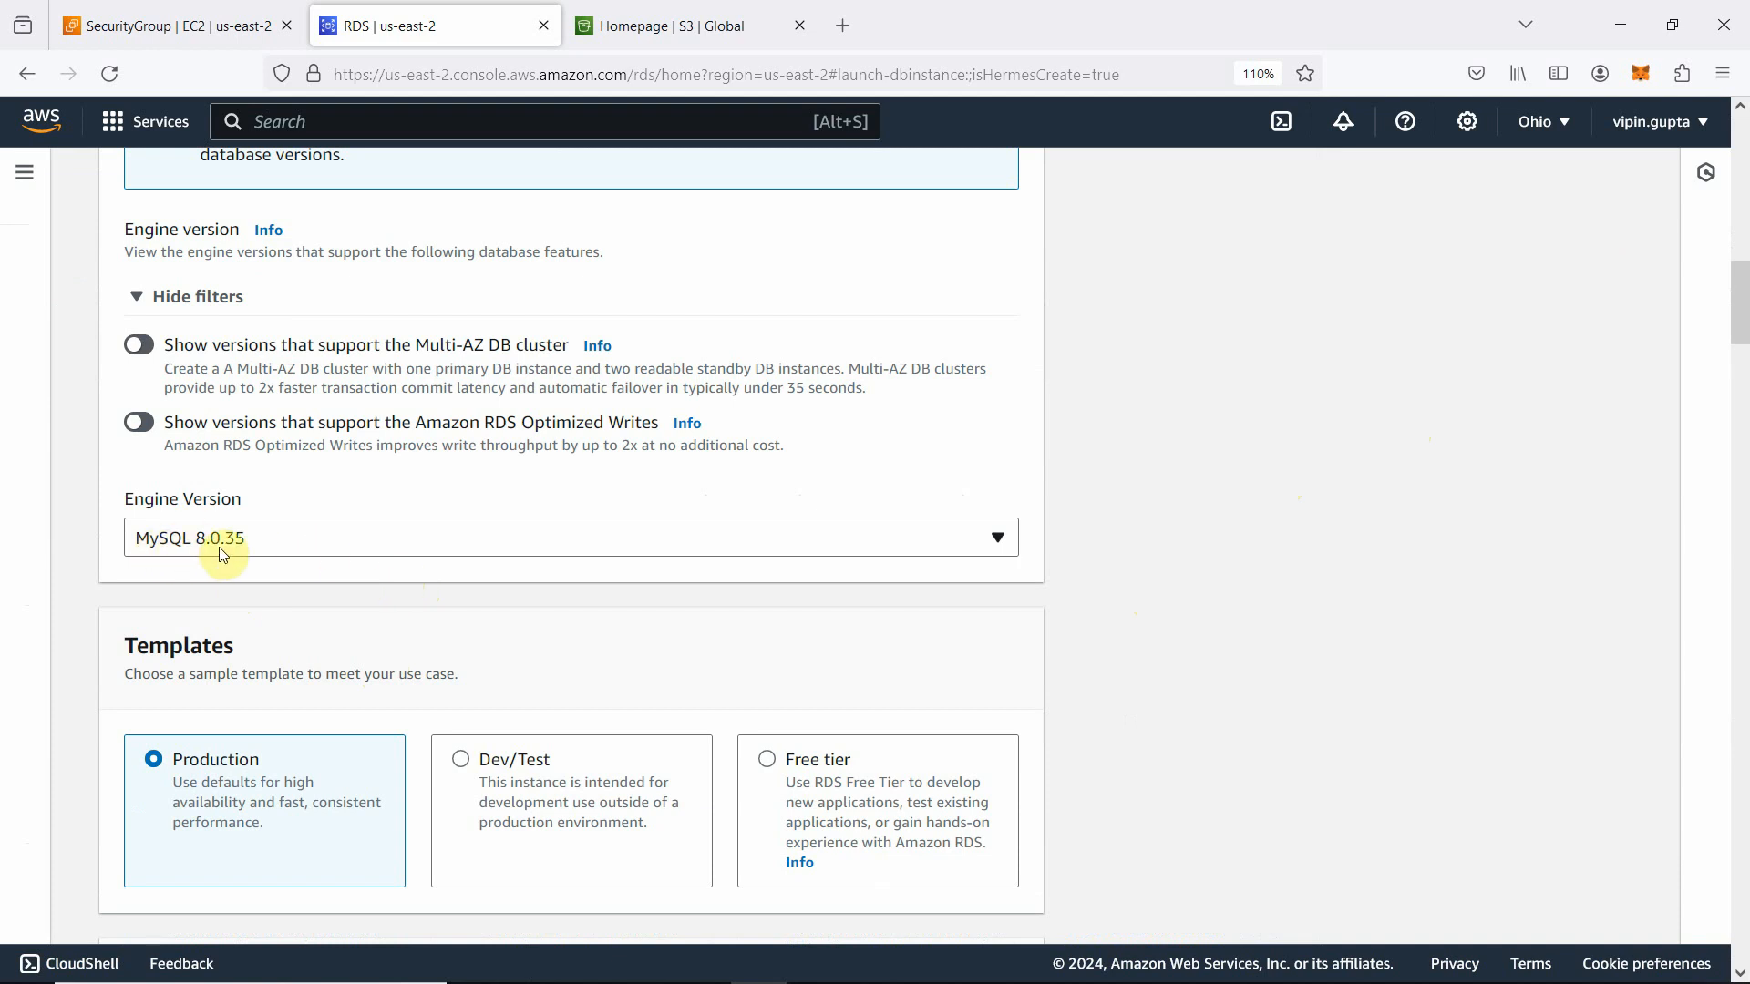
left_click(336, 537)
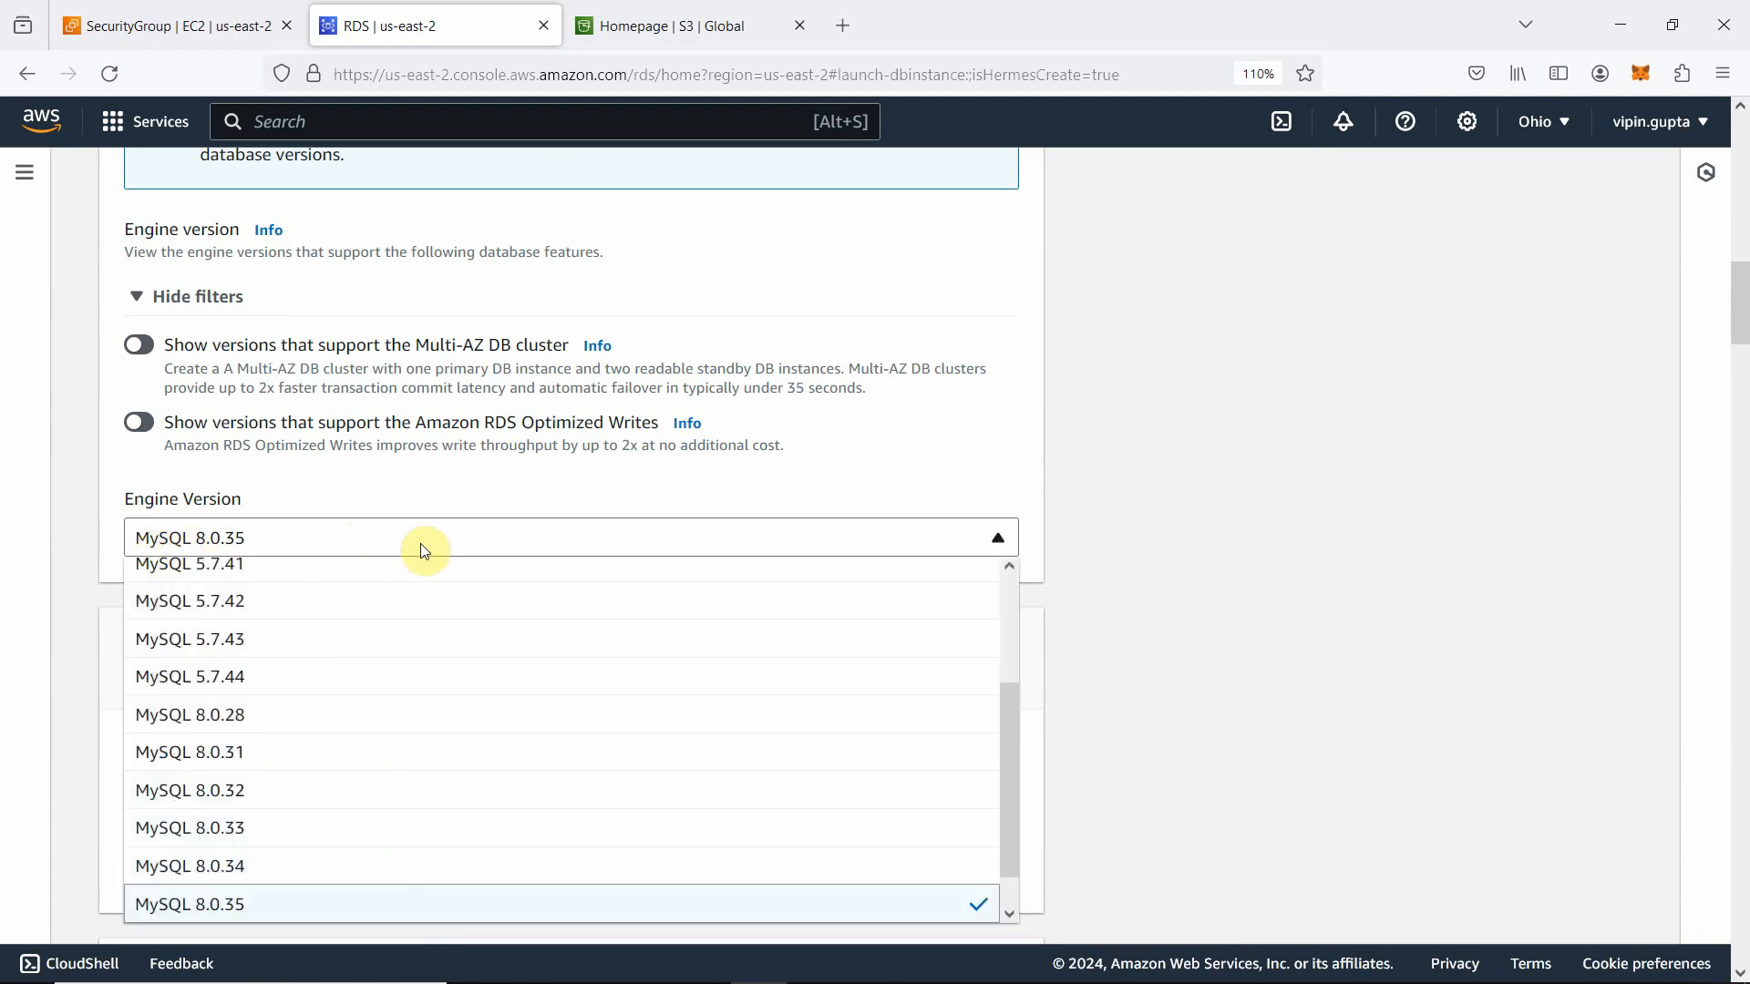
left_click(877, 498)
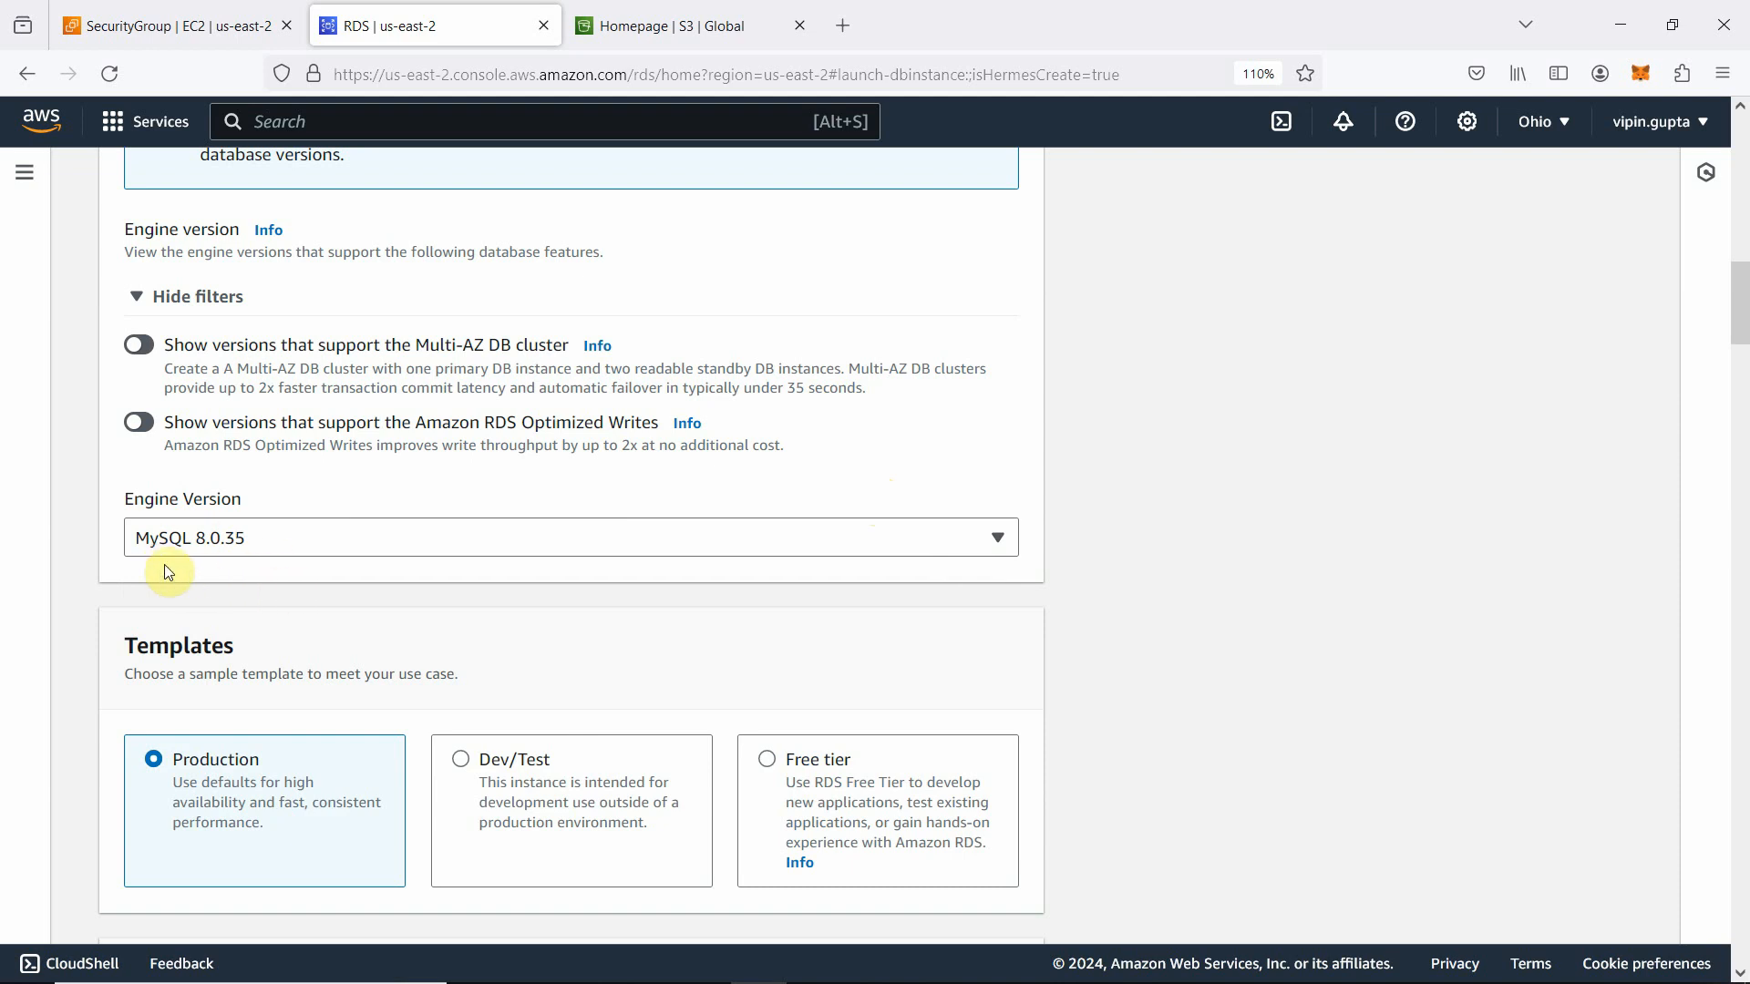
Step: Select the Free tier template for the database and look over the deployment options
scroll(438, 580, "down", 3)
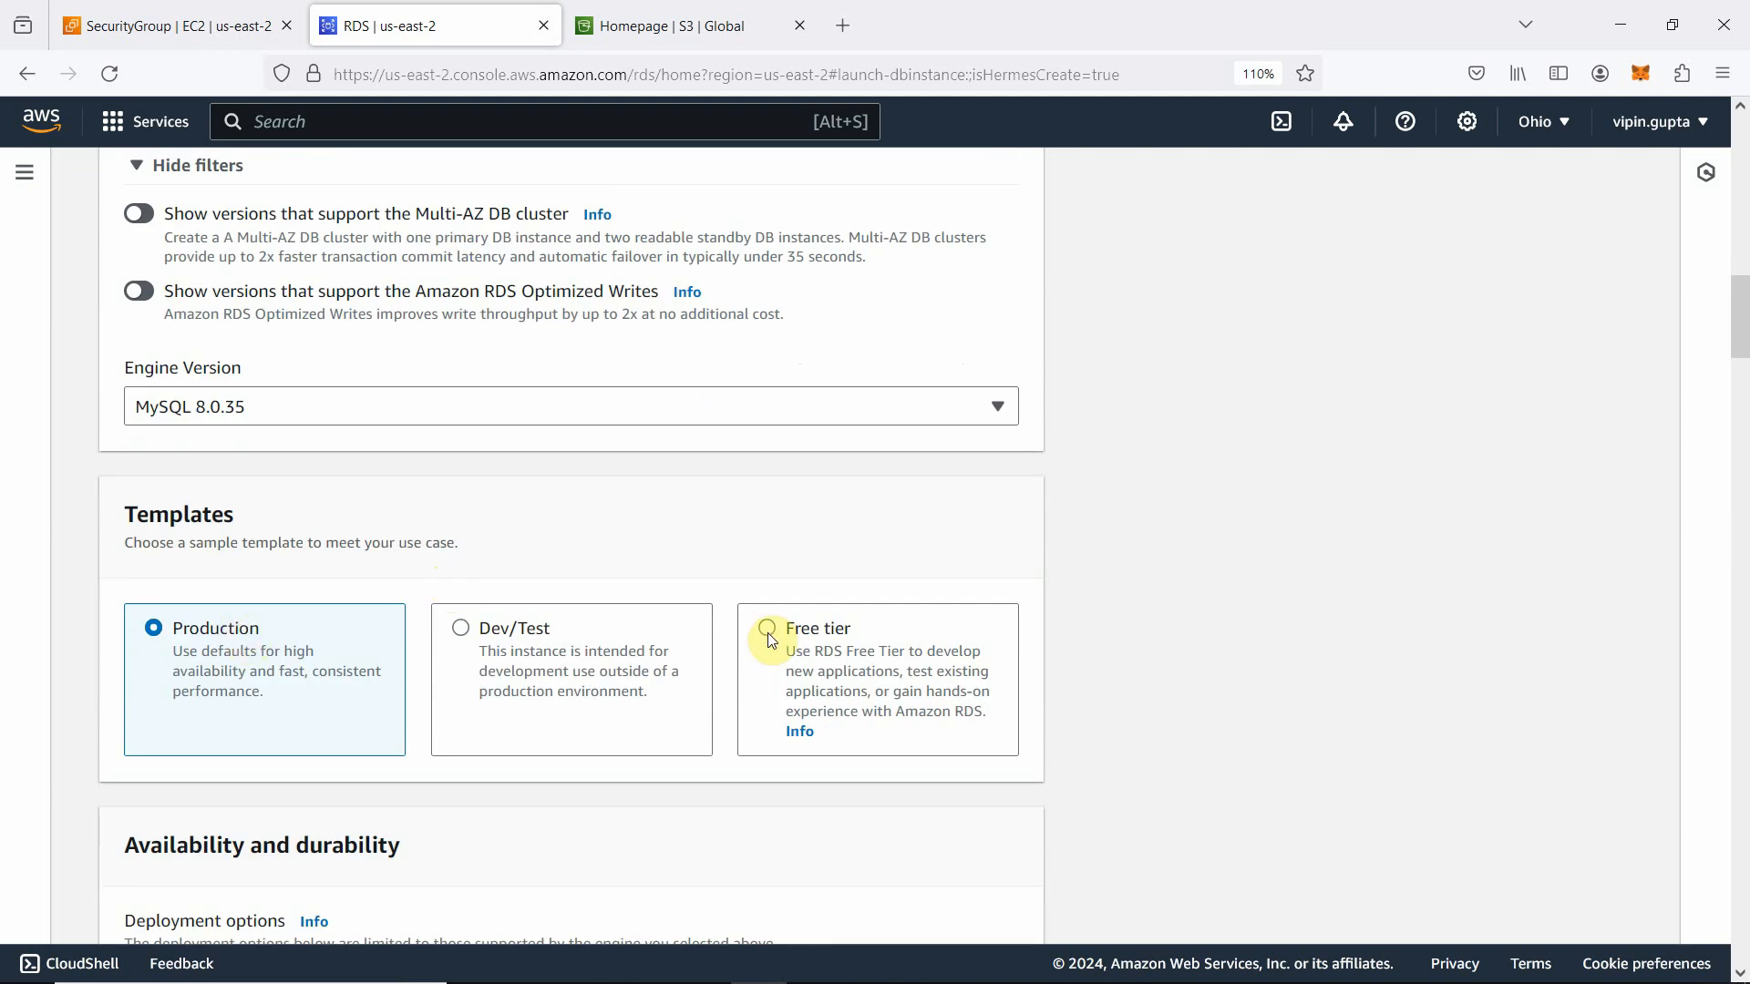
left_click(957, 647)
scroll(960, 648, "down", 9)
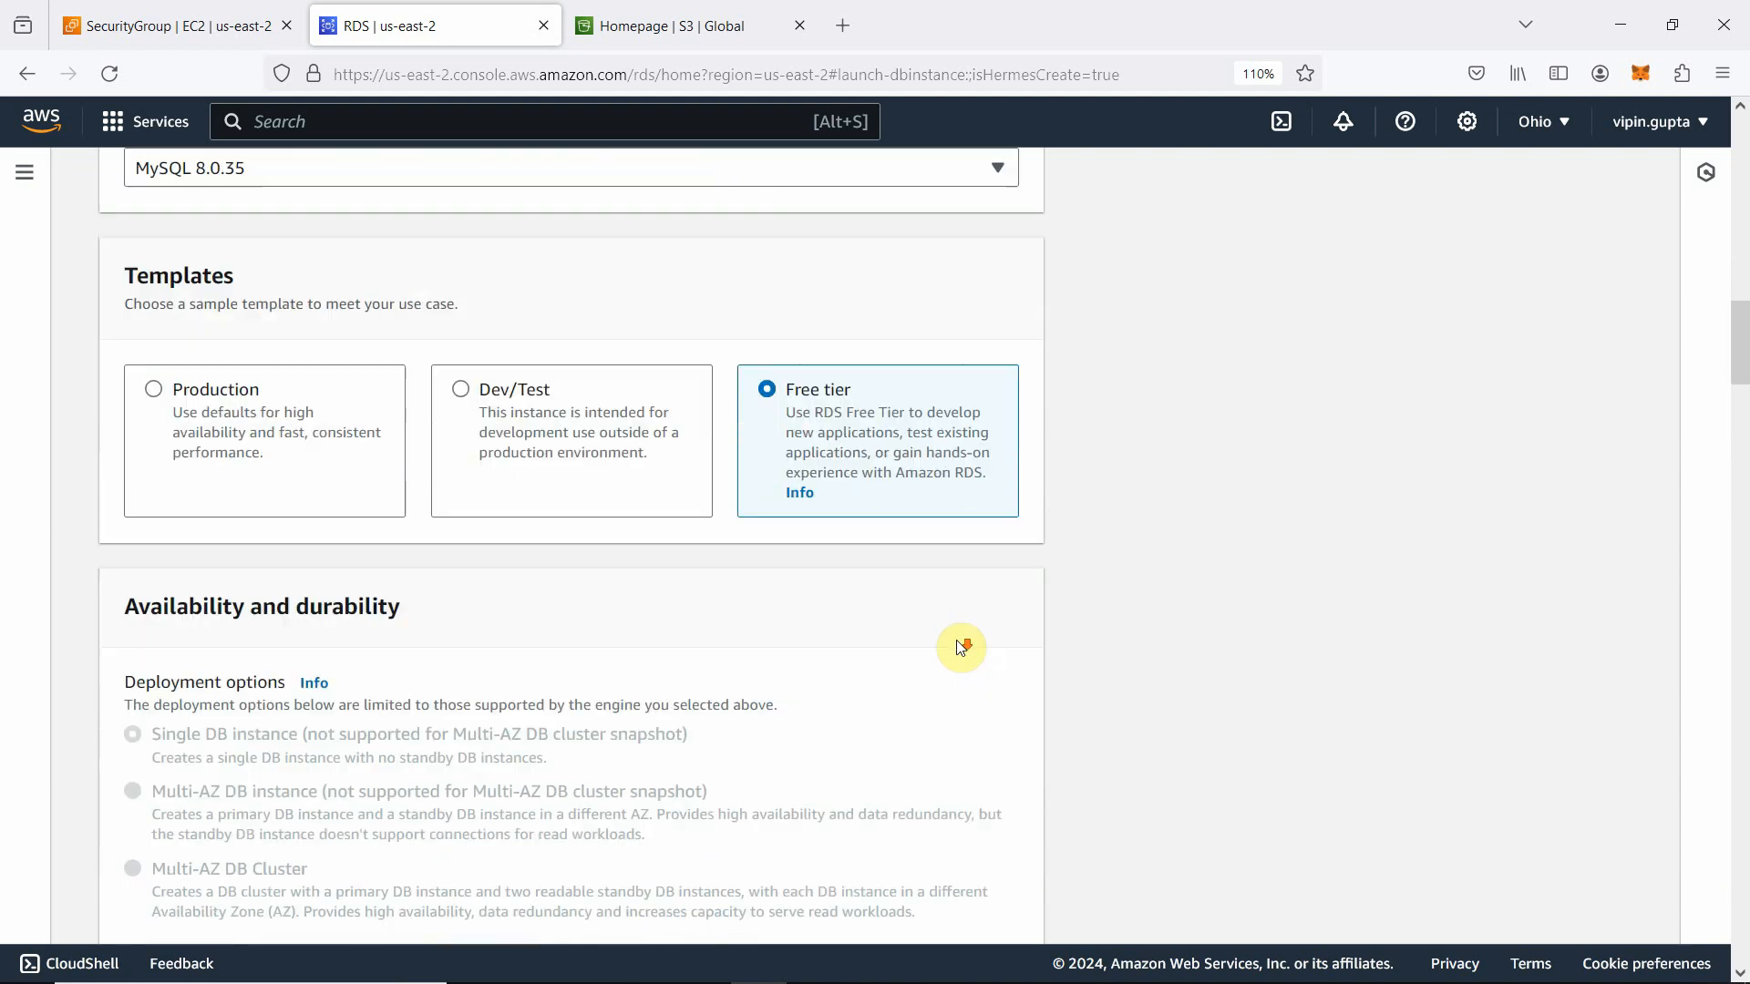
scroll(962, 648, "down", 3)
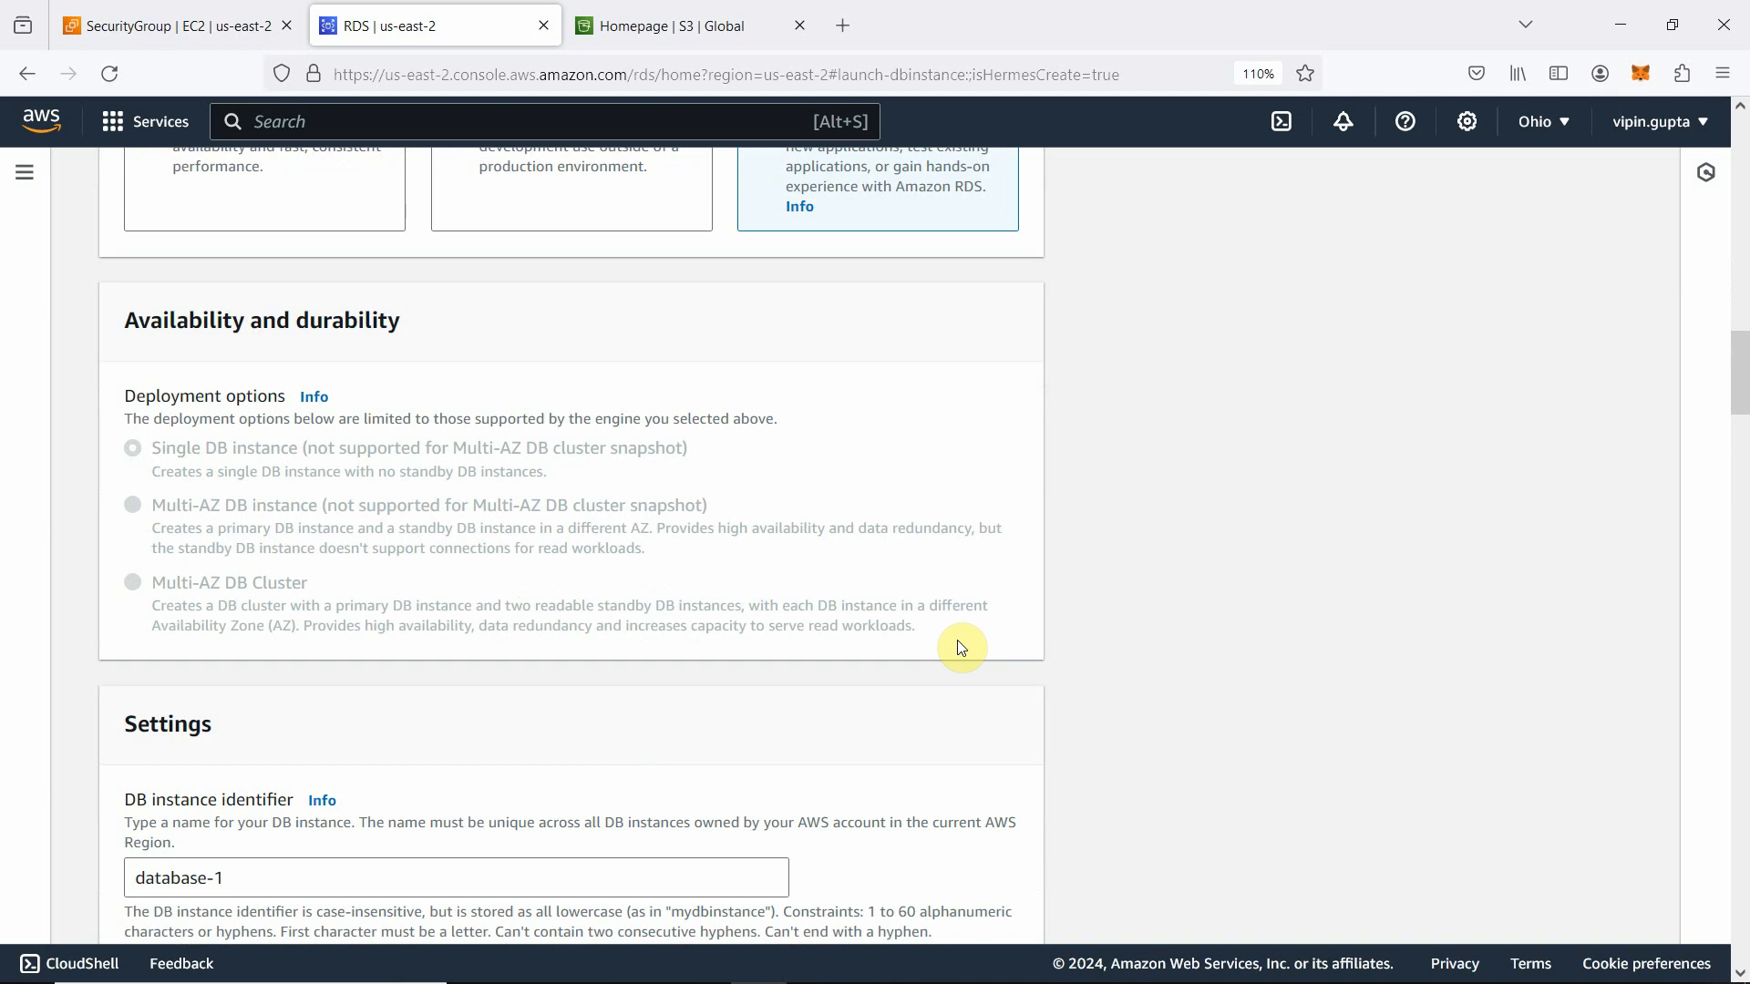
Step: Set the DB instance identifier to ourdb
scroll(963, 648, "down", 6)
left_click(278, 613)
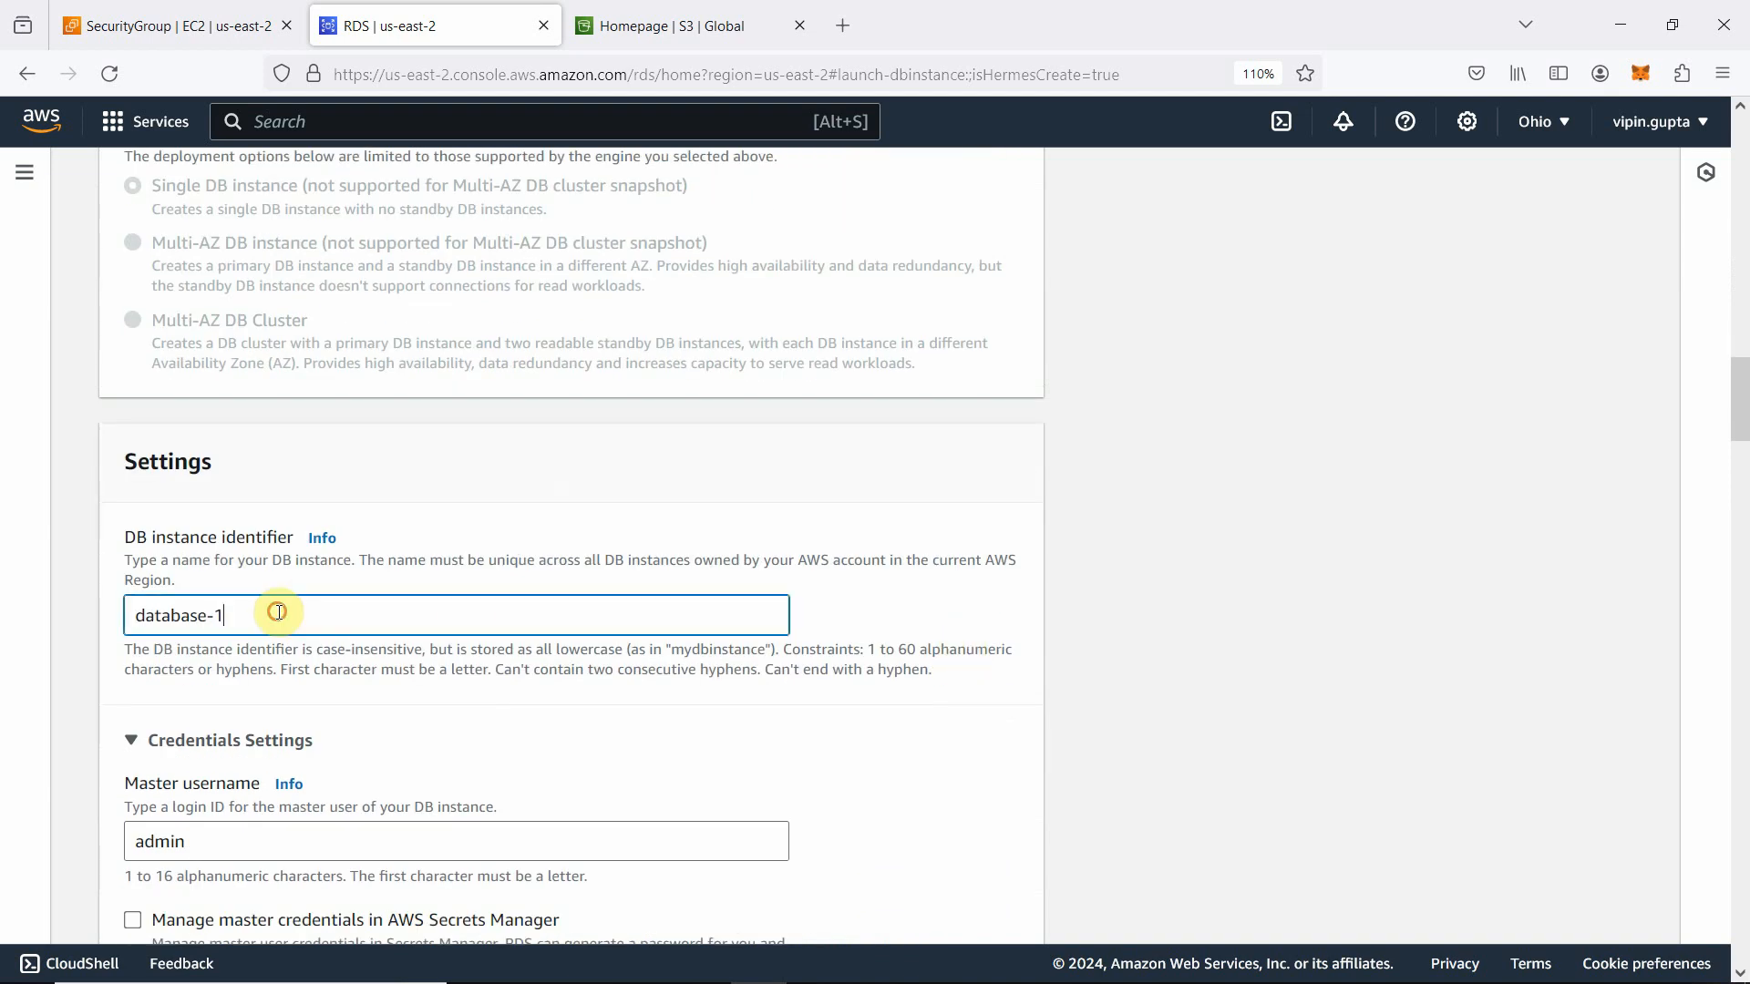
left_click_drag(278, 613, 104, 625)
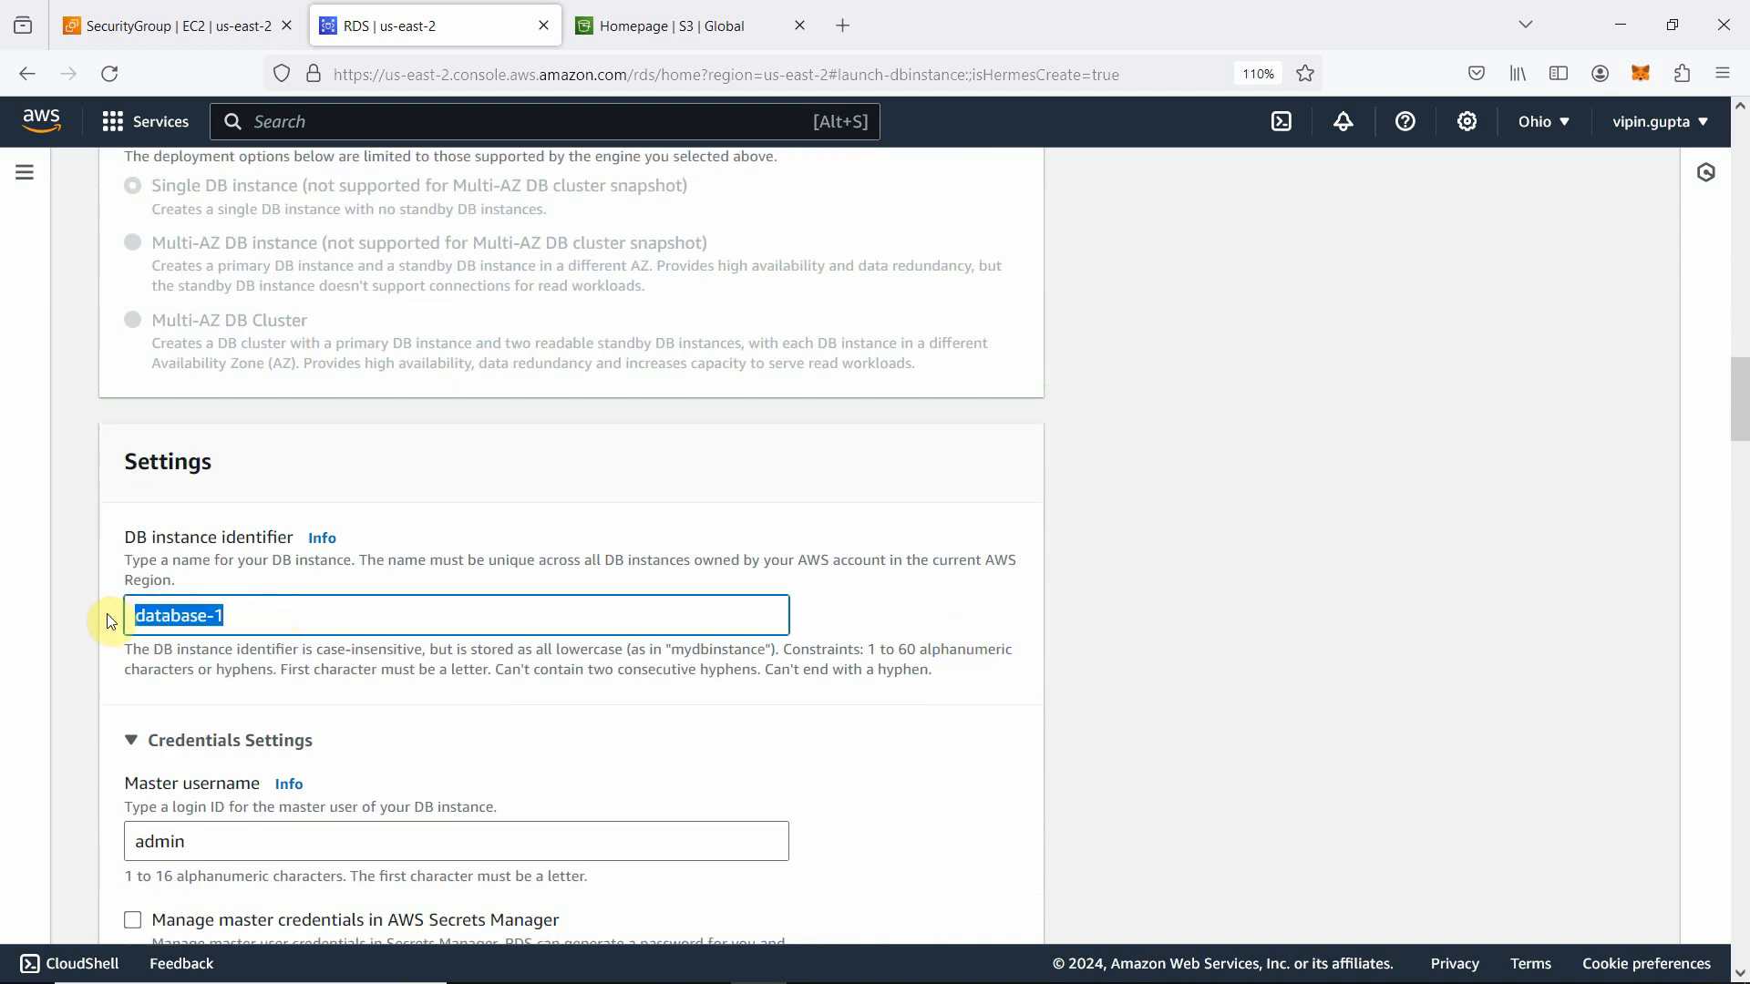
type("ourdb")
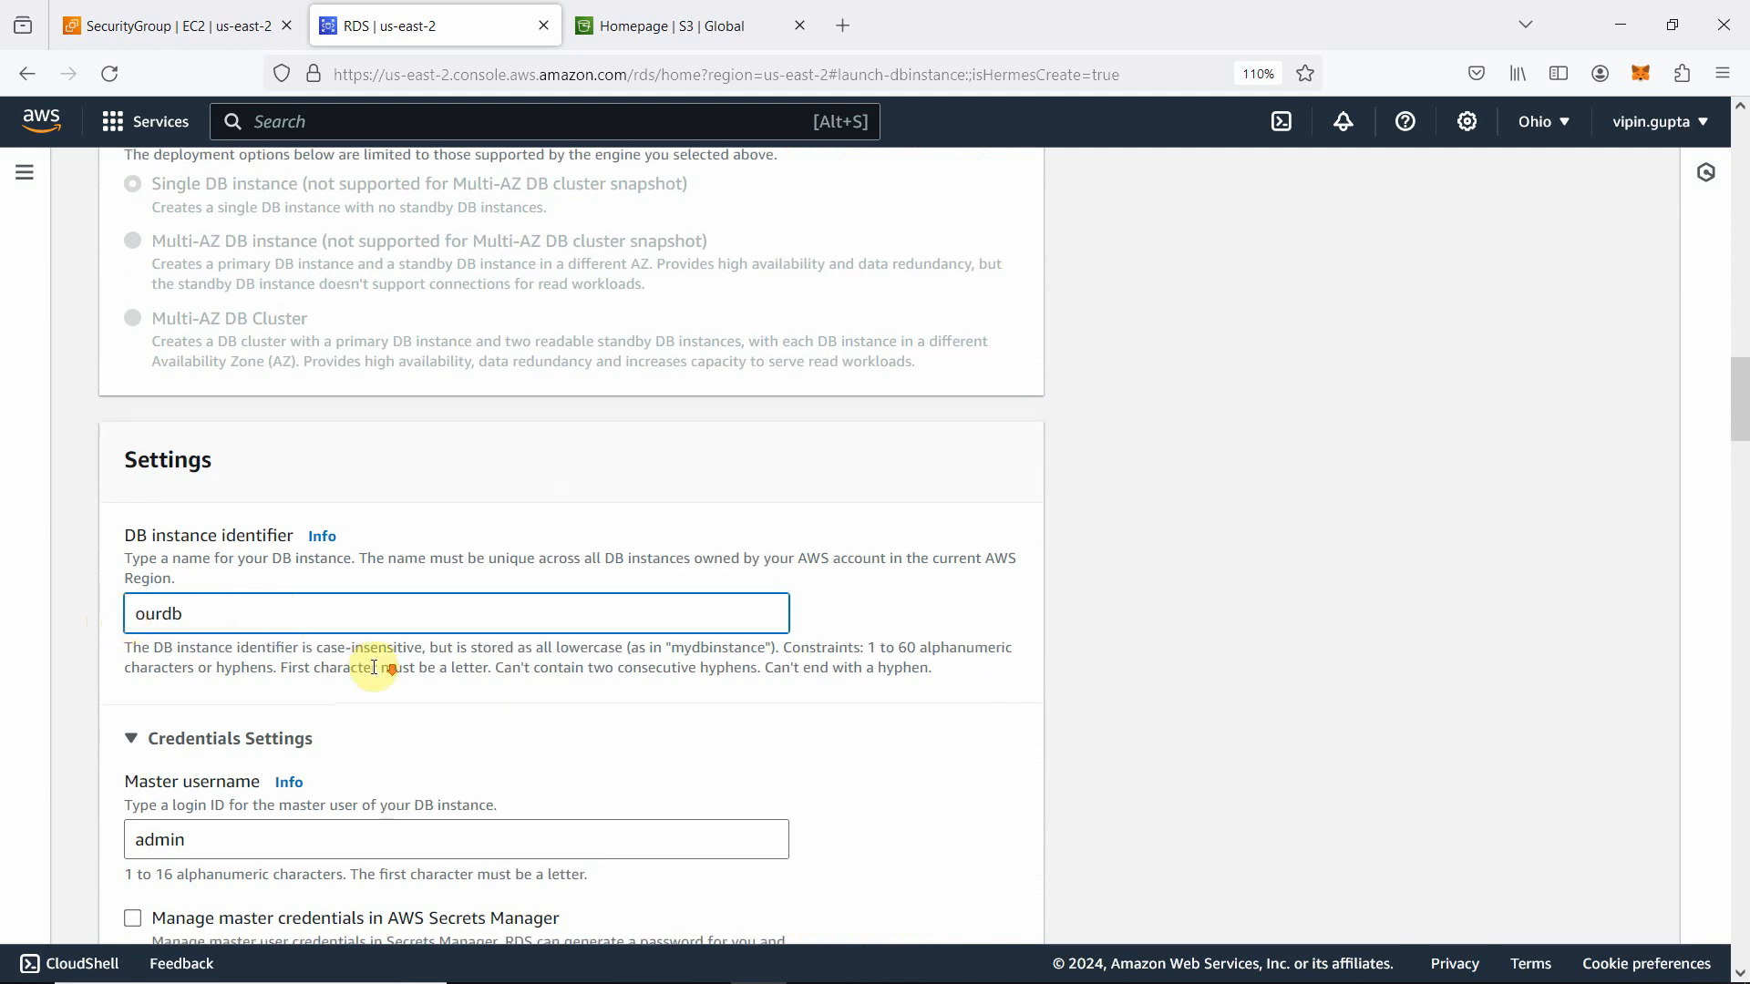
Step: Copy the RDS_USERNAME value testuser from the eb-env notes and use it as the master username
scroll(386, 671, "down", 3)
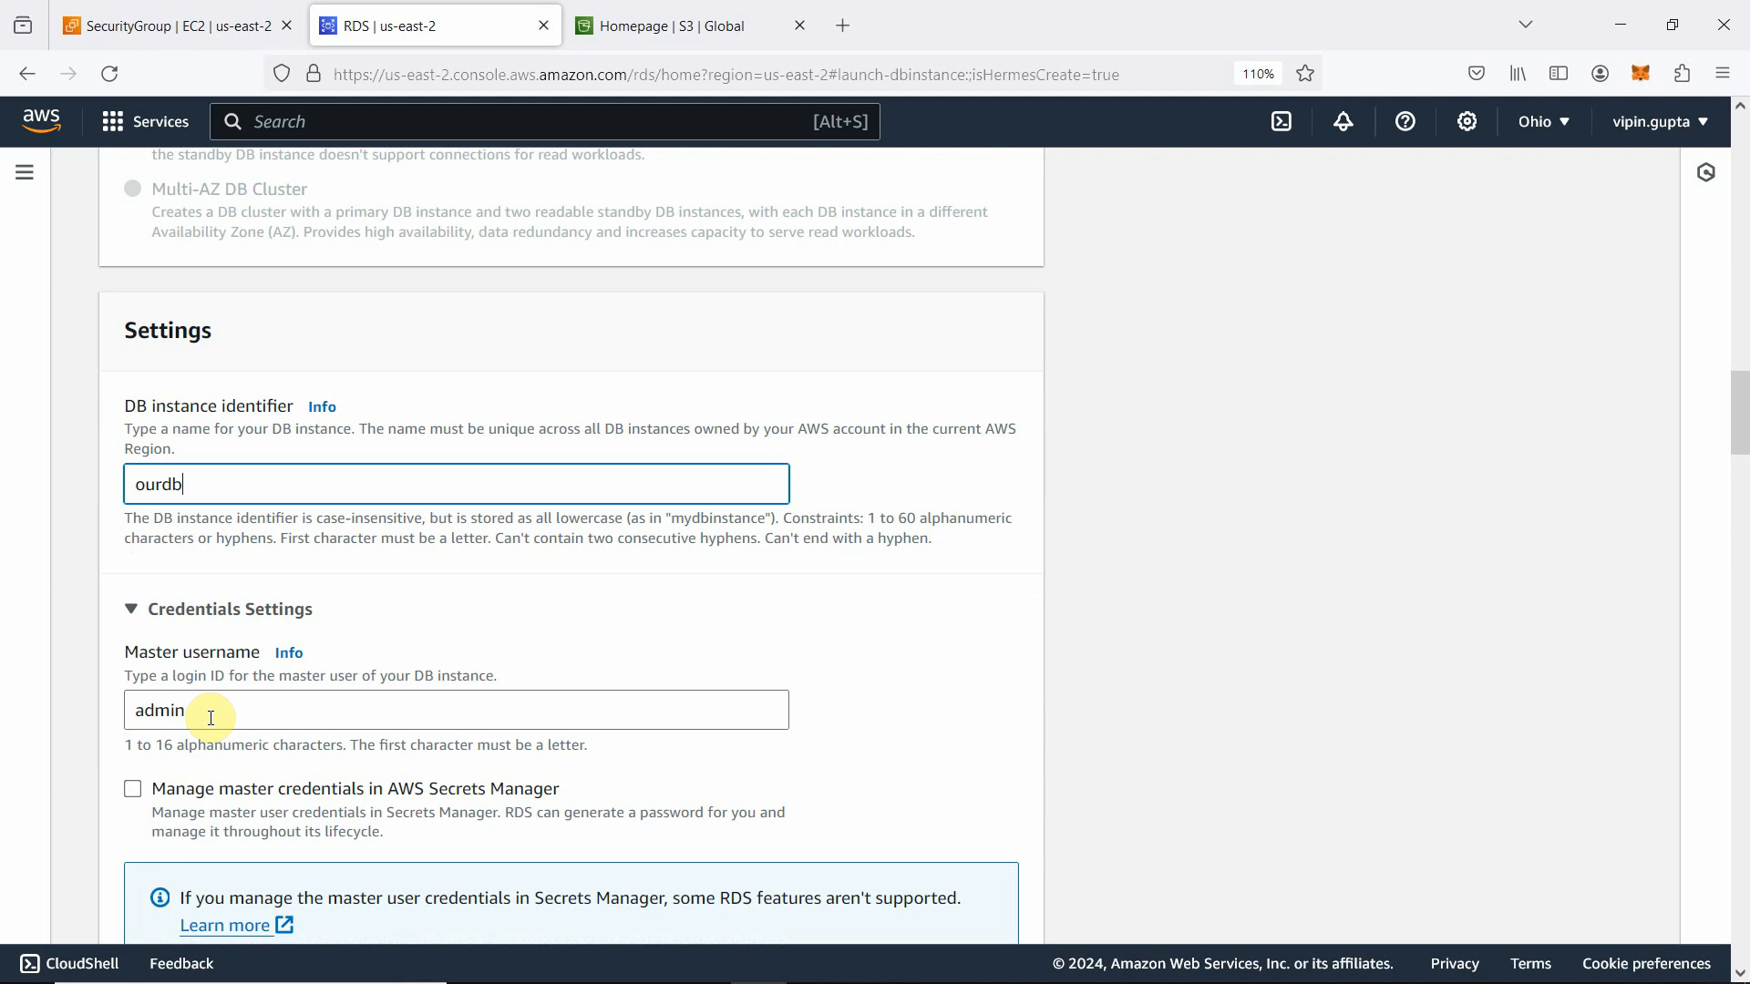
left_click(1061, 959)
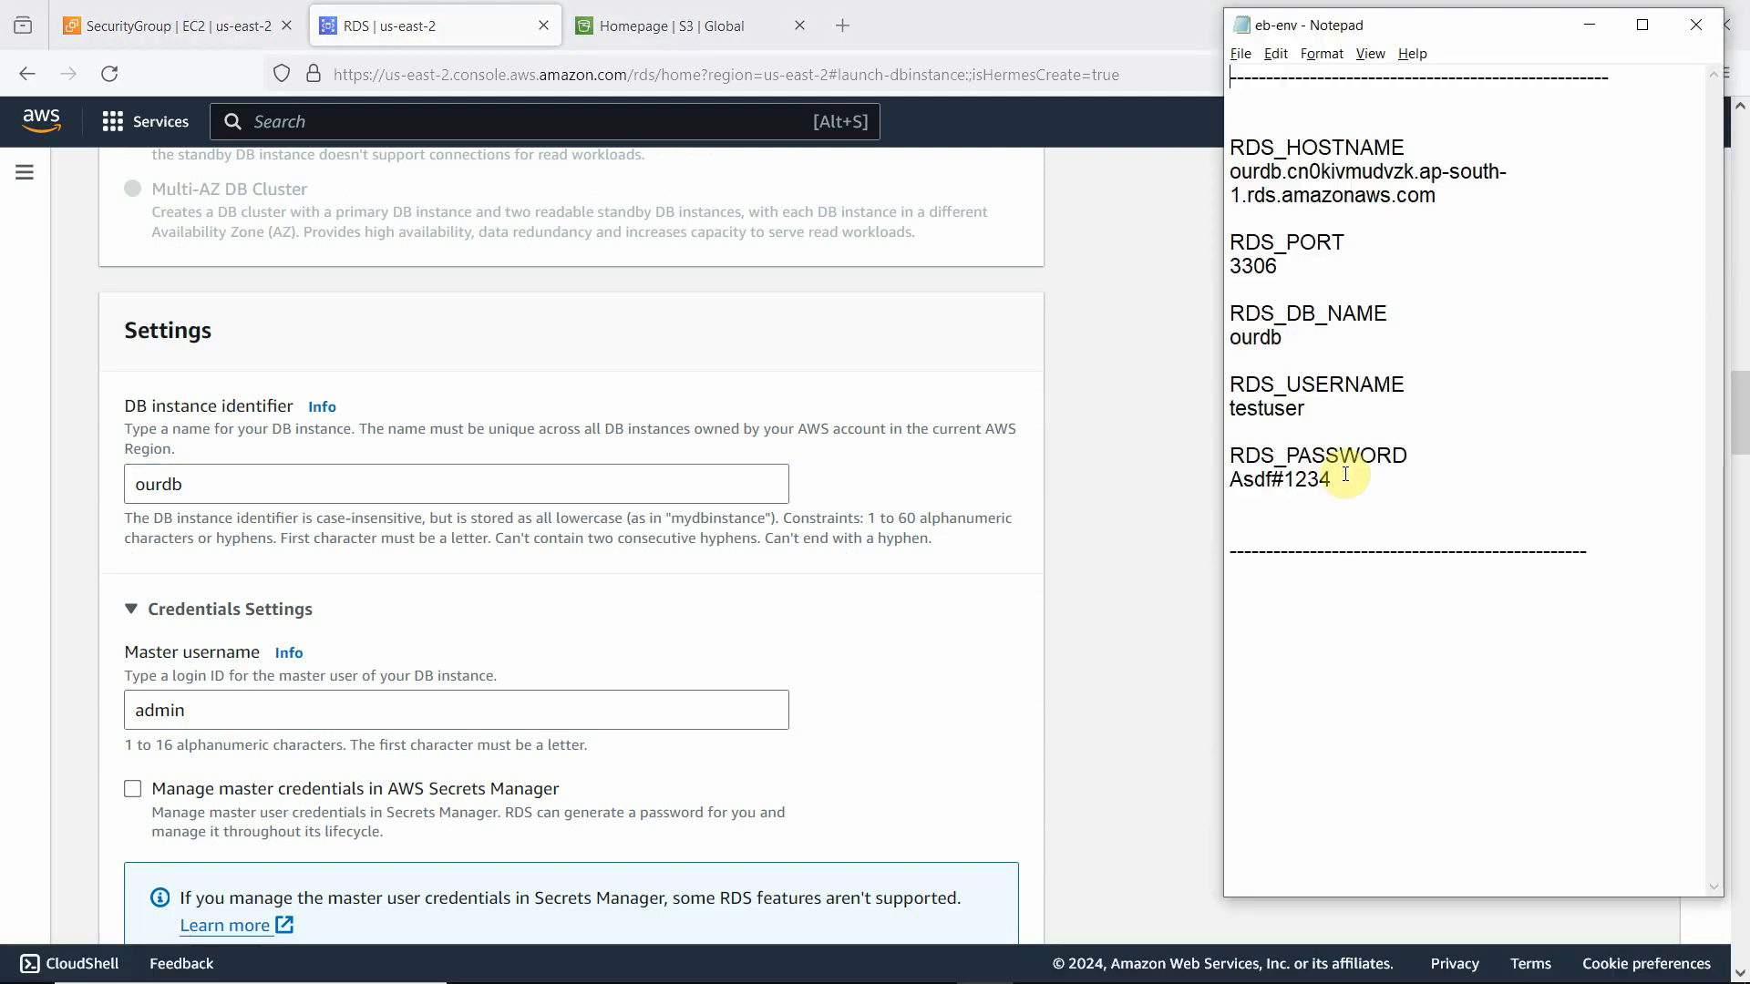
left_click_drag(1214, 418, 1307, 412)
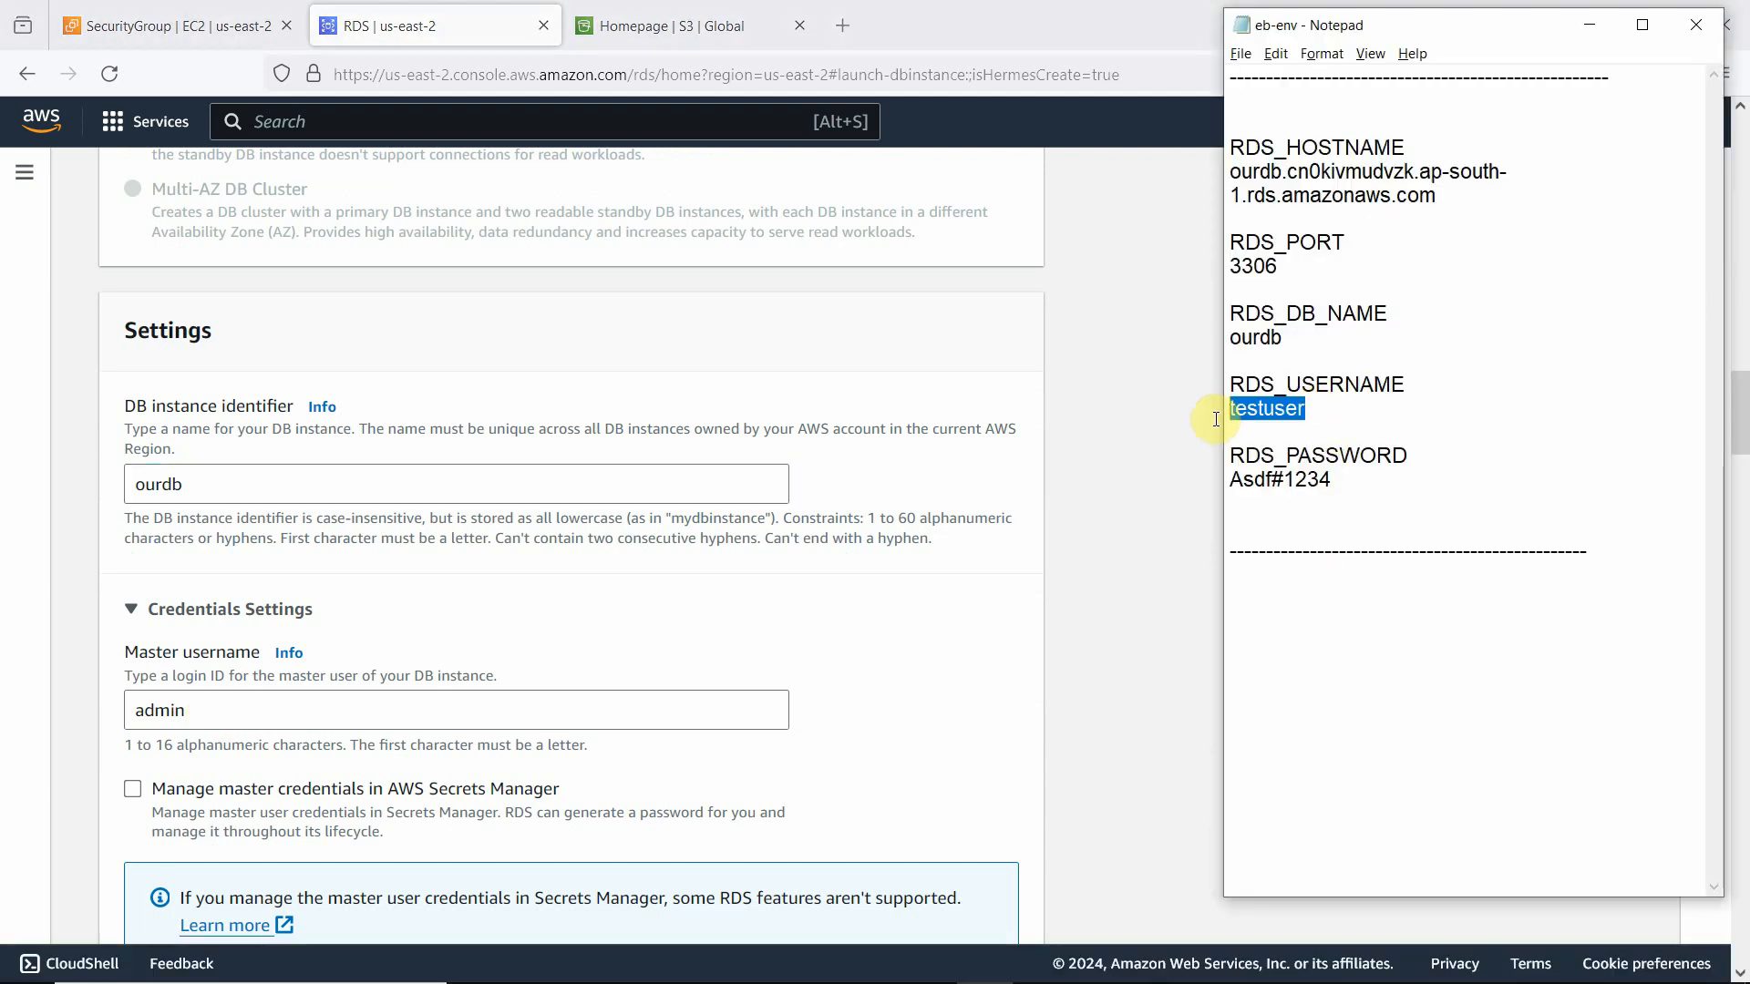
right_click(1274, 415)
left_click(1311, 473)
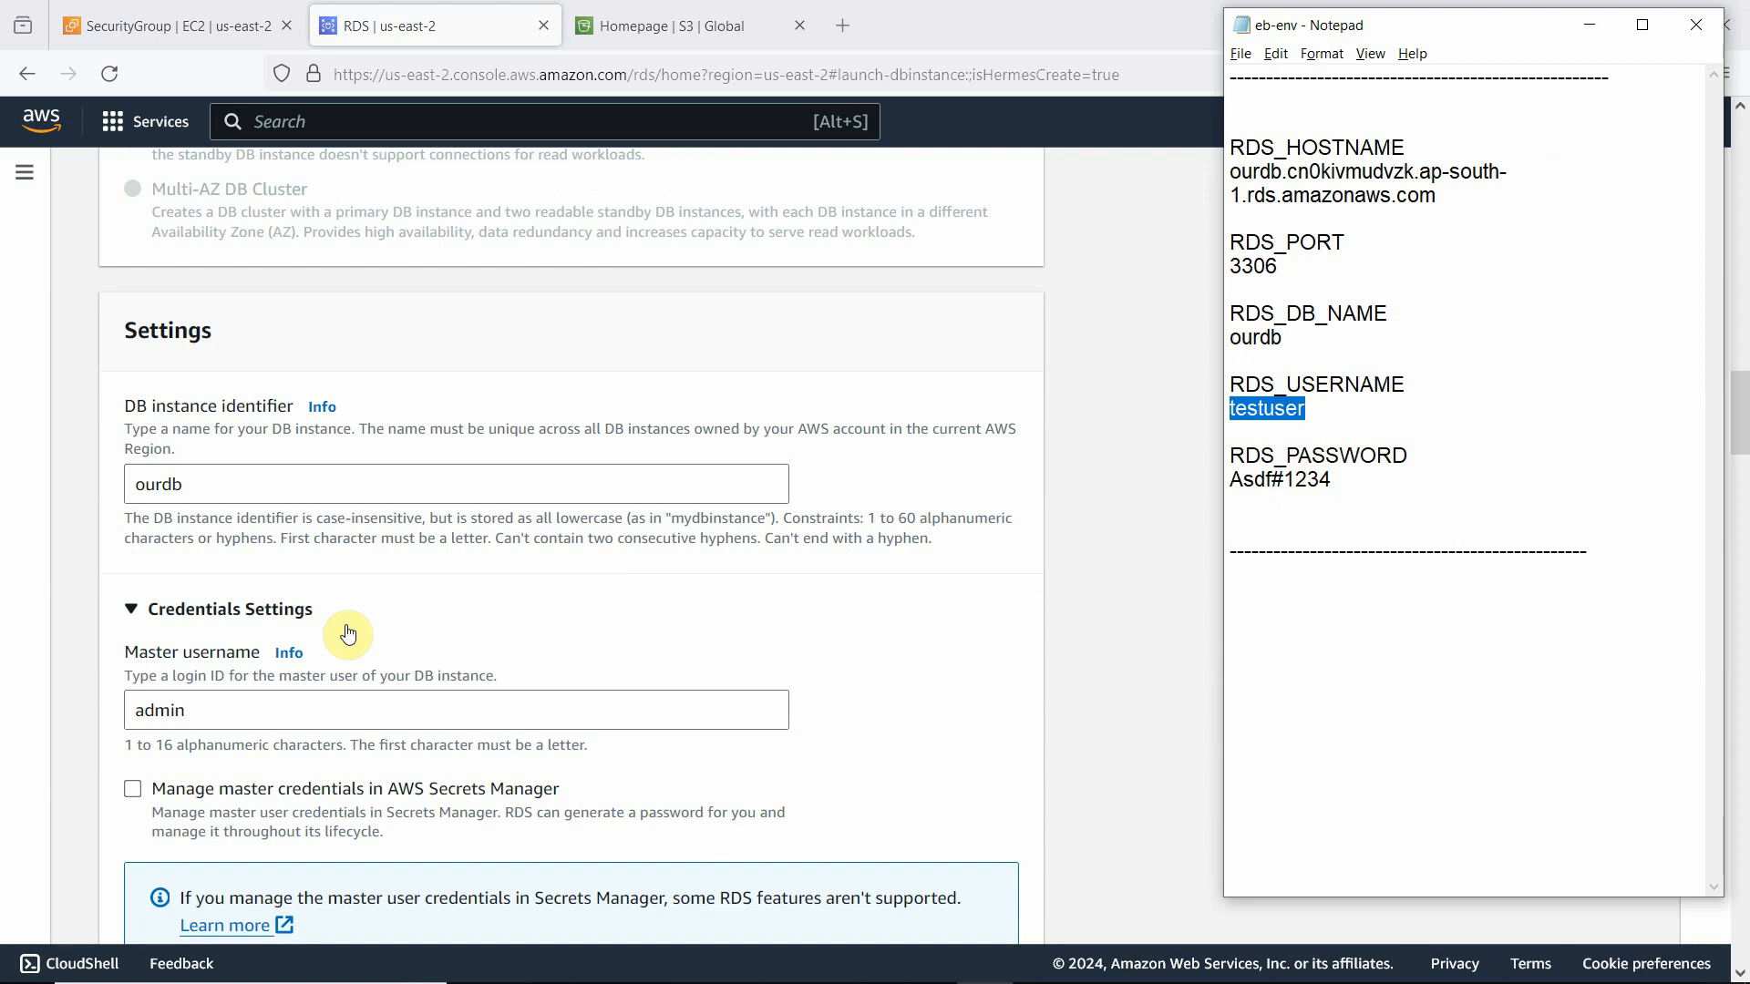
double_click(202, 715)
right_click(201, 722)
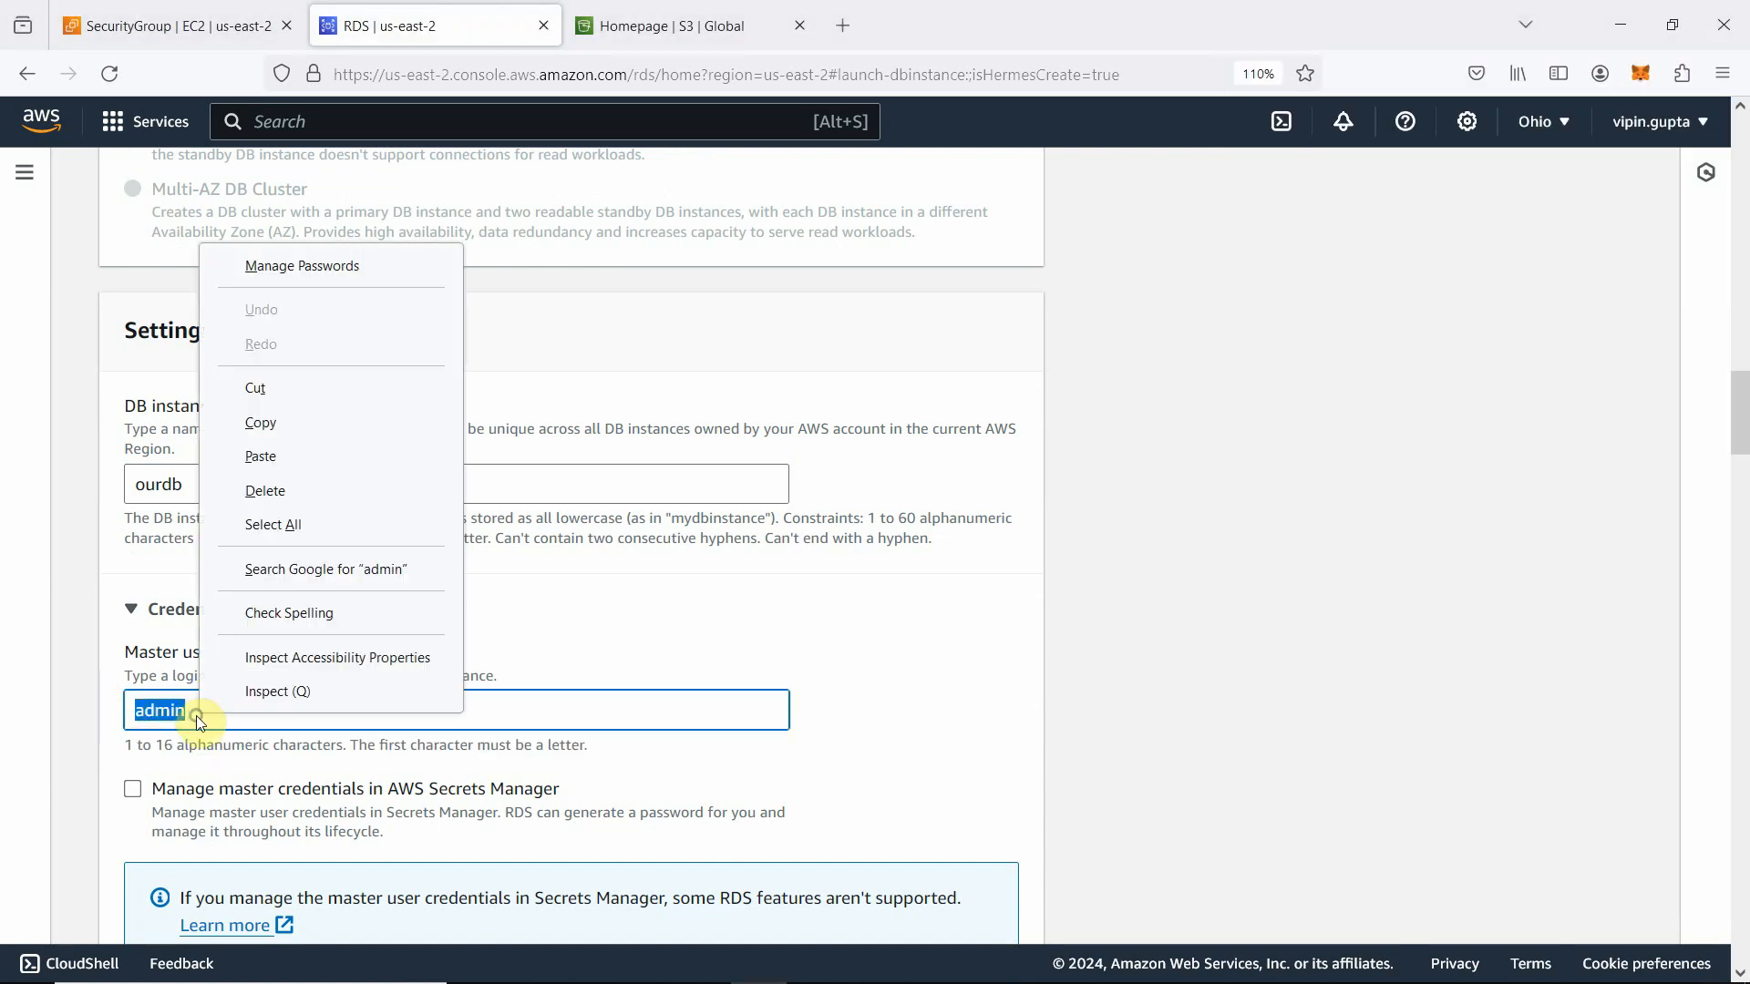
left_click(269, 456)
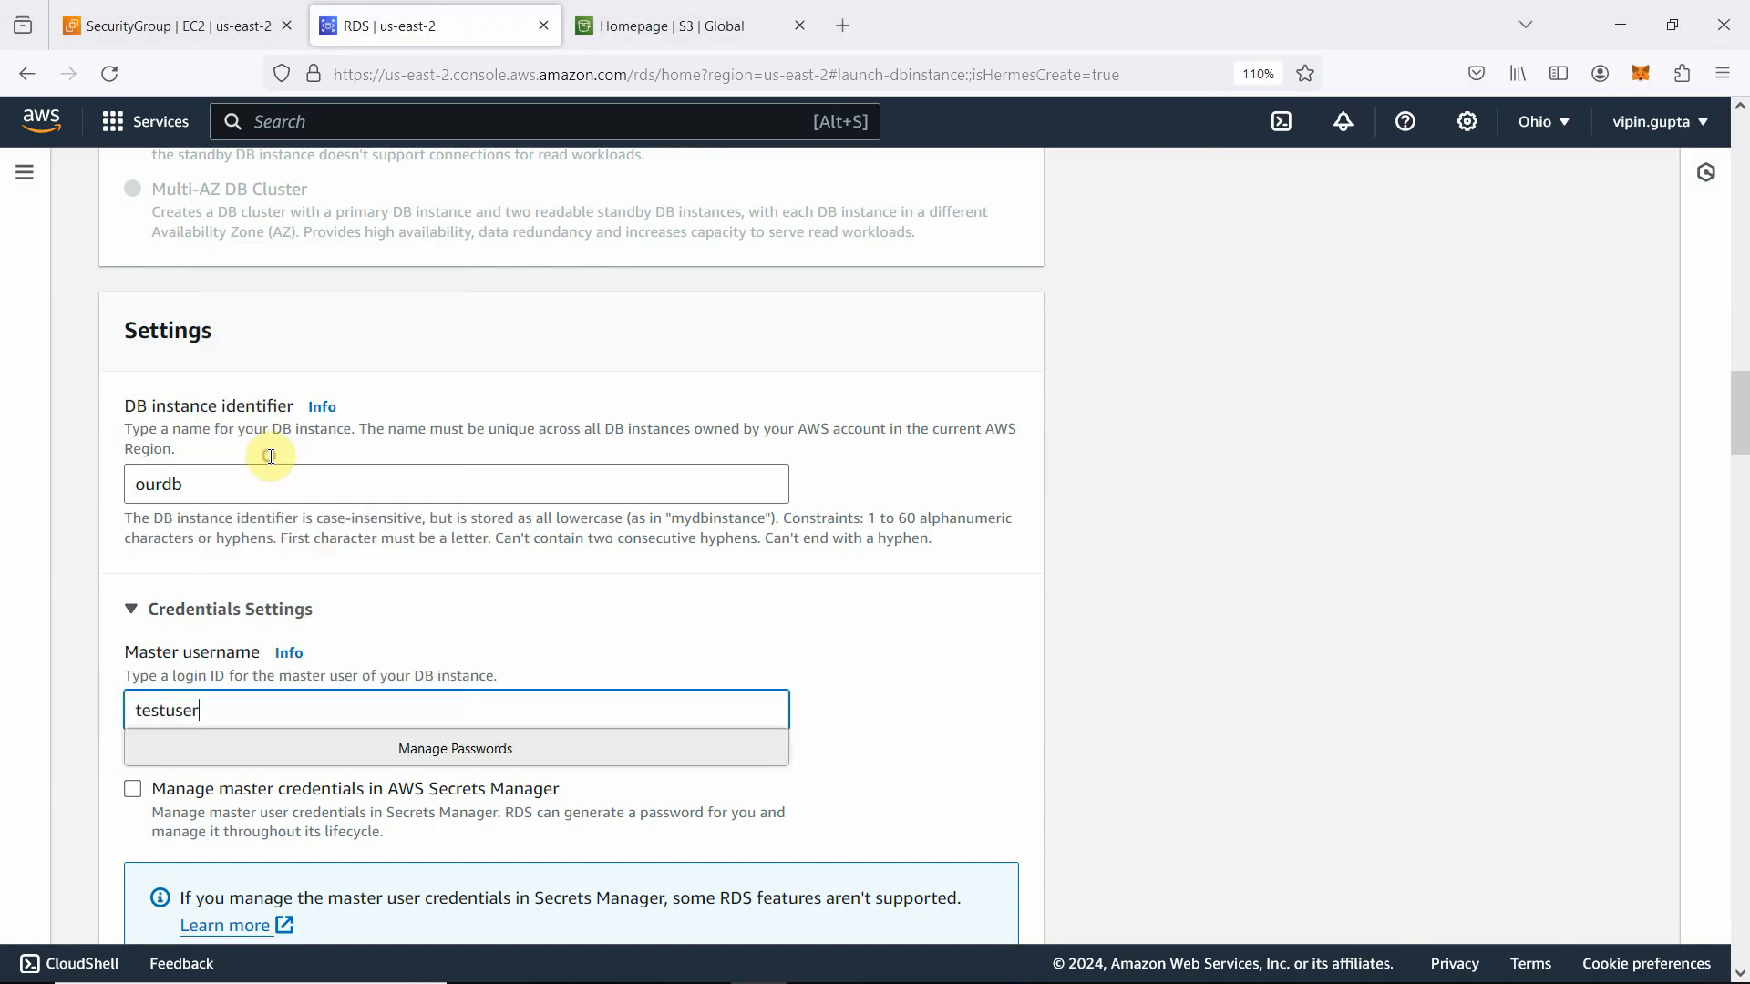
key("ctrl+a")
left_click(964, 682)
Step: Copy the RDS_PASSWORD value from the eb-env notes and paste it as the database's master password
scroll(966, 683, "down", 3)
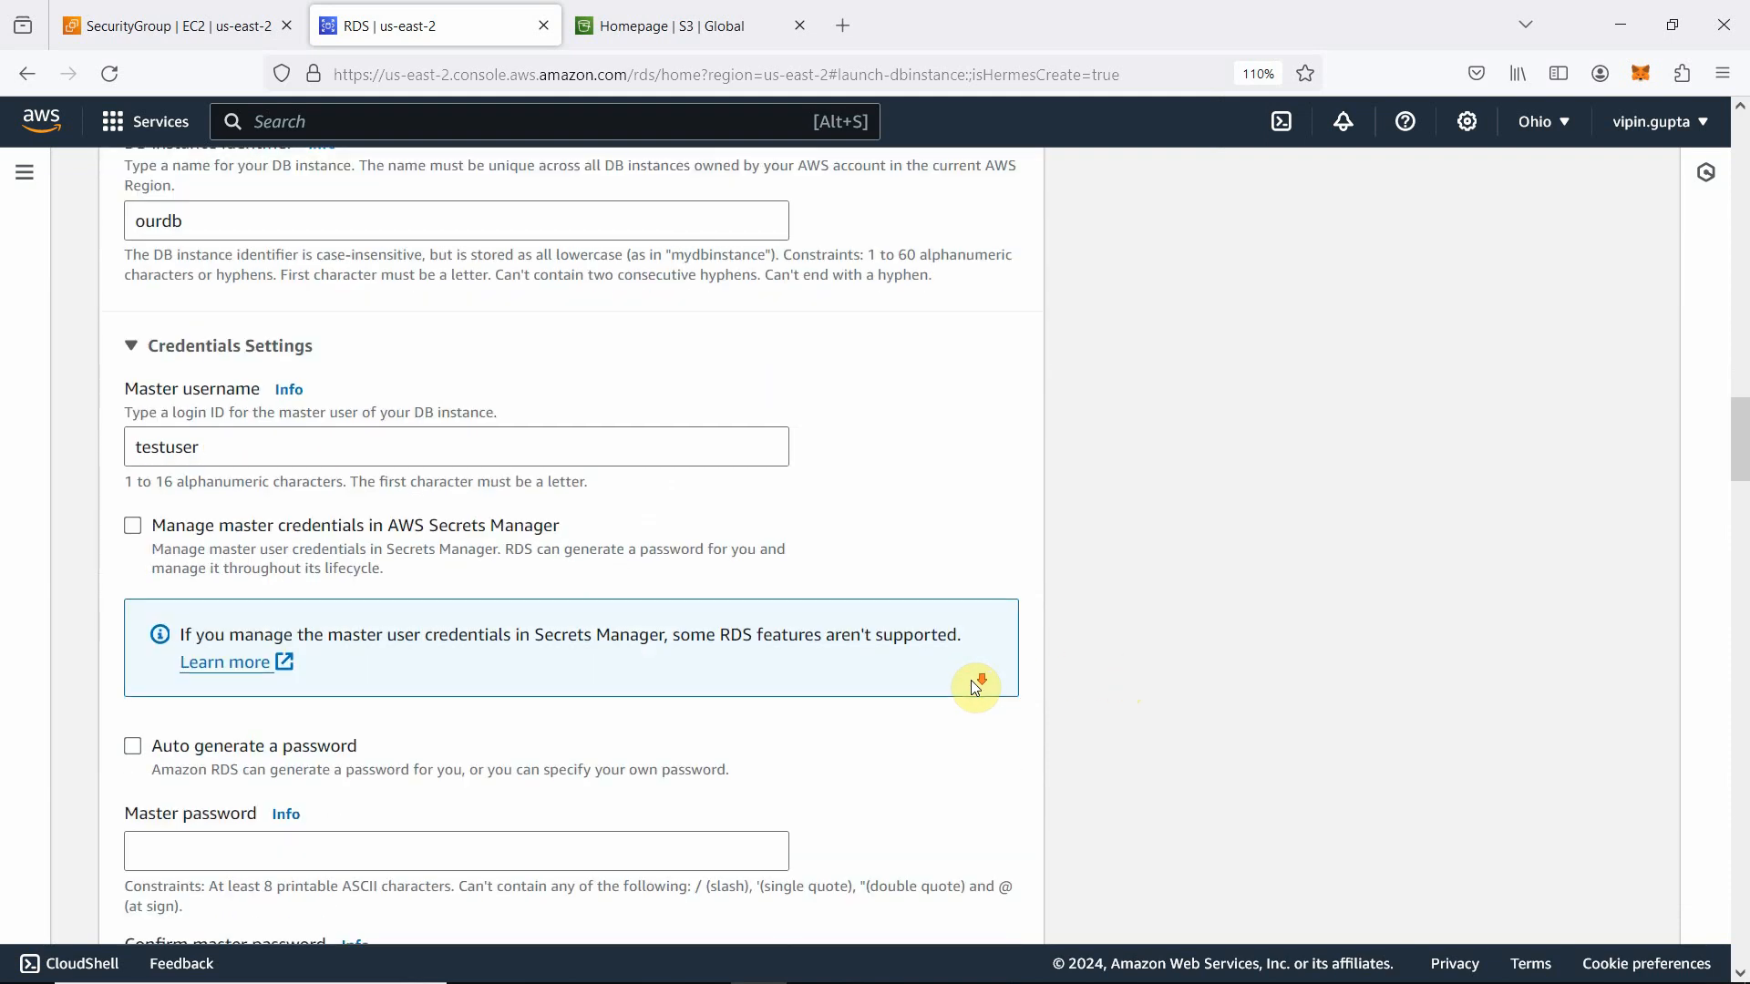
scroll(974, 685, "down", 2)
left_click(308, 720)
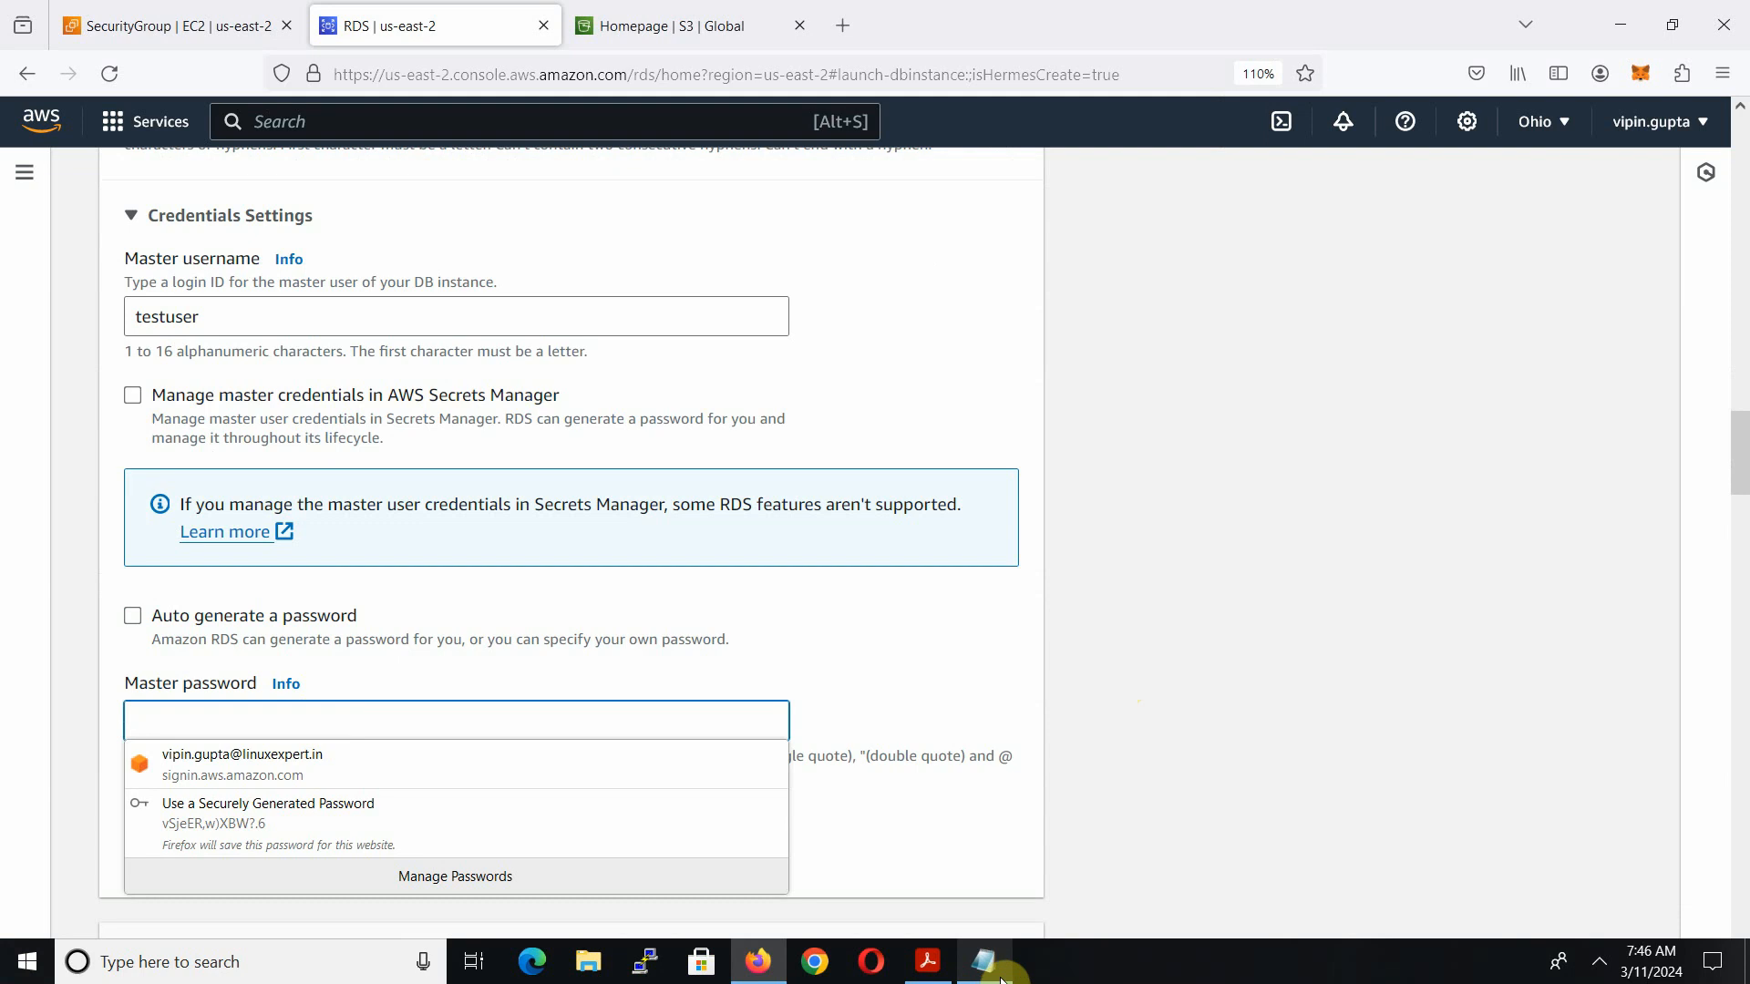
left_click(985, 962)
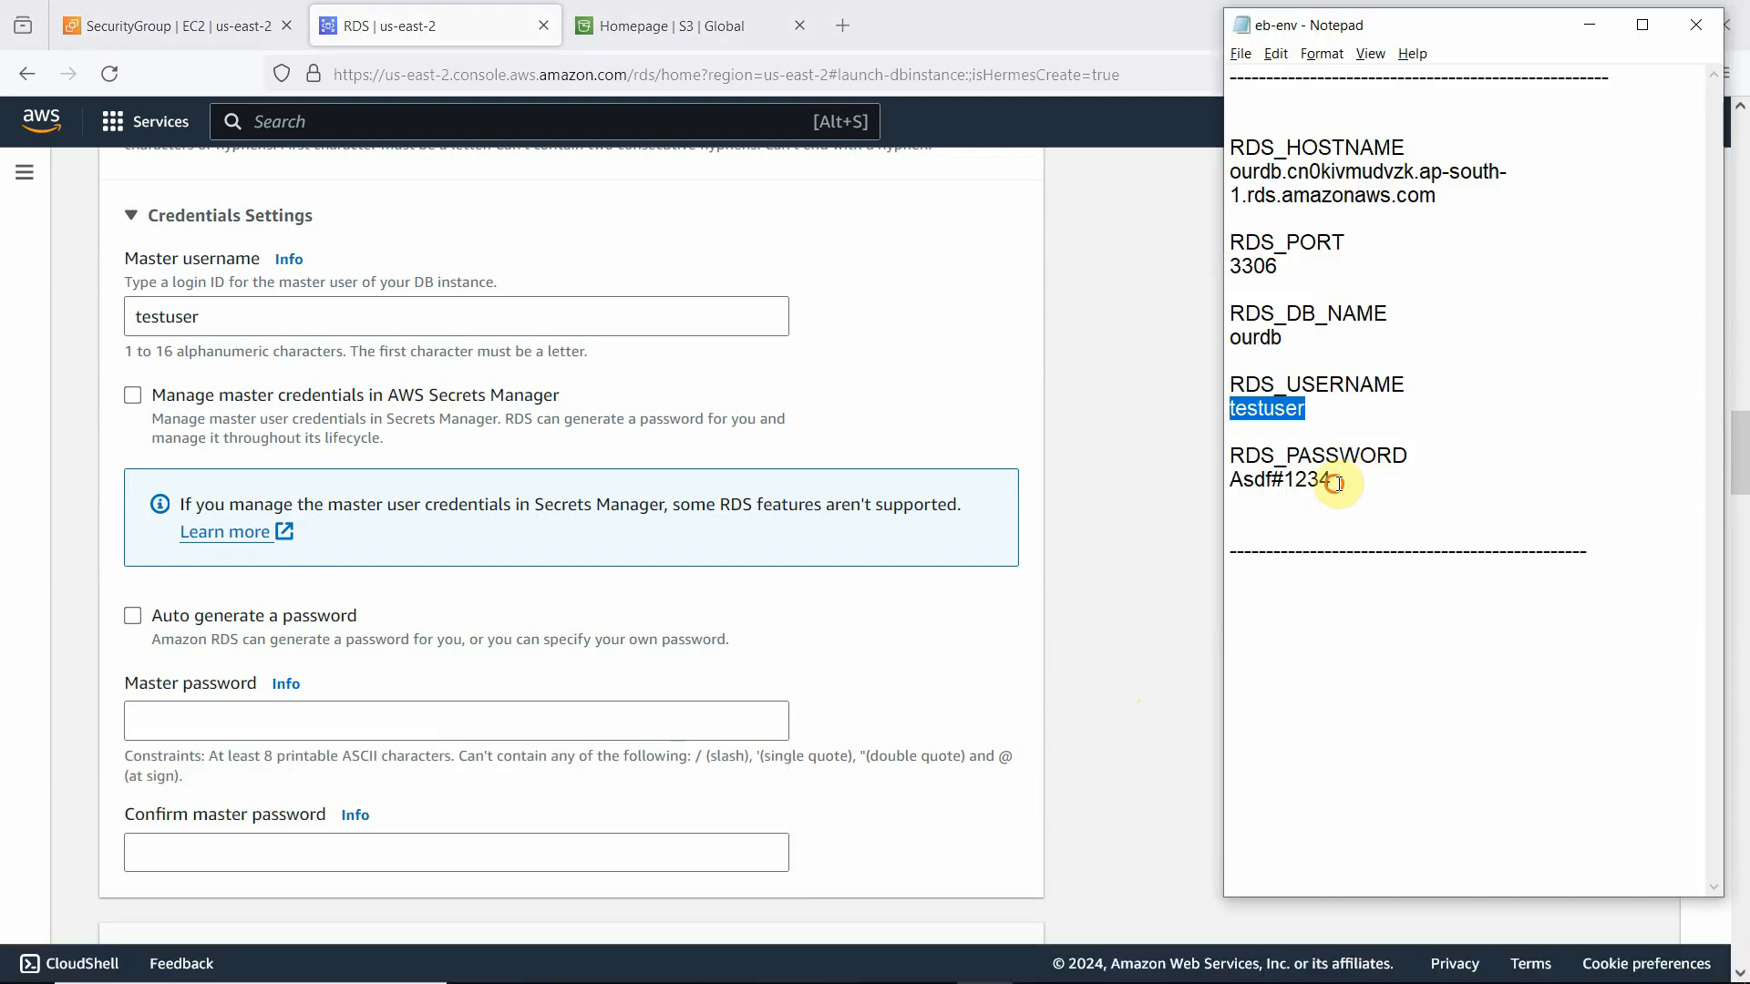
left_click_drag(1332, 480, 1233, 481)
right_click(1247, 488)
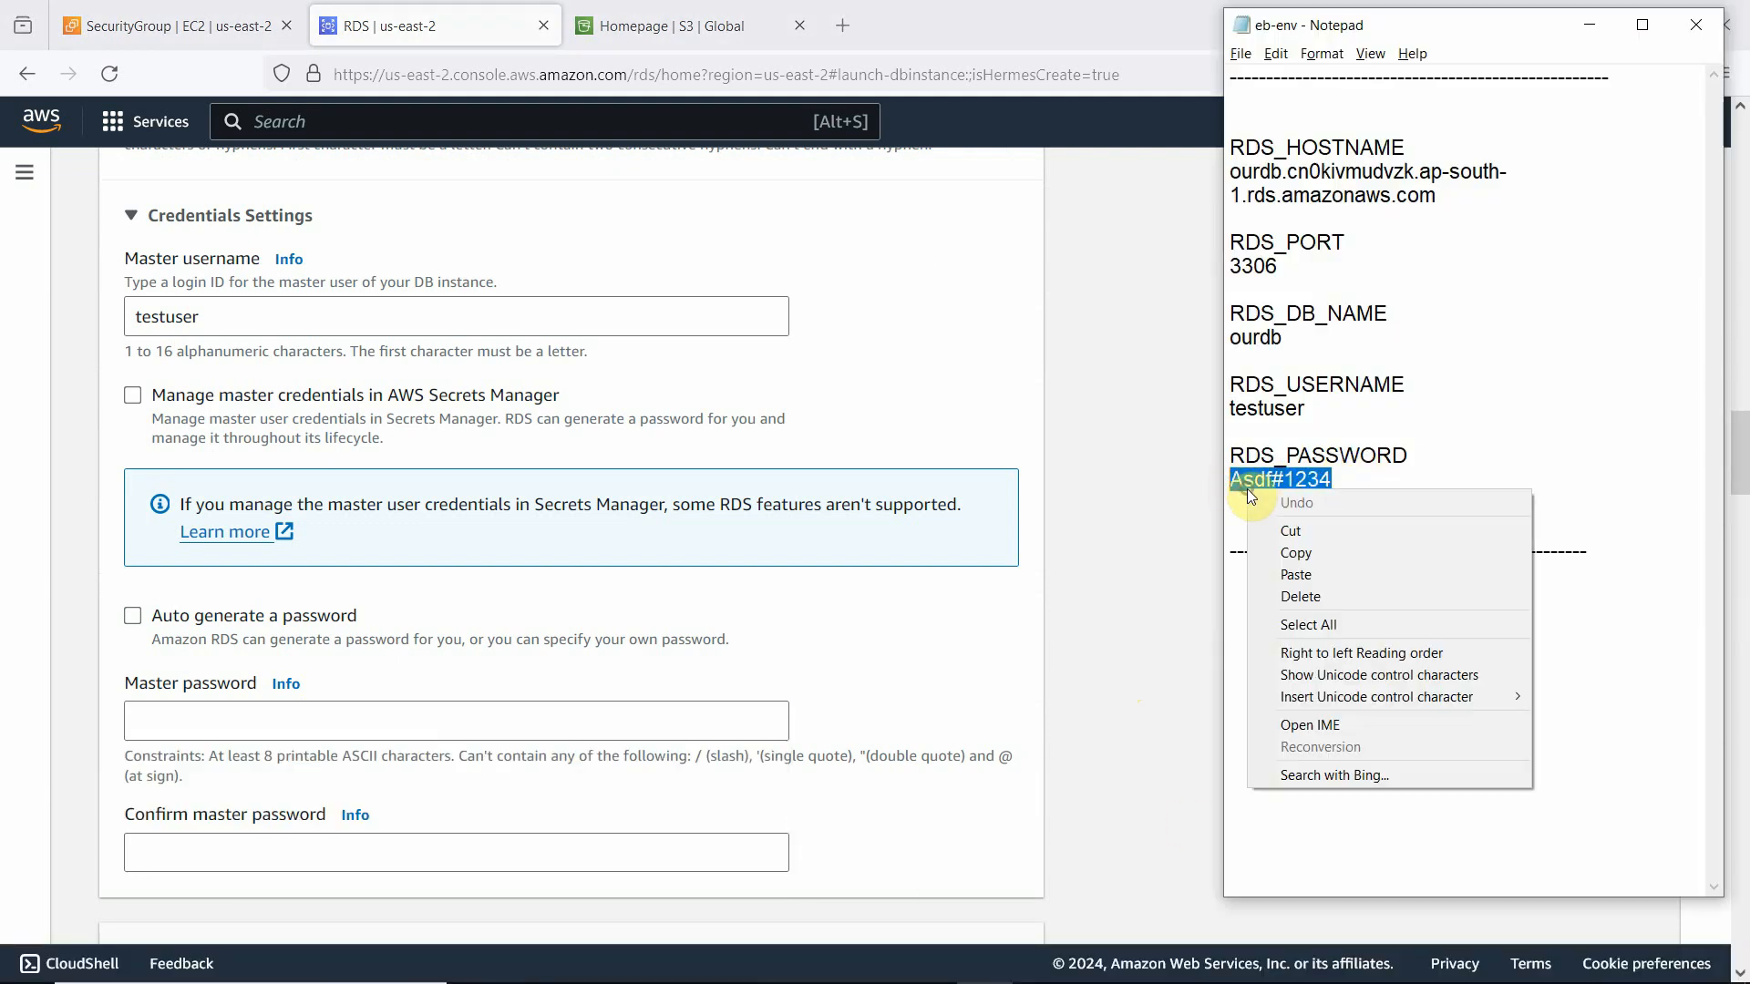
left_click(1283, 551)
left_click(183, 728)
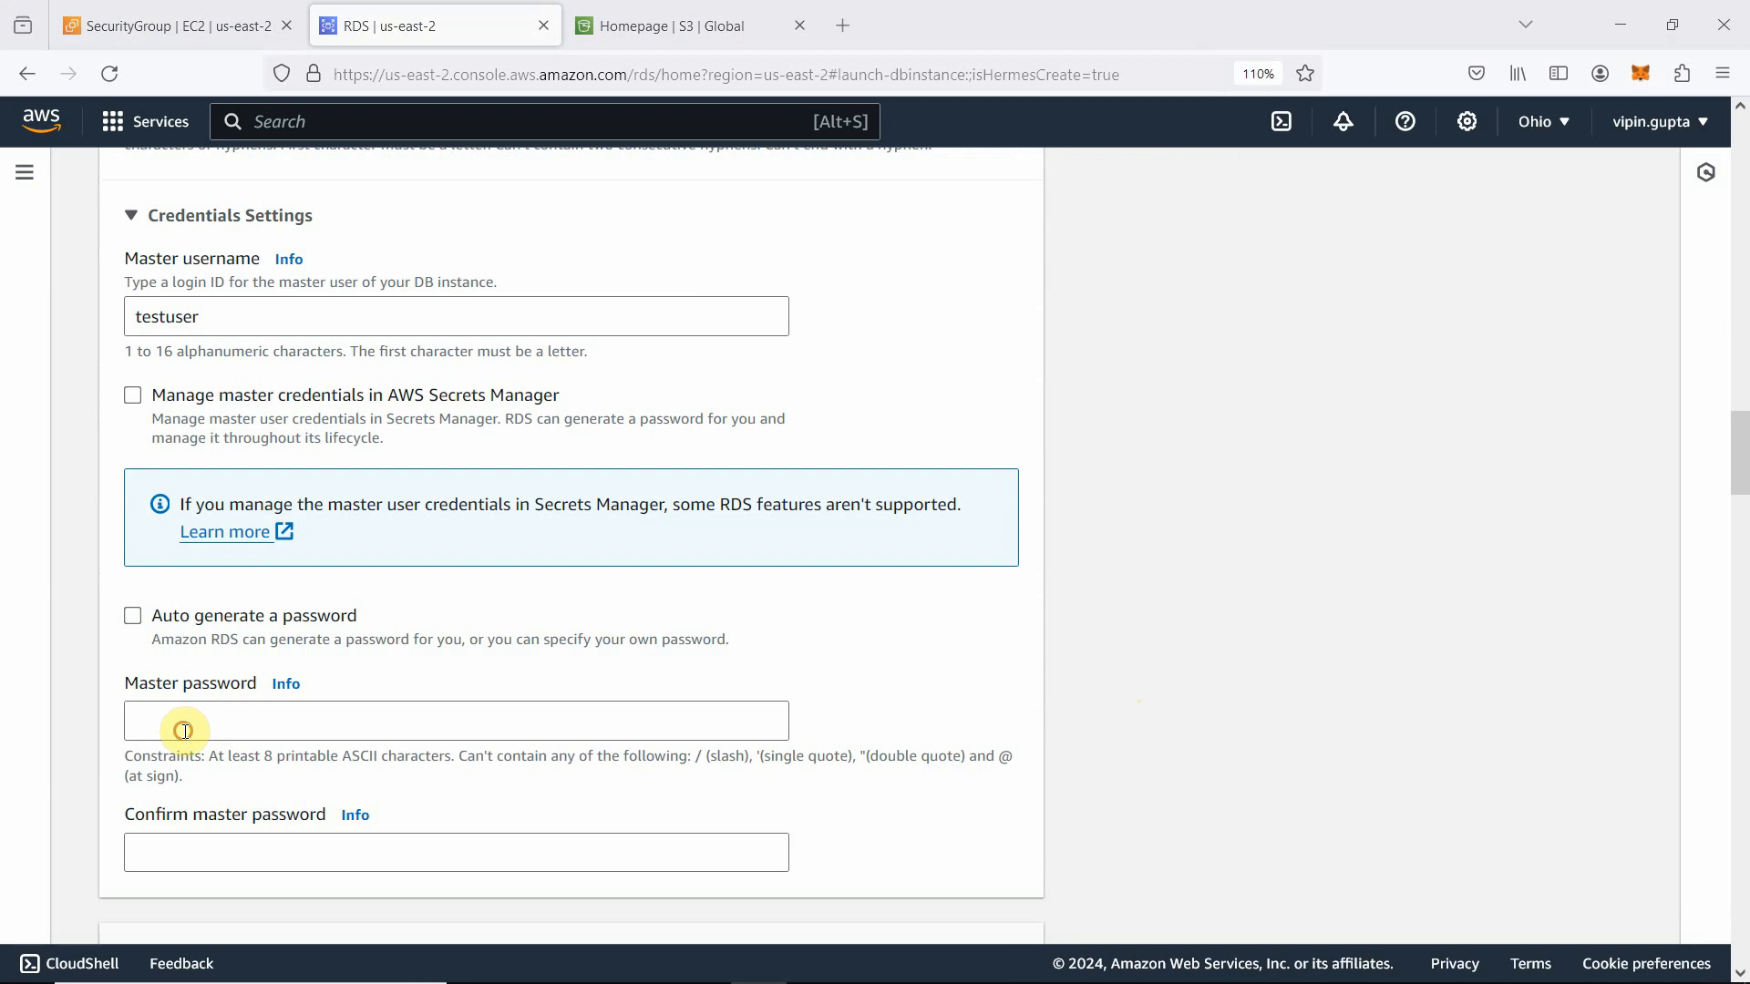
right_click(183, 729)
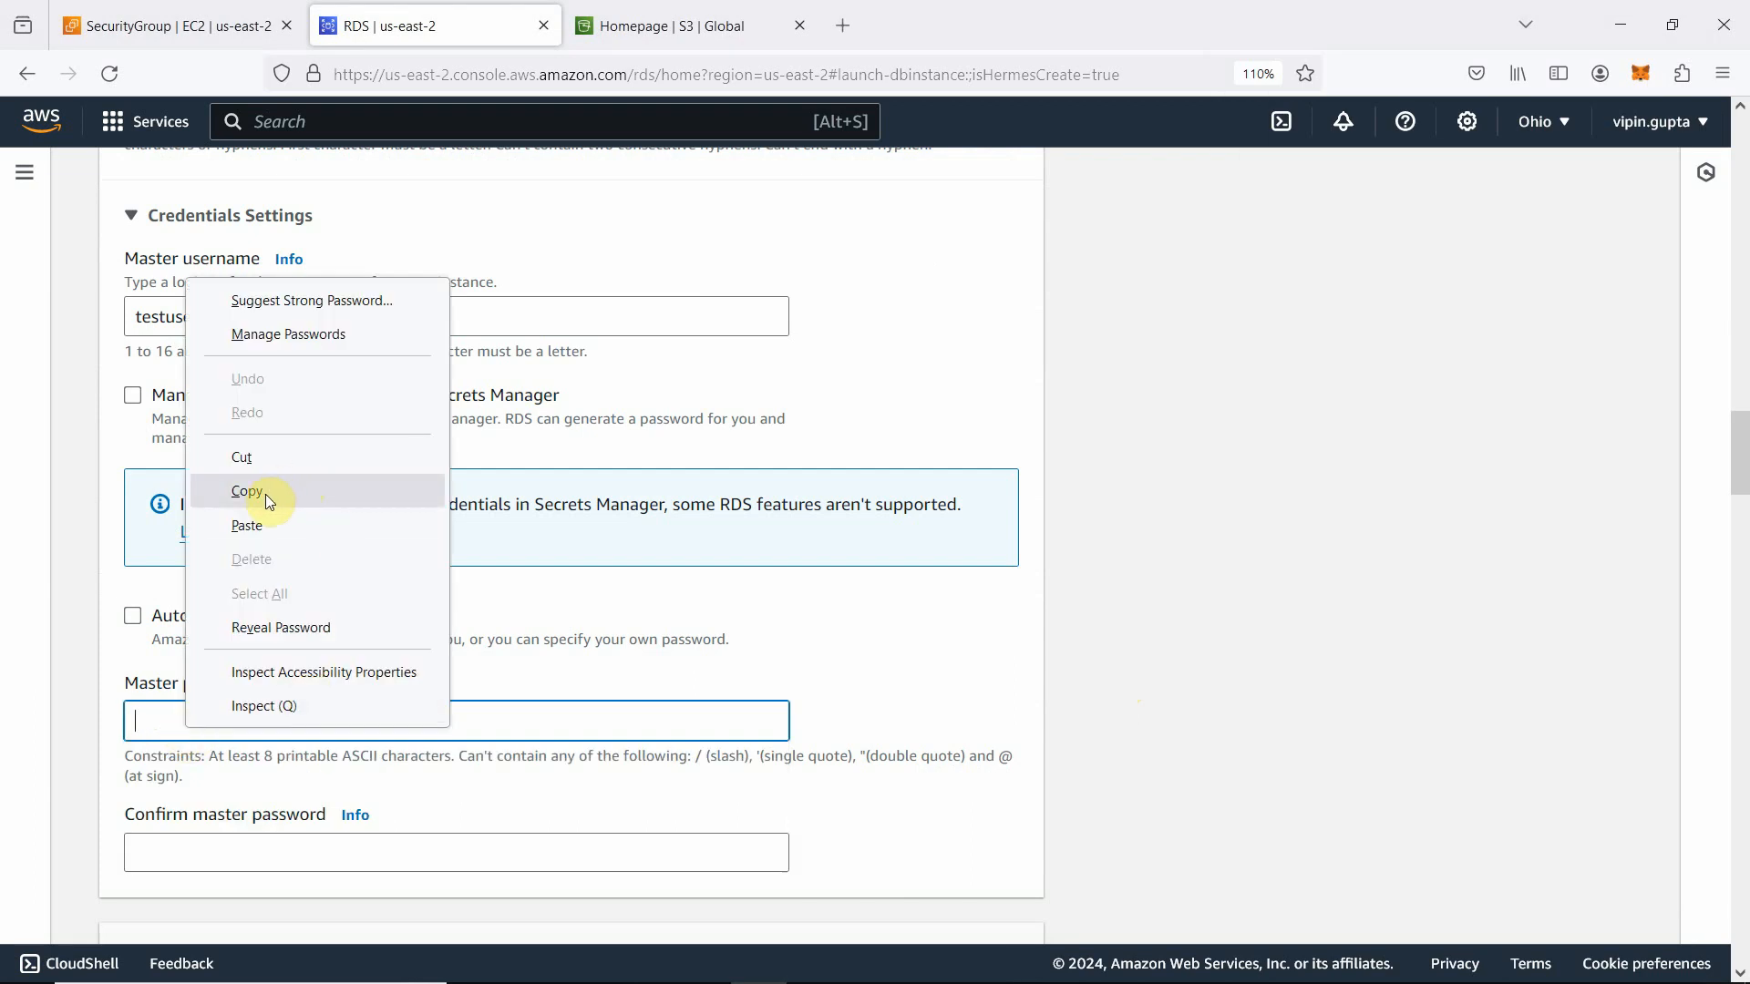
left_click(257, 527)
Step: Paste the same copied password into the master password confirmation
left_click(264, 853)
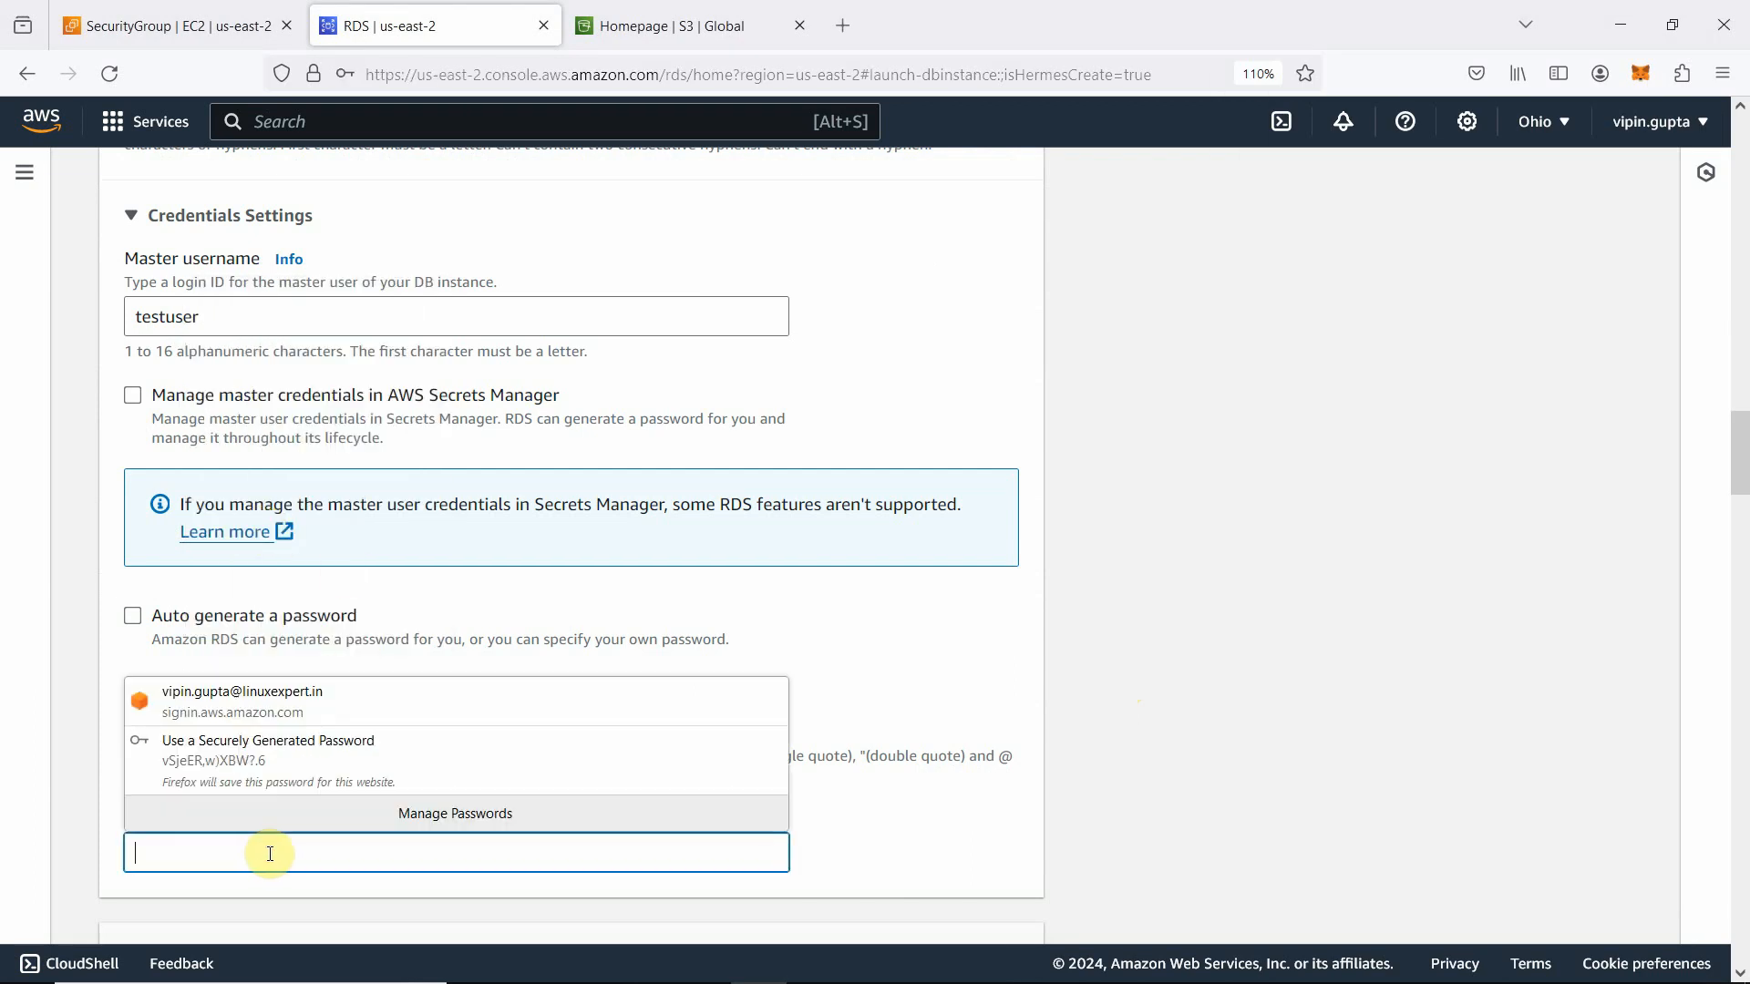
right_click(270, 857)
left_click(358, 649)
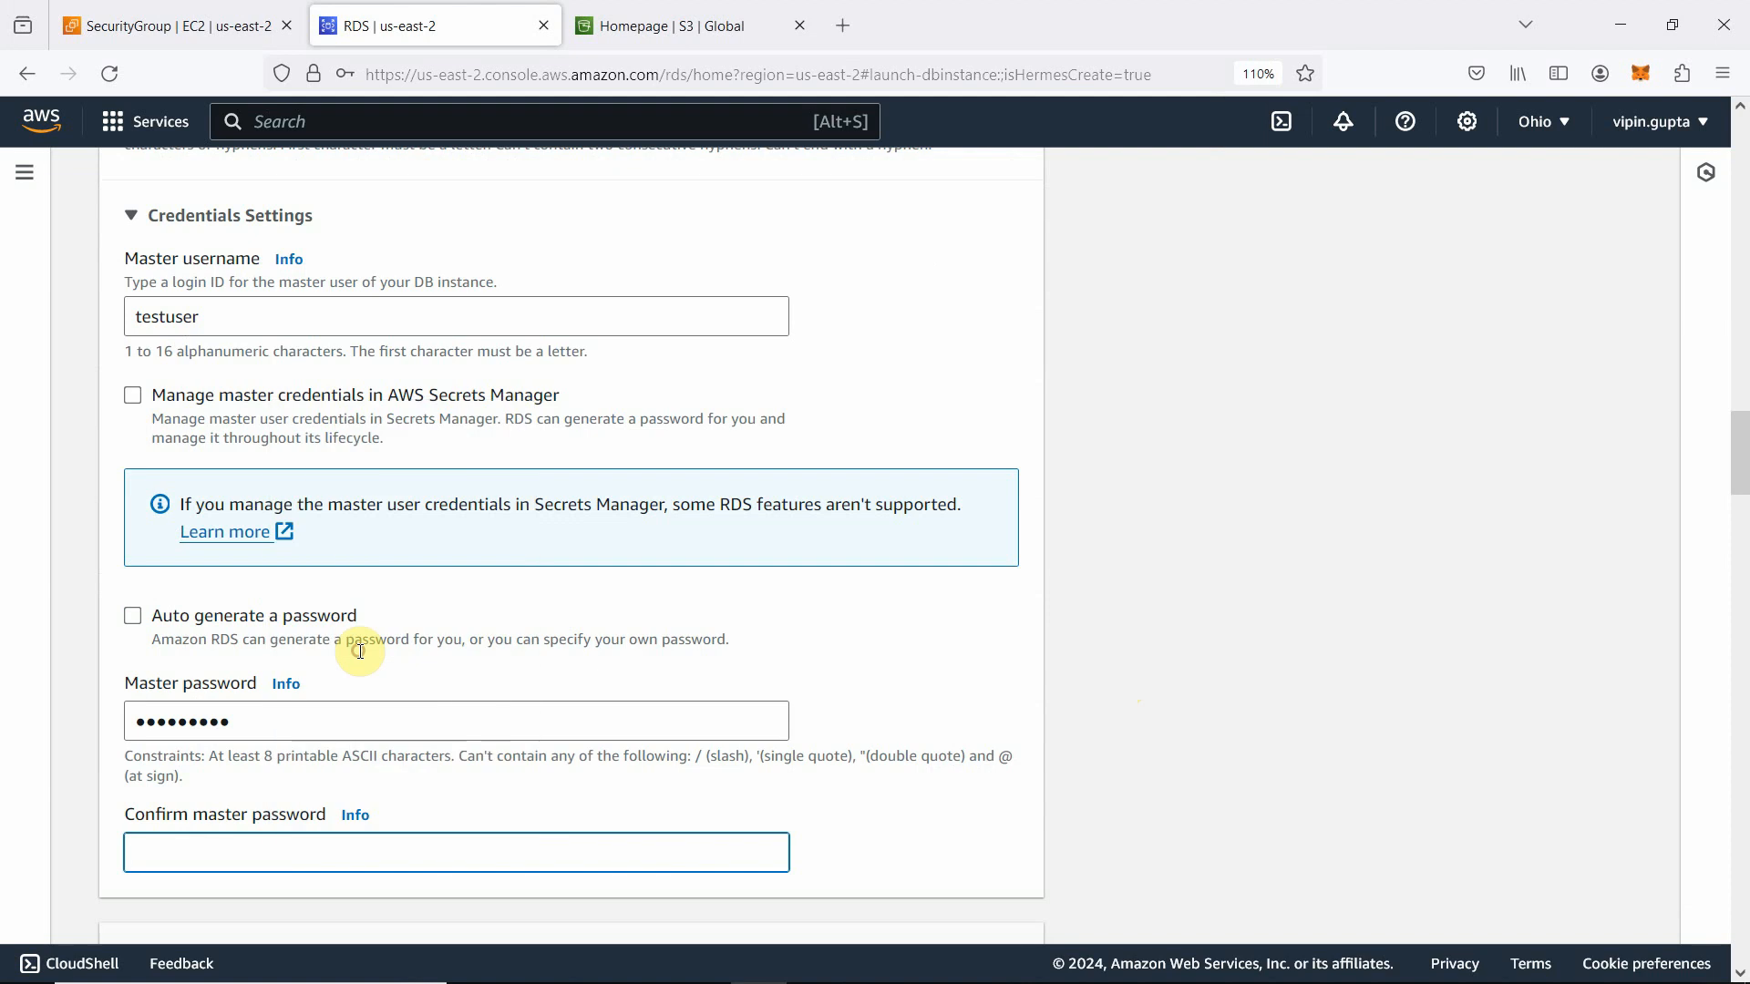
Step: Keep the db.t3.micro class and 20 GiB of gp2 storage, and disable storage autoscaling for the database
scroll(1128, 729, "down", 2)
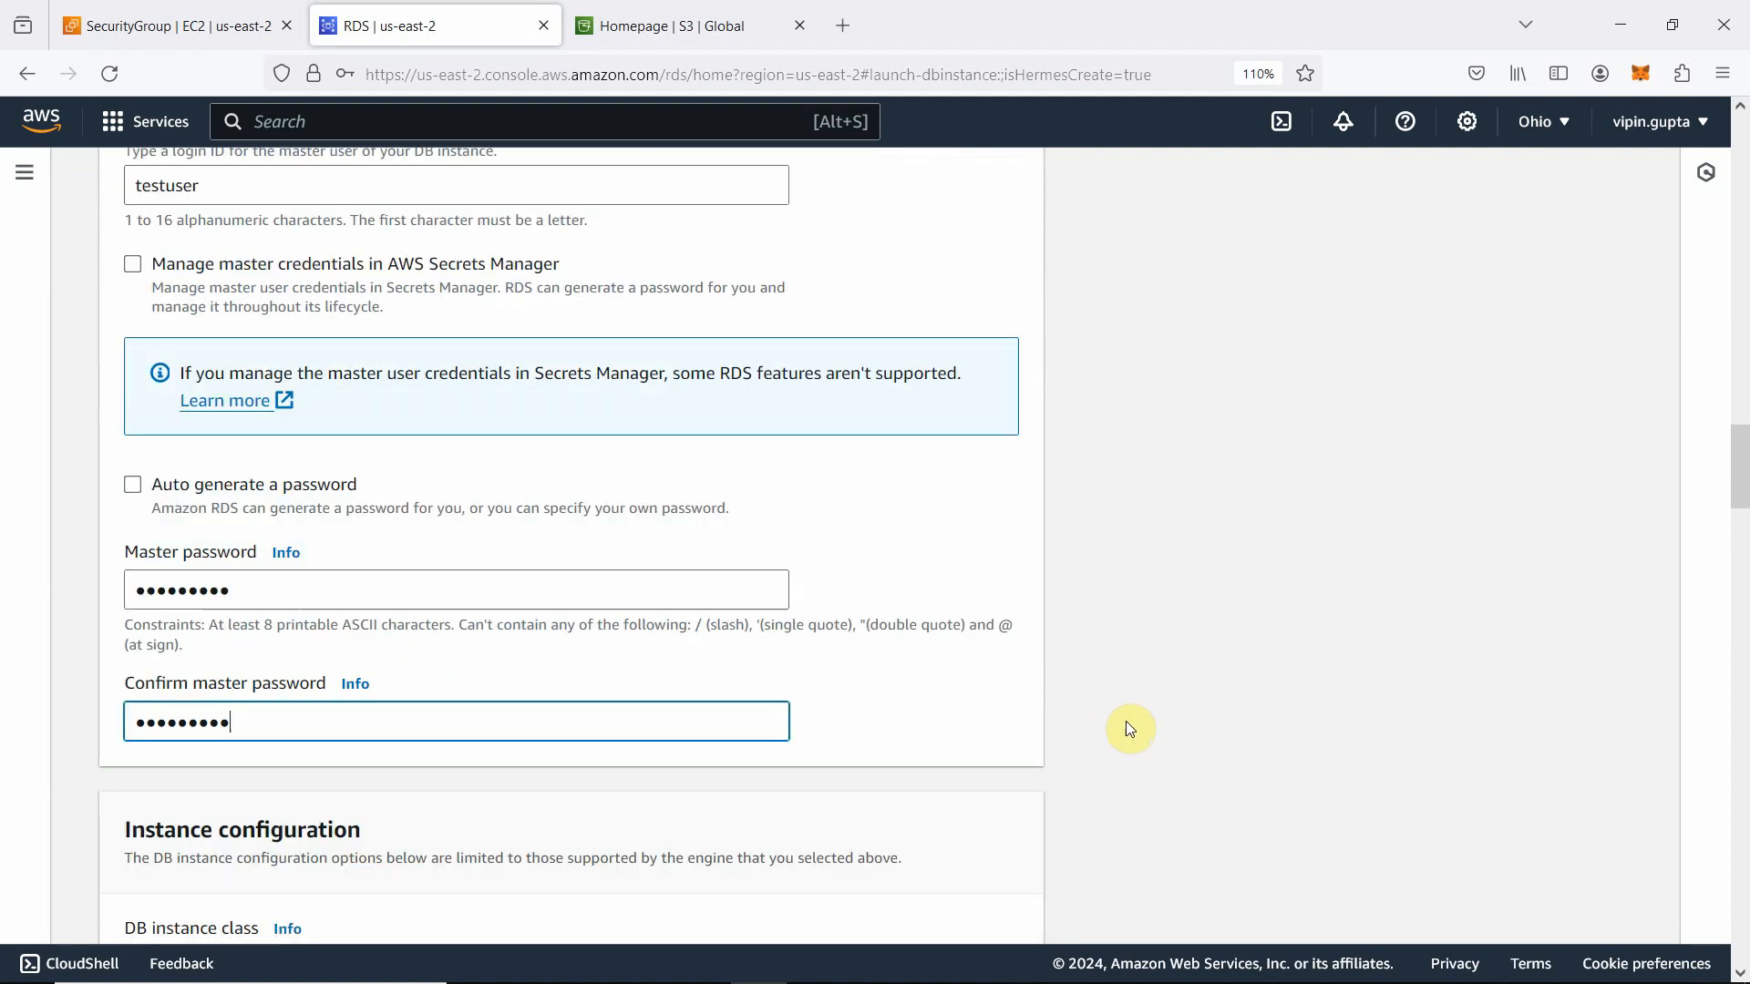
scroll(1189, 545, "down", 5)
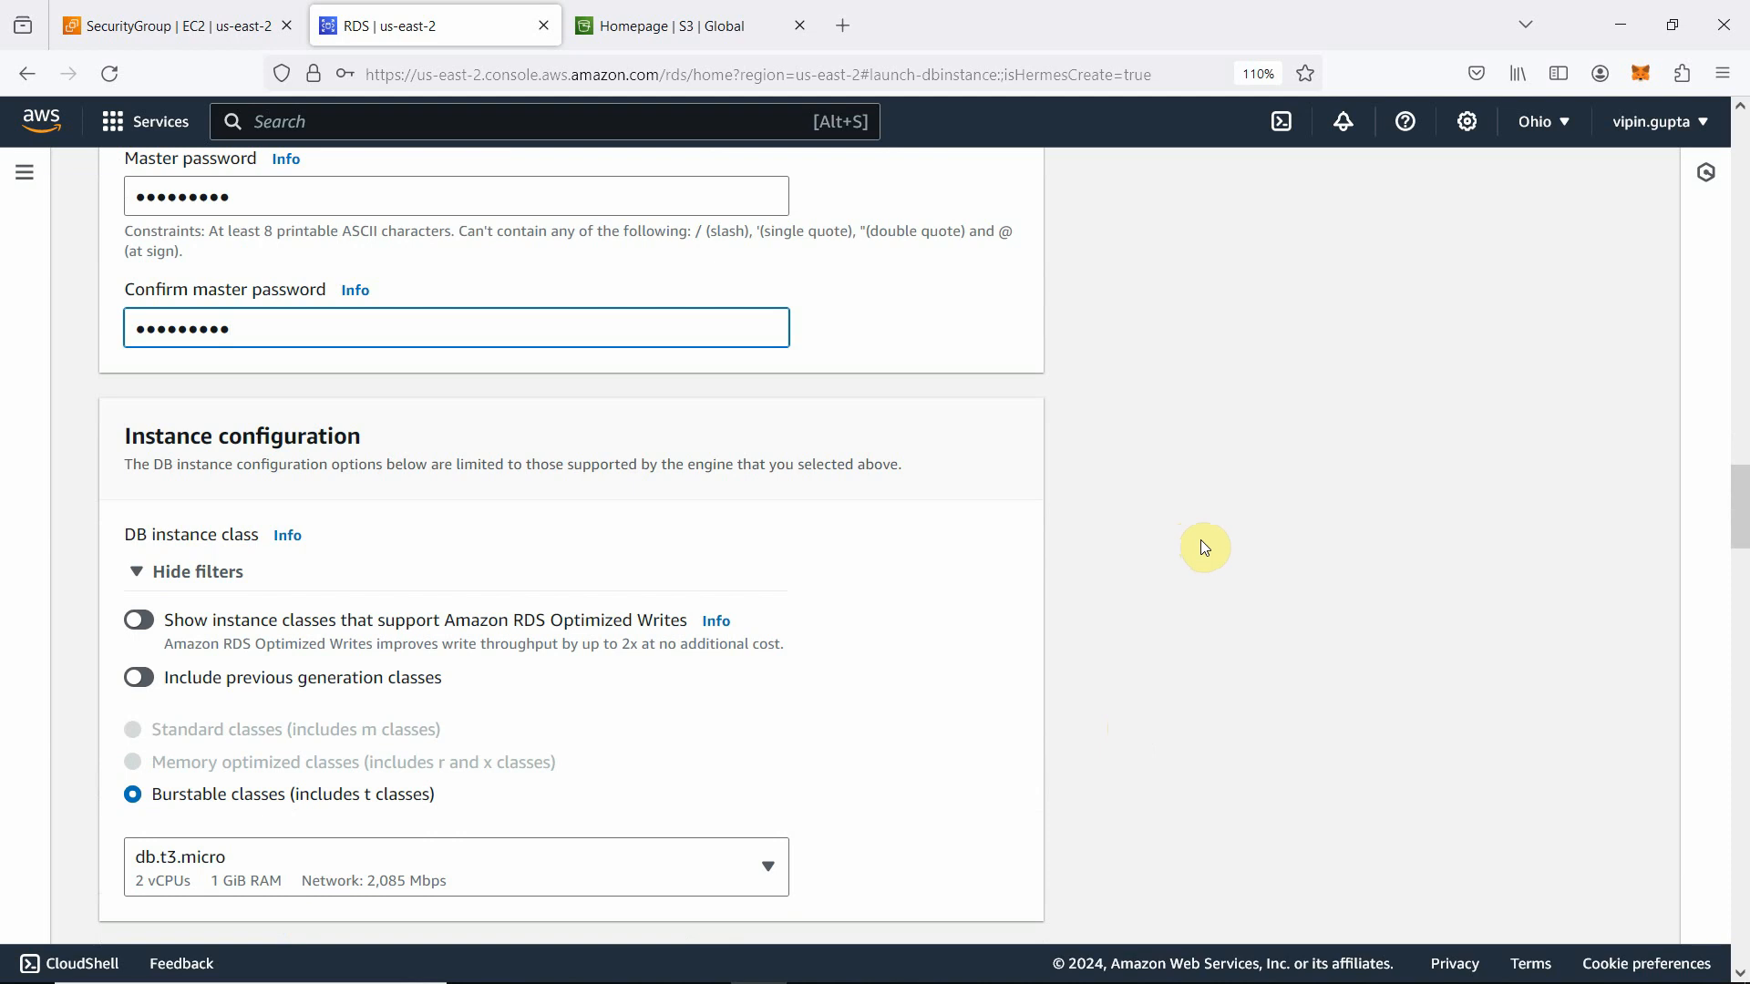
scroll(1204, 545, "down", 3)
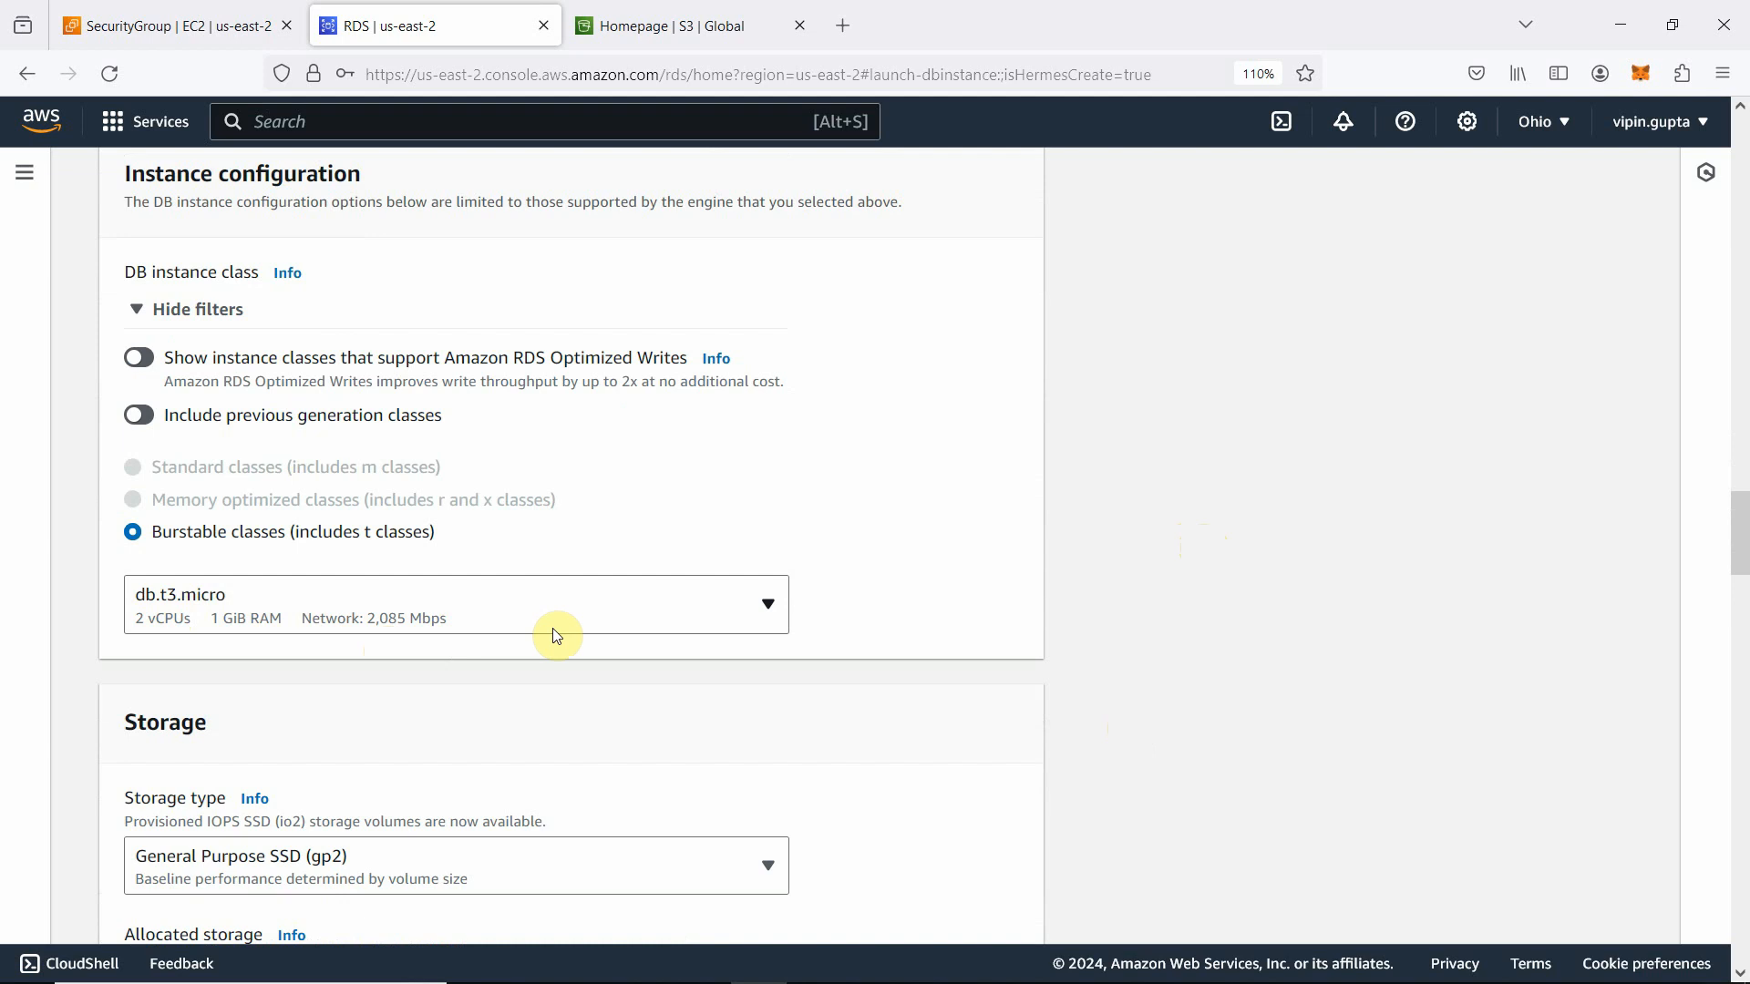
scroll(557, 636, "down", 3)
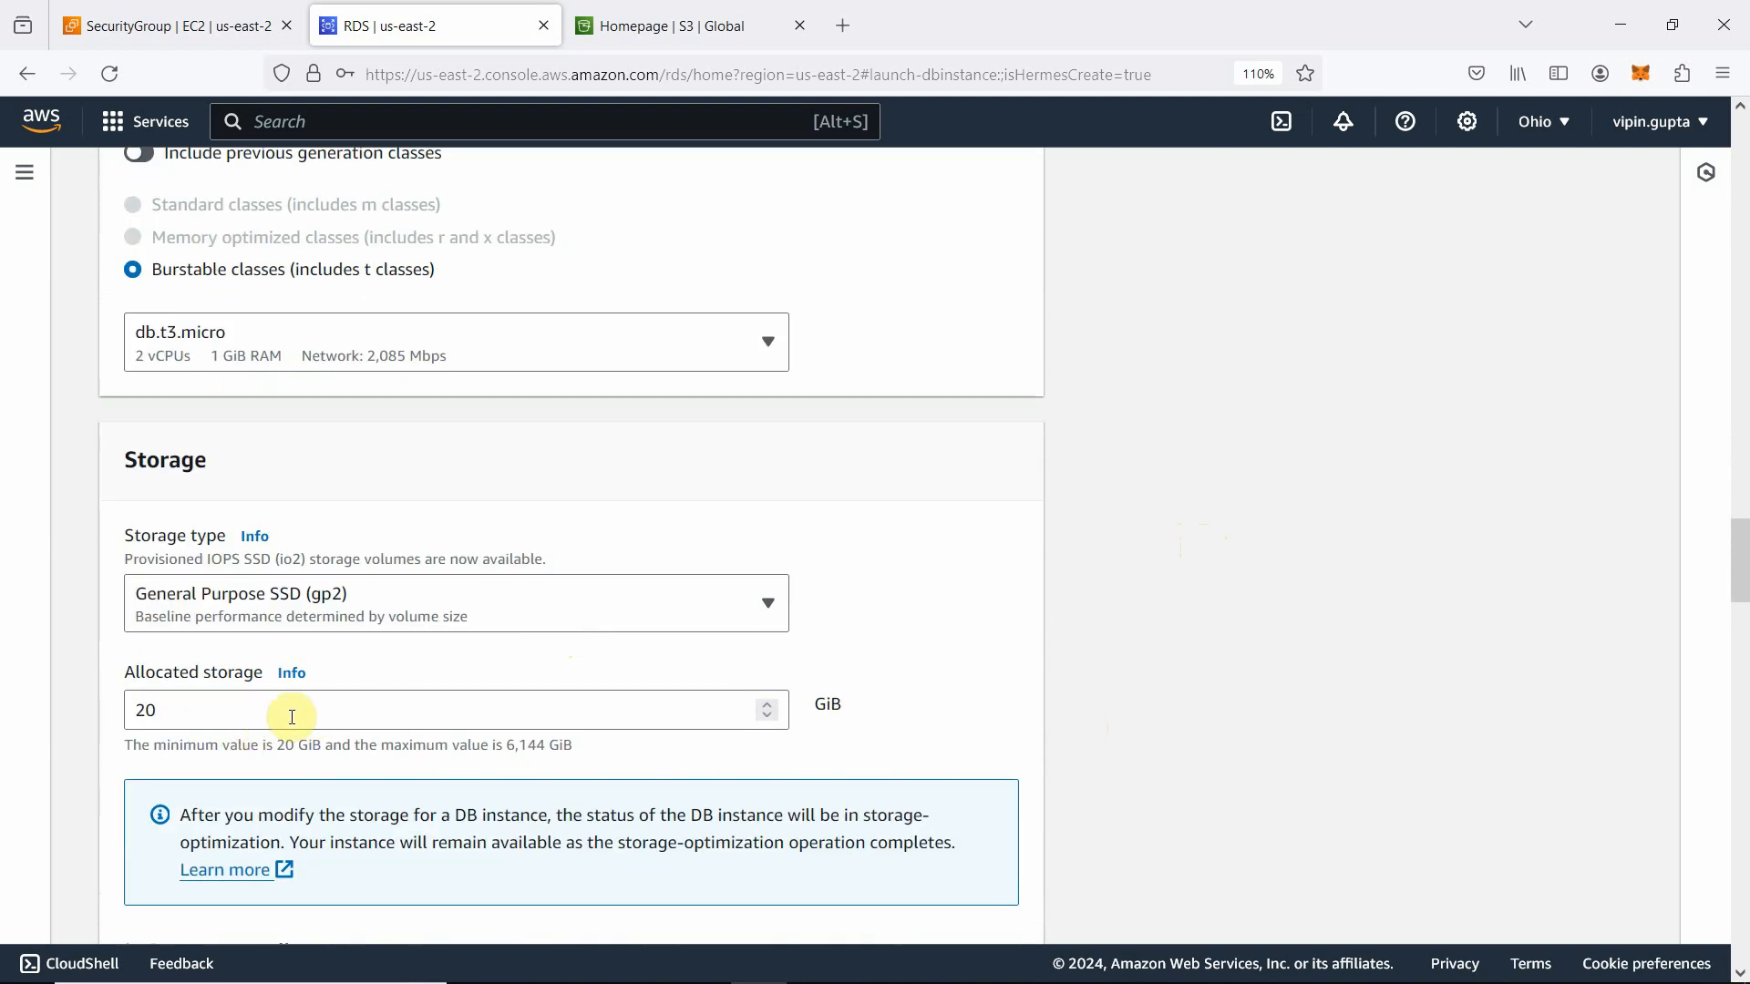
scroll(301, 715, "down", 3)
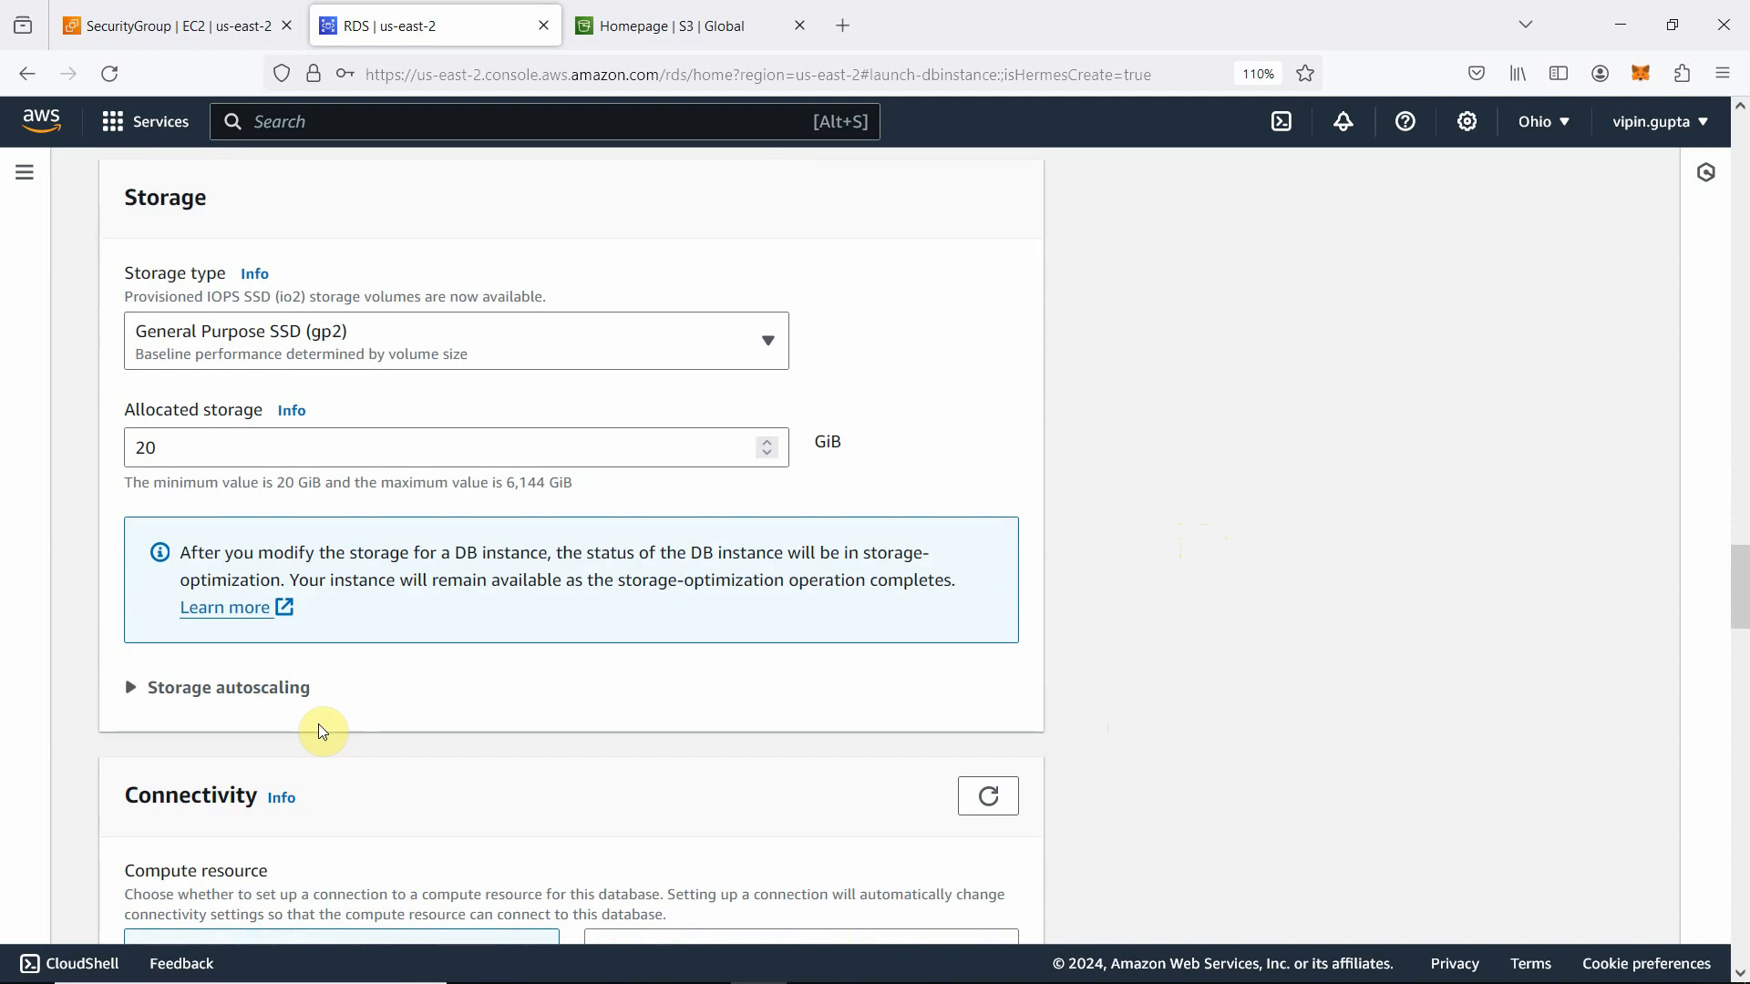
left_click(150, 696)
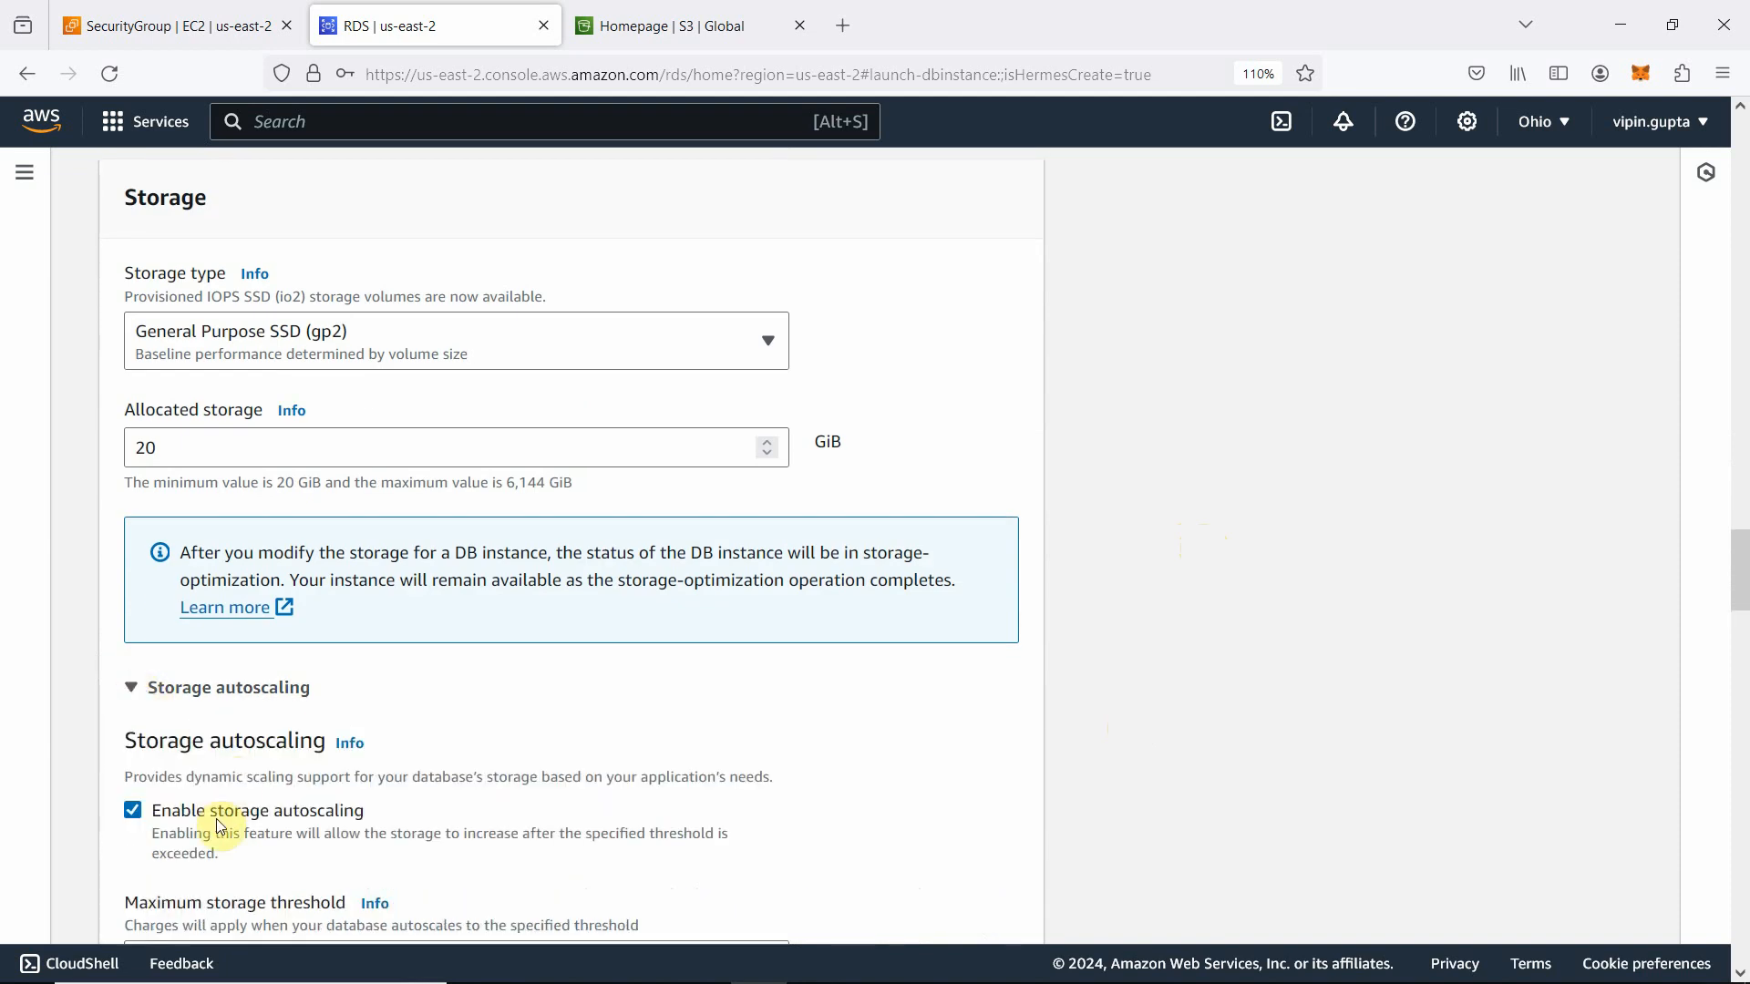
scroll(230, 842, "down", 2)
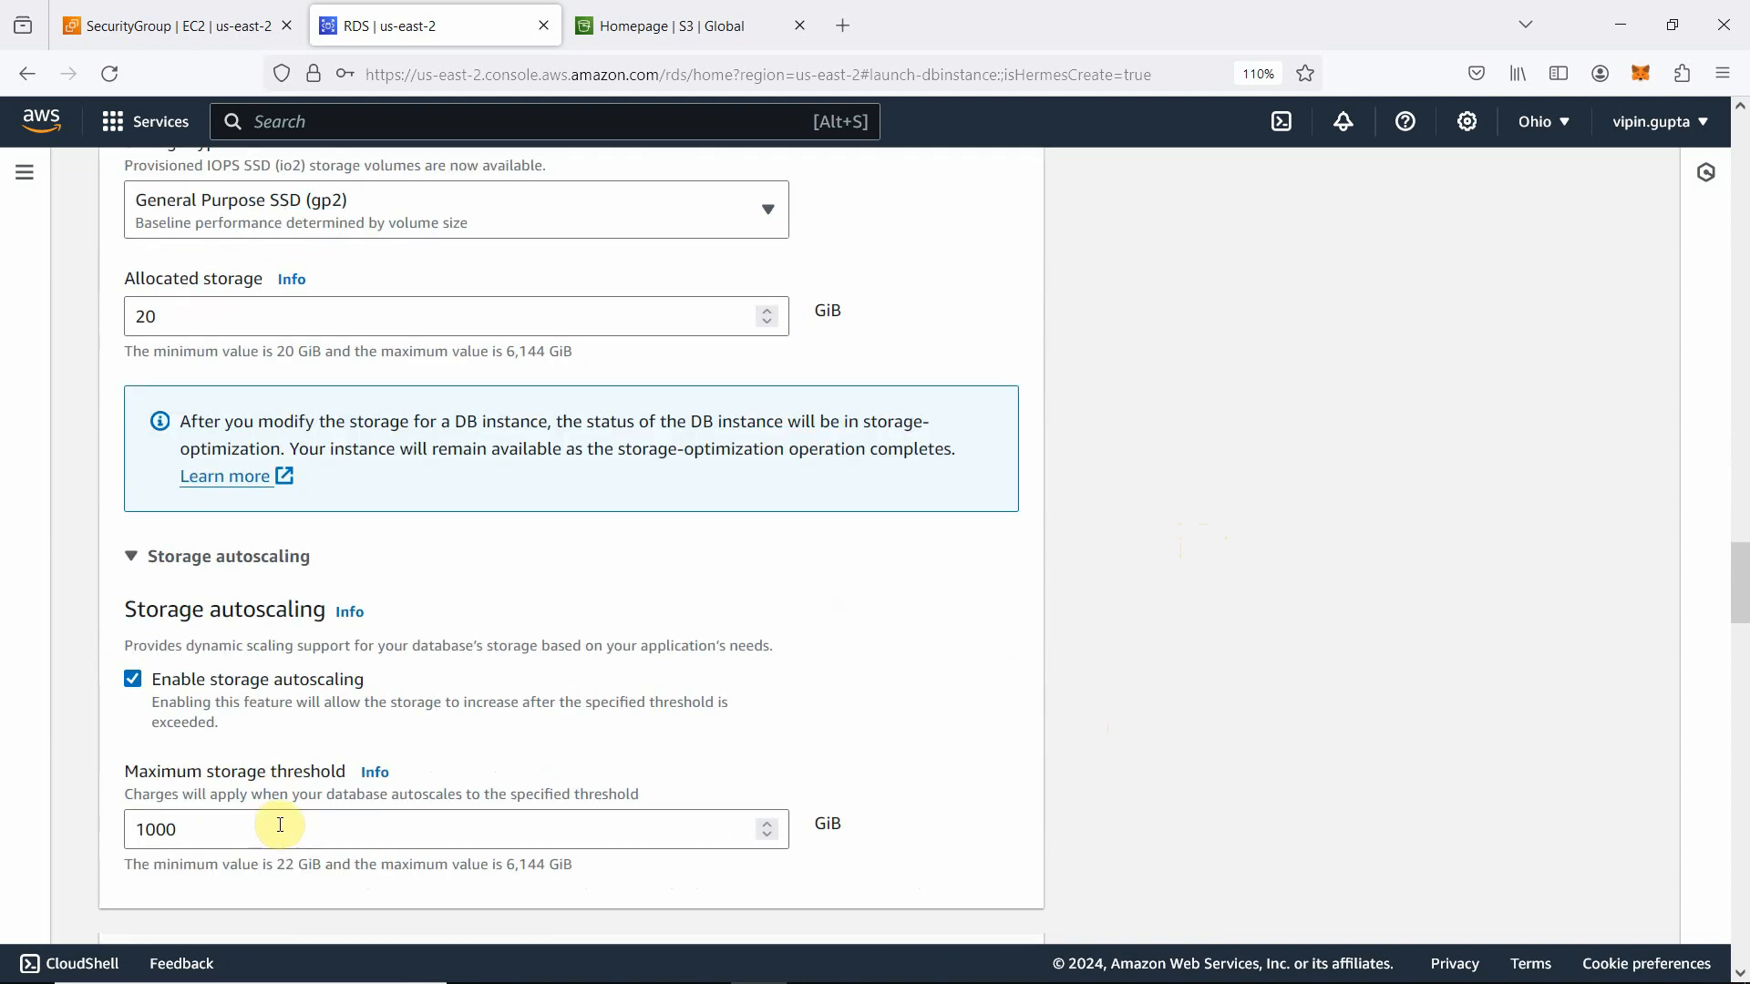
left_click(134, 682)
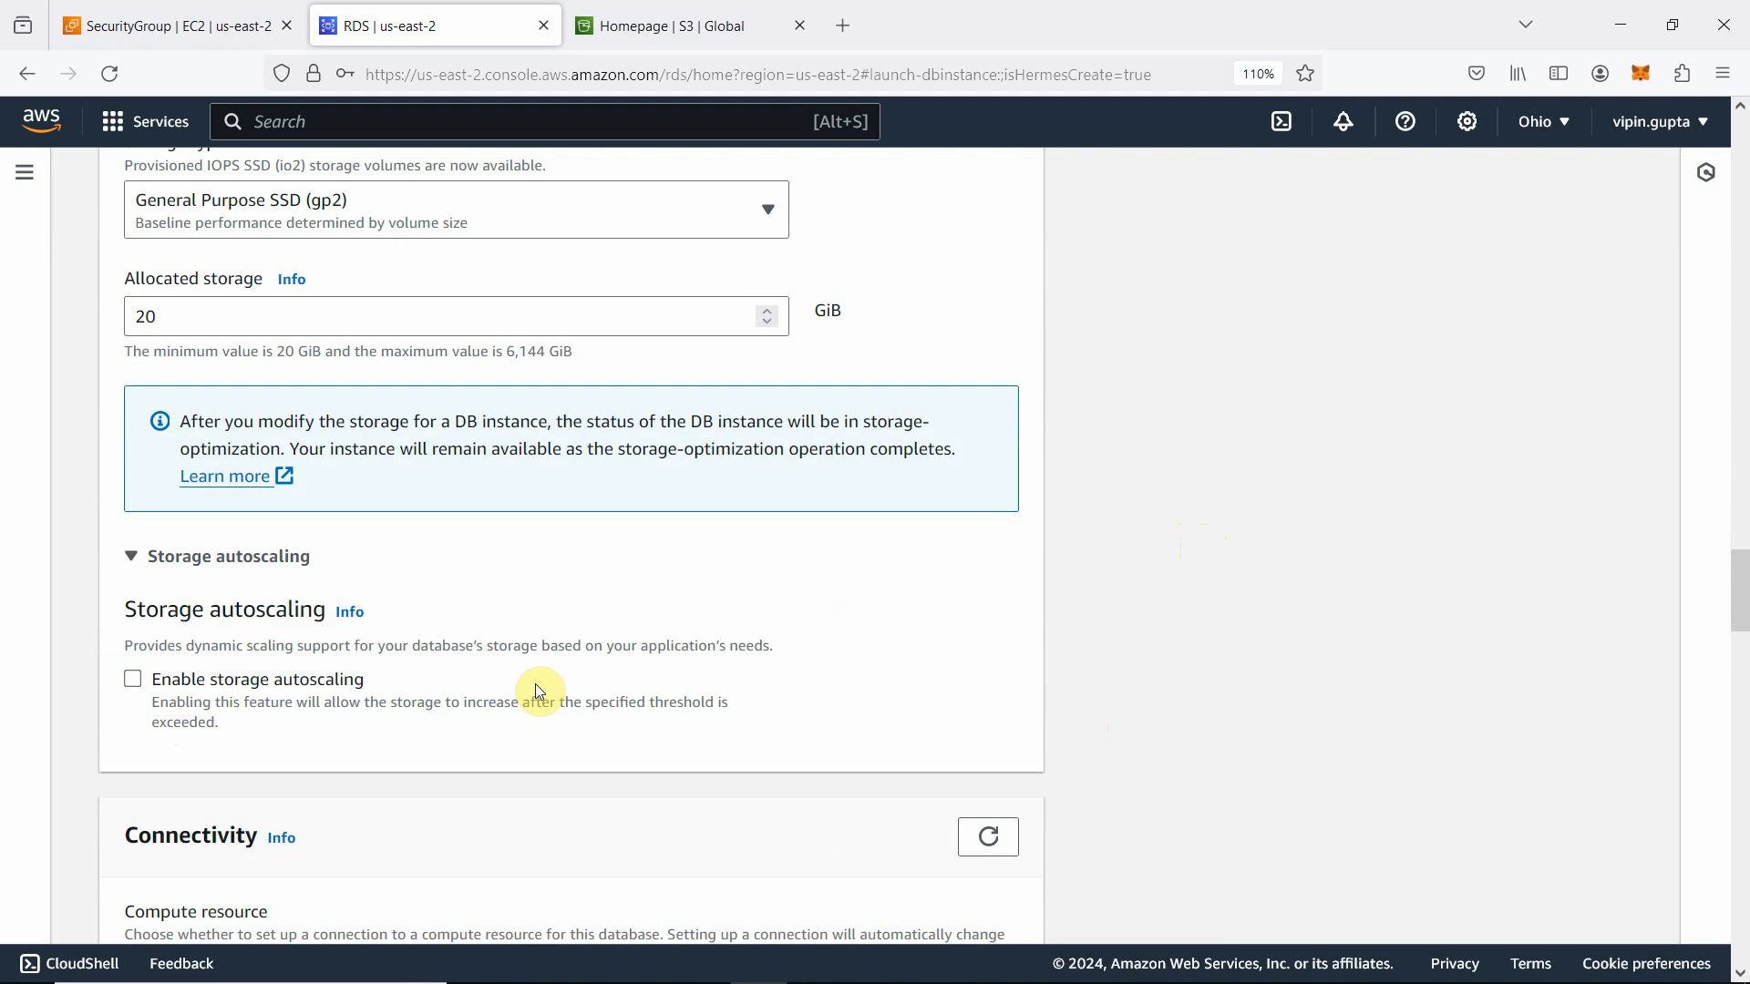
Step: Keep the default VPC and subnet group without an EC2 connection, and allow public access to the database
scroll(538, 690, "down", 4)
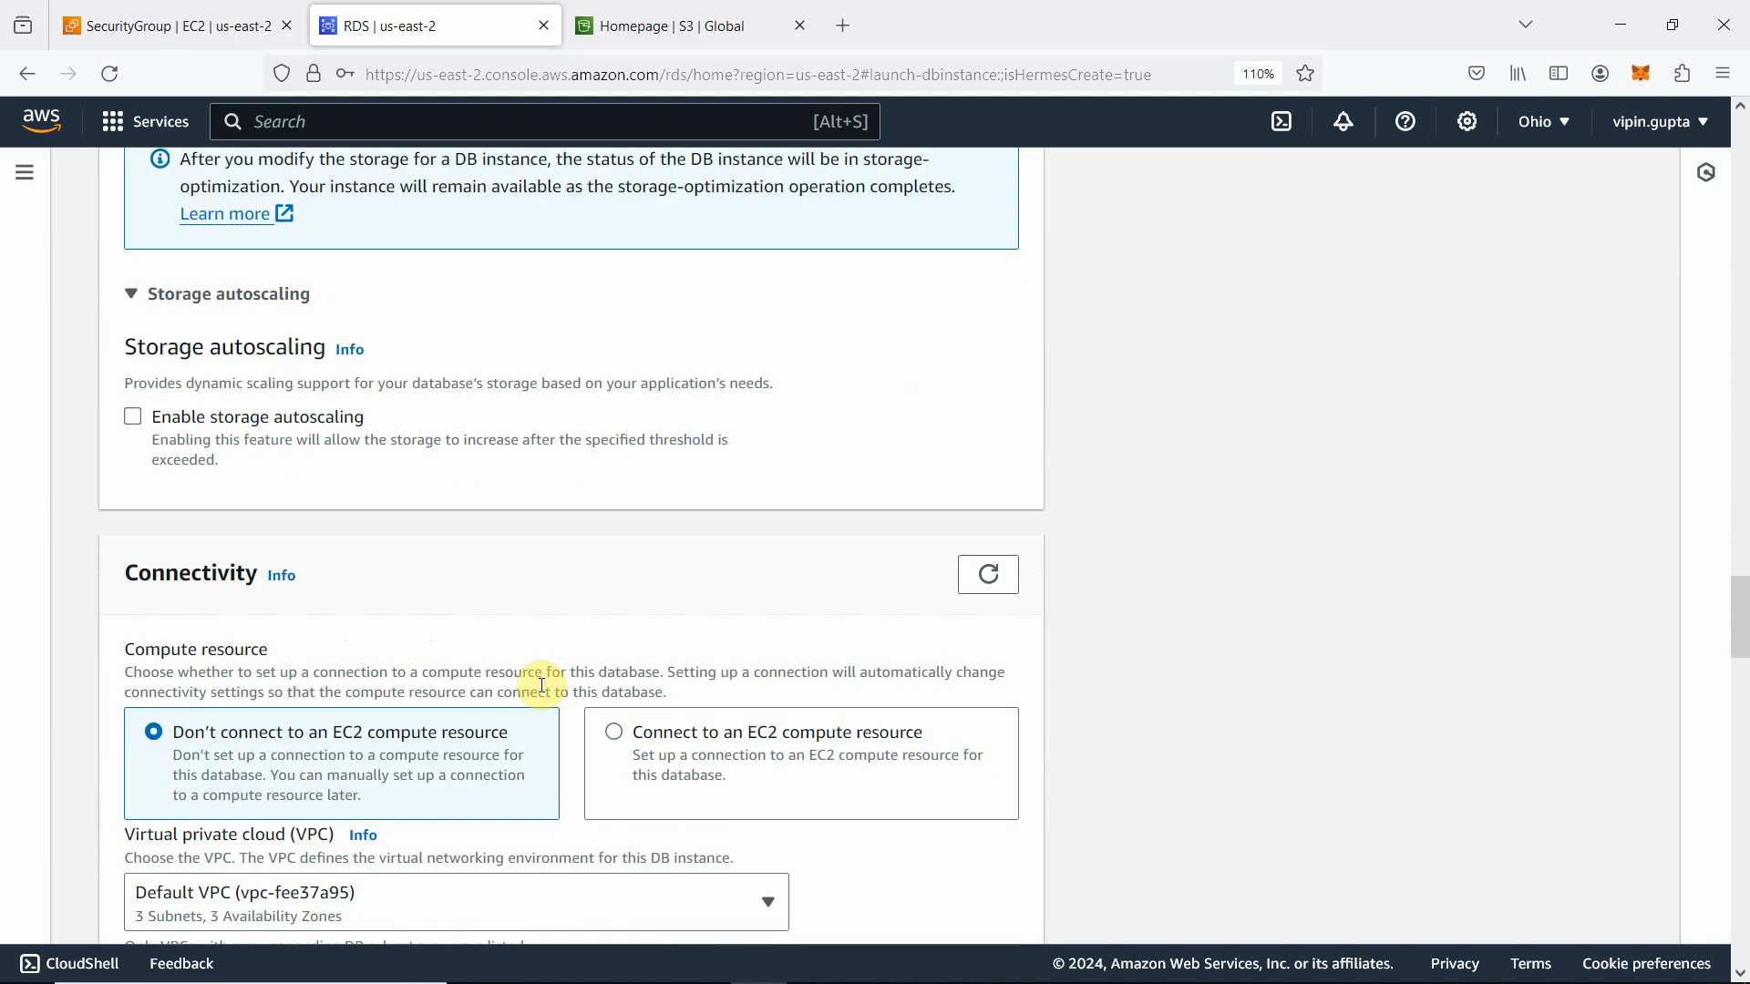
scroll(544, 691, "down", 2)
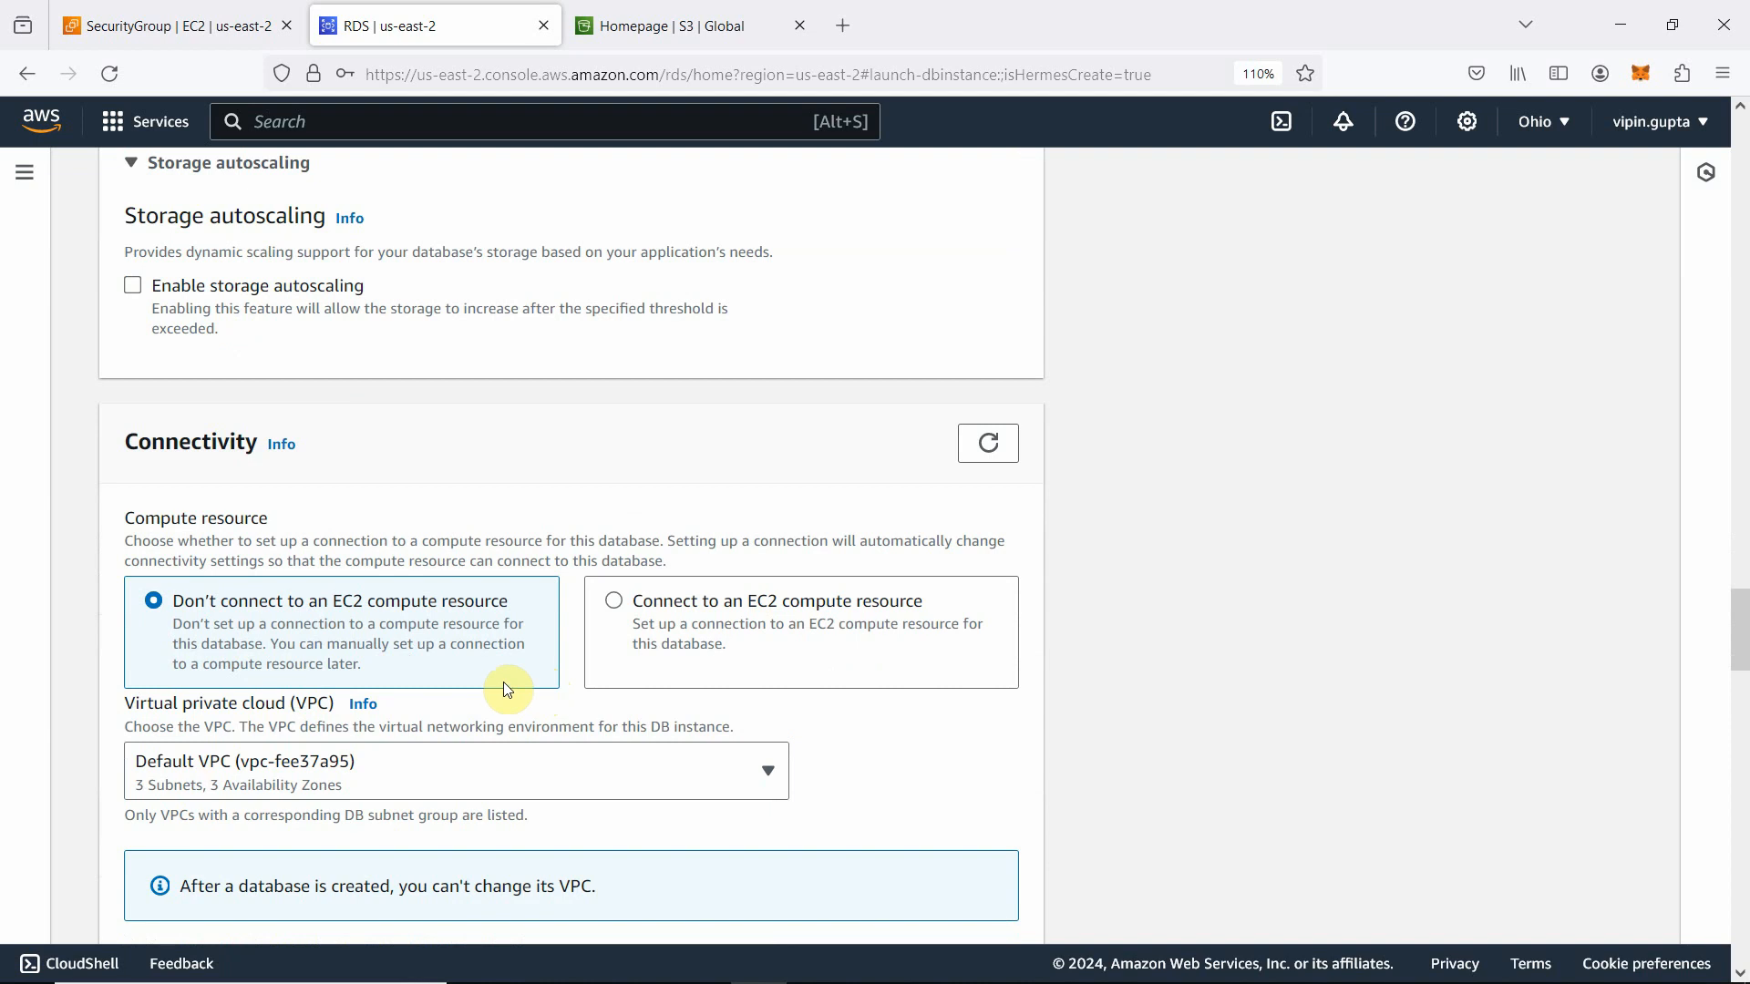
scroll(501, 690, "down", 2)
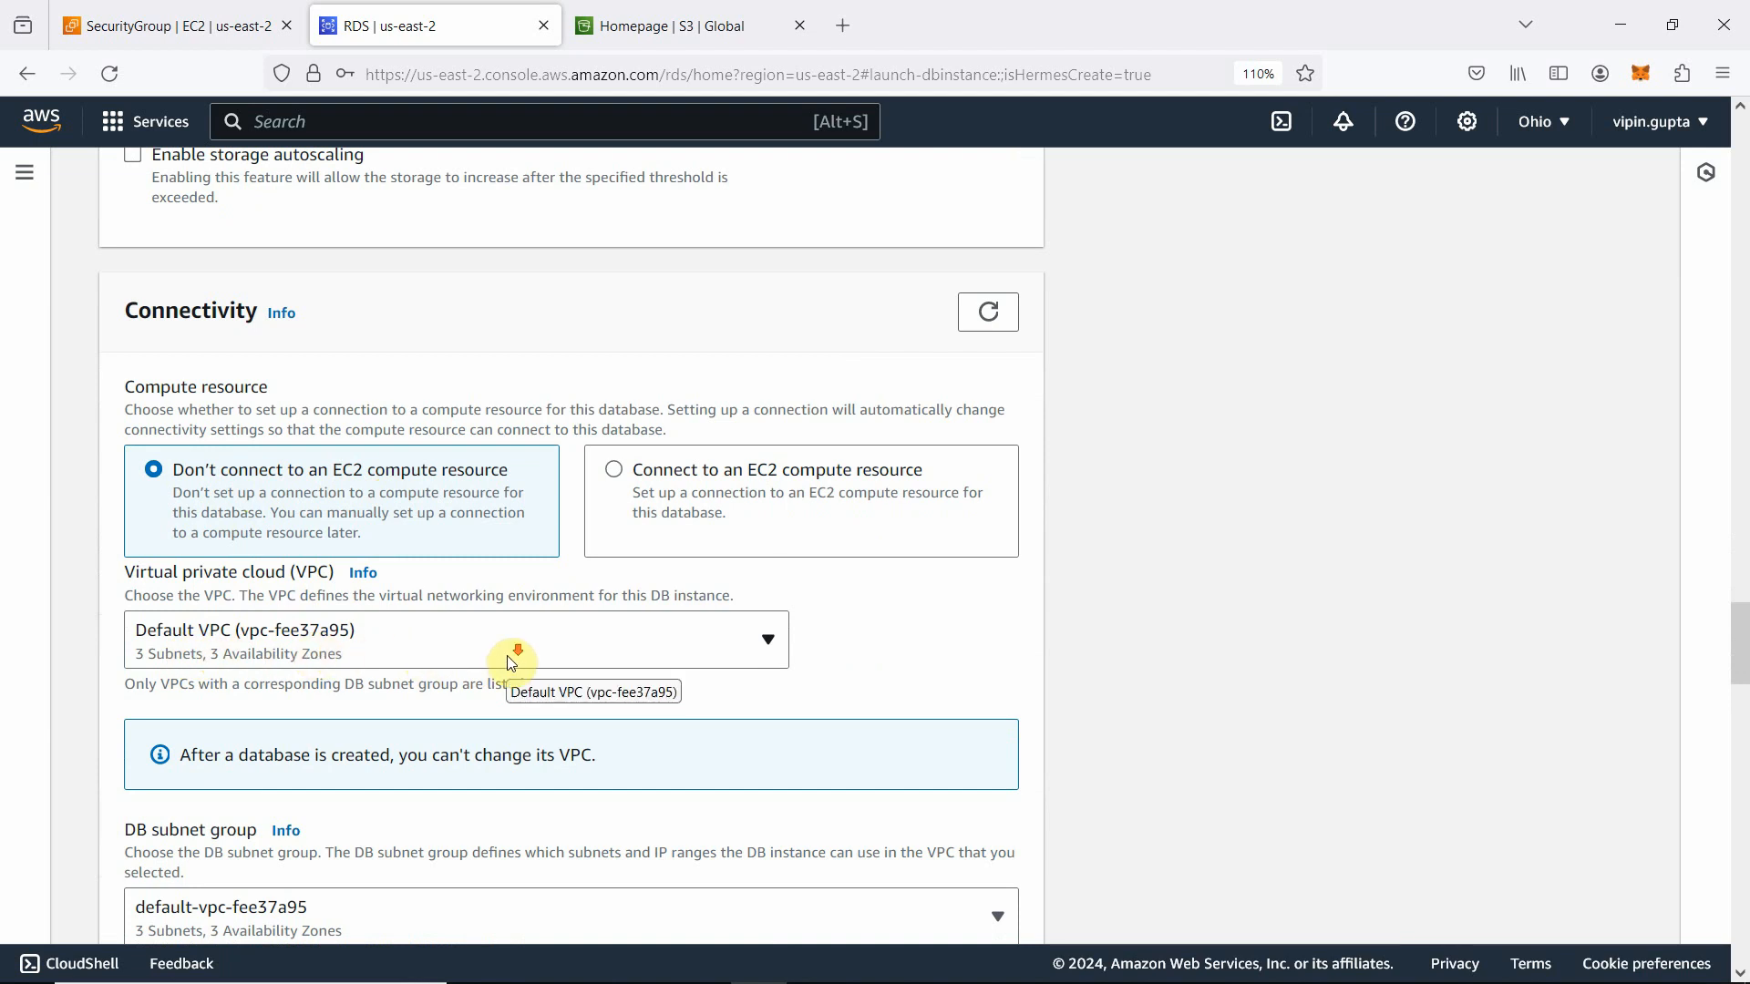
scroll(511, 661, "down", 1)
scroll(511, 664, "down", 1)
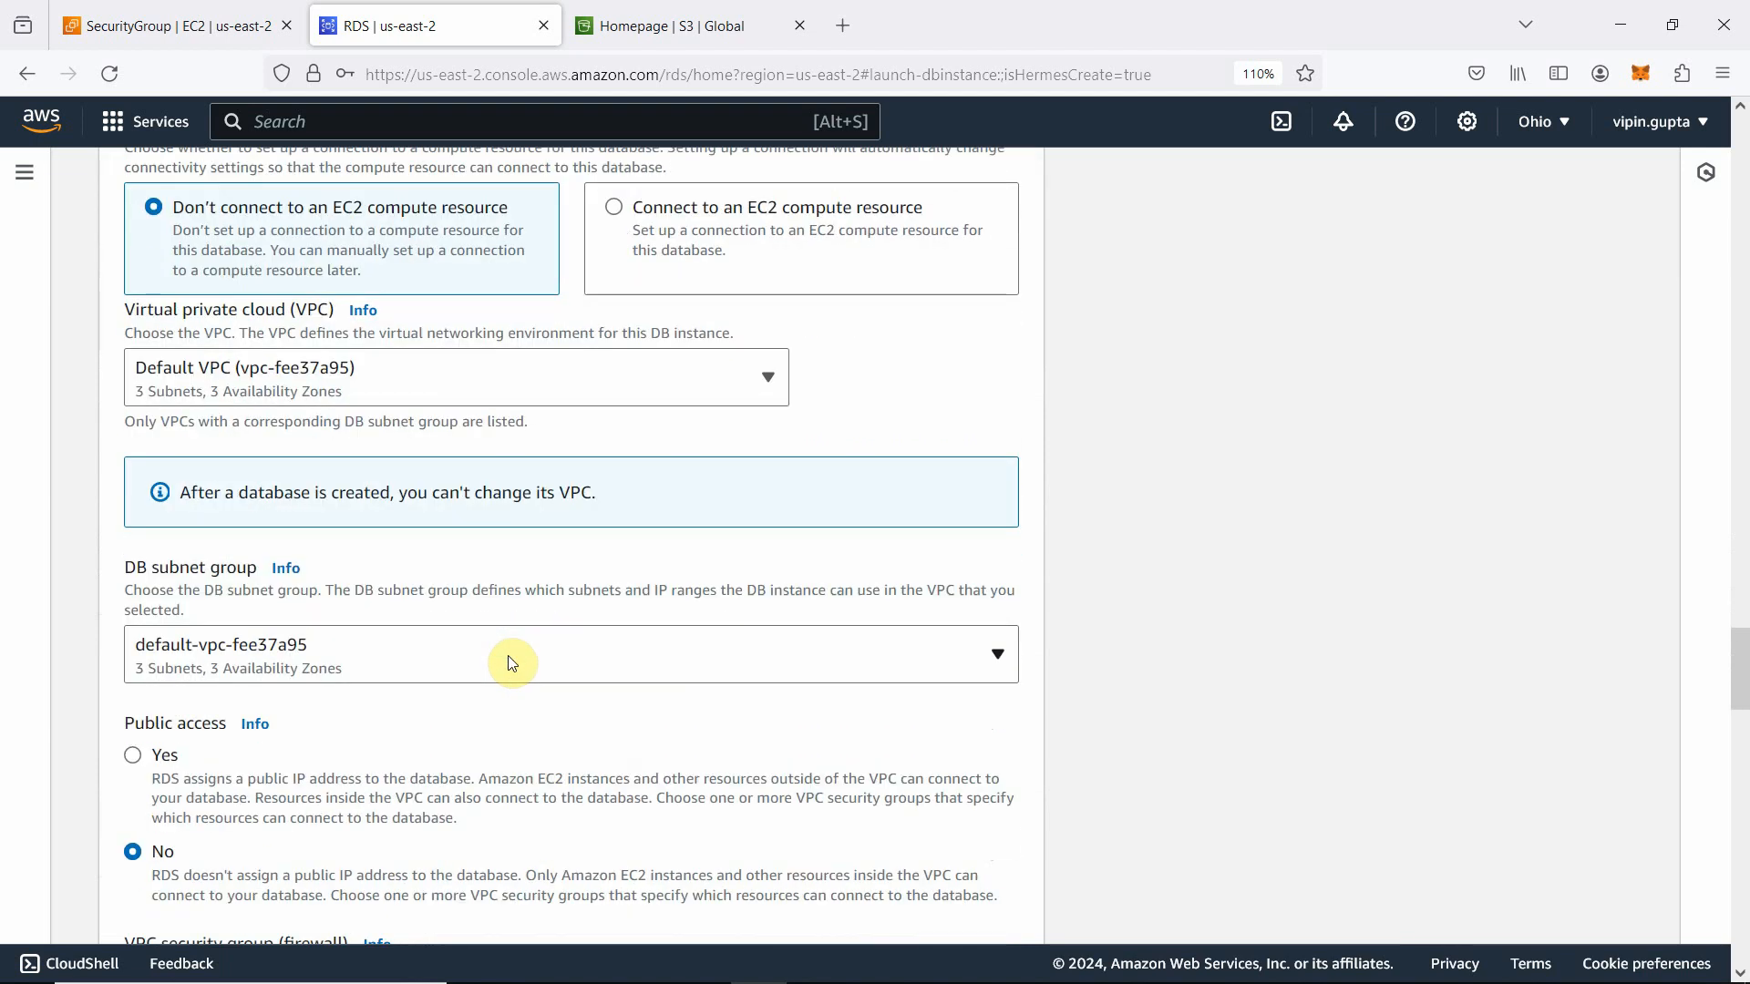
left_click(133, 762)
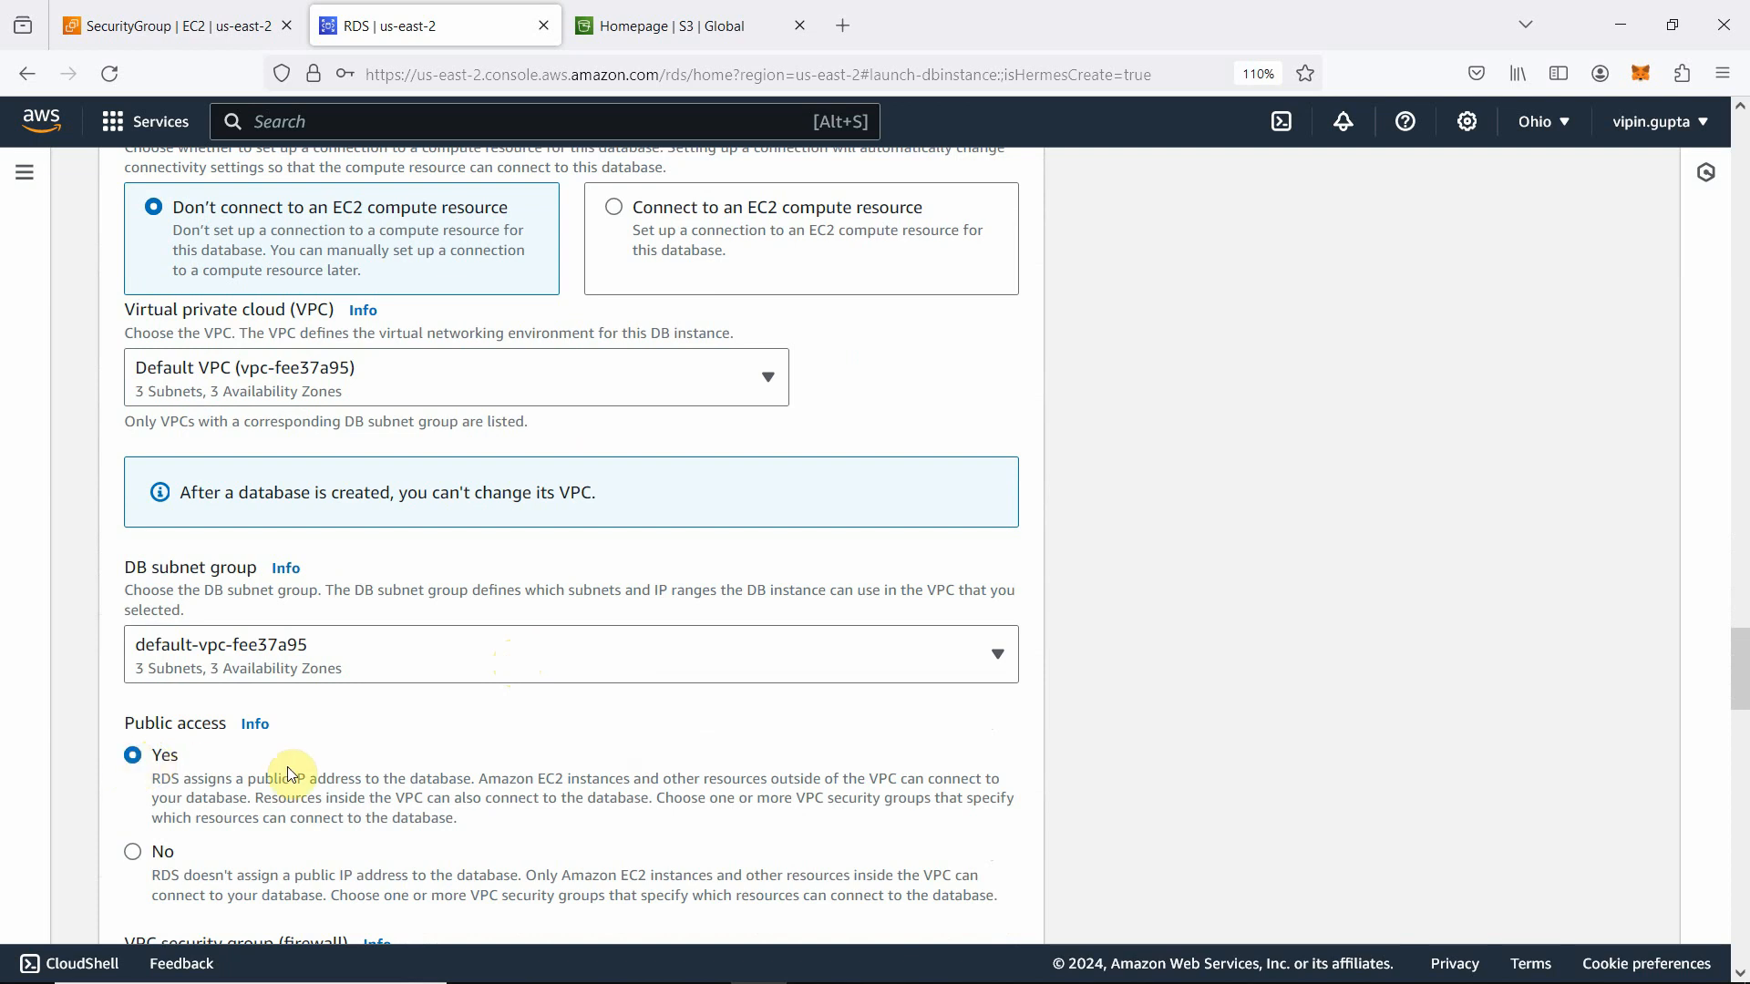
Step: Replace the default VPC security group of the database with the existing eb-sg group
scroll(441, 782, "down", 5)
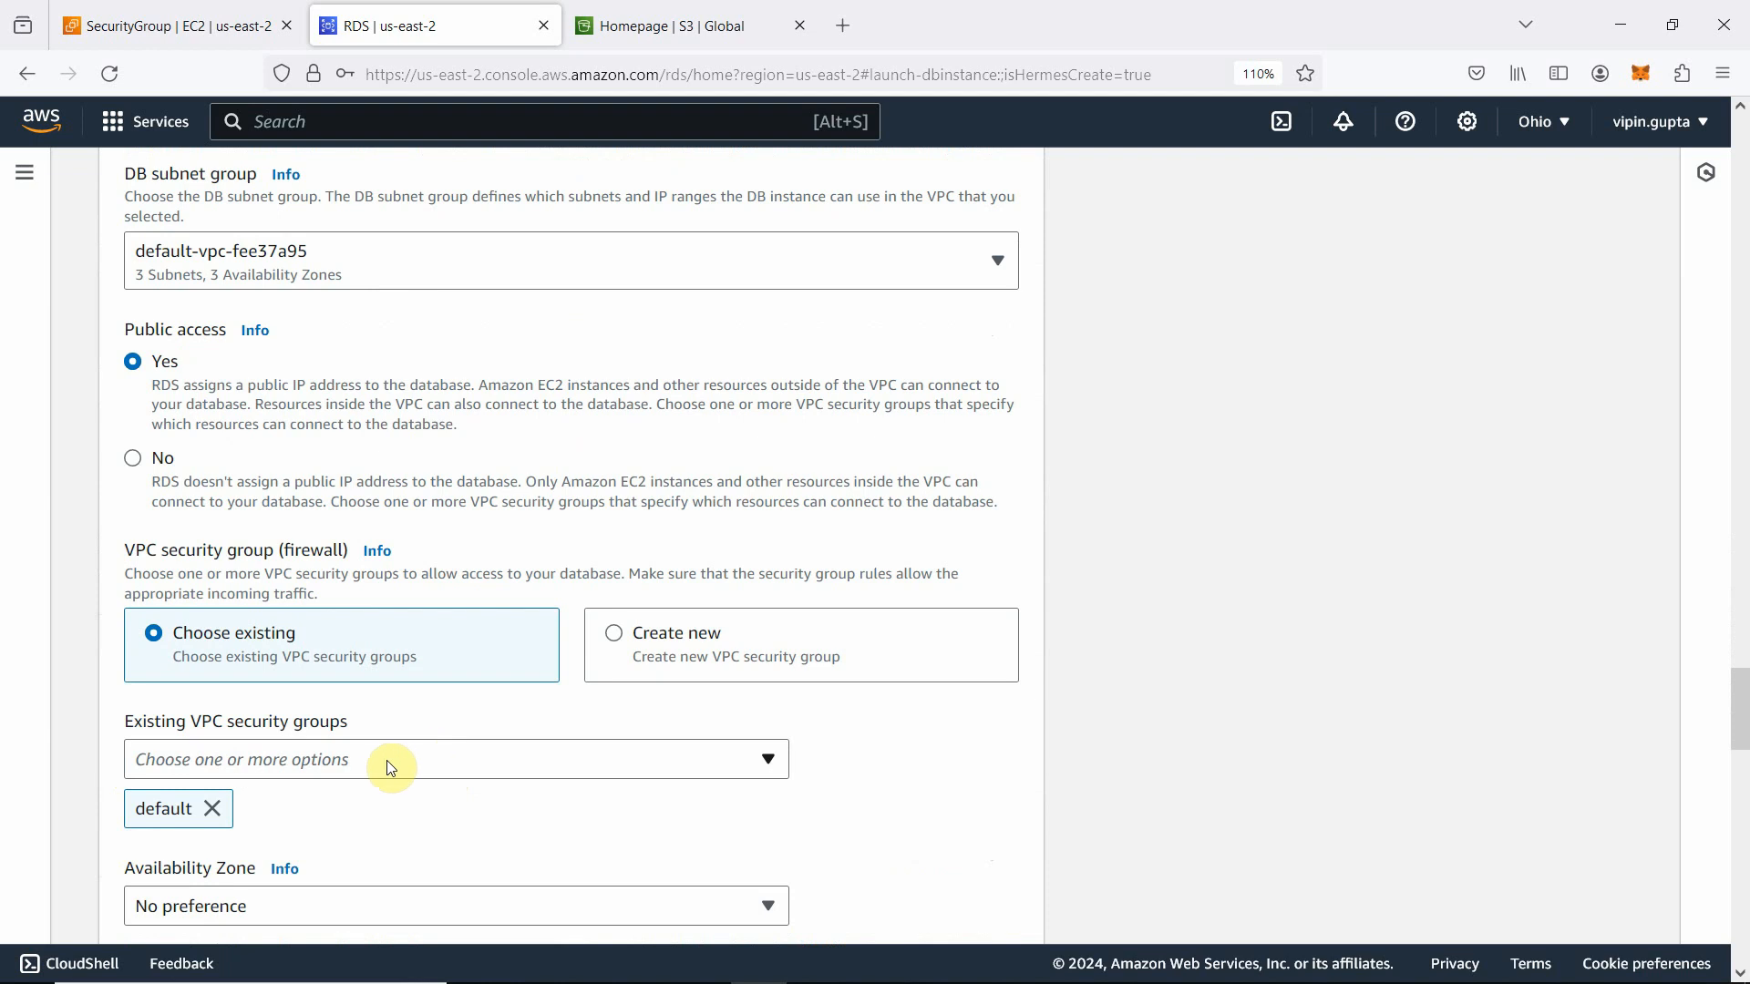
left_click(212, 809)
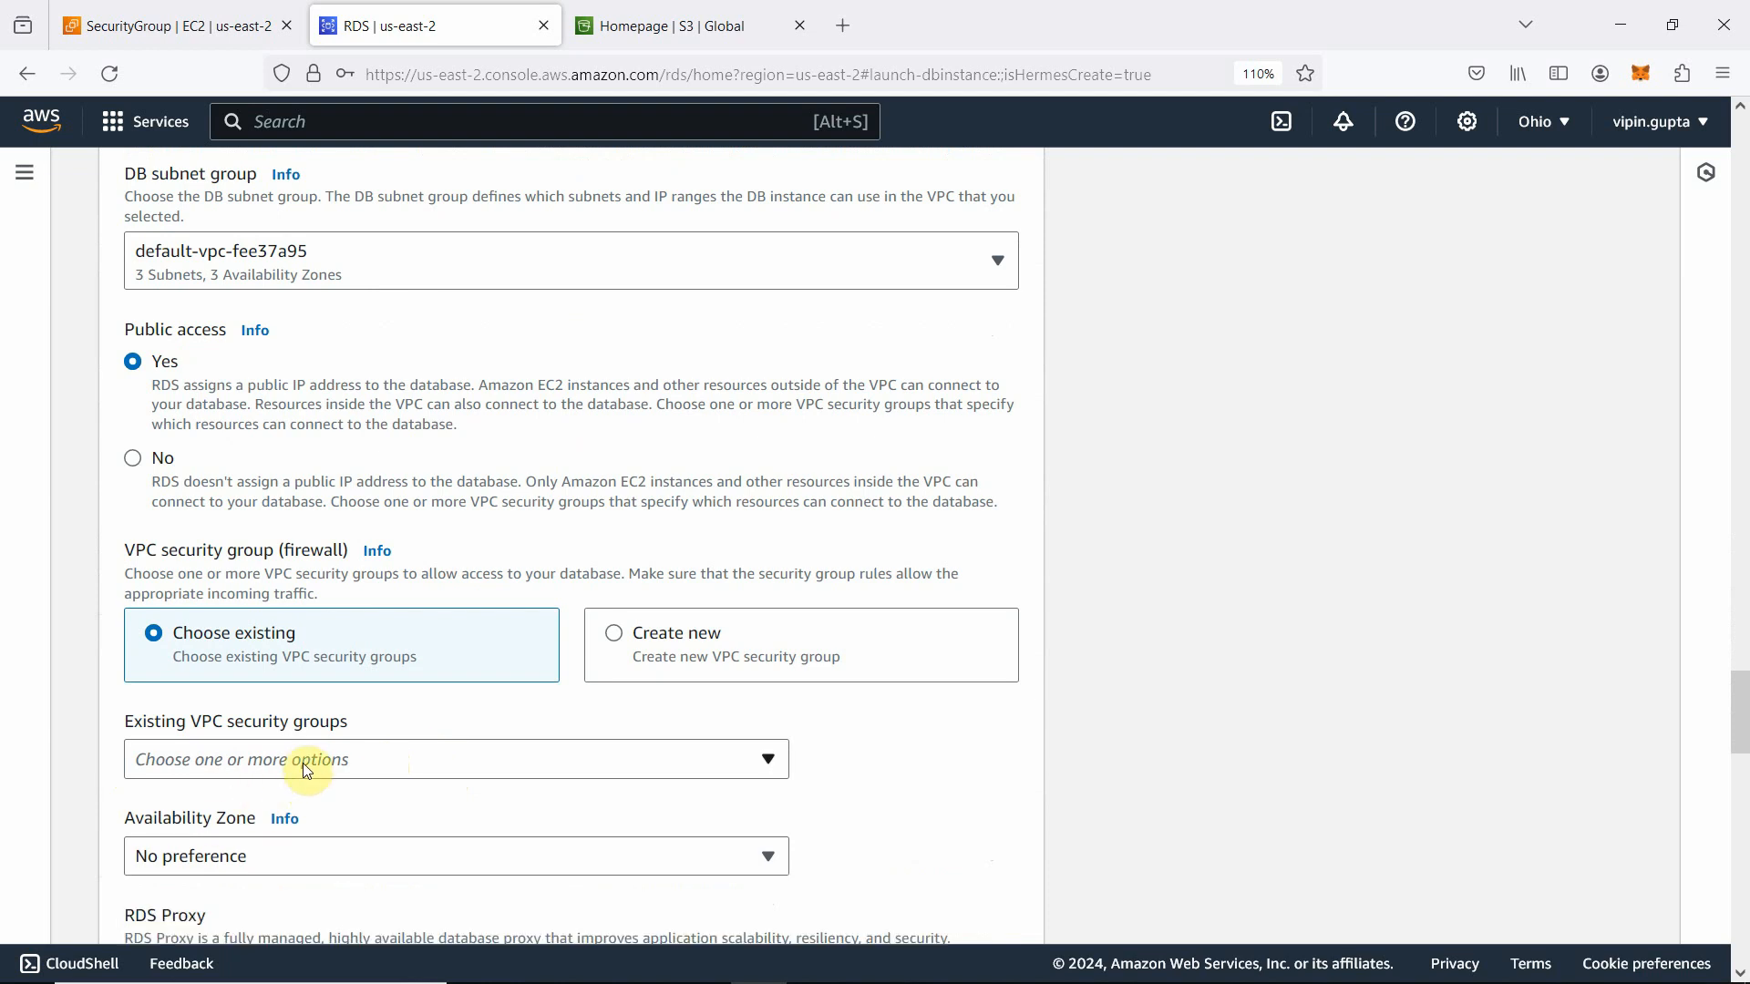
left_click(305, 764)
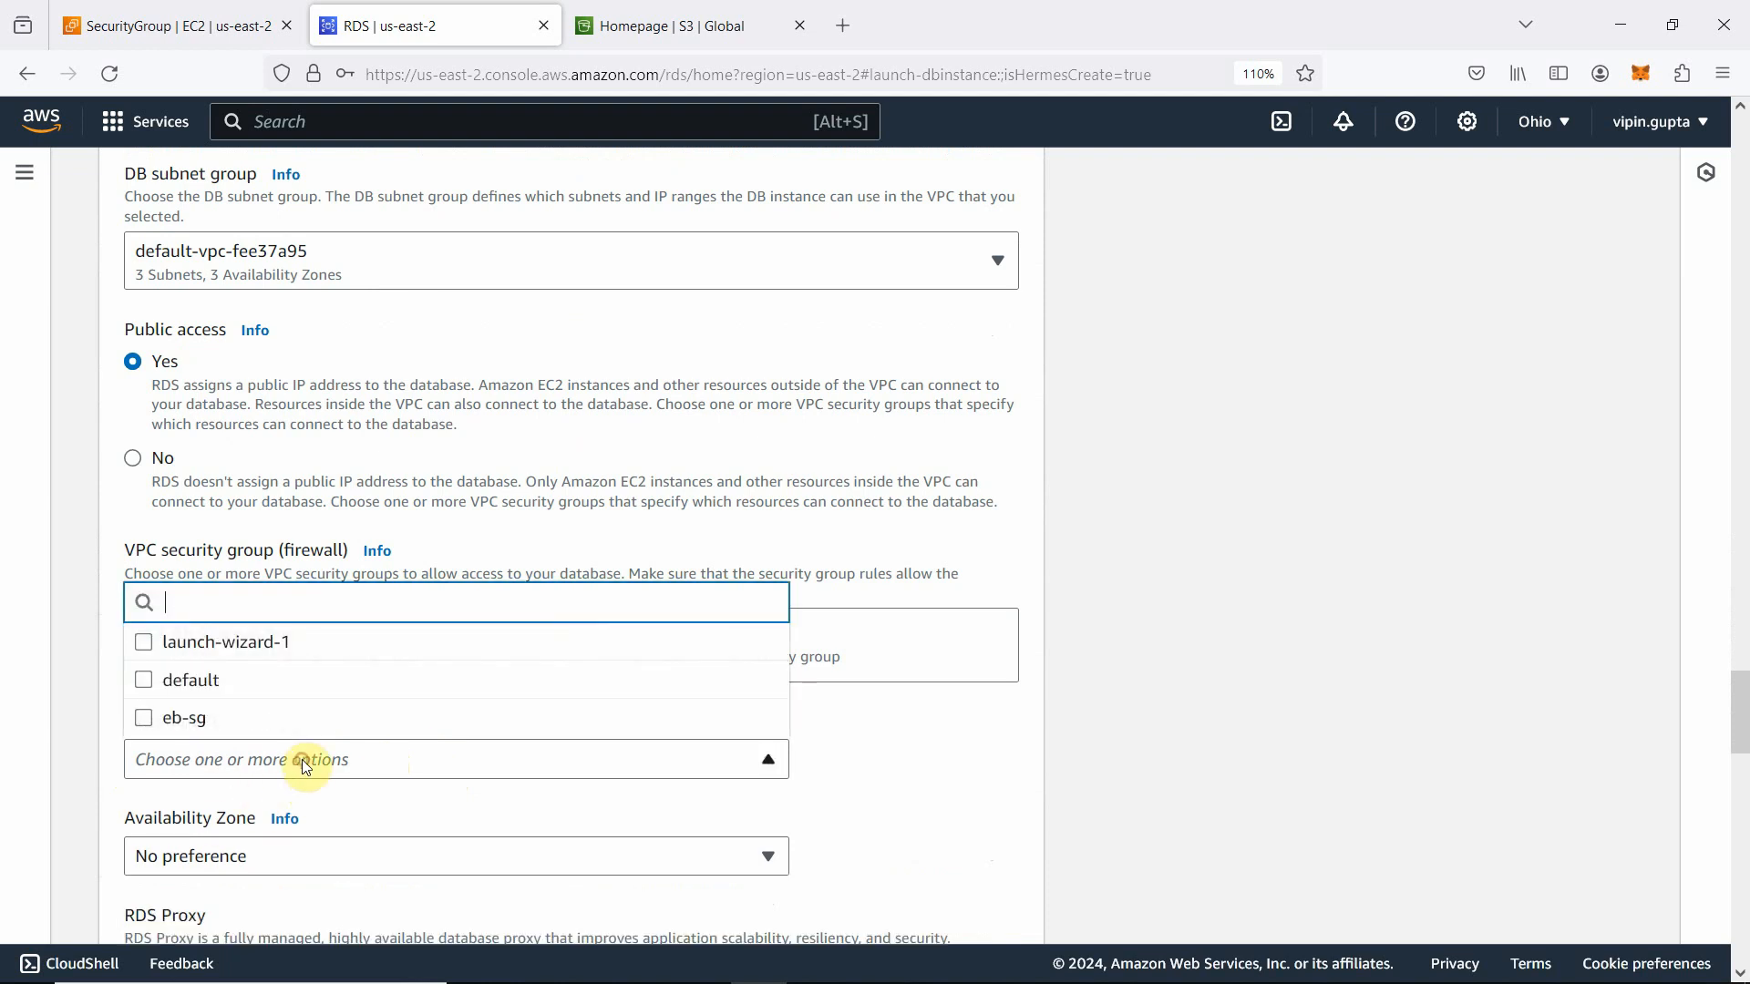
left_click(149, 721)
left_click(820, 812)
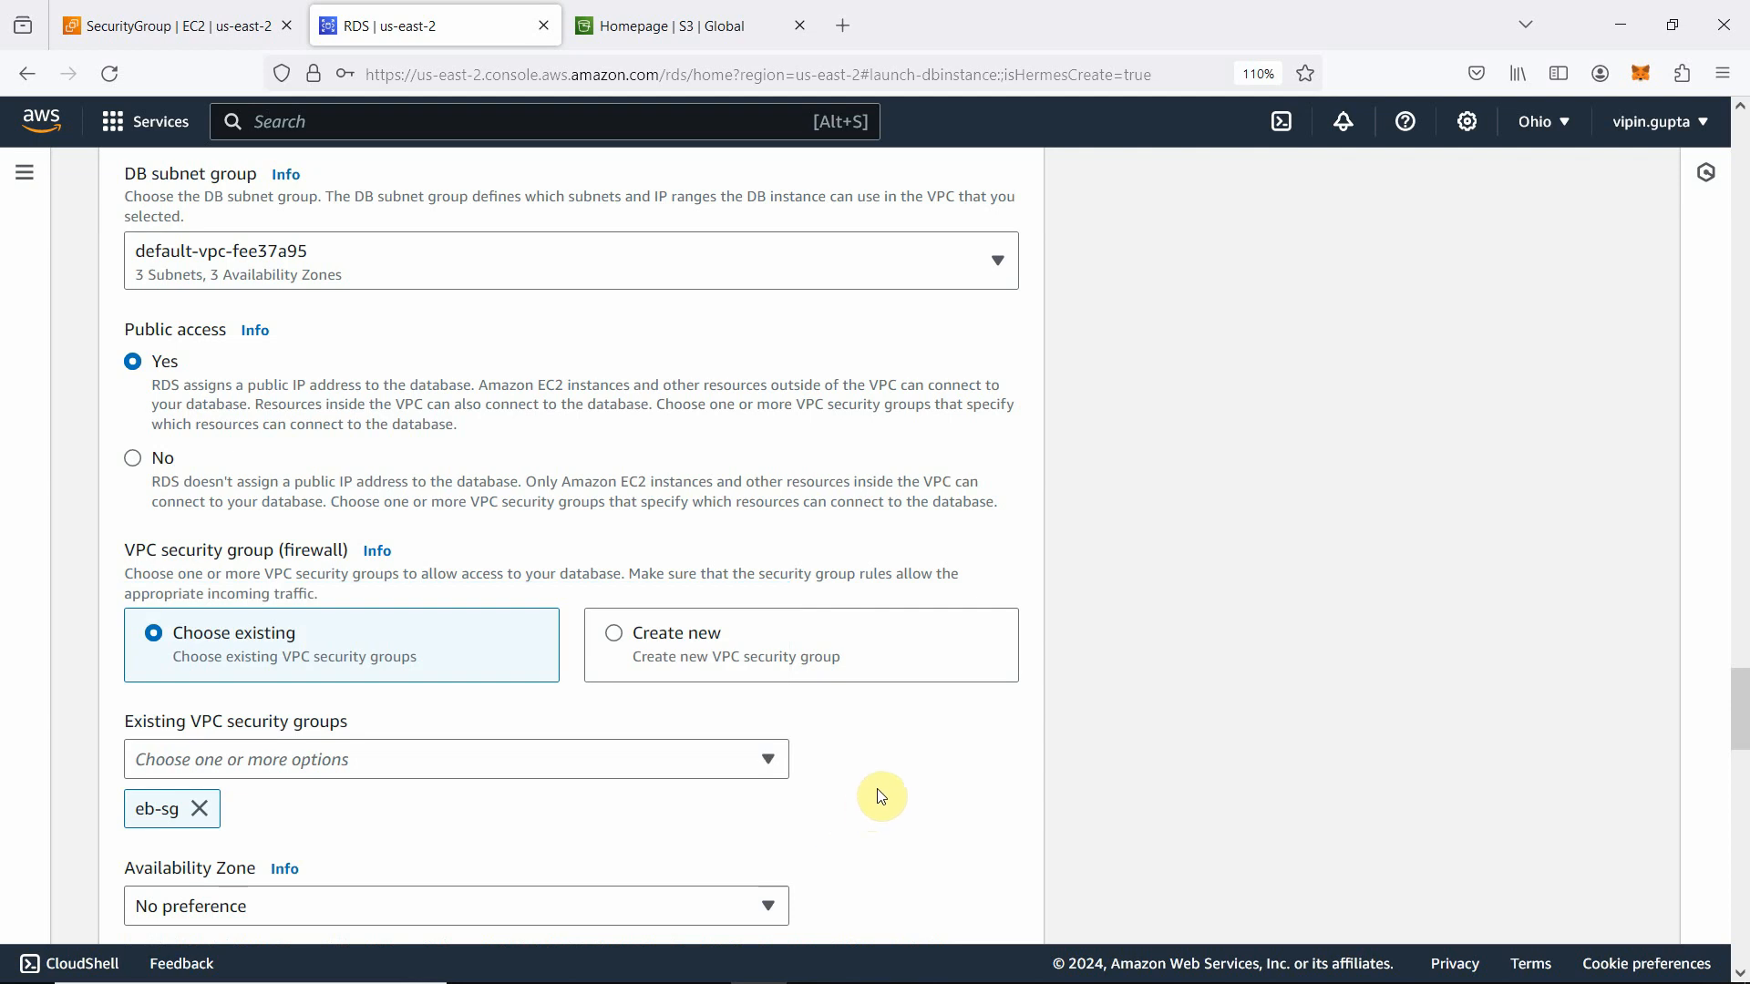
Step: Set the database's Availability Zone to us-east-2a
scroll(875, 802, "down", 3)
left_click(482, 775)
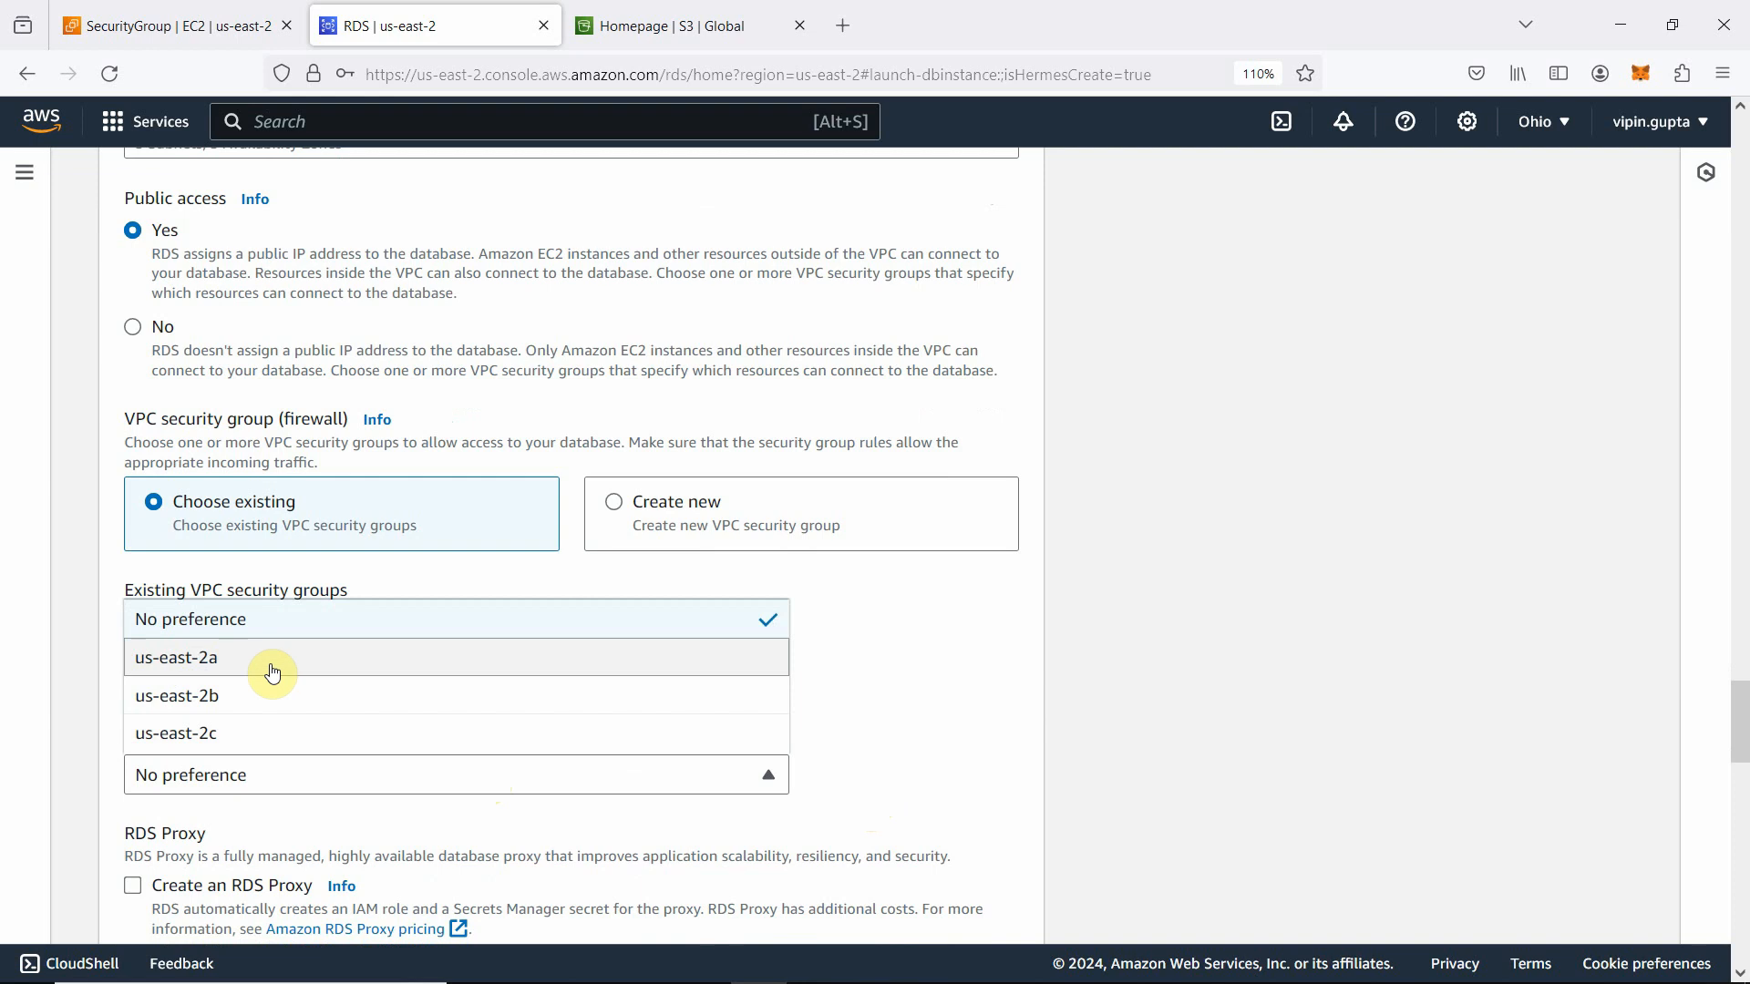
left_click(272, 672)
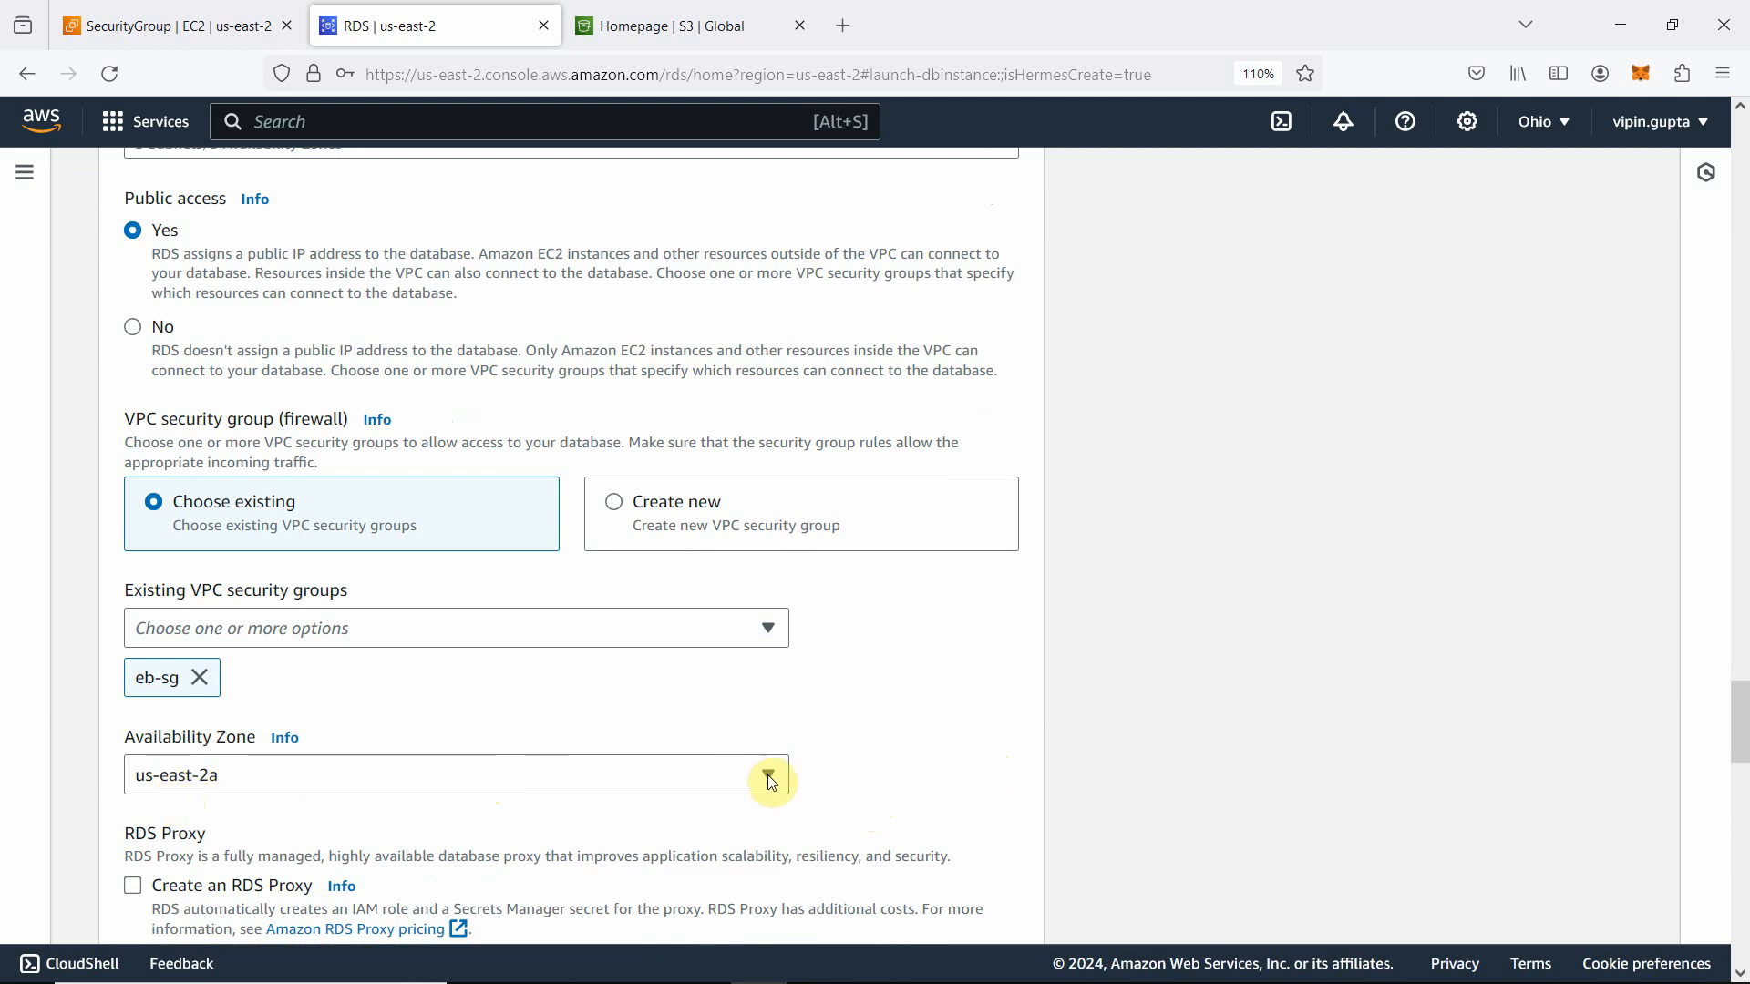
Step: Expand the additional connectivity configuration and check the database port and authentication options
scroll(936, 774, "down", 5)
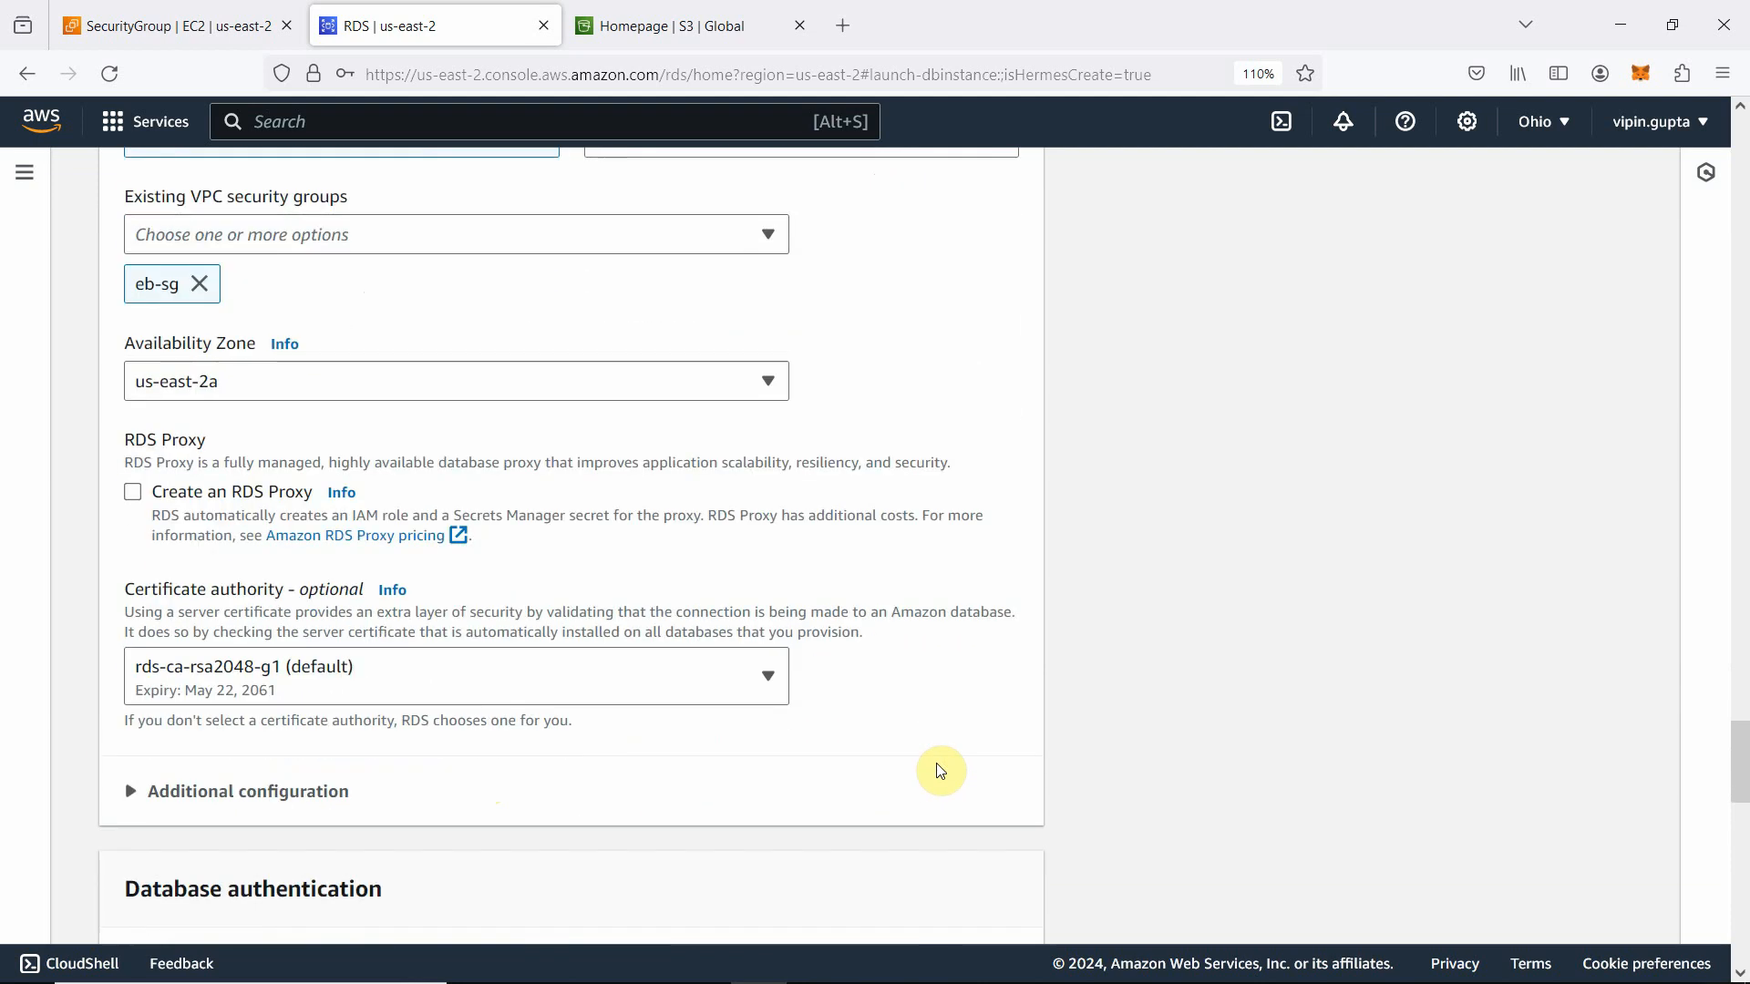
left_click(139, 662)
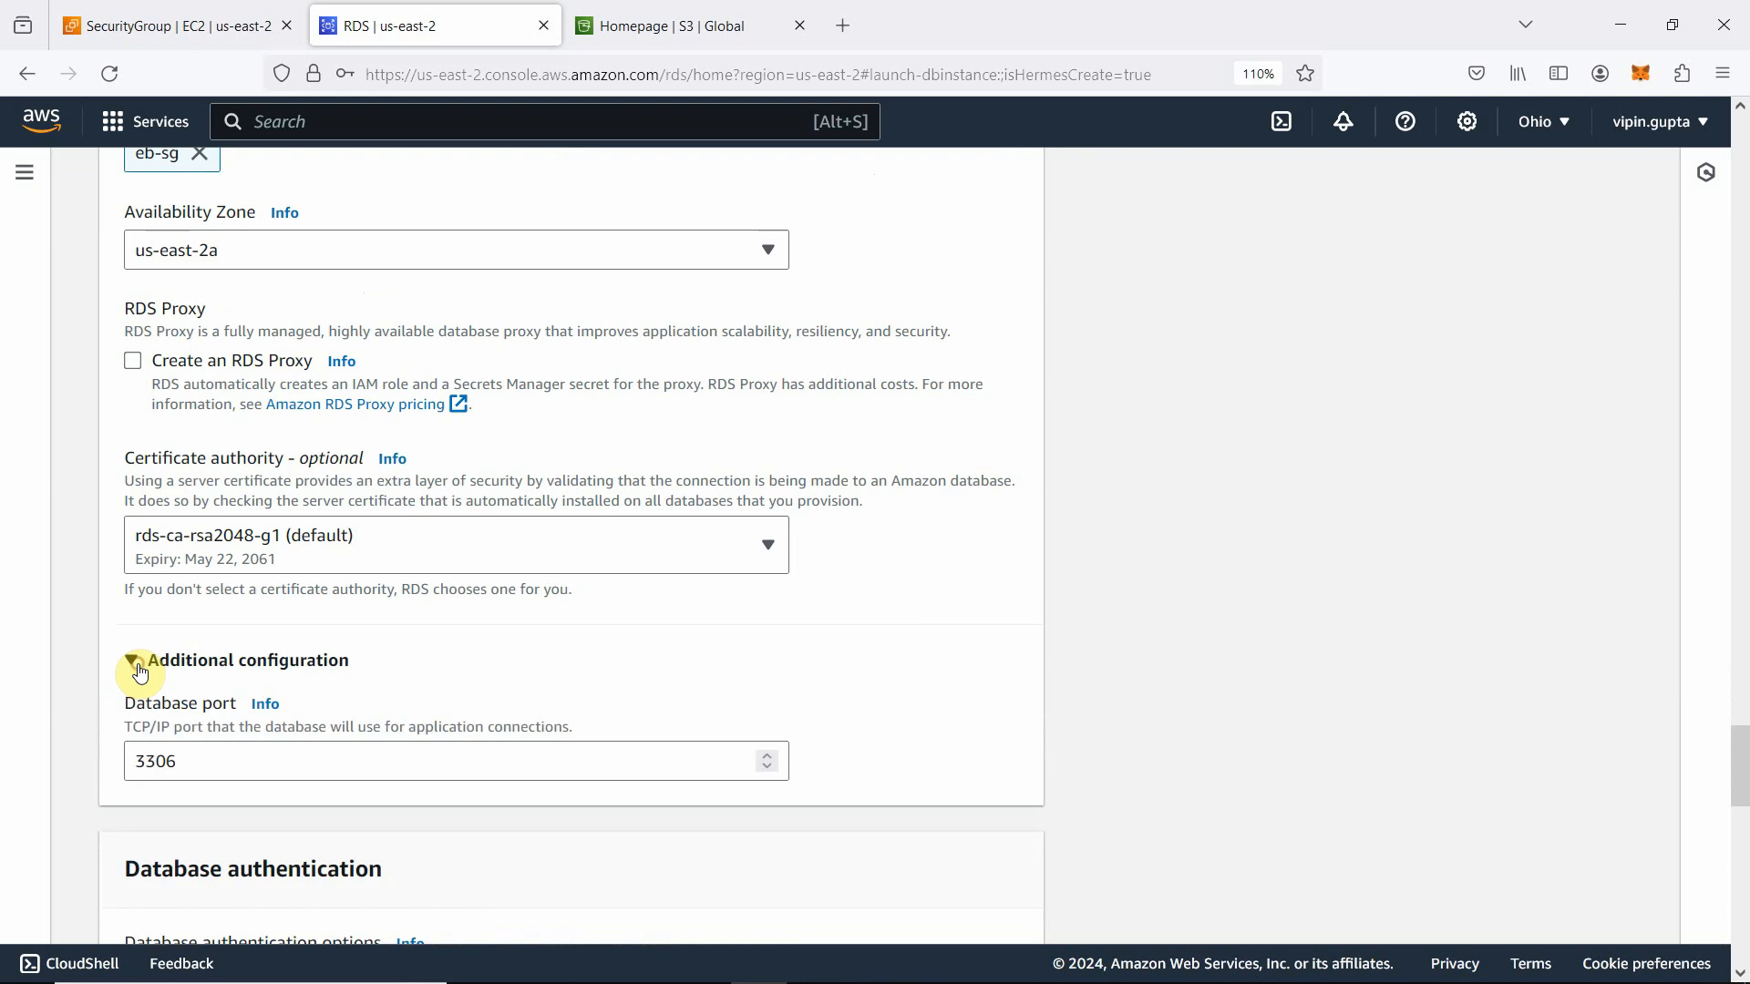
scroll(266, 751, "down", 3)
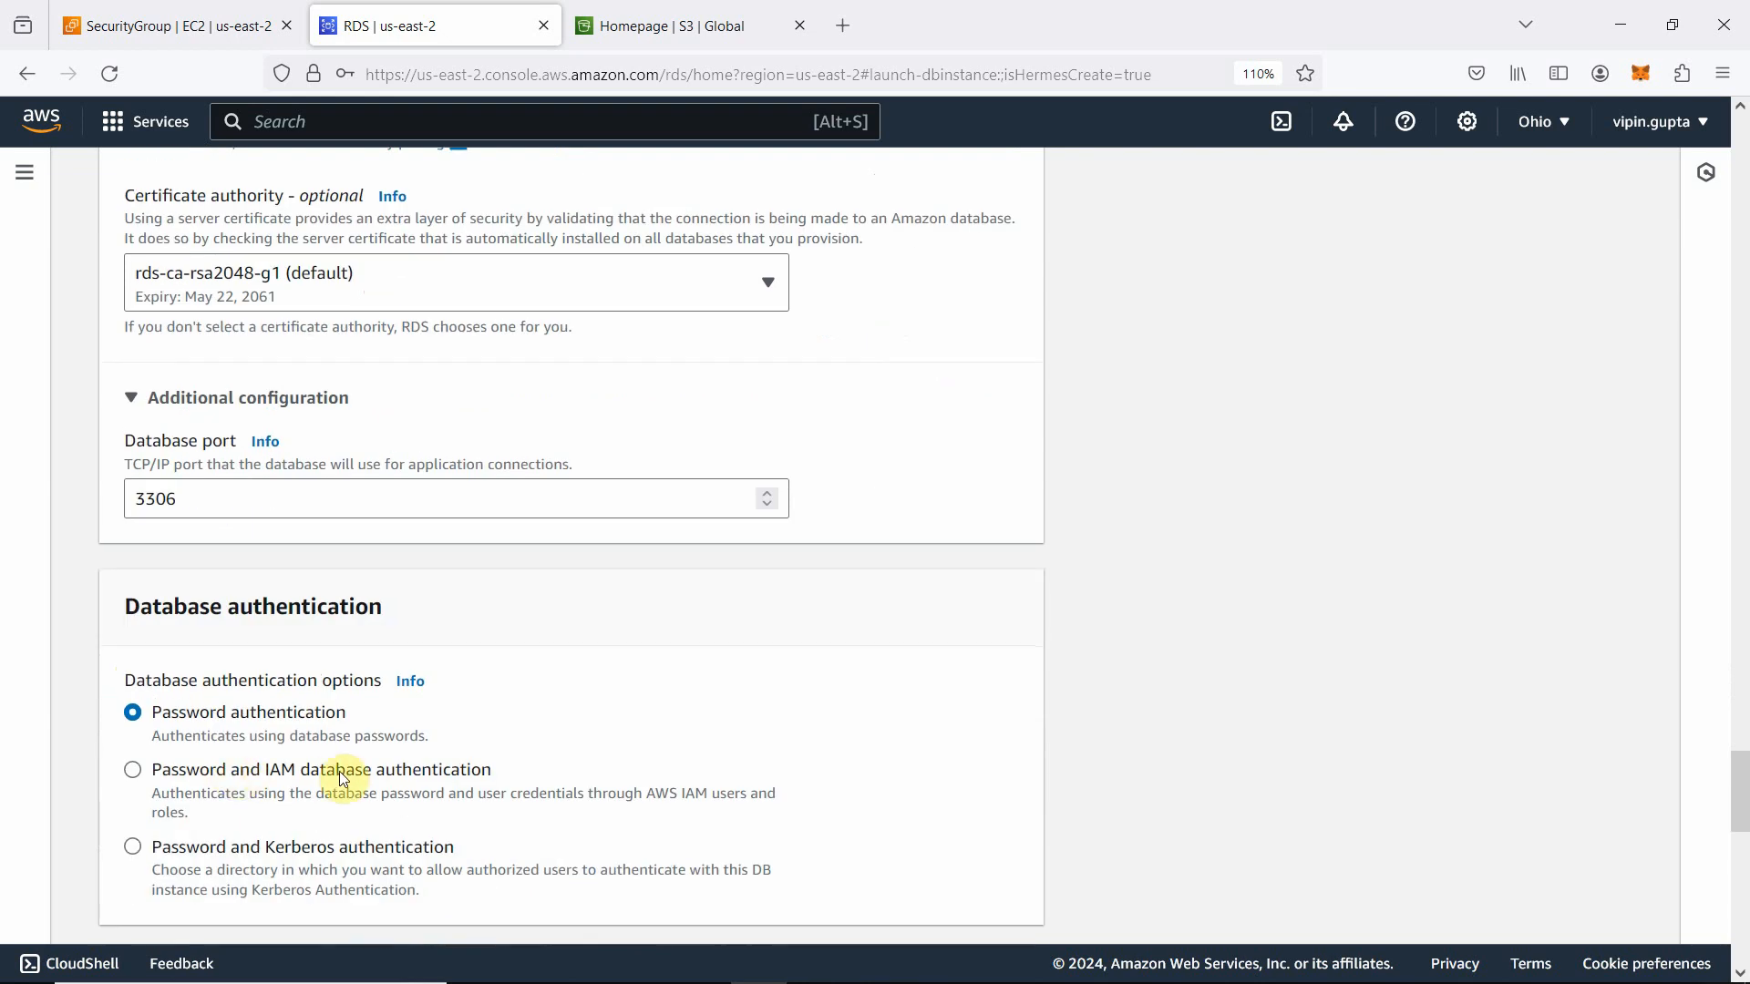
Step: Set the initial database name to ourdb in the additional database options
scroll(208, 735, "down", 6)
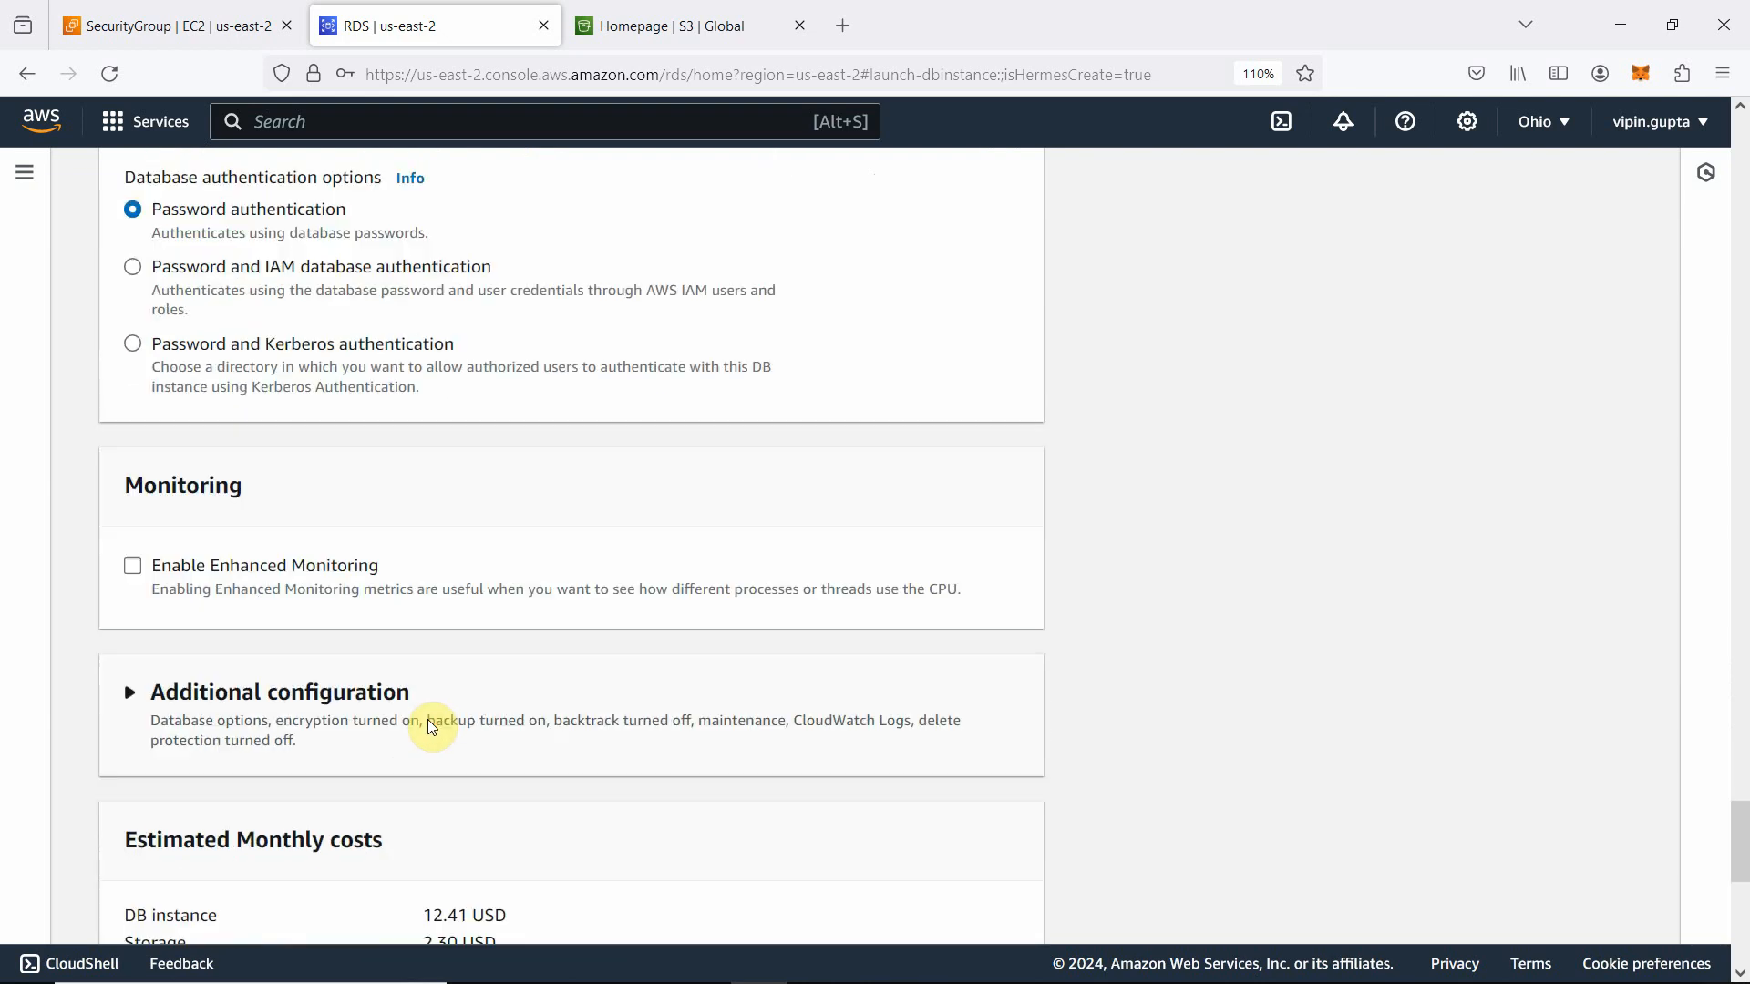
scroll(401, 632, "down", 2)
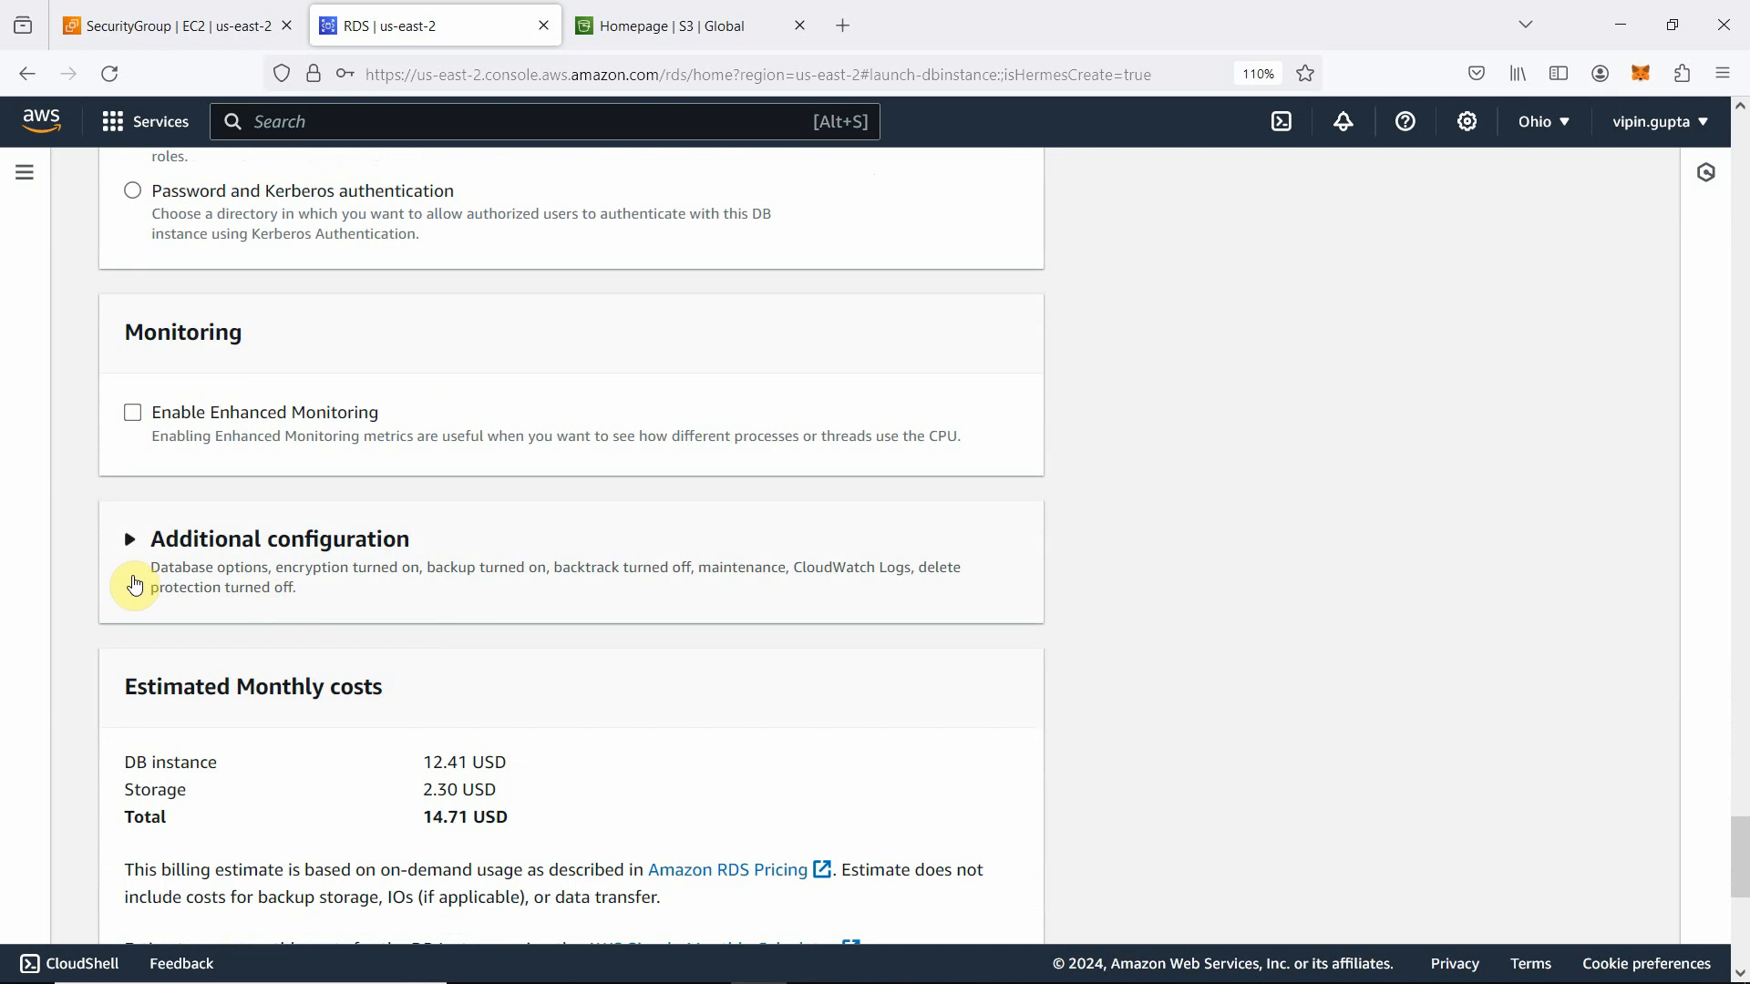
left_click(130, 539)
left_click(190, 768)
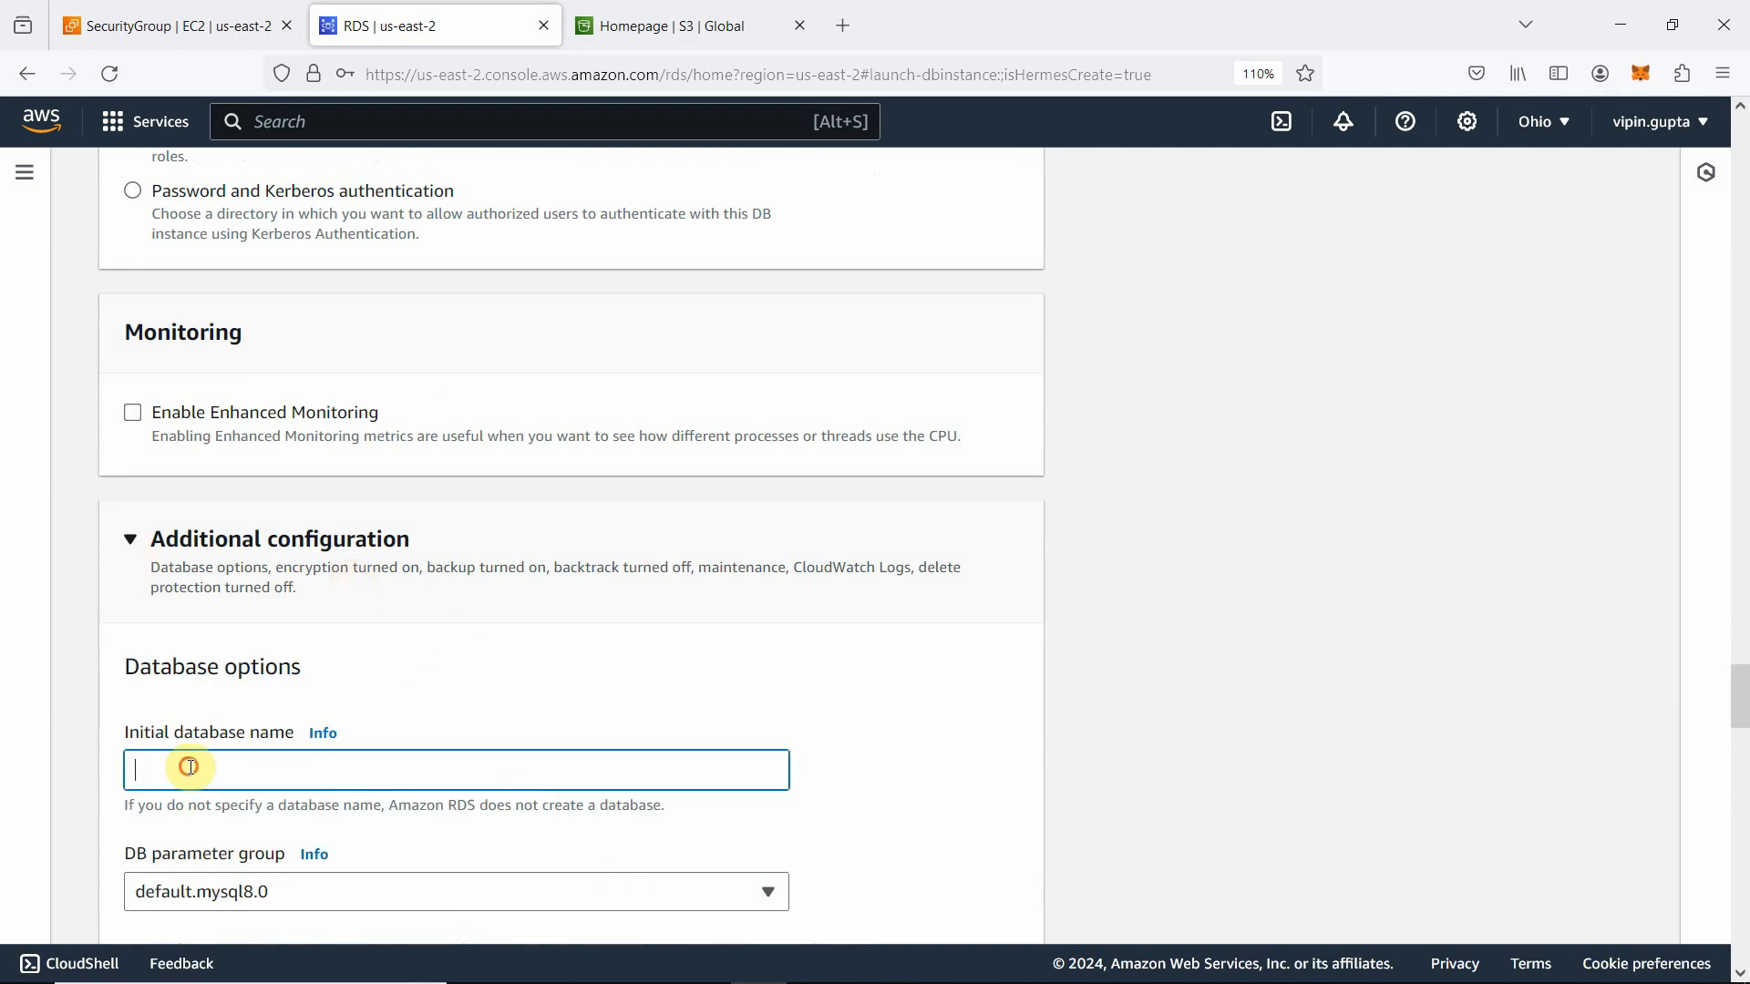
type("ourdb")
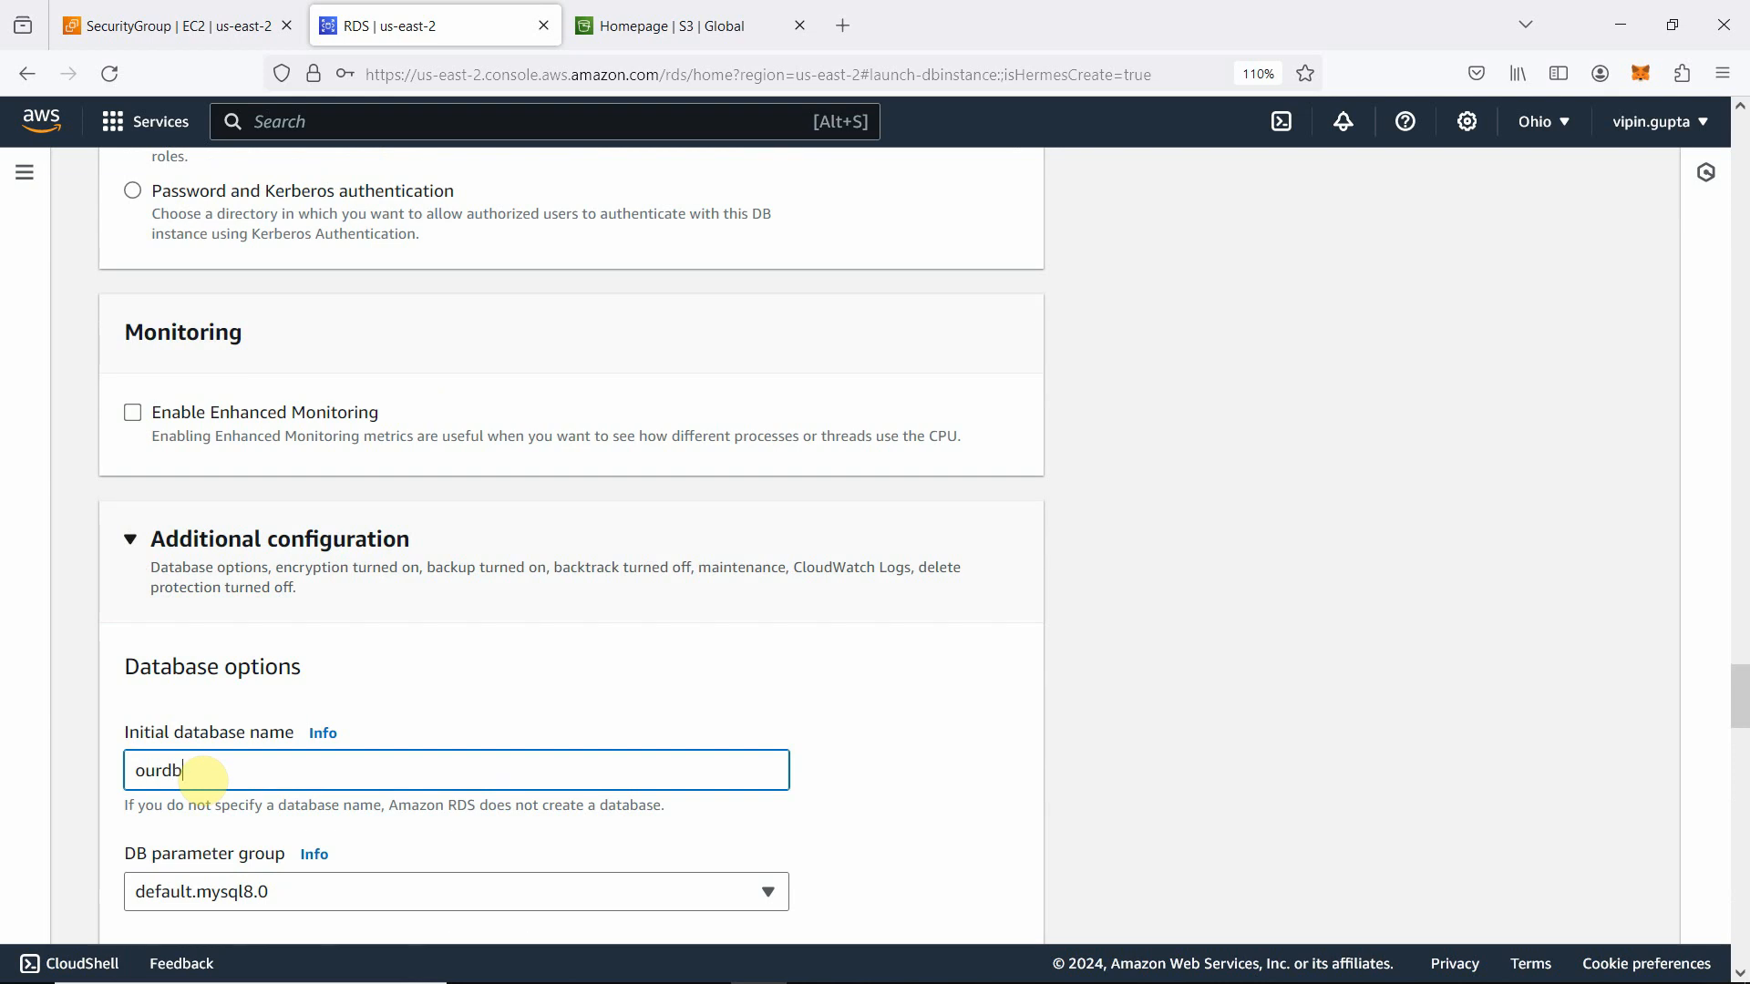
scroll(715, 699, "down", 5)
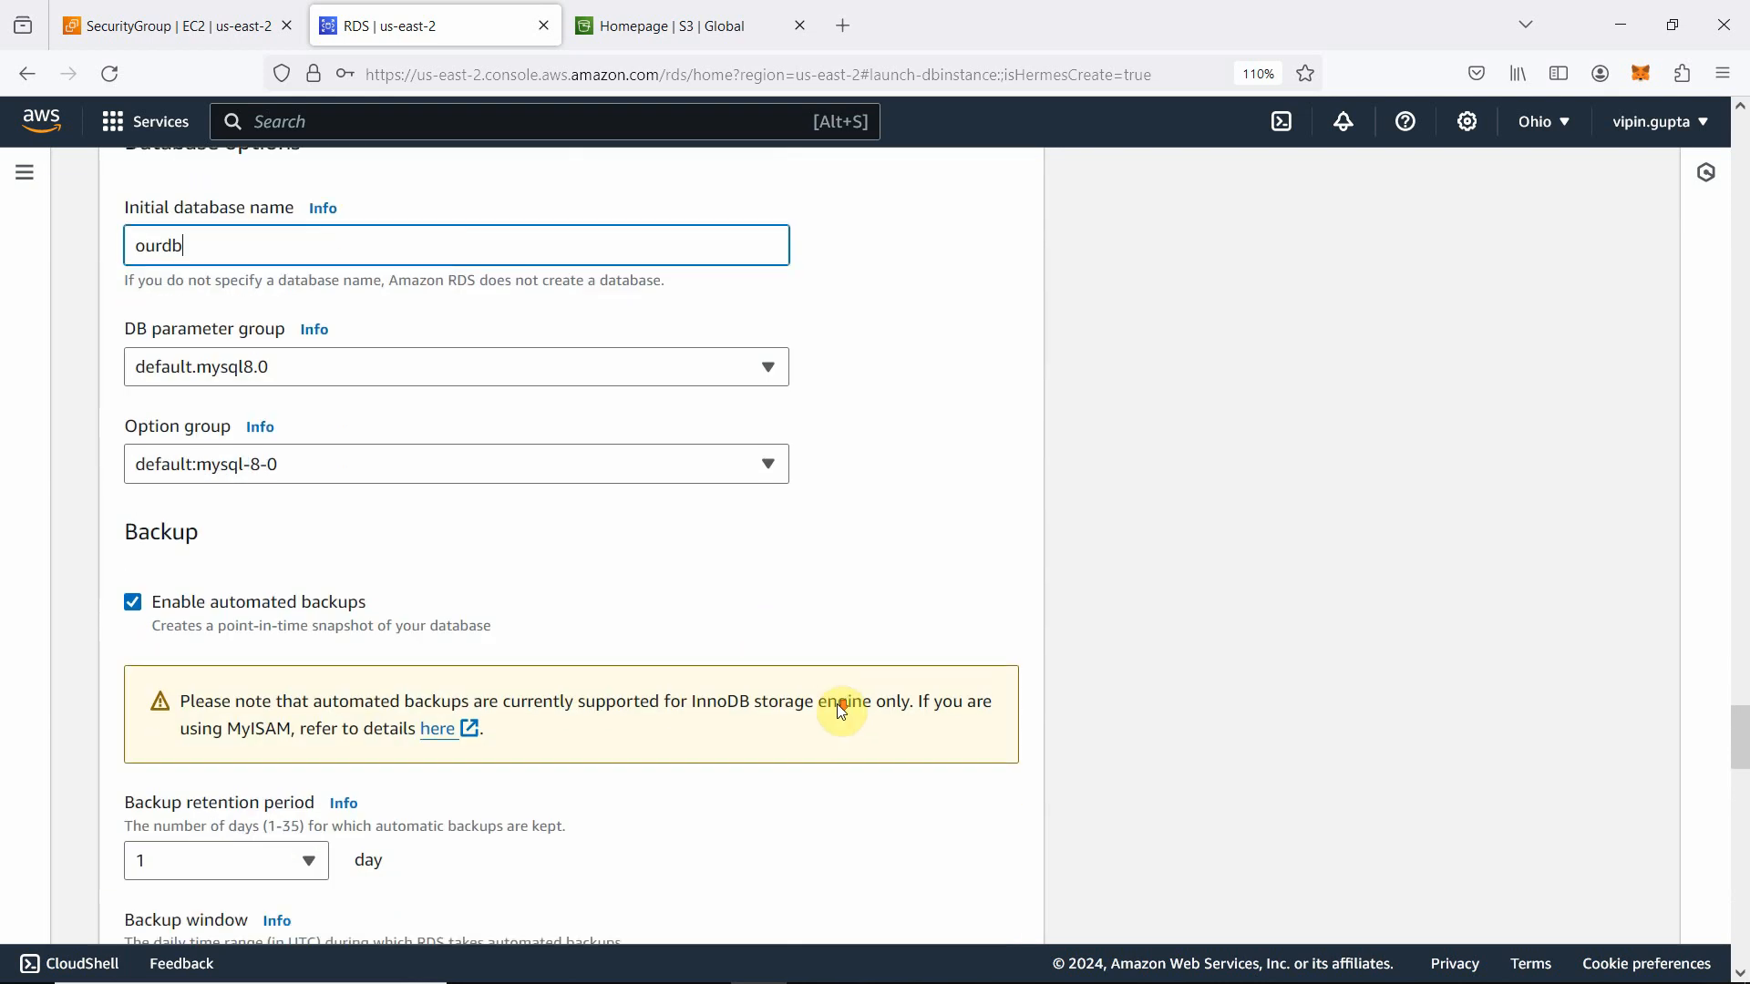
Step: Disable automated backups for the database and review the encryption, log export, maintenance and deletion protection options
left_click(133, 603)
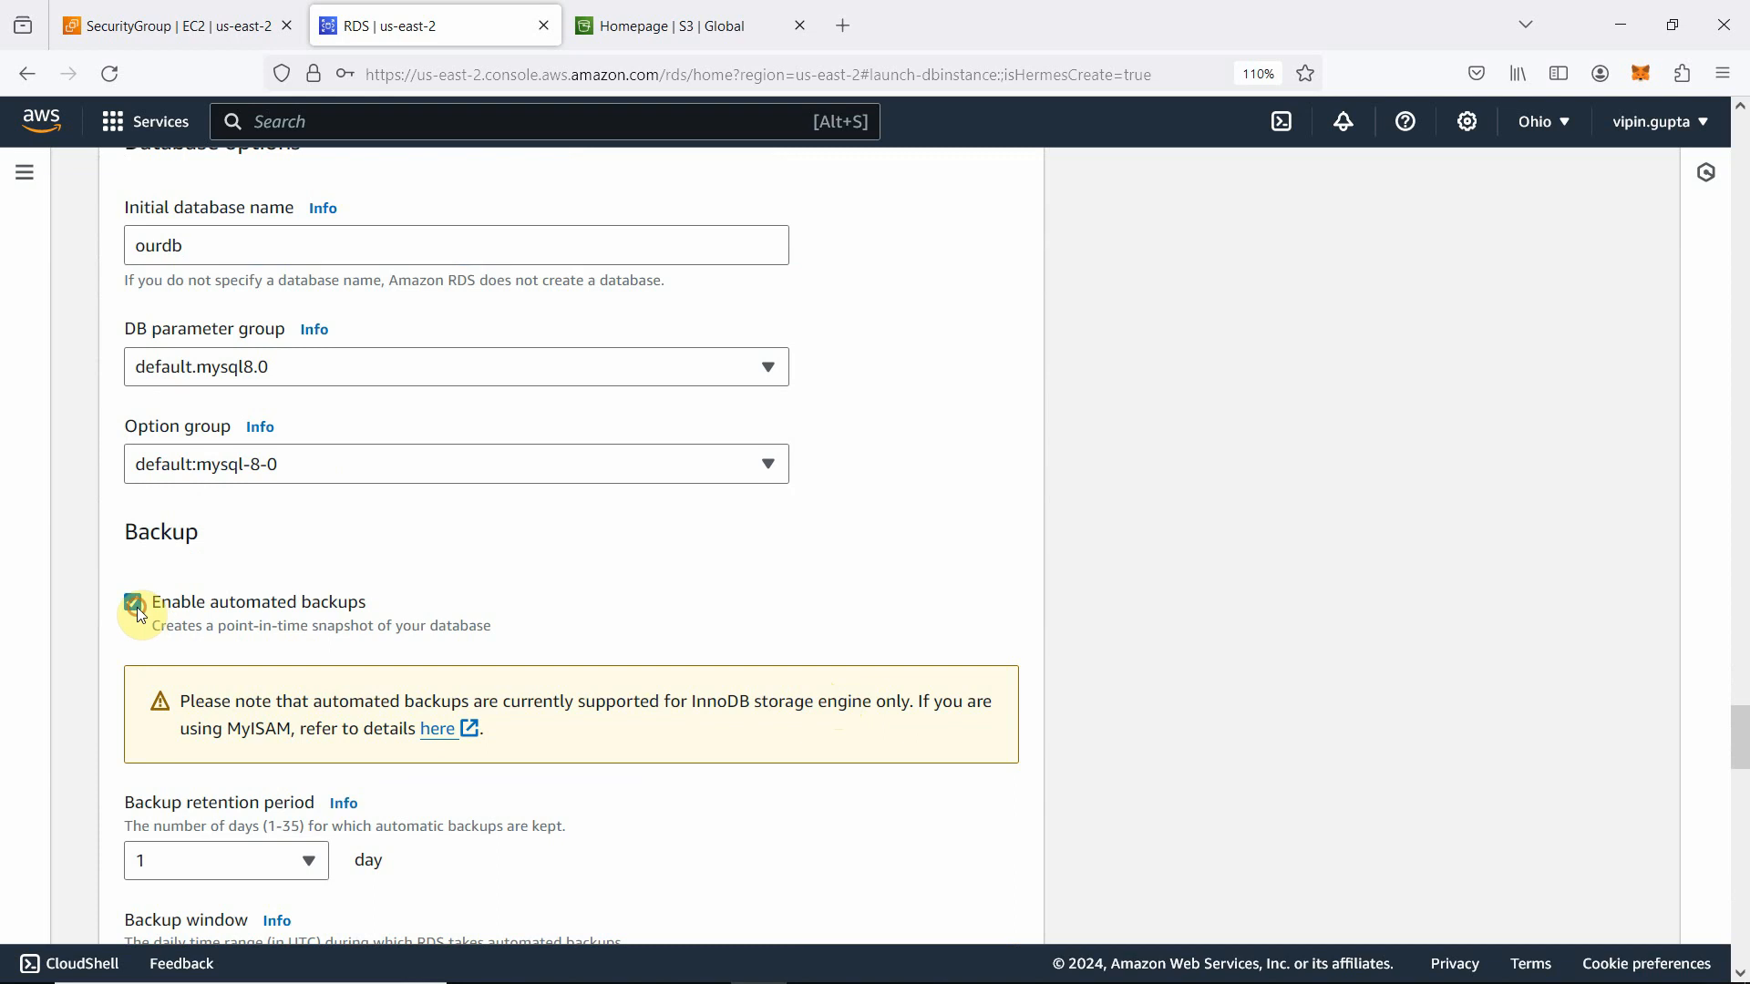
scroll(683, 663, "down", 4)
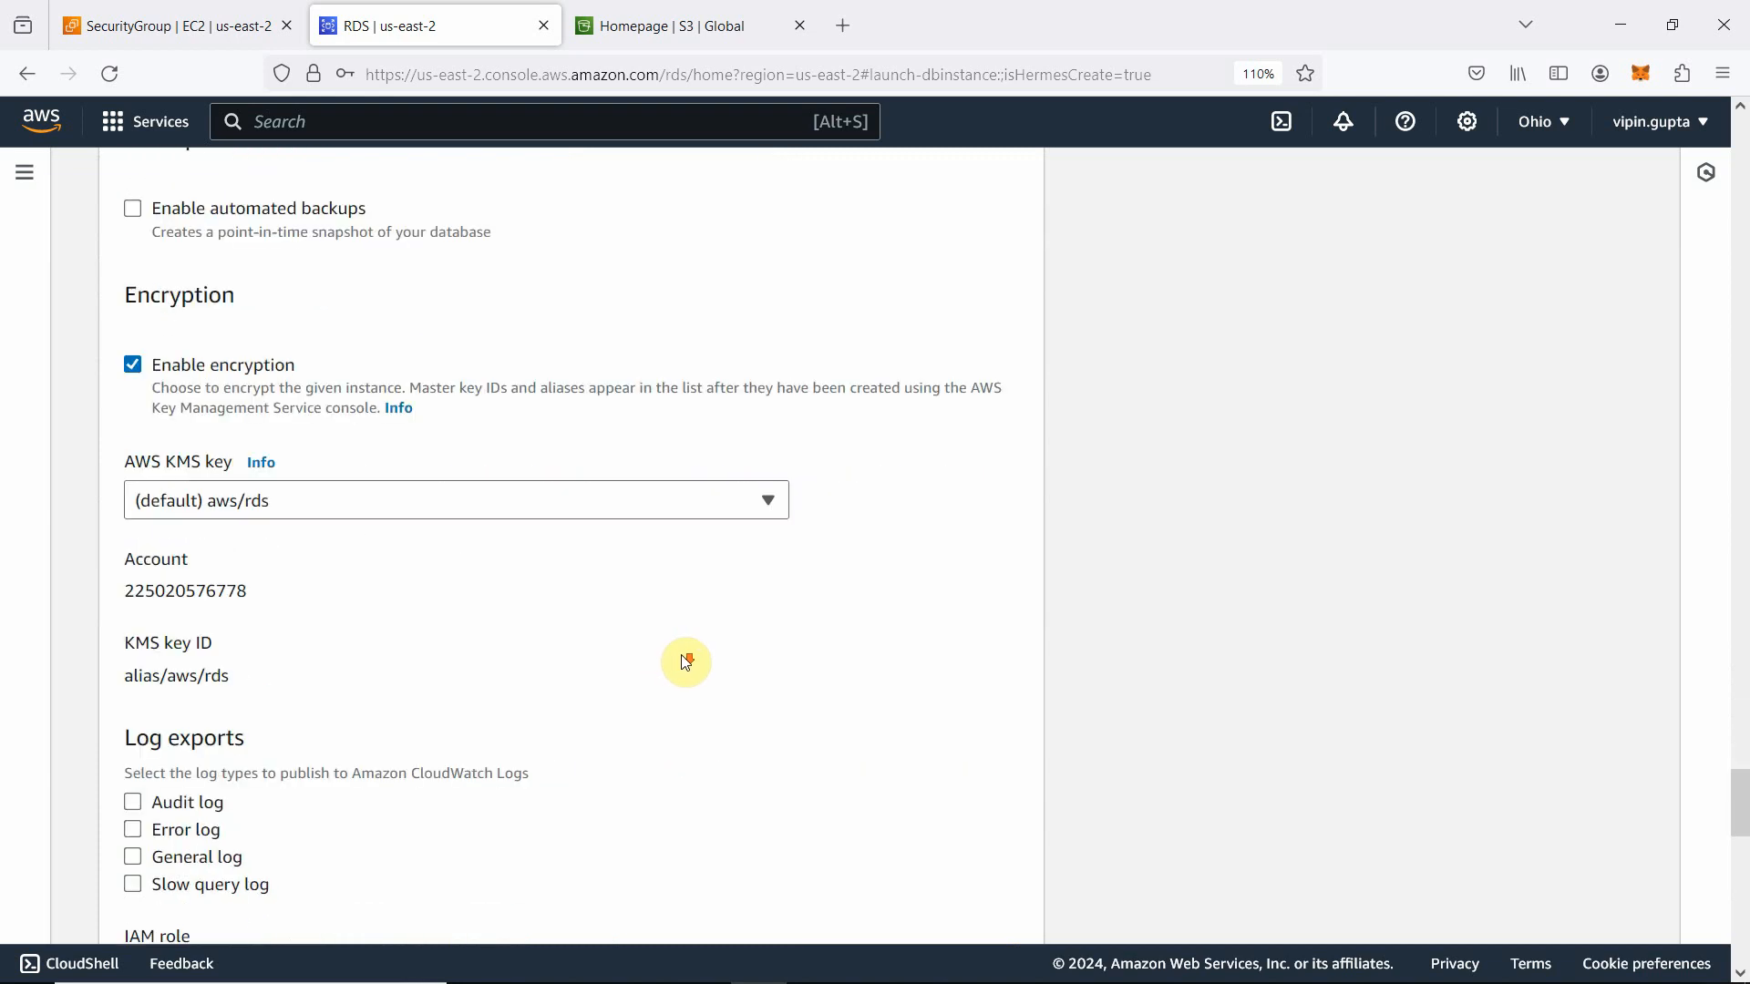
scroll(687, 662, "down", 4)
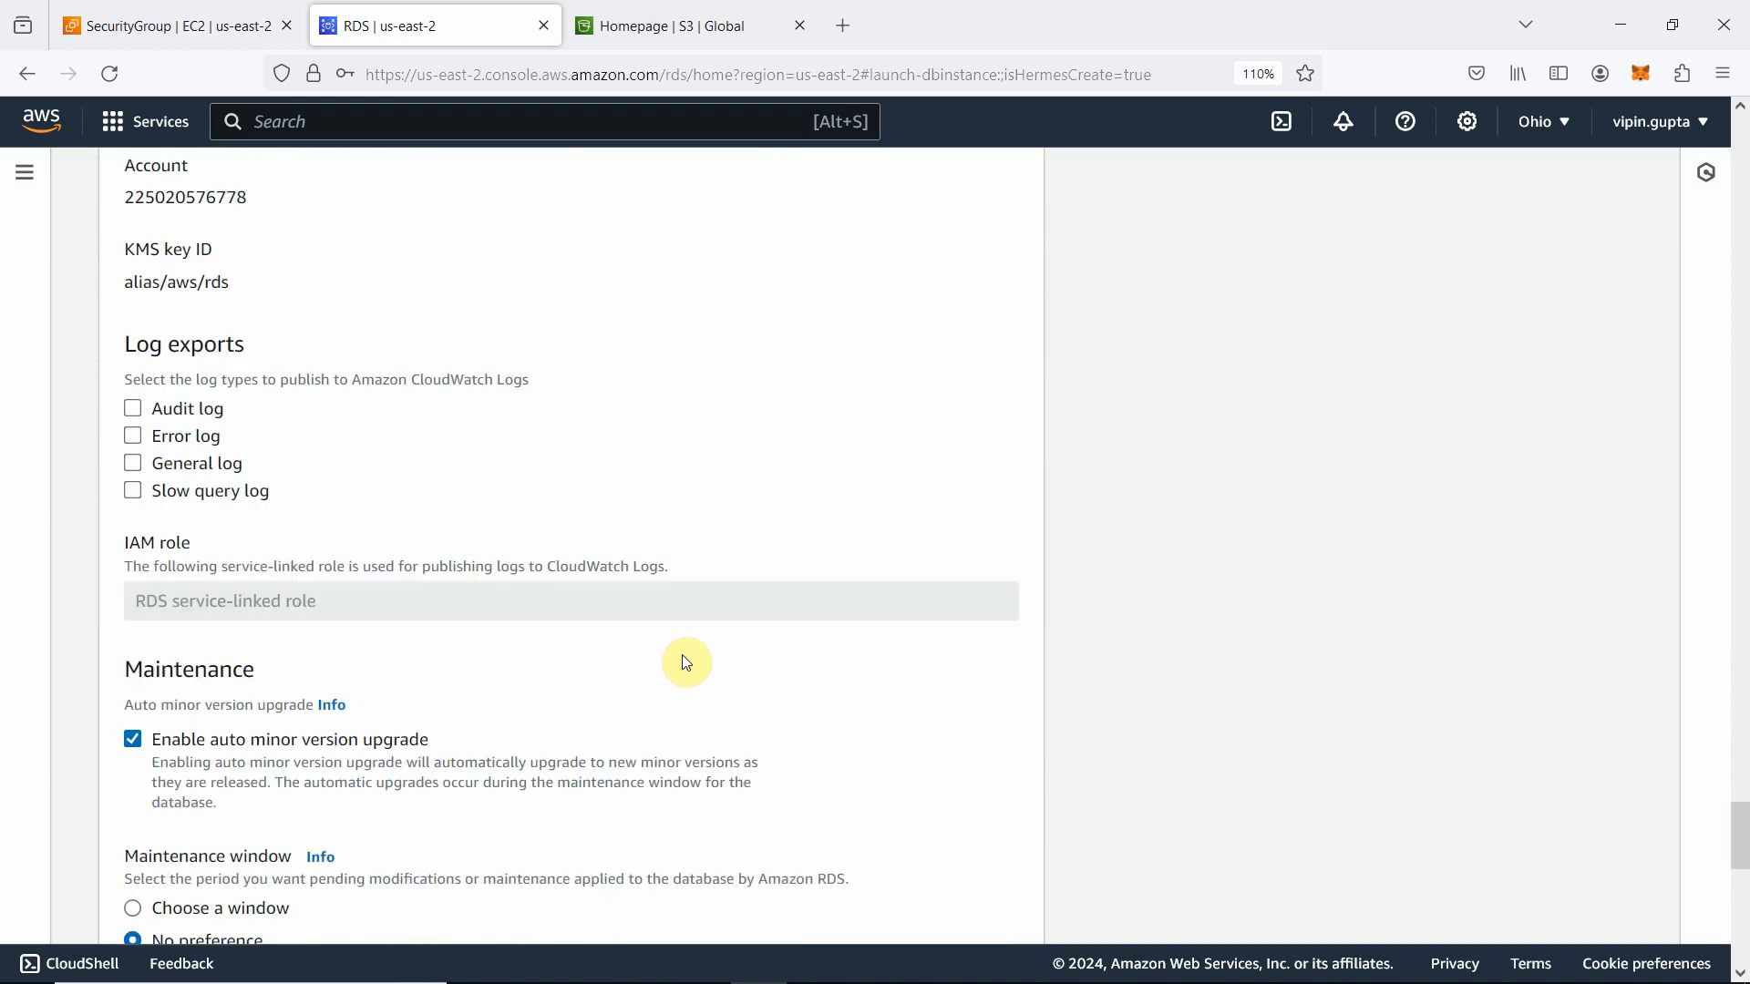
scroll(429, 711, "down", 3)
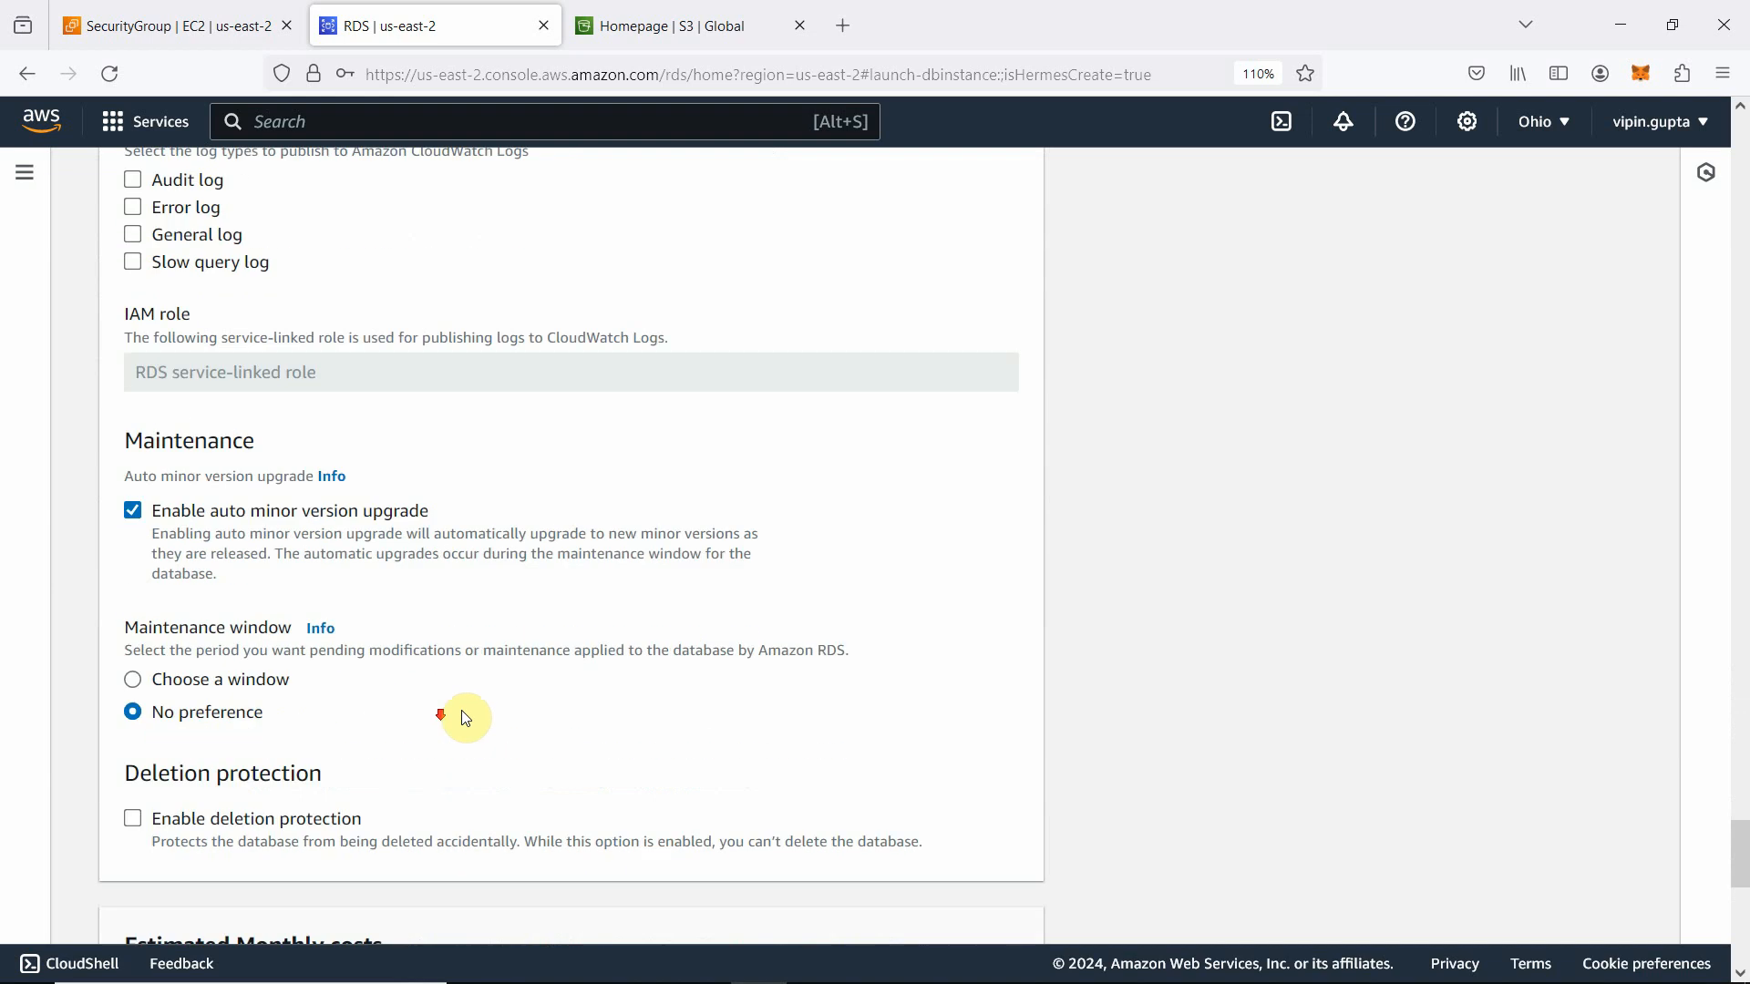
scroll(502, 710, "down", 3)
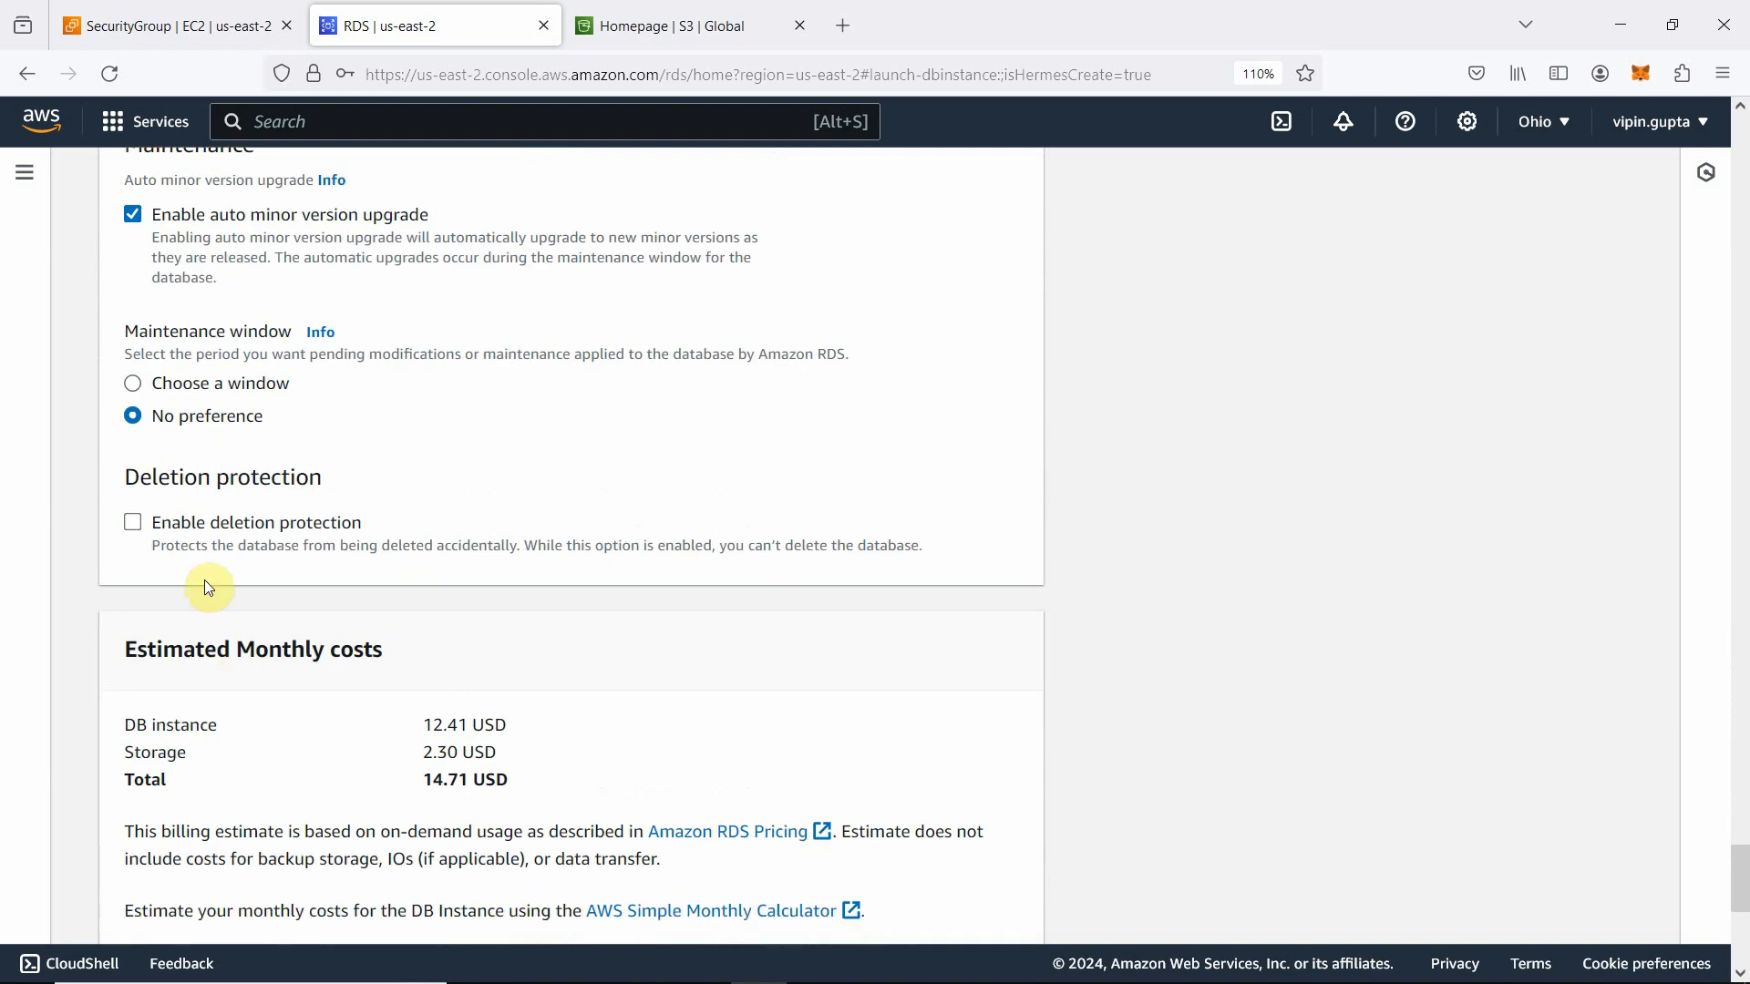
scroll(575, 752, "down", 4)
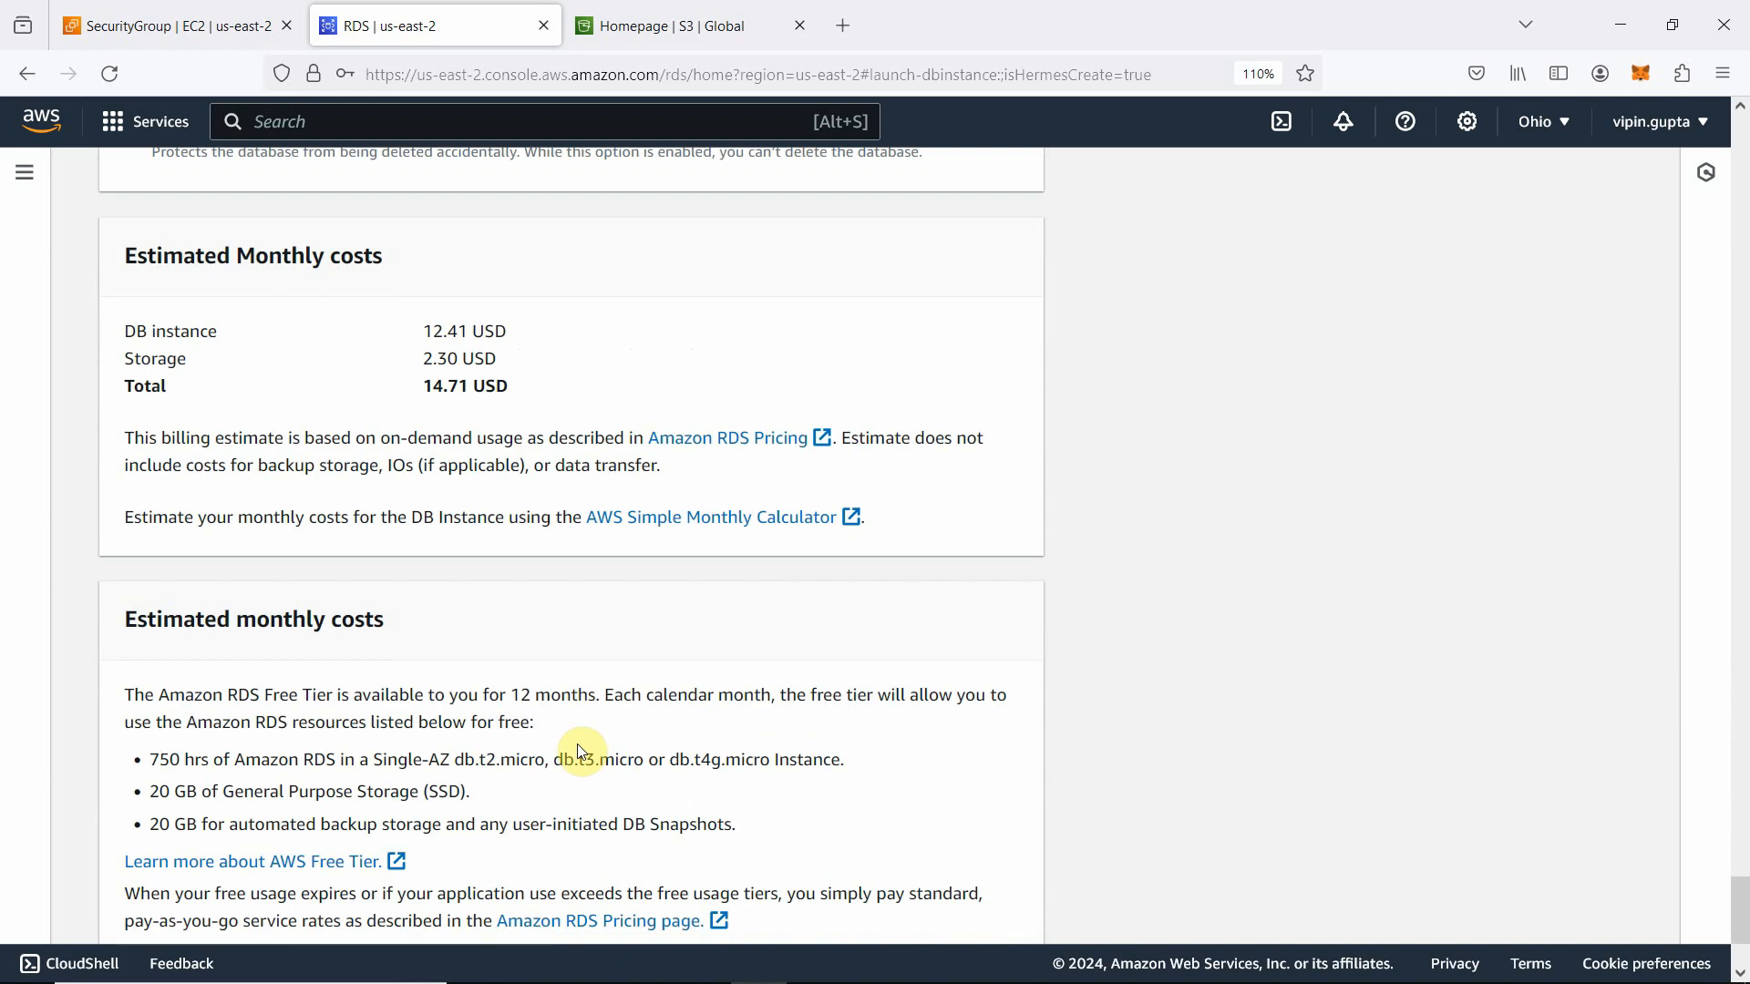
scroll(580, 753, "down", 4)
Step: Review the whole database configuration, from the engine version and template through instance class and connectivity to the estimated monthly costs
scroll(717, 758, "up", 12)
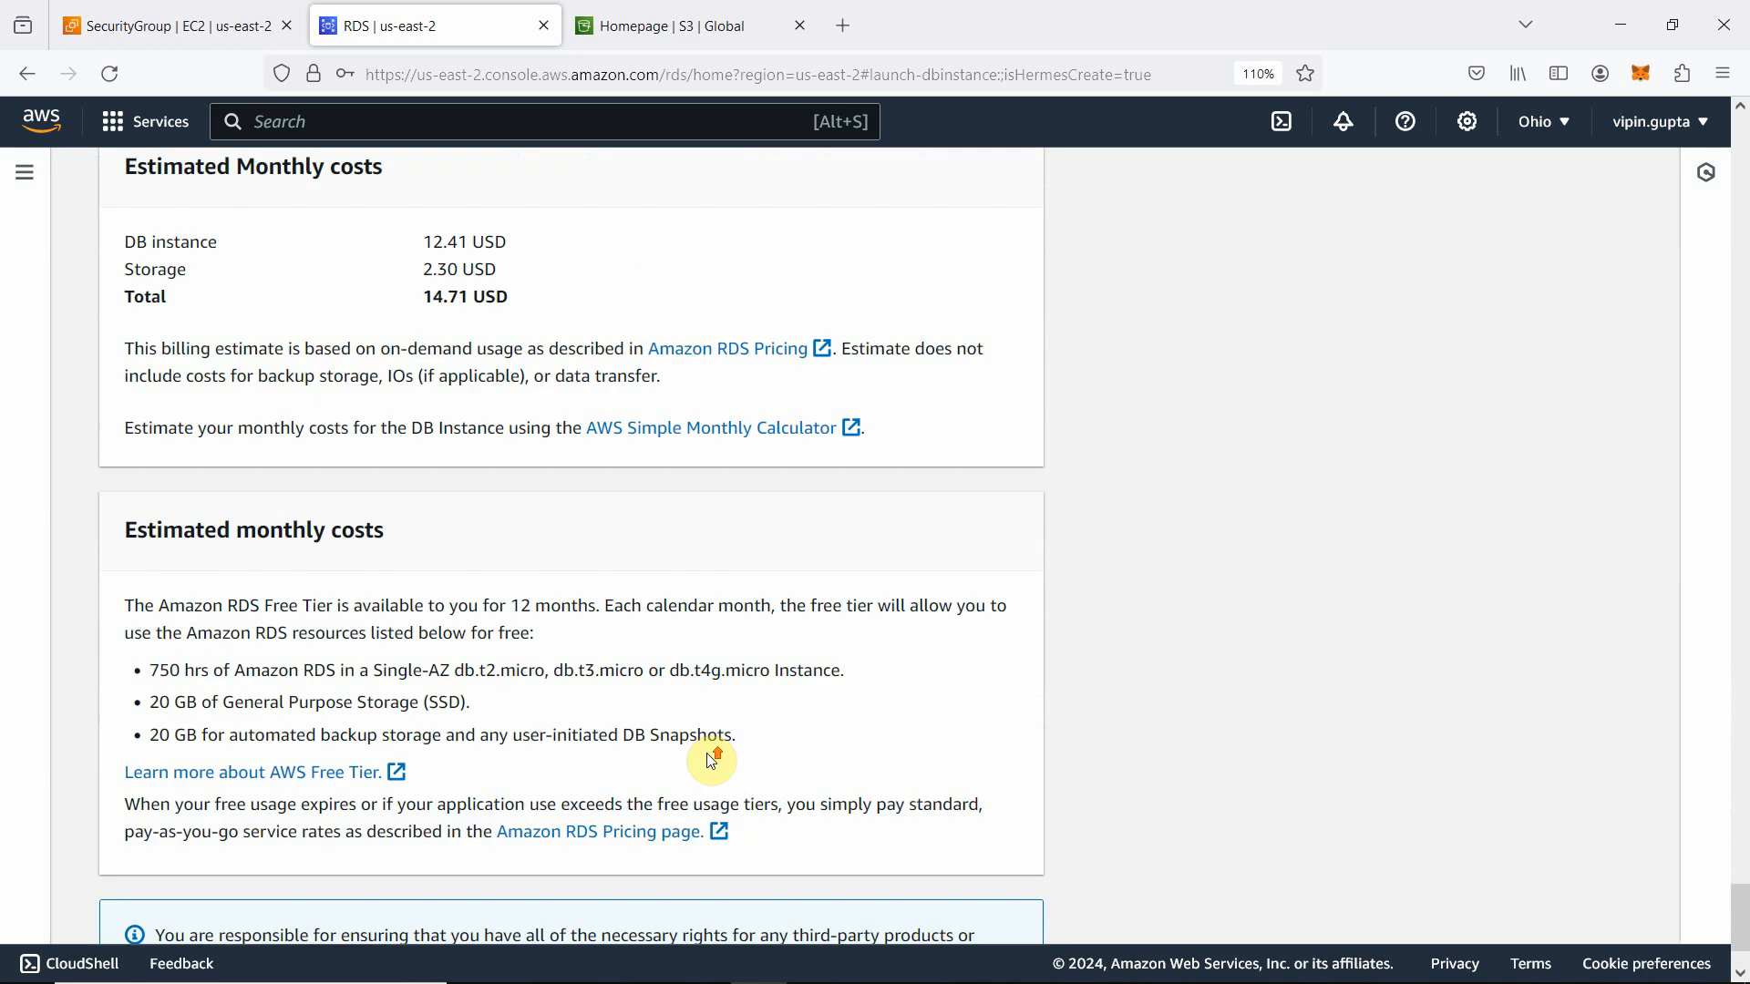
scroll(718, 753, "up", 15)
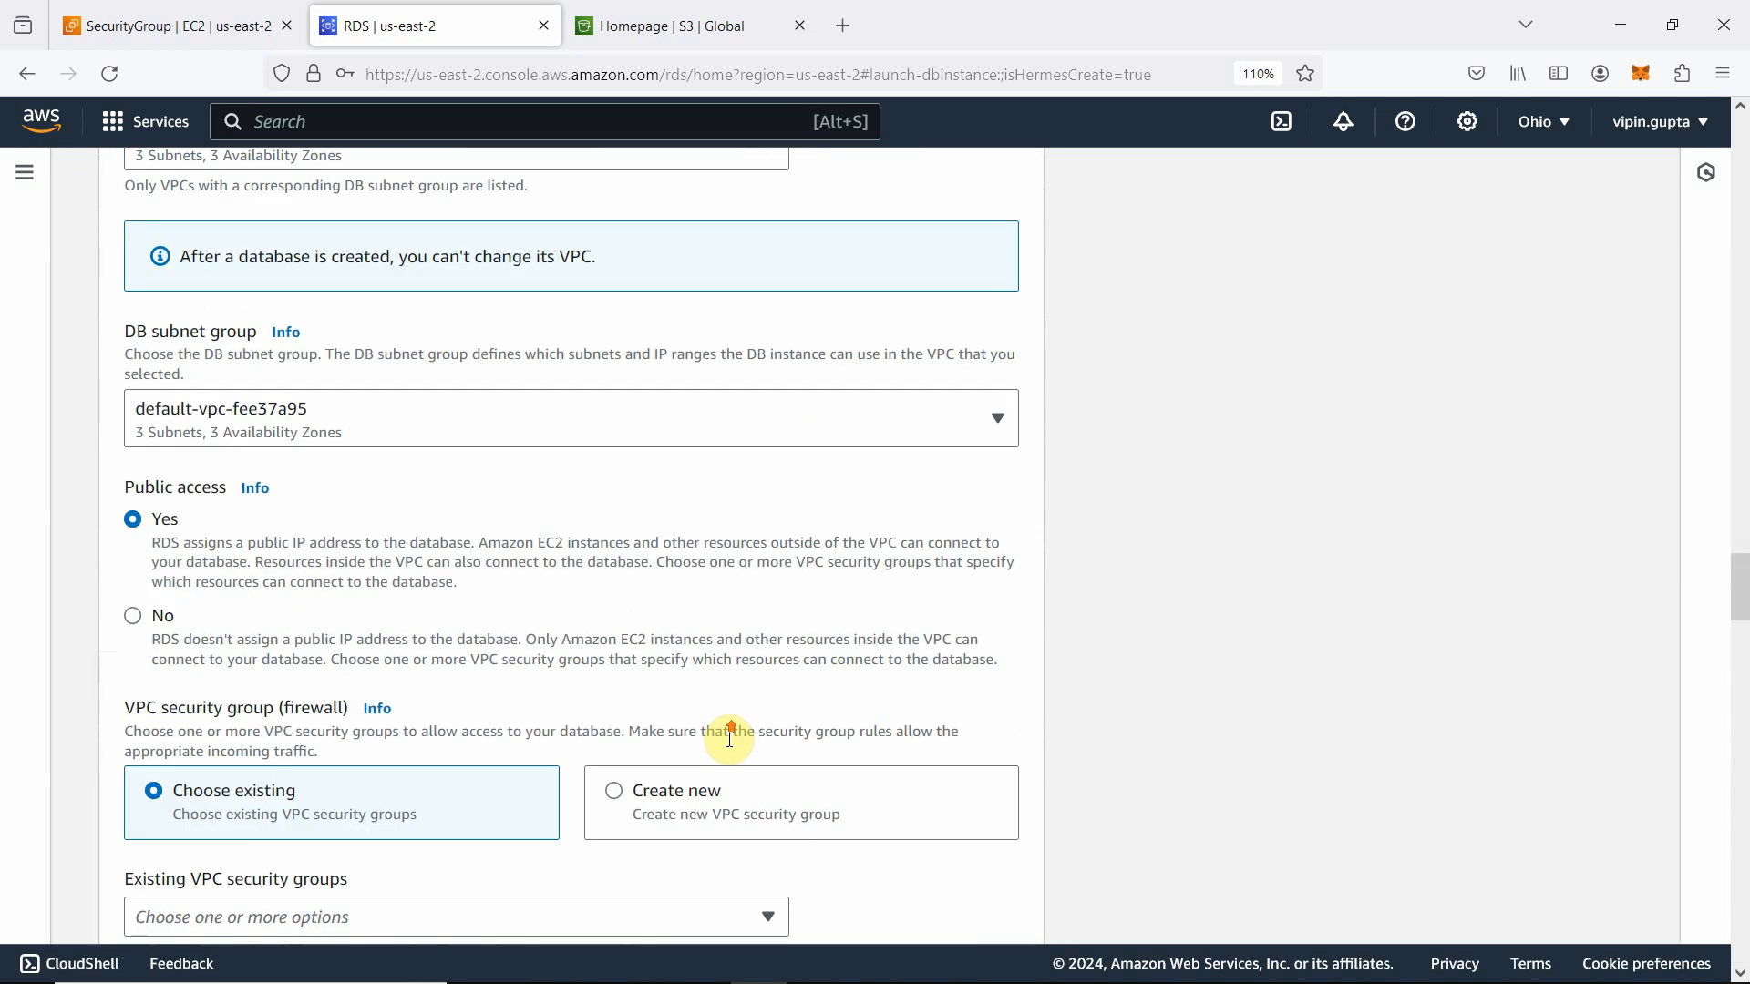
scroll(722, 732, "up", 20)
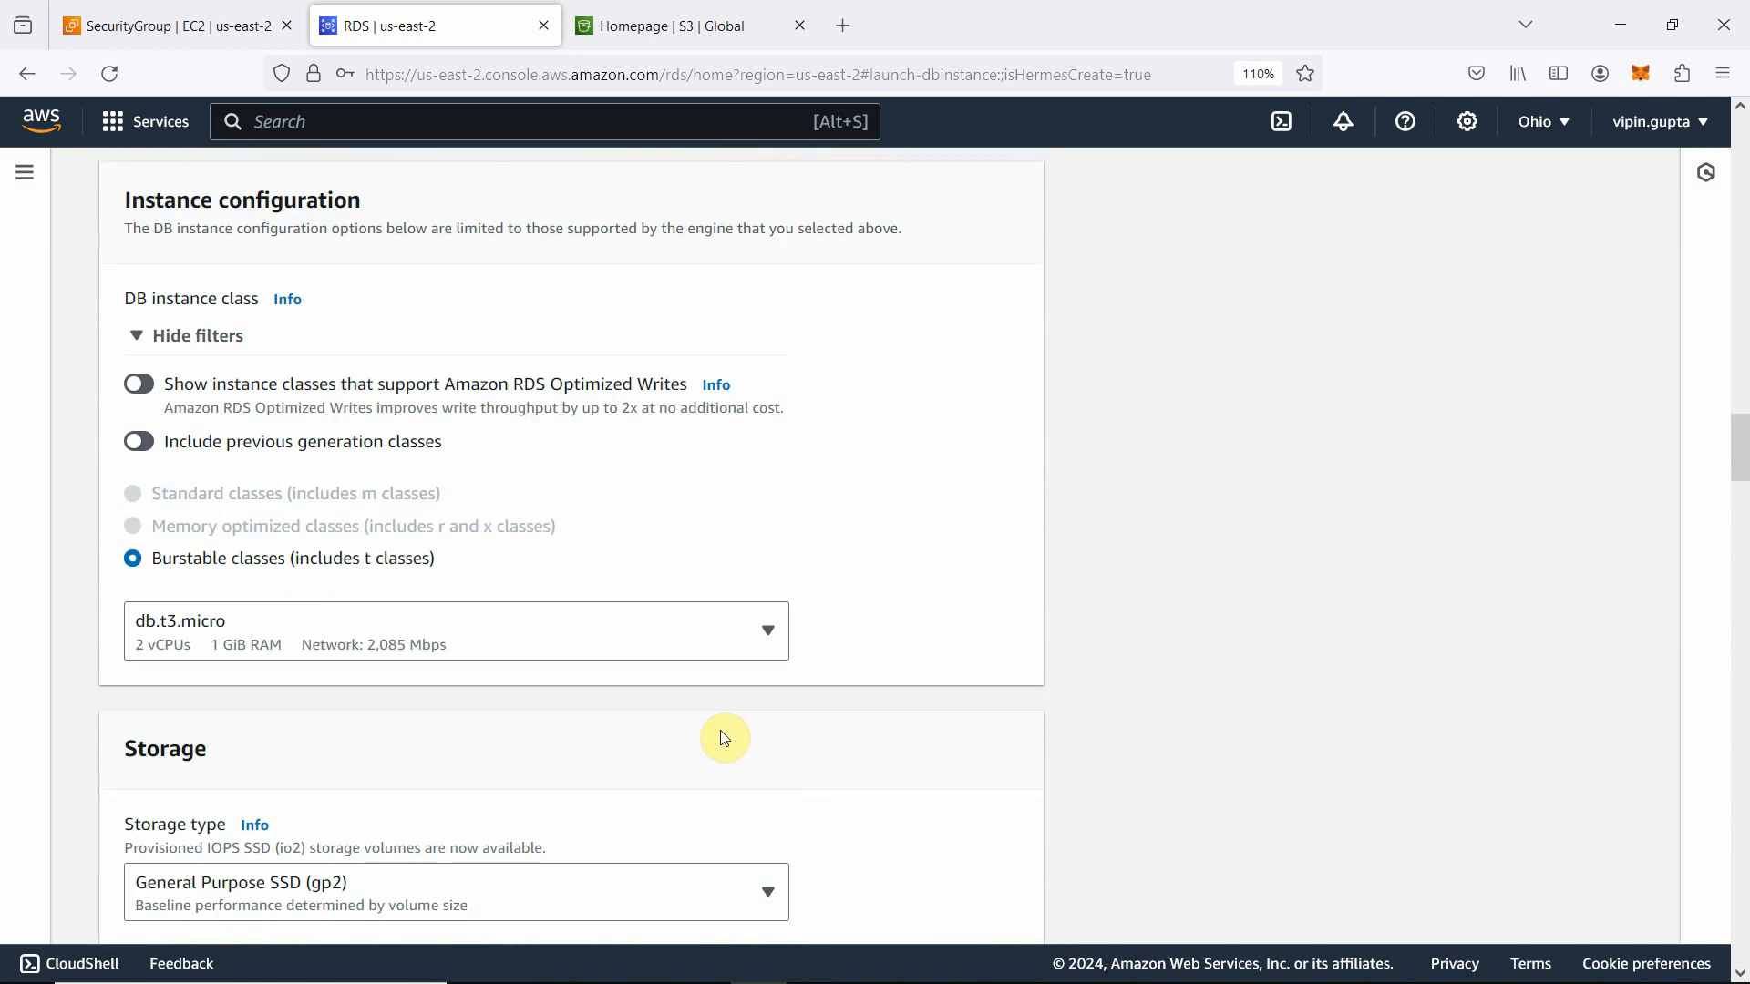
scroll(726, 739, "up", 20)
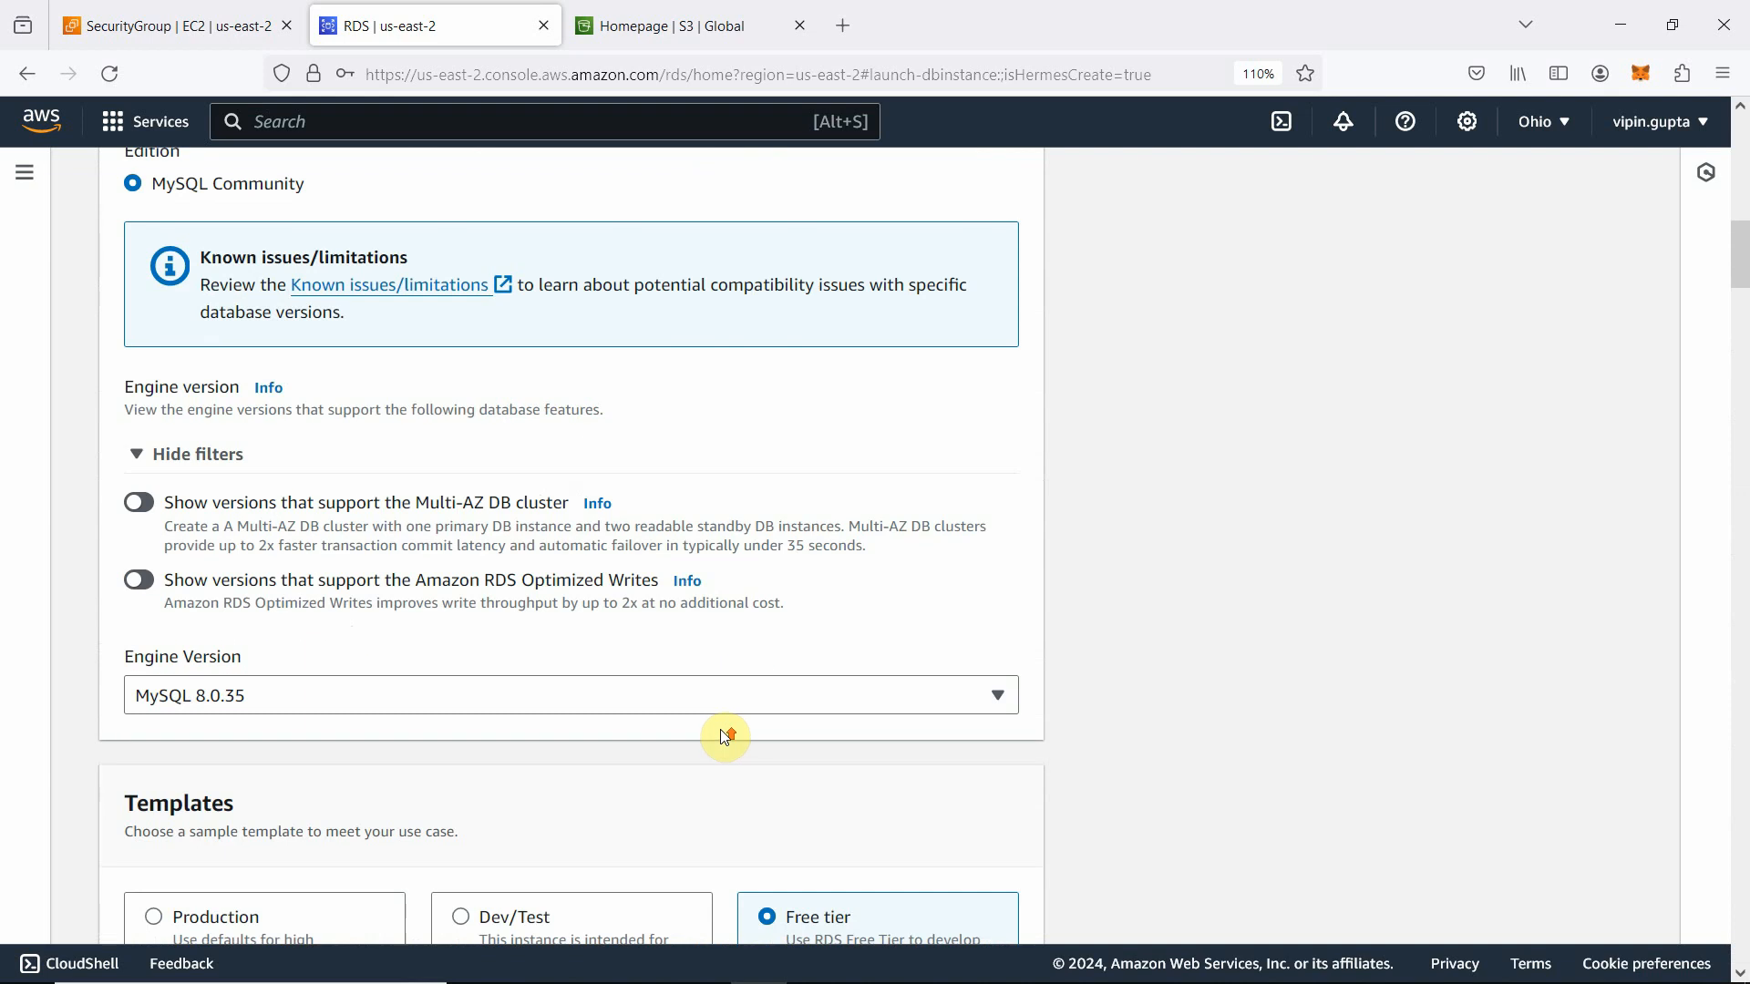
scroll(726, 729, "up", 5)
scroll(748, 757, "down", 20)
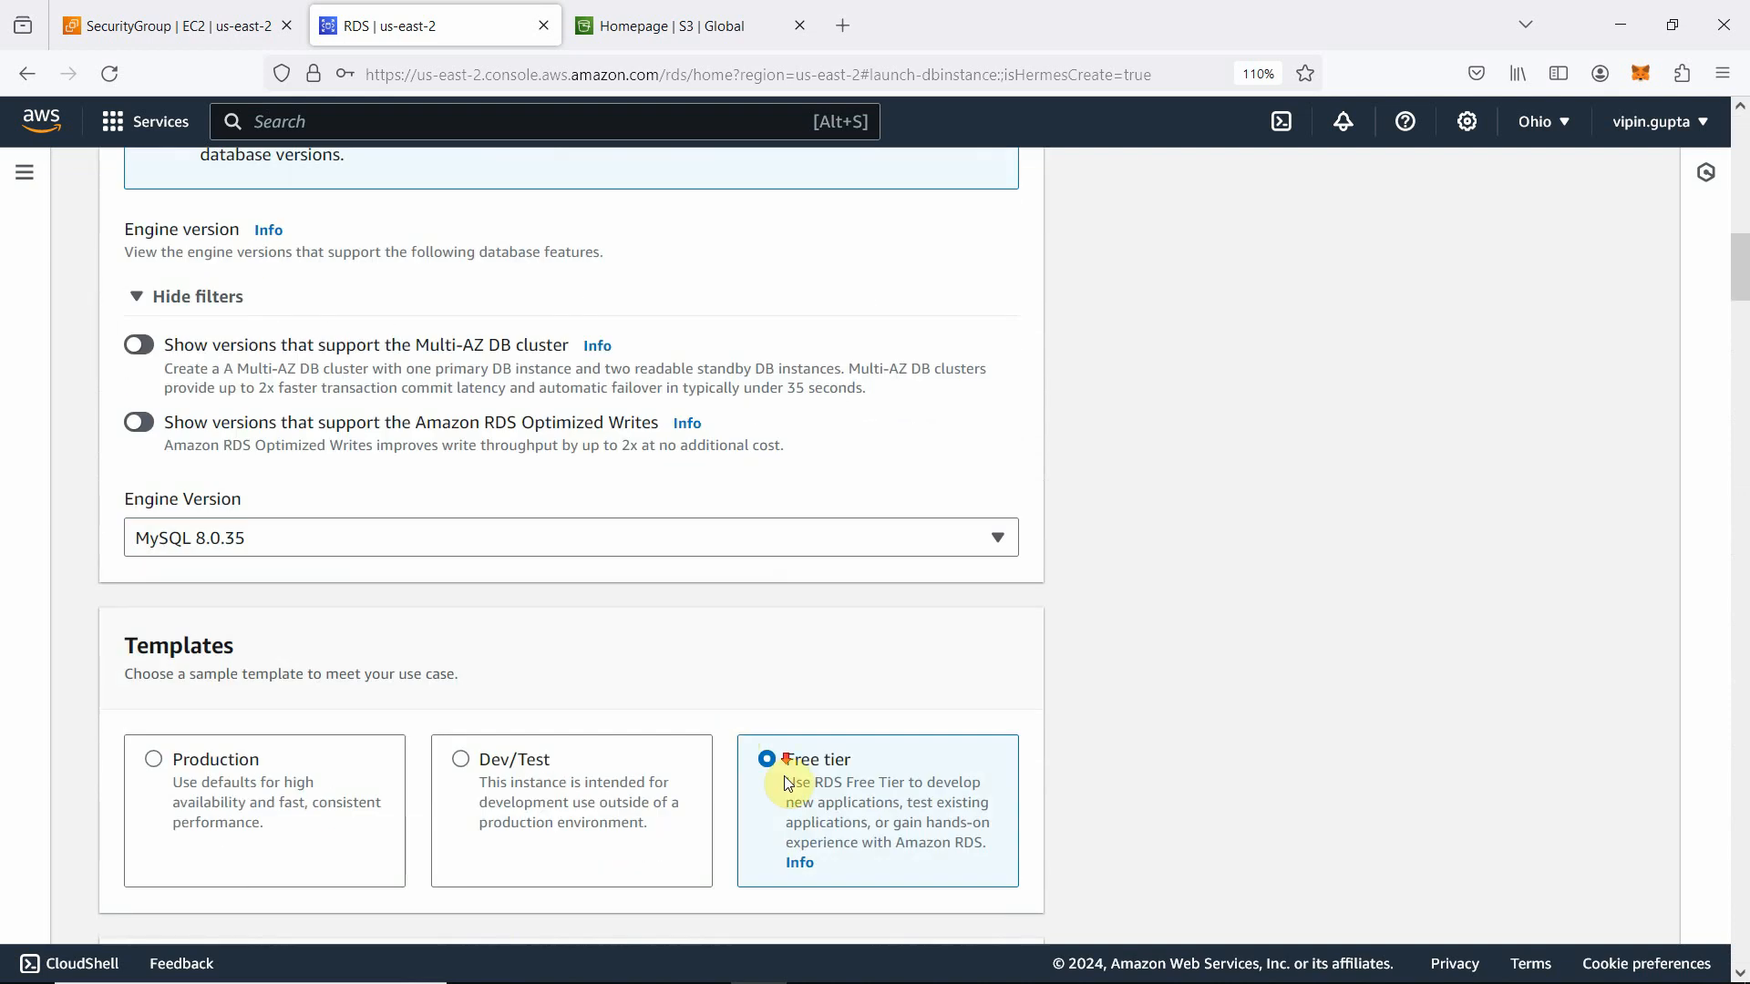
scroll(801, 811, "down", 20)
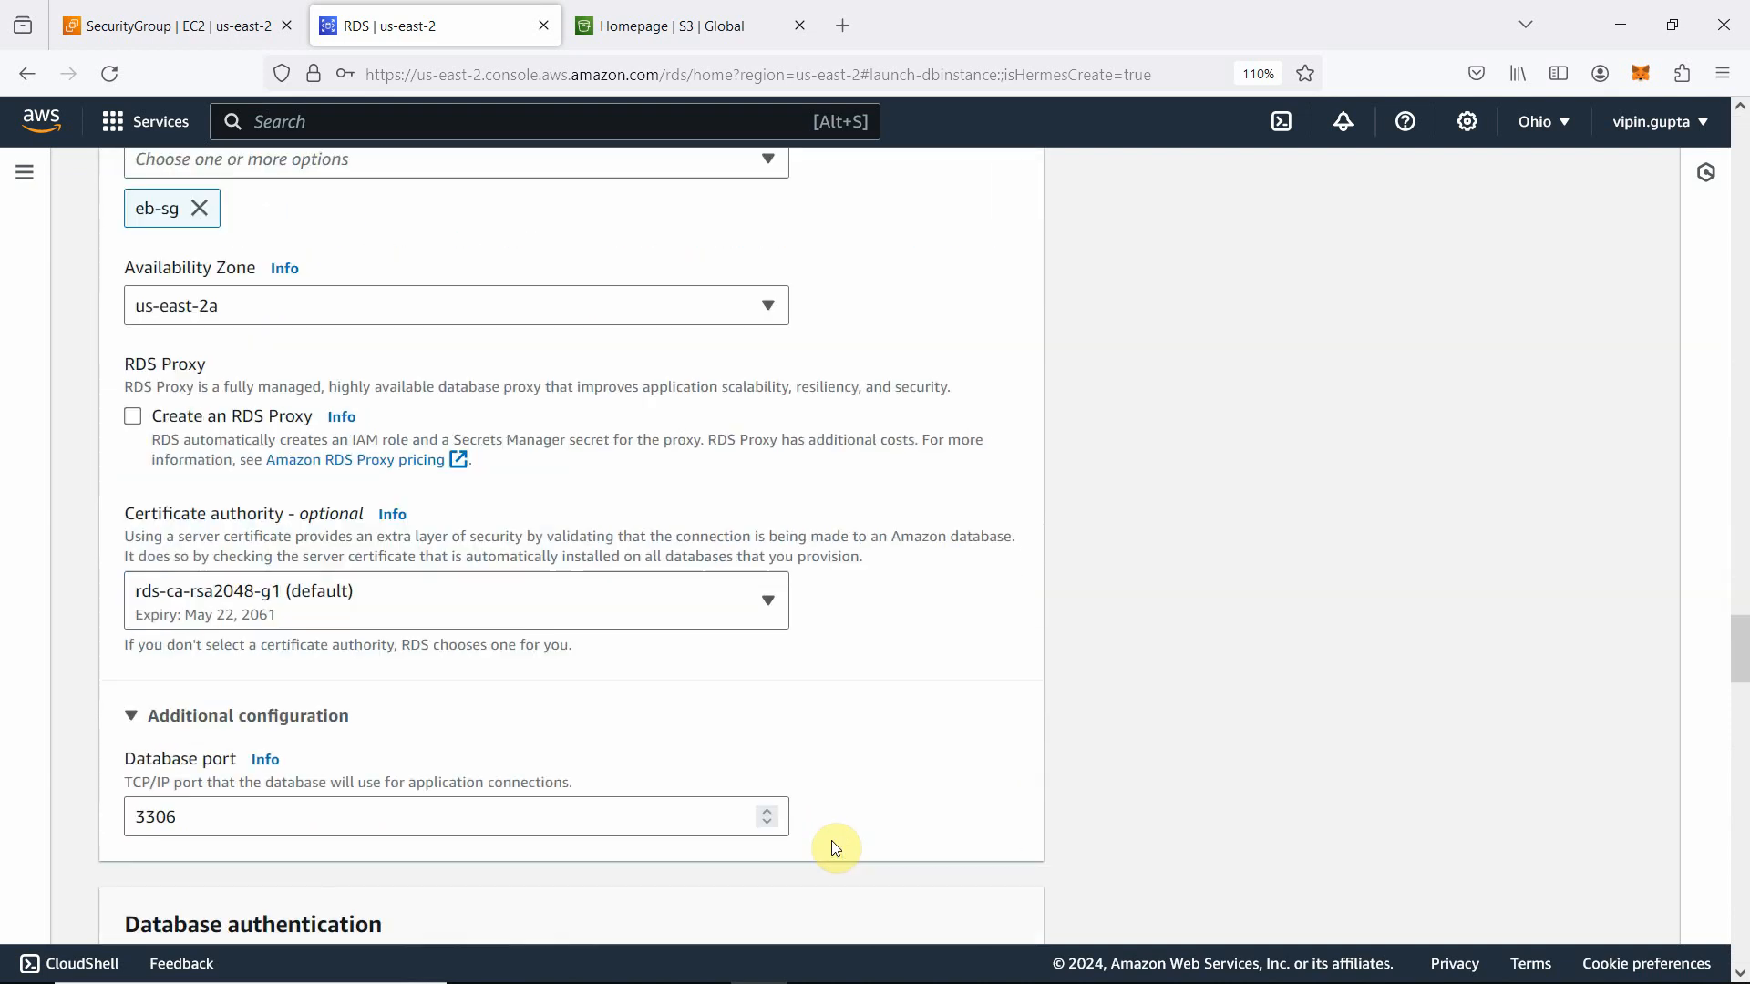
scroll(842, 844, "down", 20)
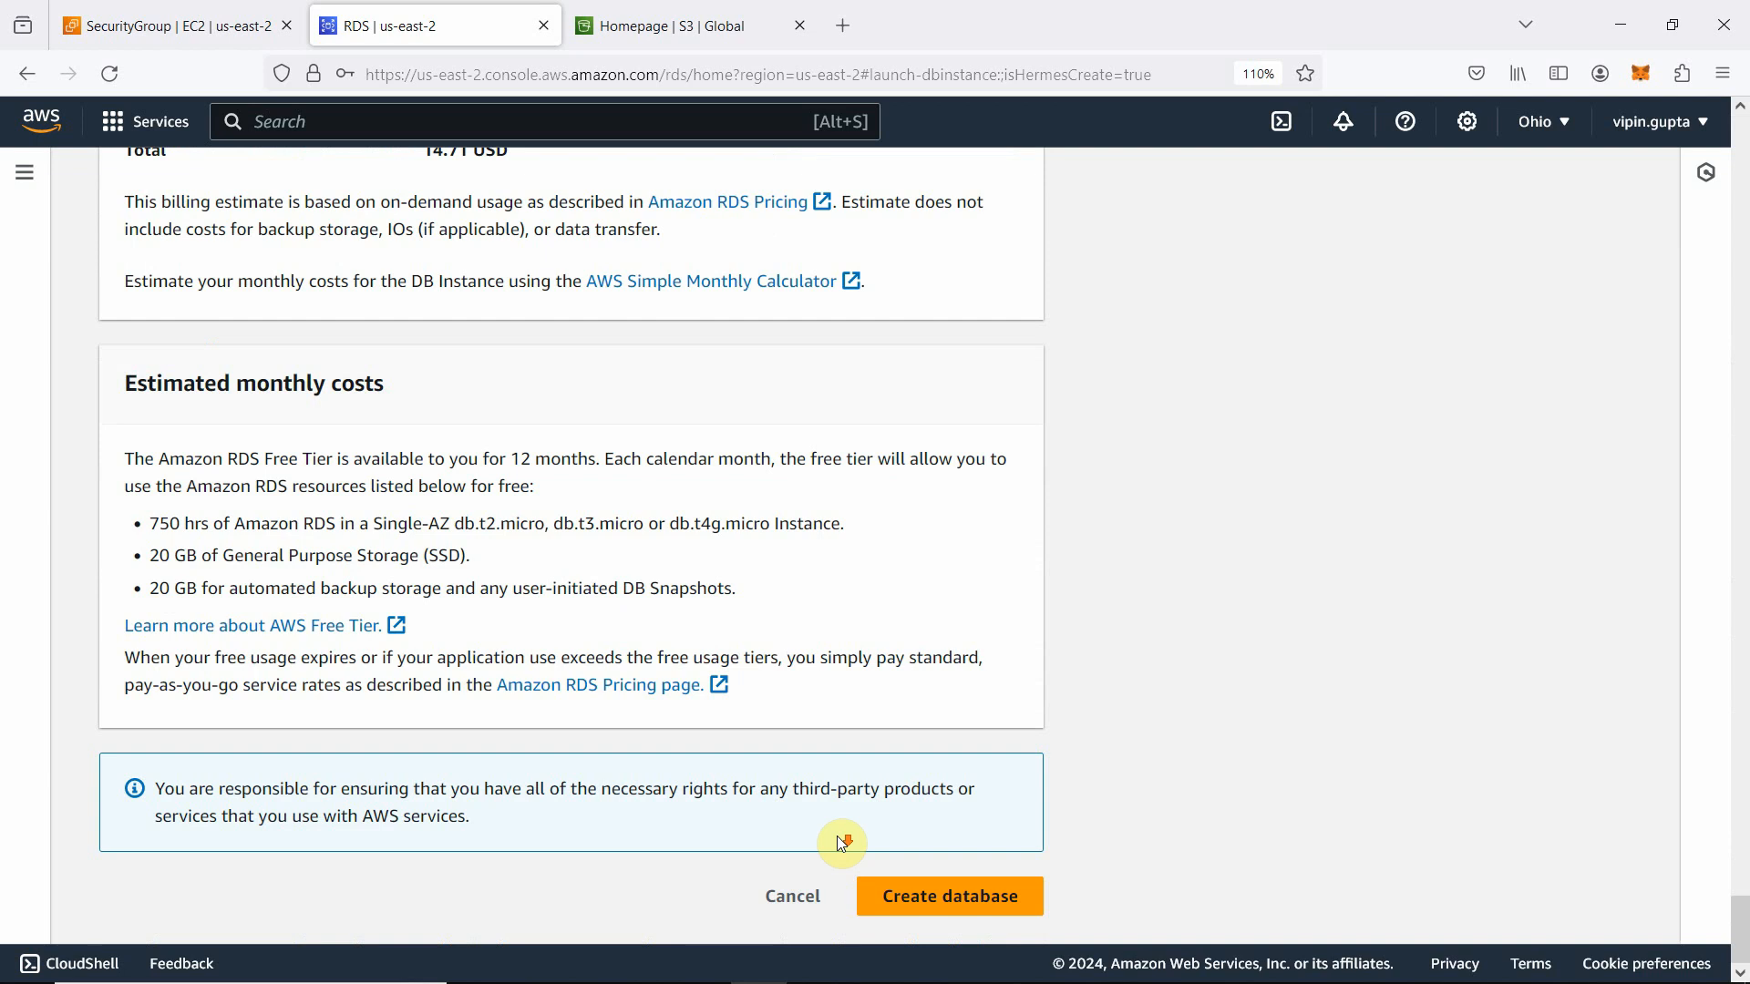
Step: Create the database, declining to save its credentials in the browser and dismissing the suggested add-ons
left_click(913, 899)
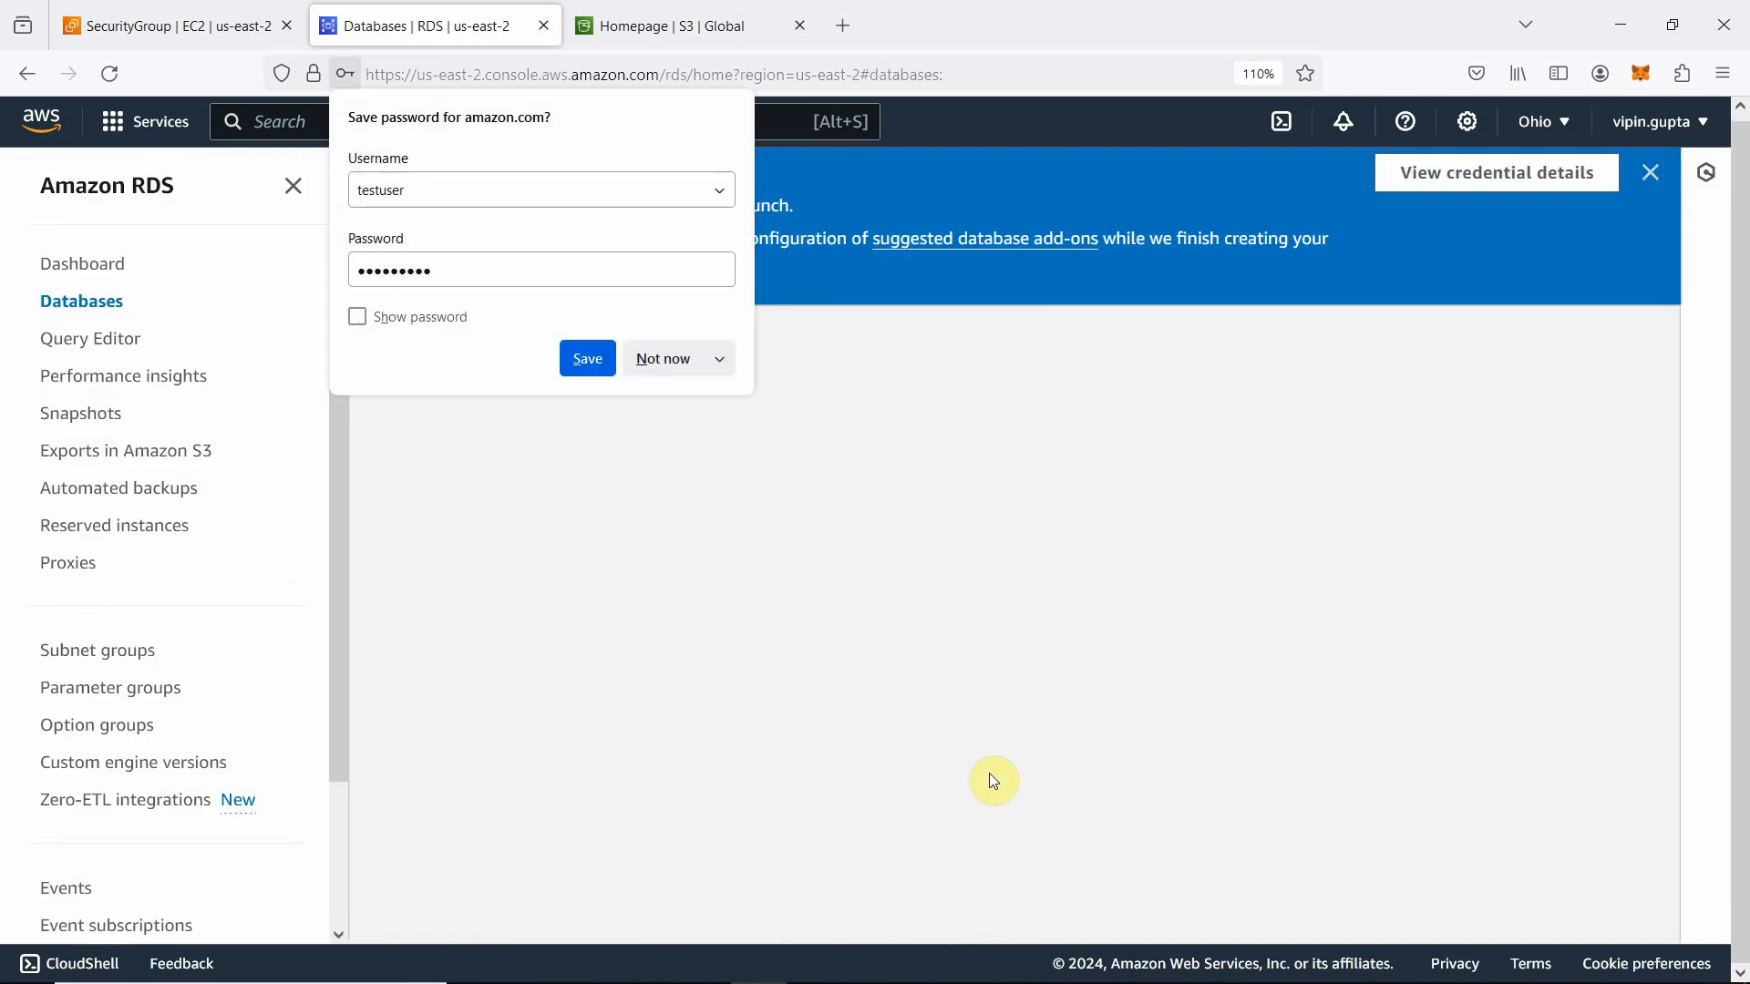
left_click(642, 358)
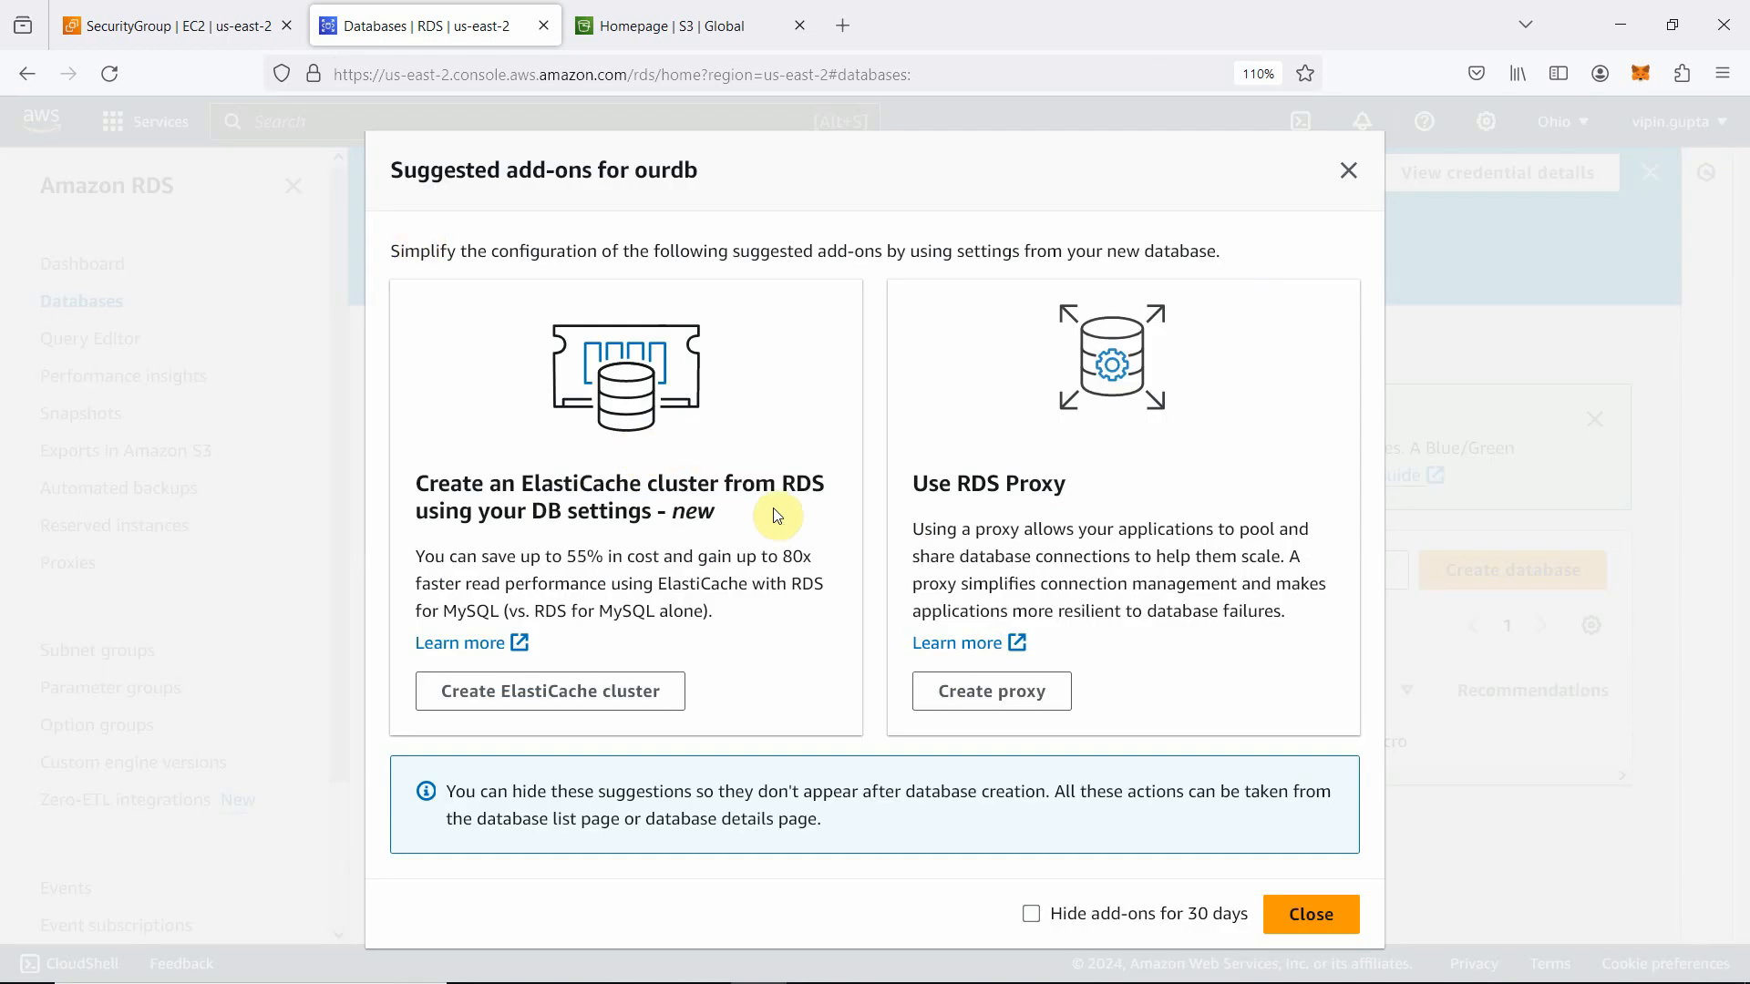
left_click(1271, 920)
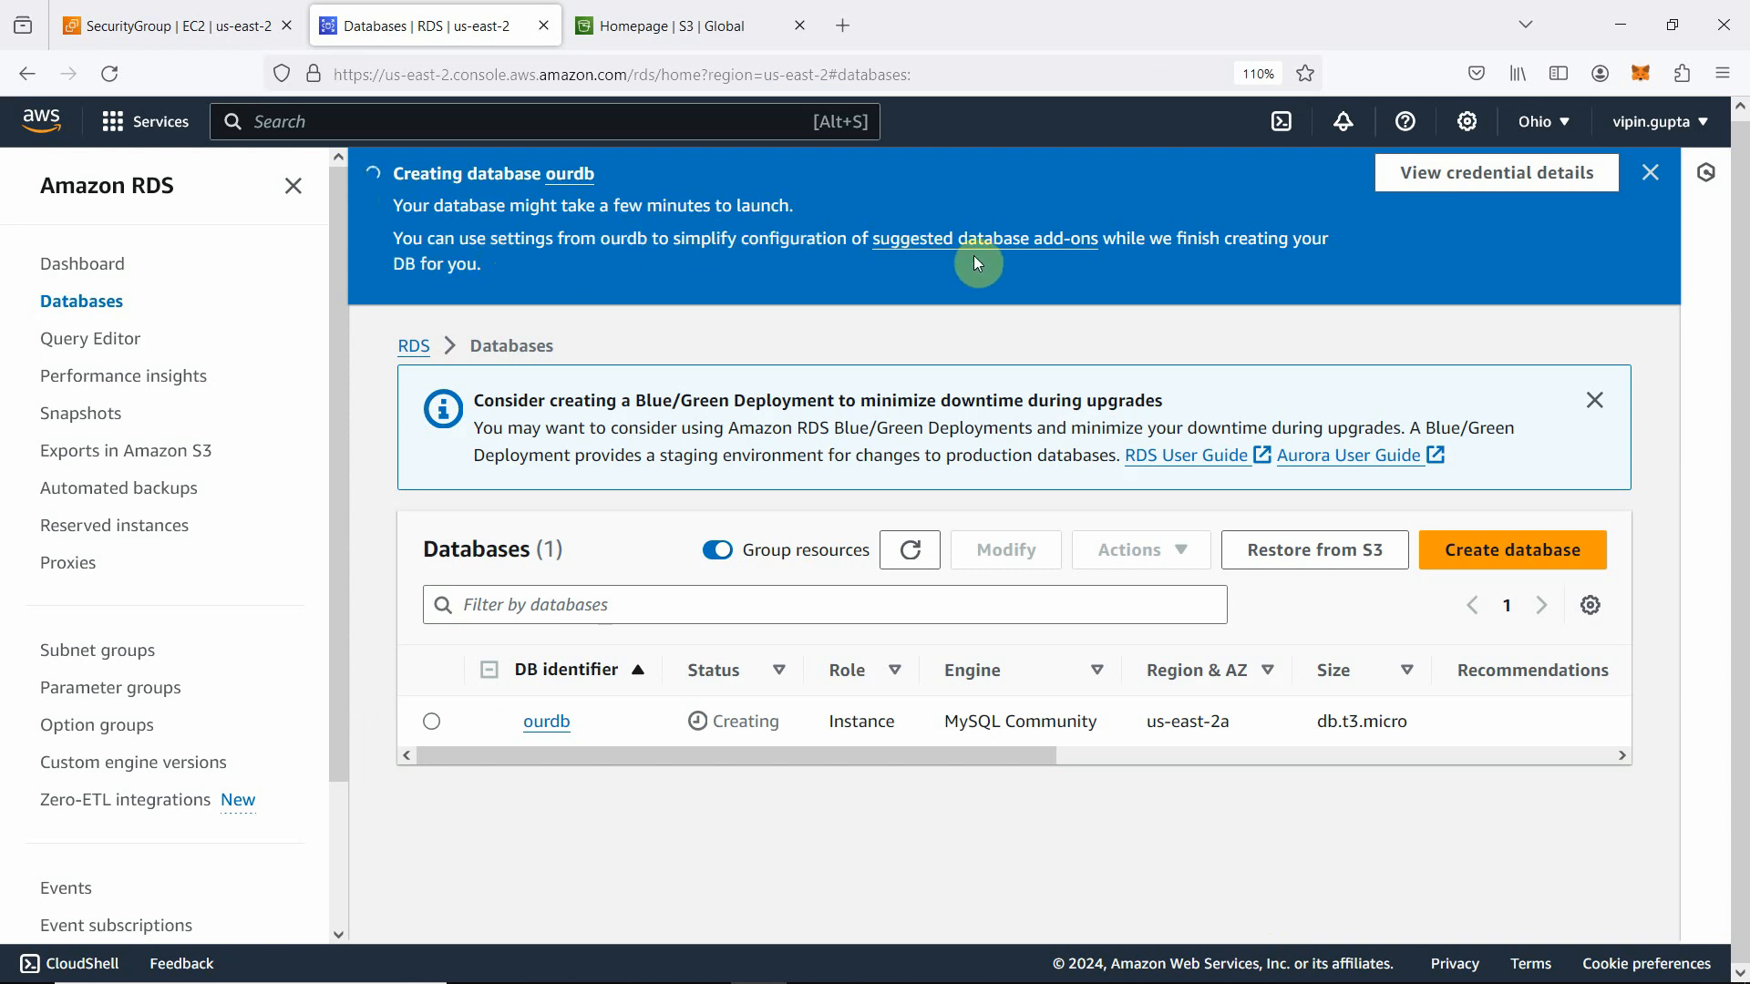
Step: Open the ourdb database's details and compare its endpoint and port information with the RDS entries in the eb-env notes in Notepad
left_click(540, 722)
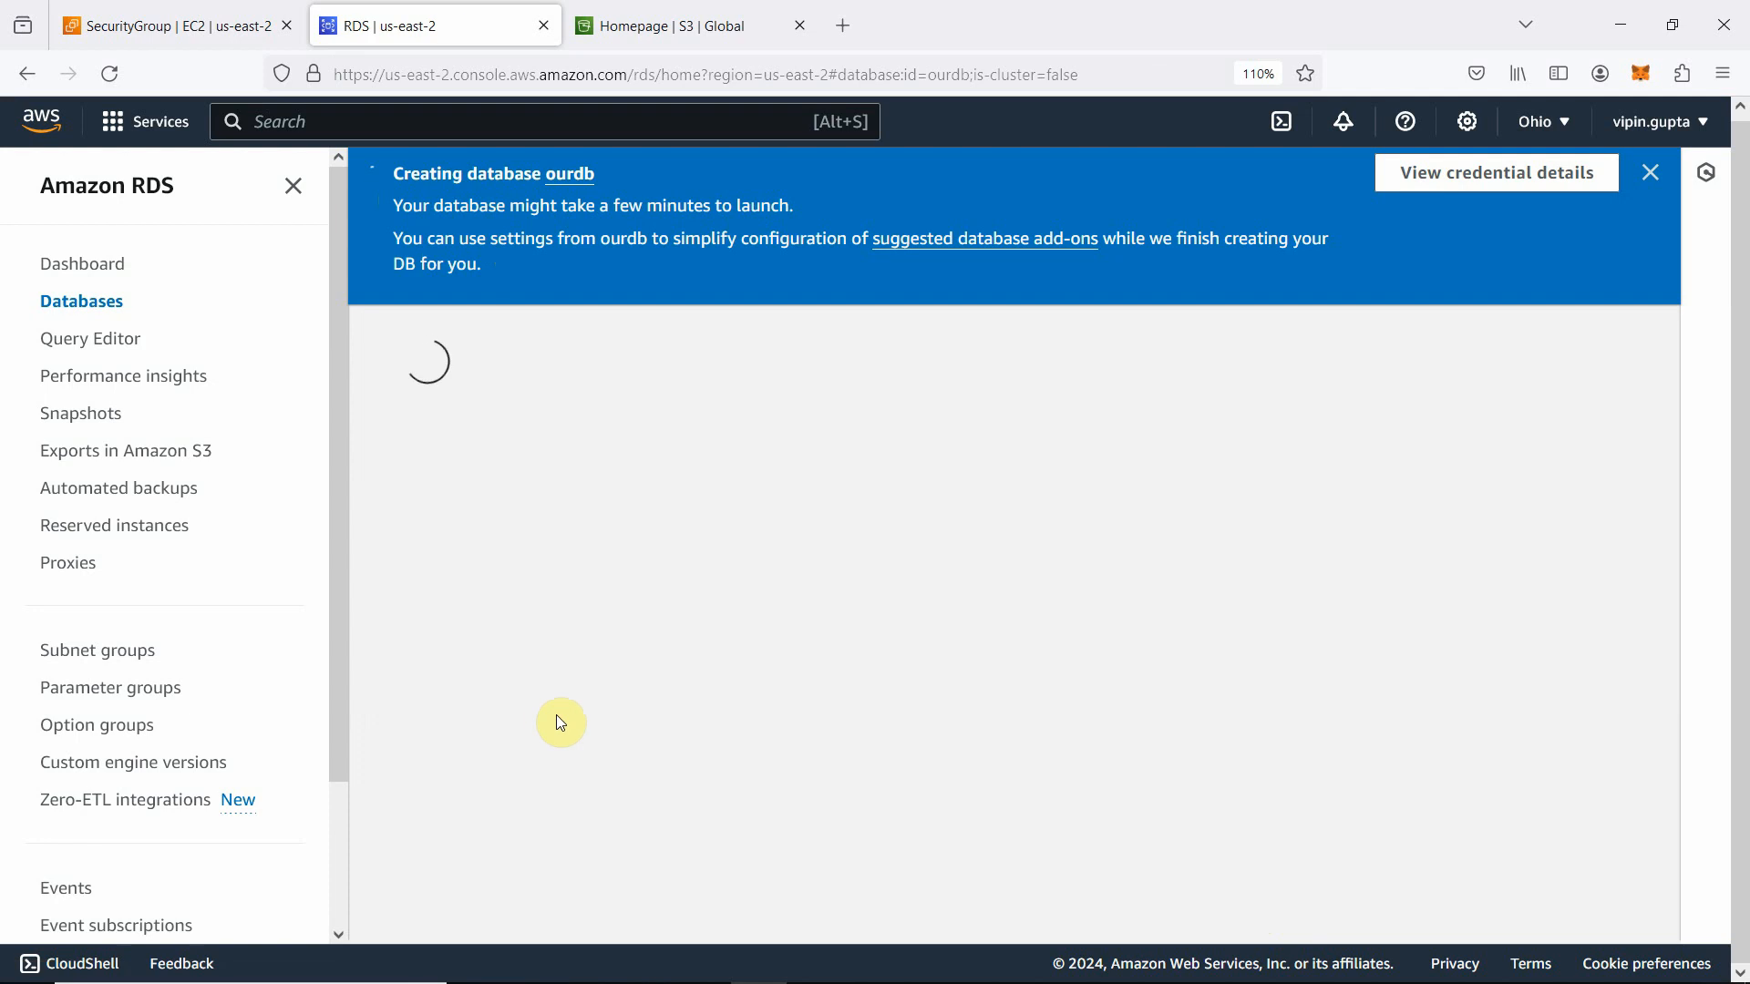
scroll(645, 606, "down", 4)
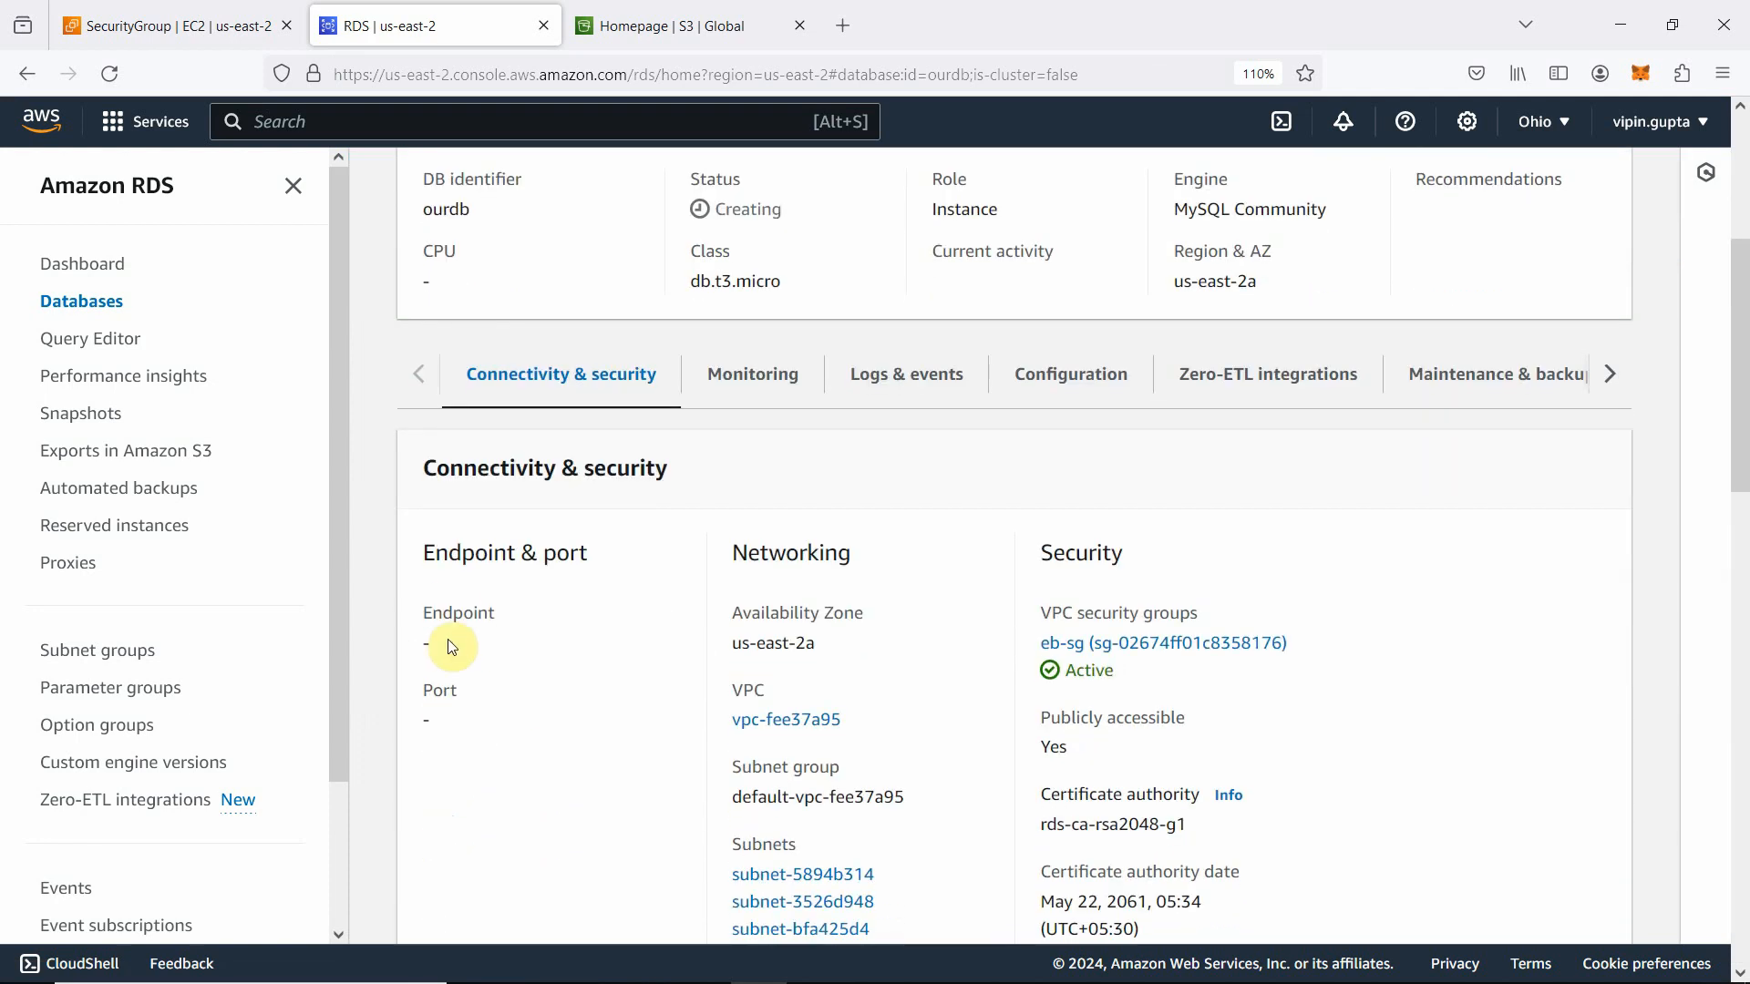
left_click(984, 965)
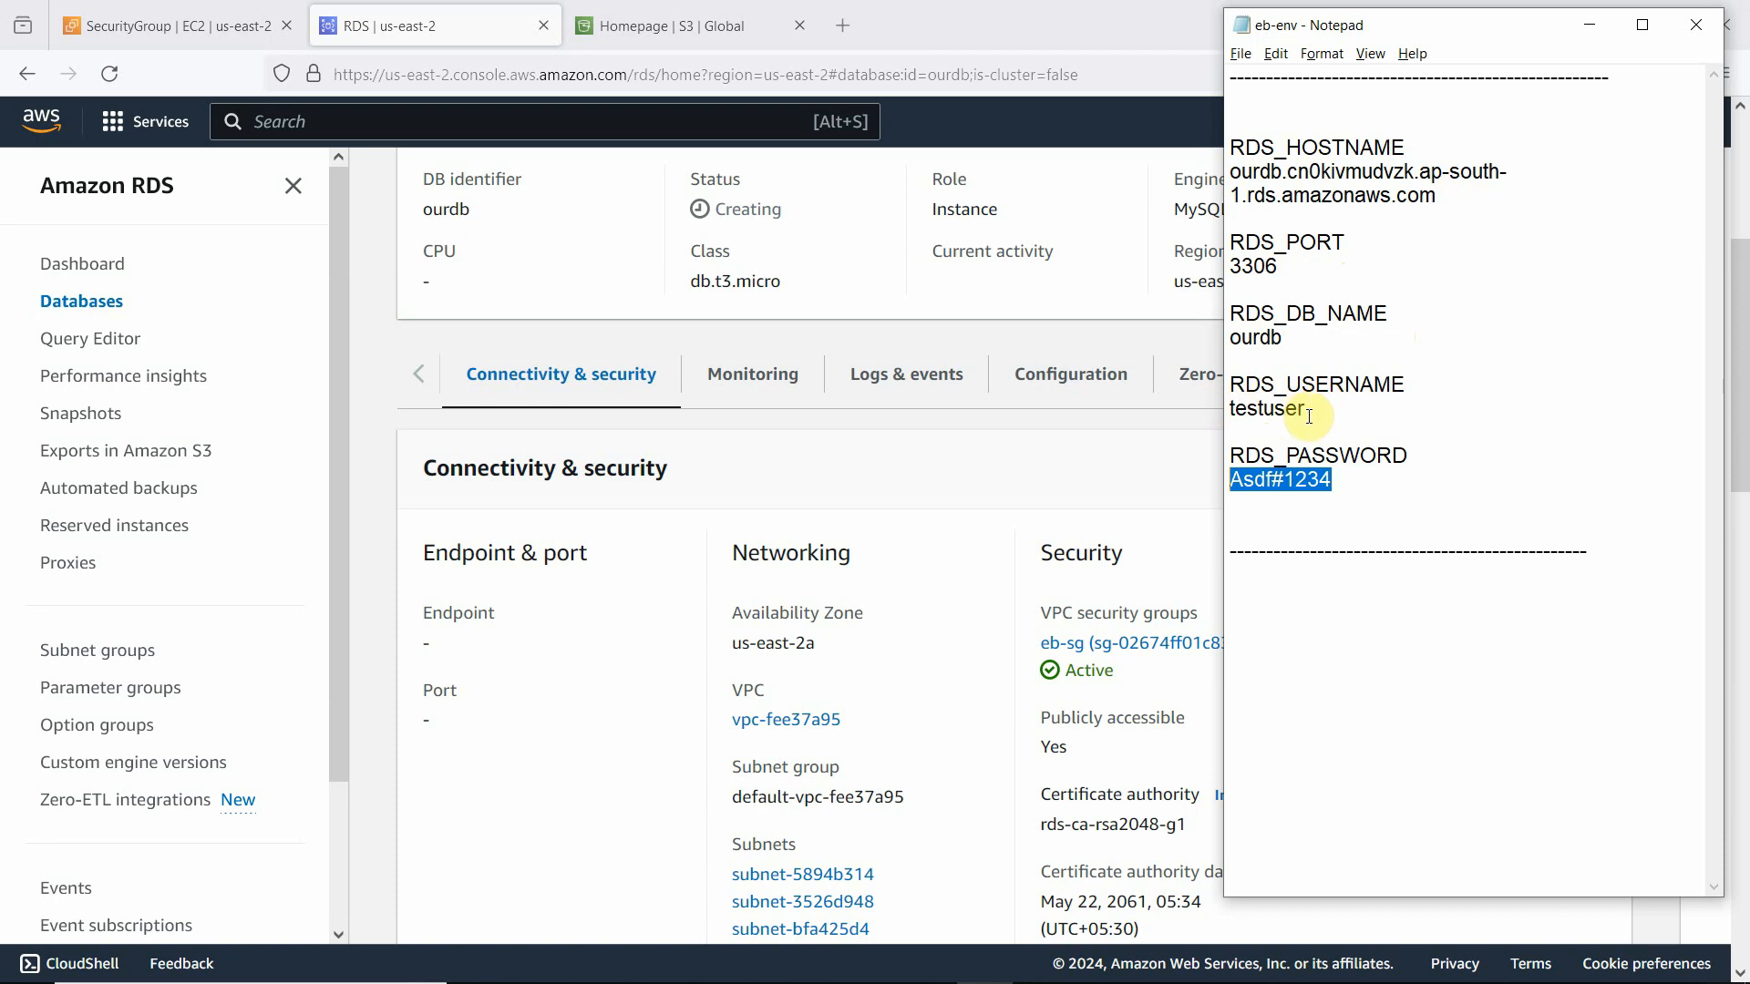
left_click(1267, 522)
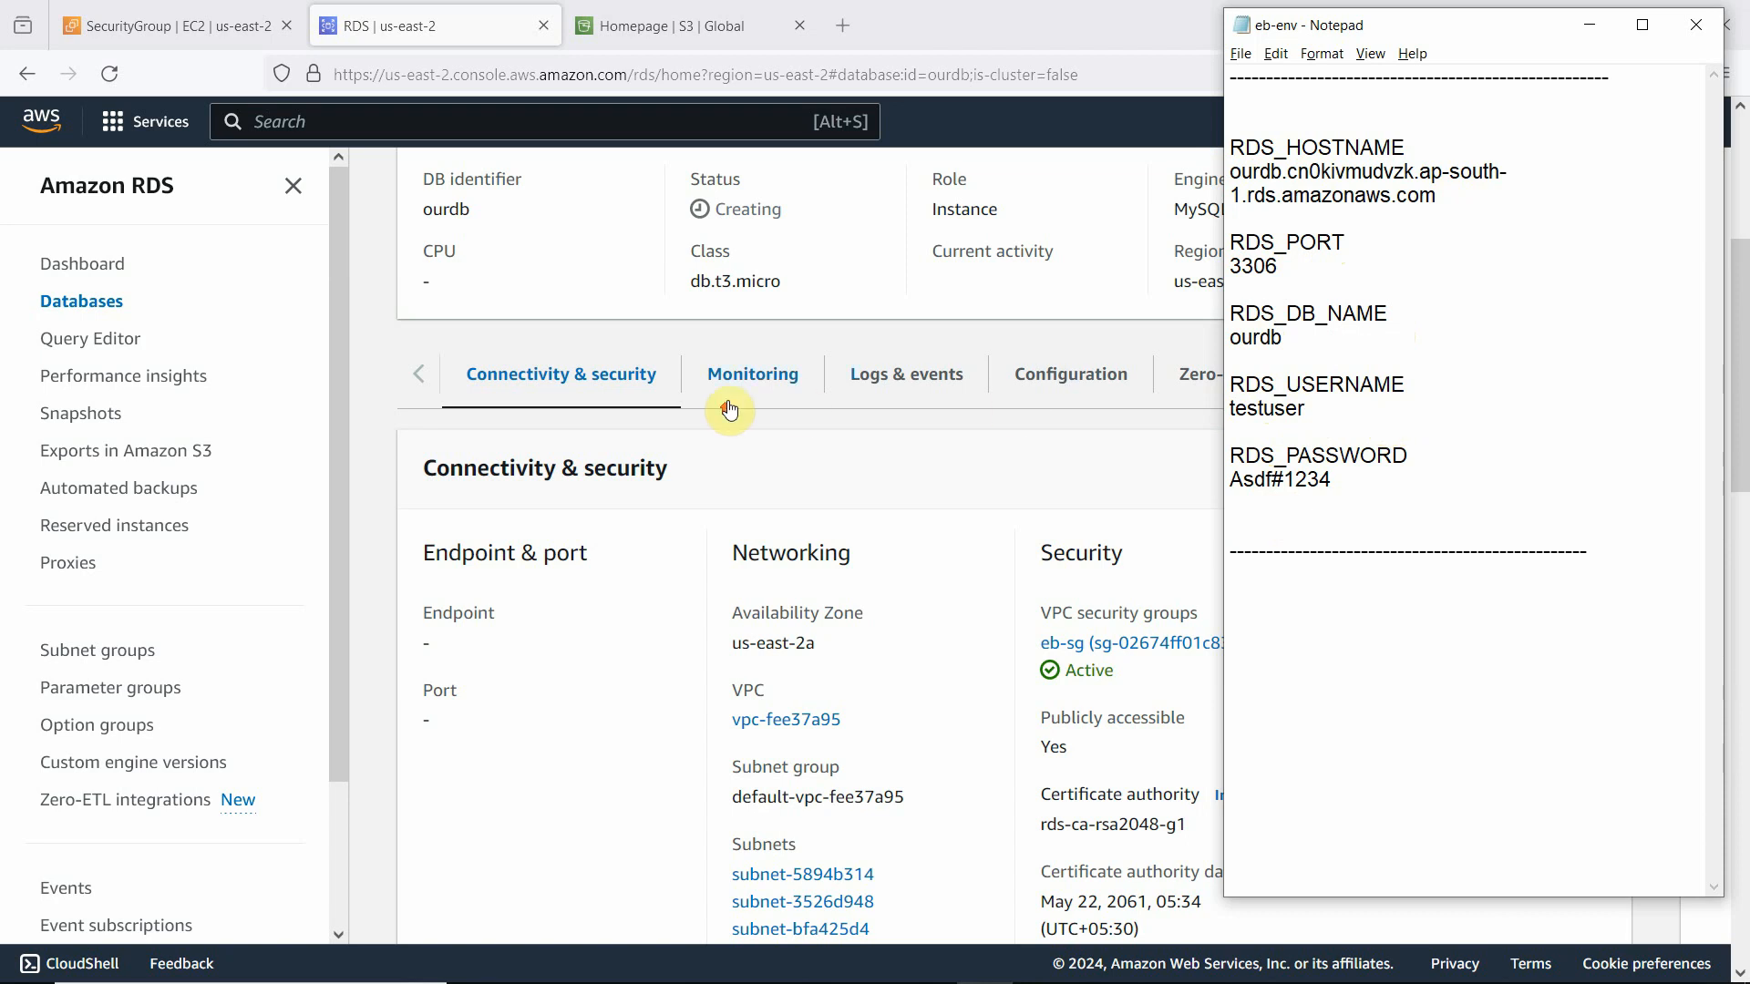
scroll(720, 407, "up", 3)
scroll(588, 727, "down", 3)
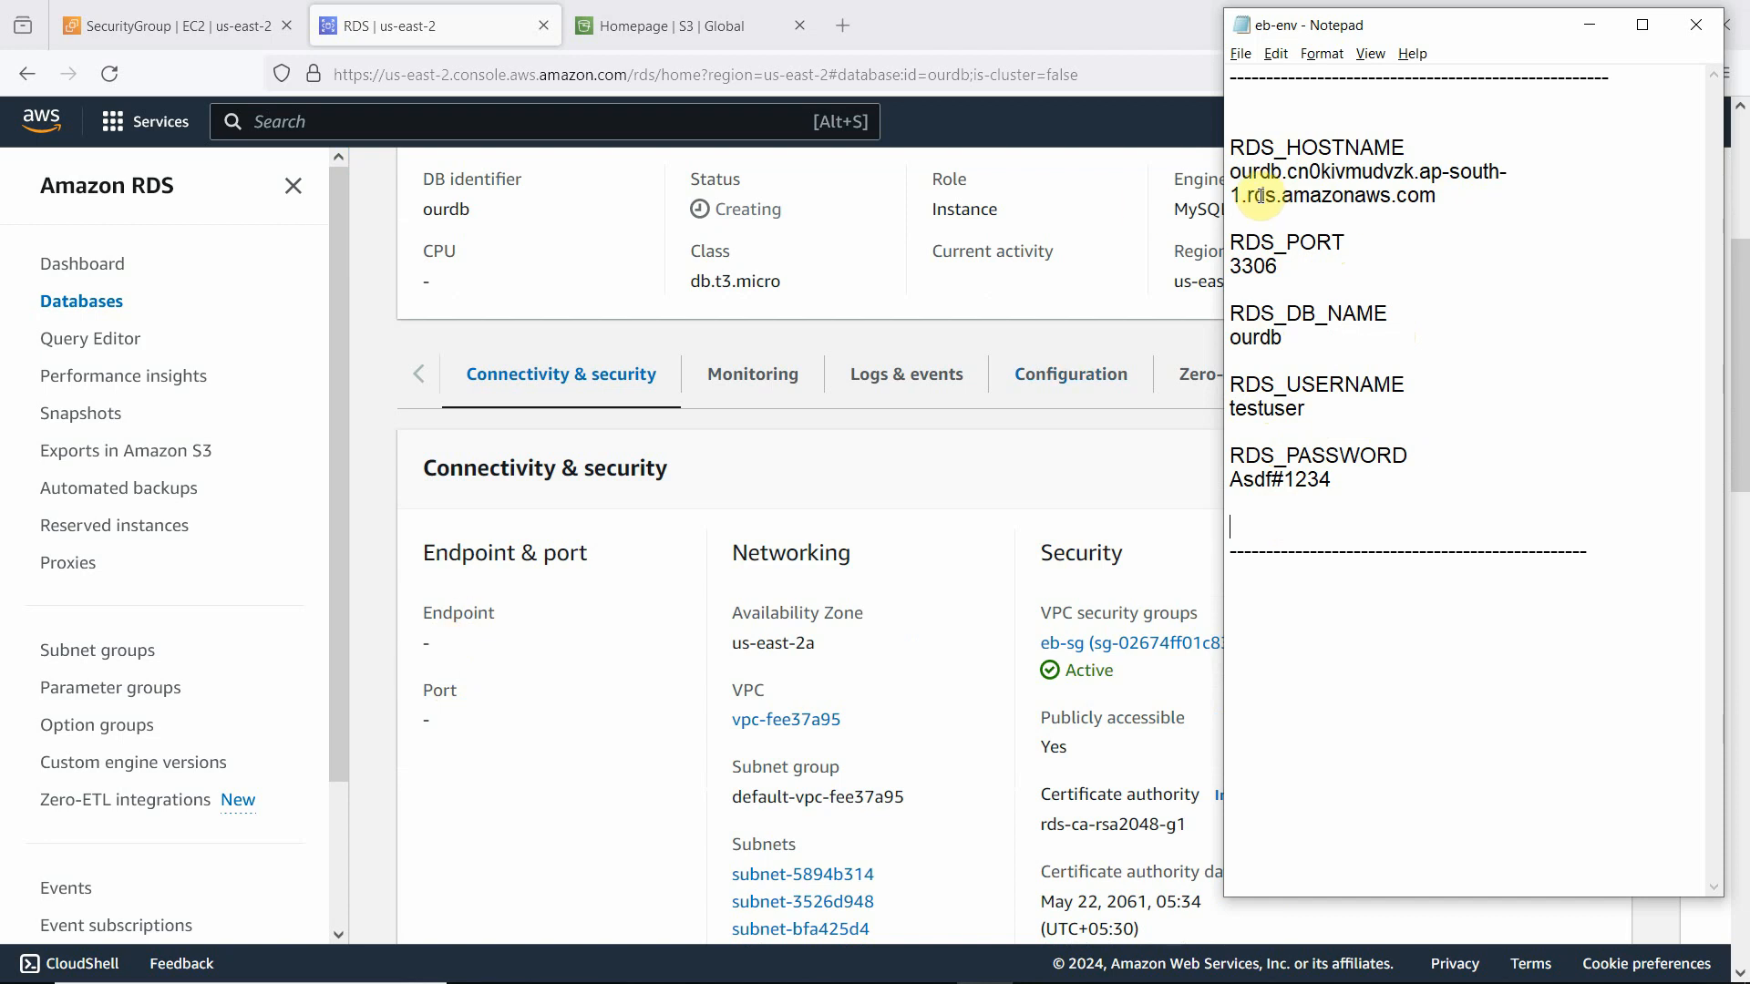
left_click(364, 265)
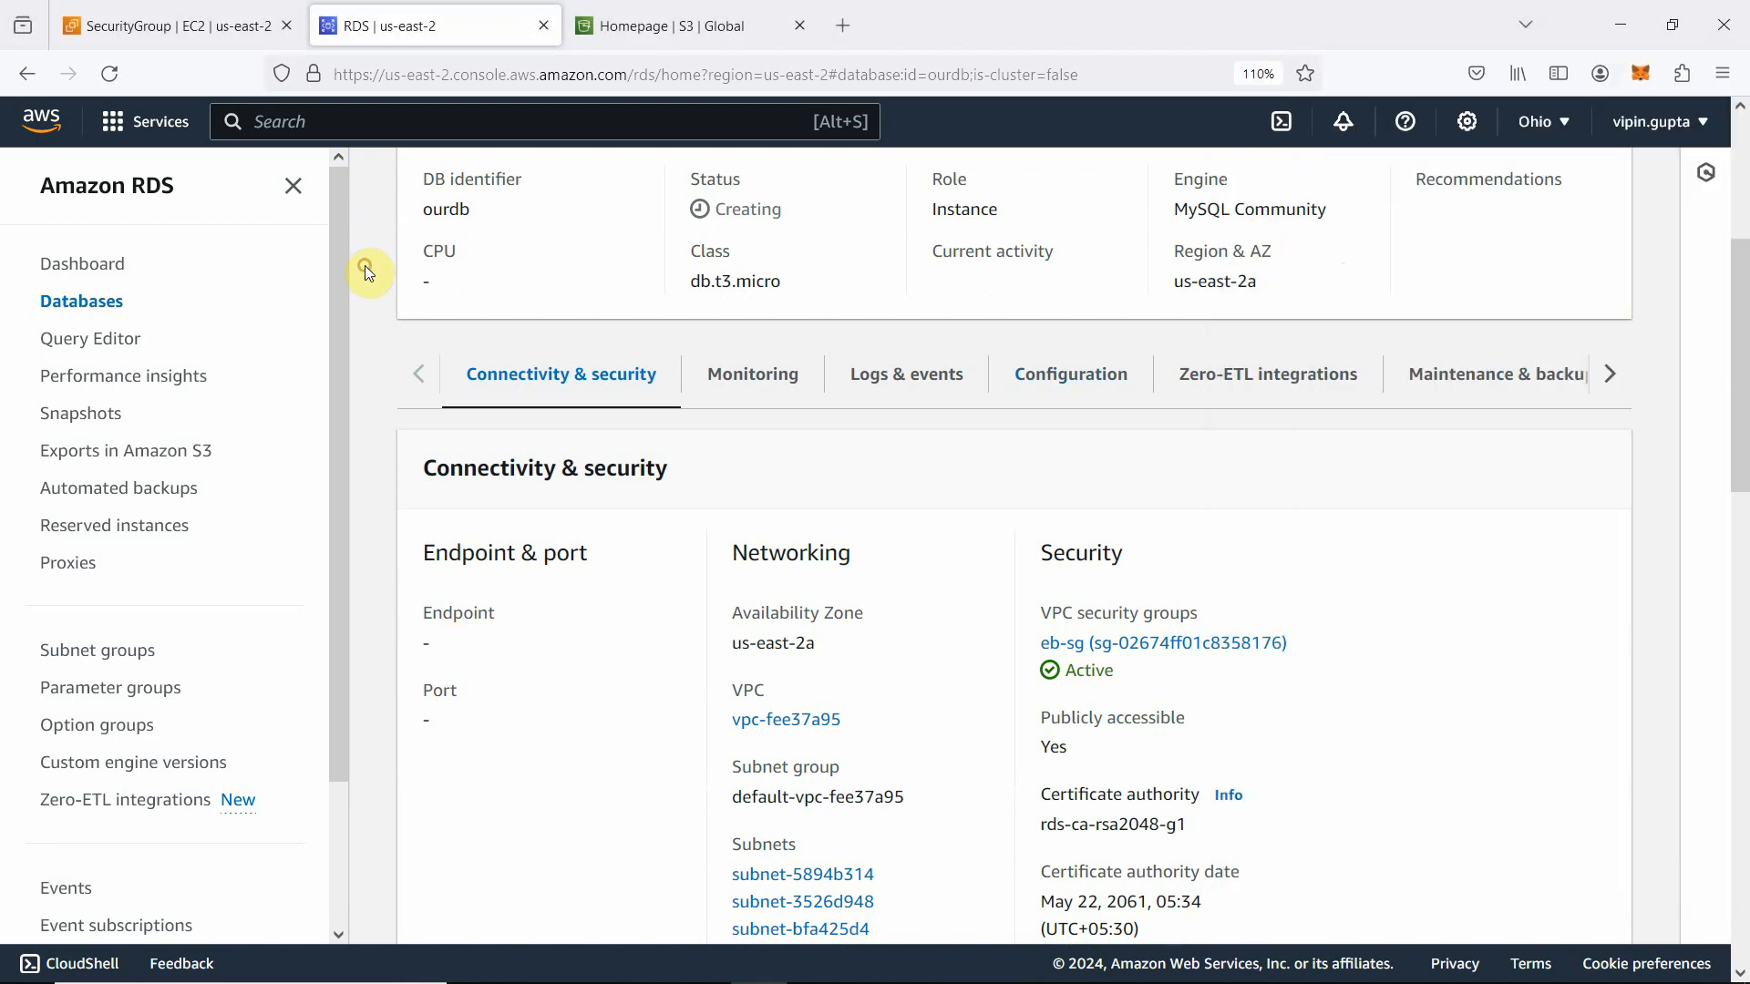
Step: Reload the ourdb details page and check the database's creation status and endpoint
scroll(1173, 423, "up", 3)
scroll(1174, 428, "down", 2)
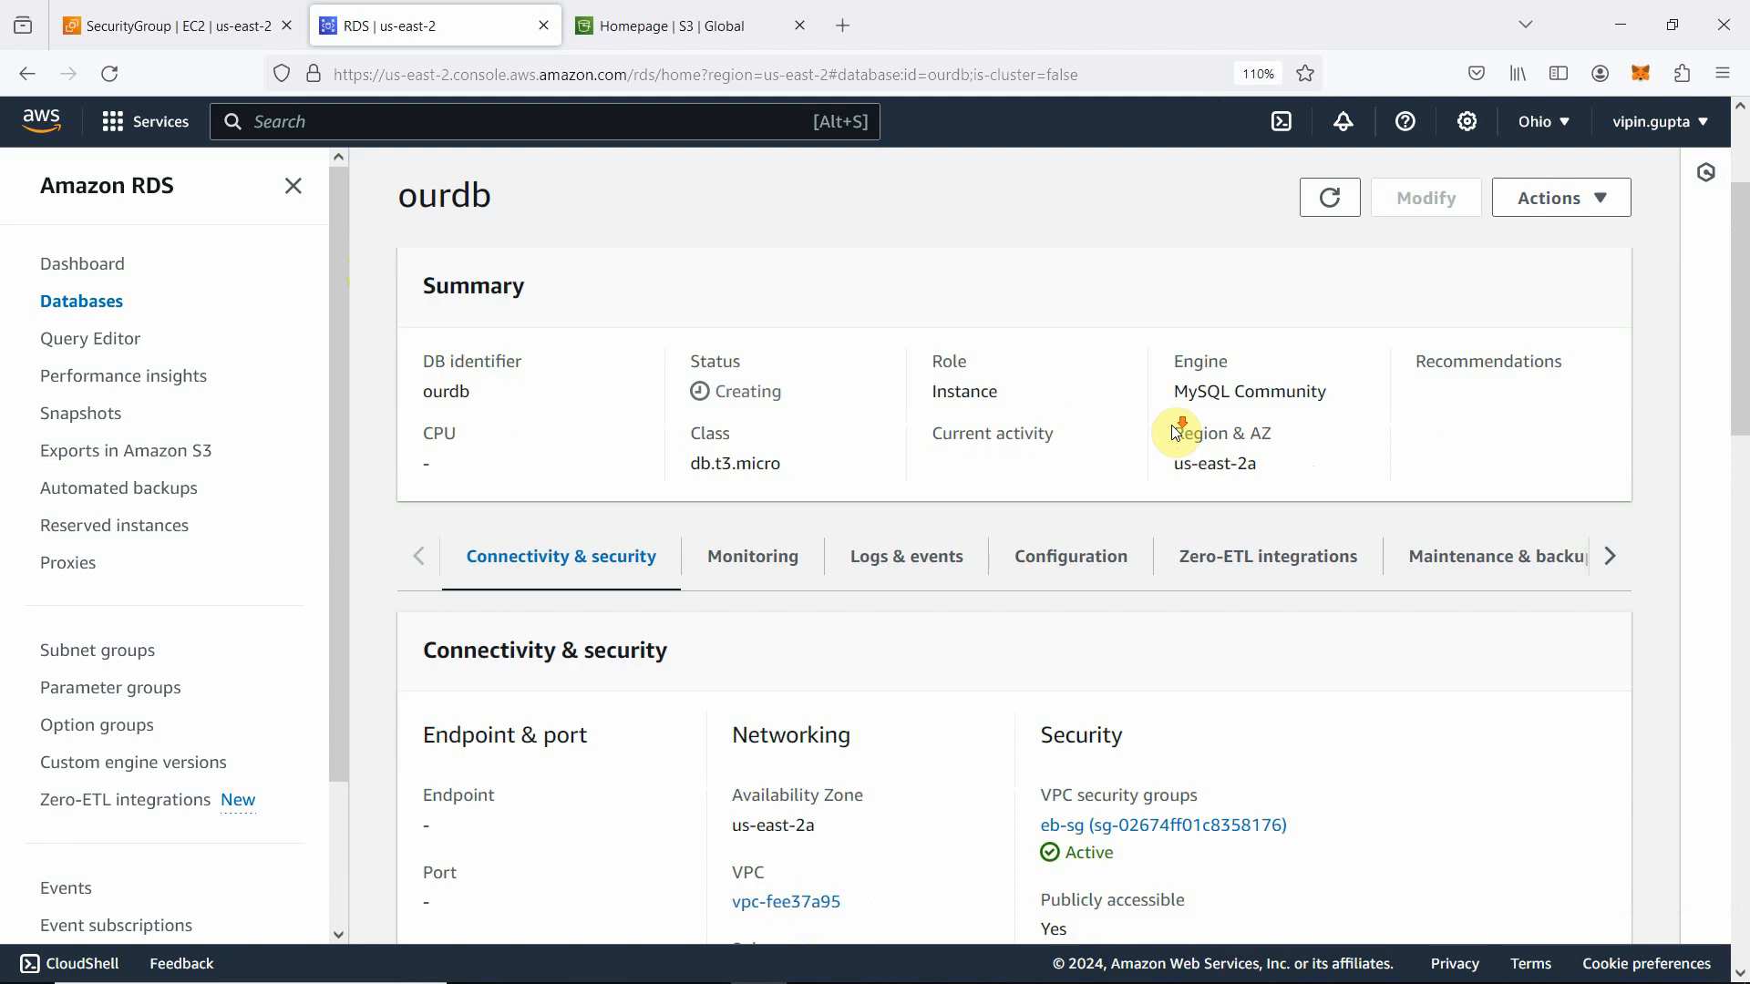
scroll(948, 410, "up", 4)
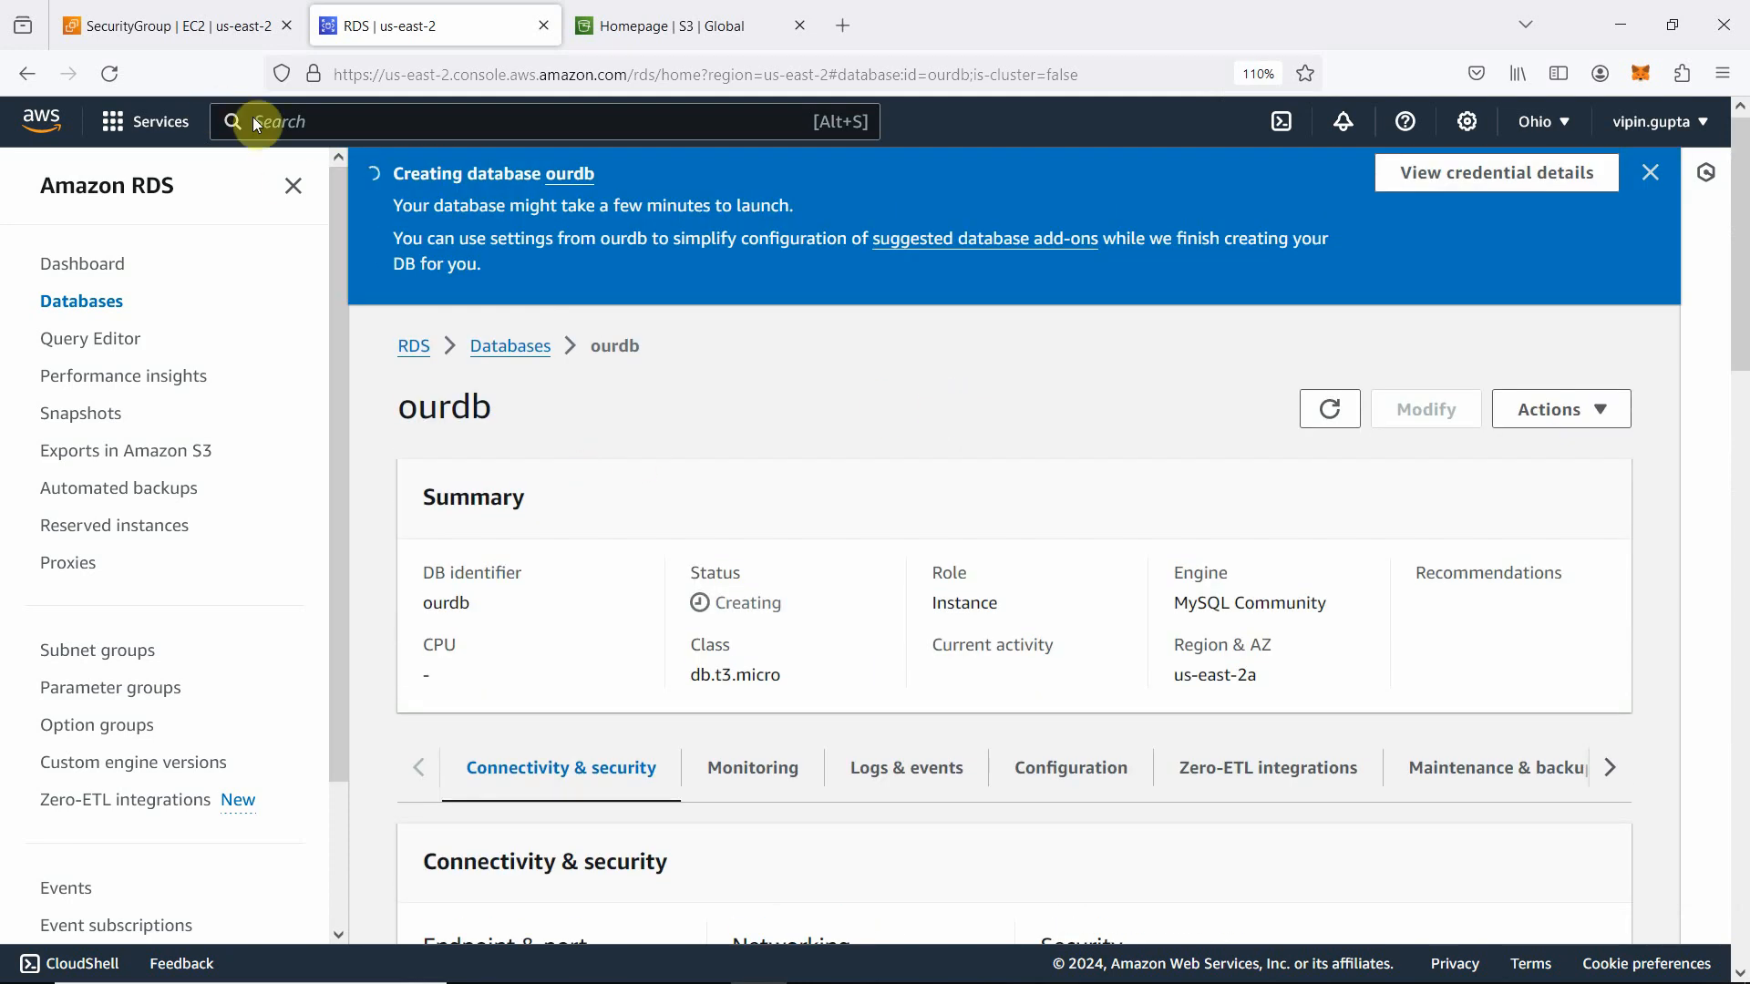
left_click(105, 74)
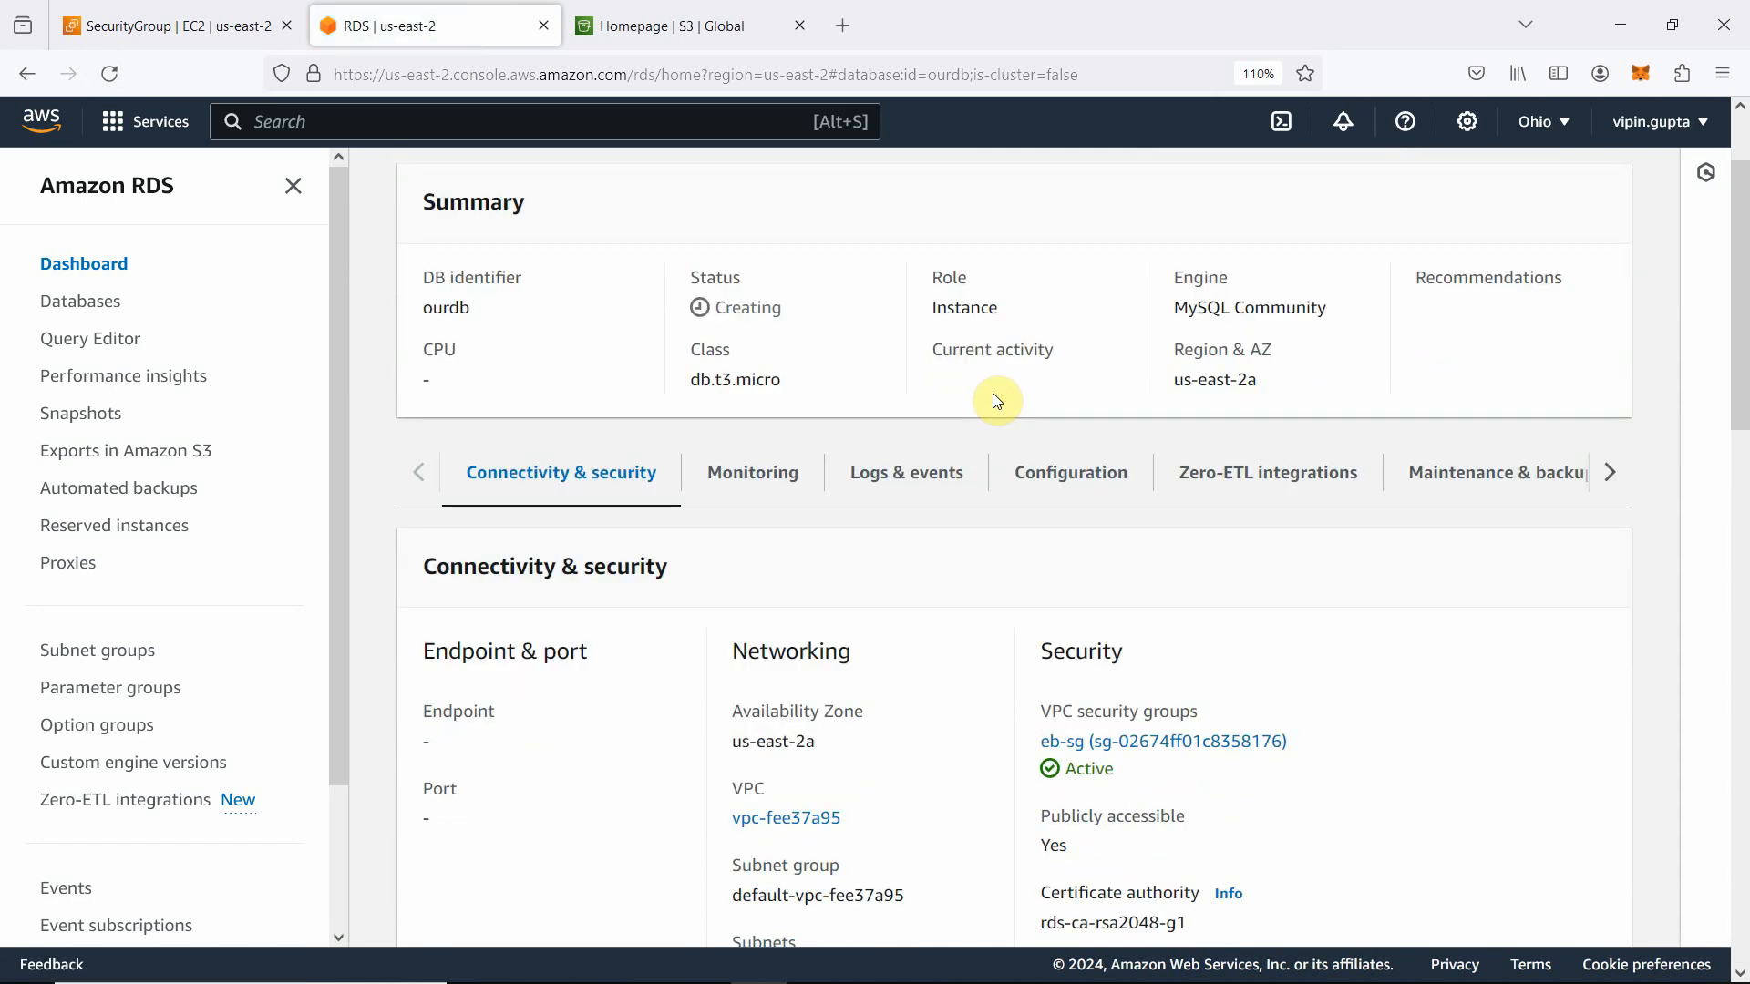
scroll(997, 401, "up", 2)
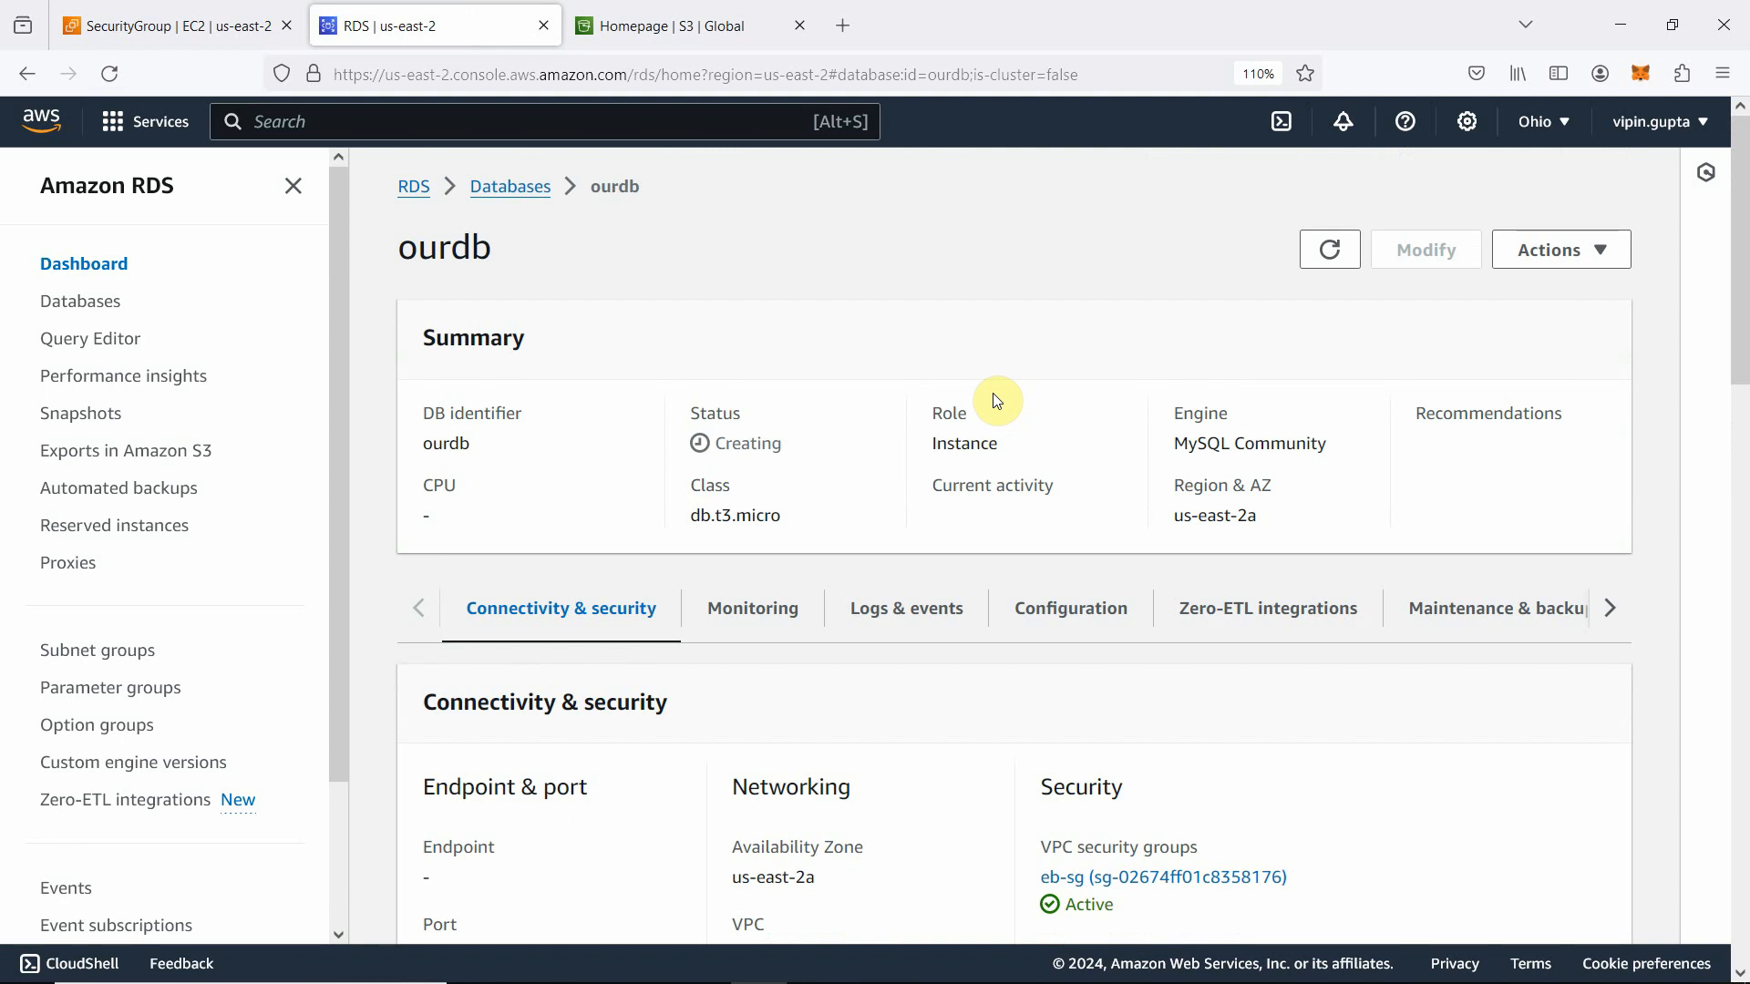